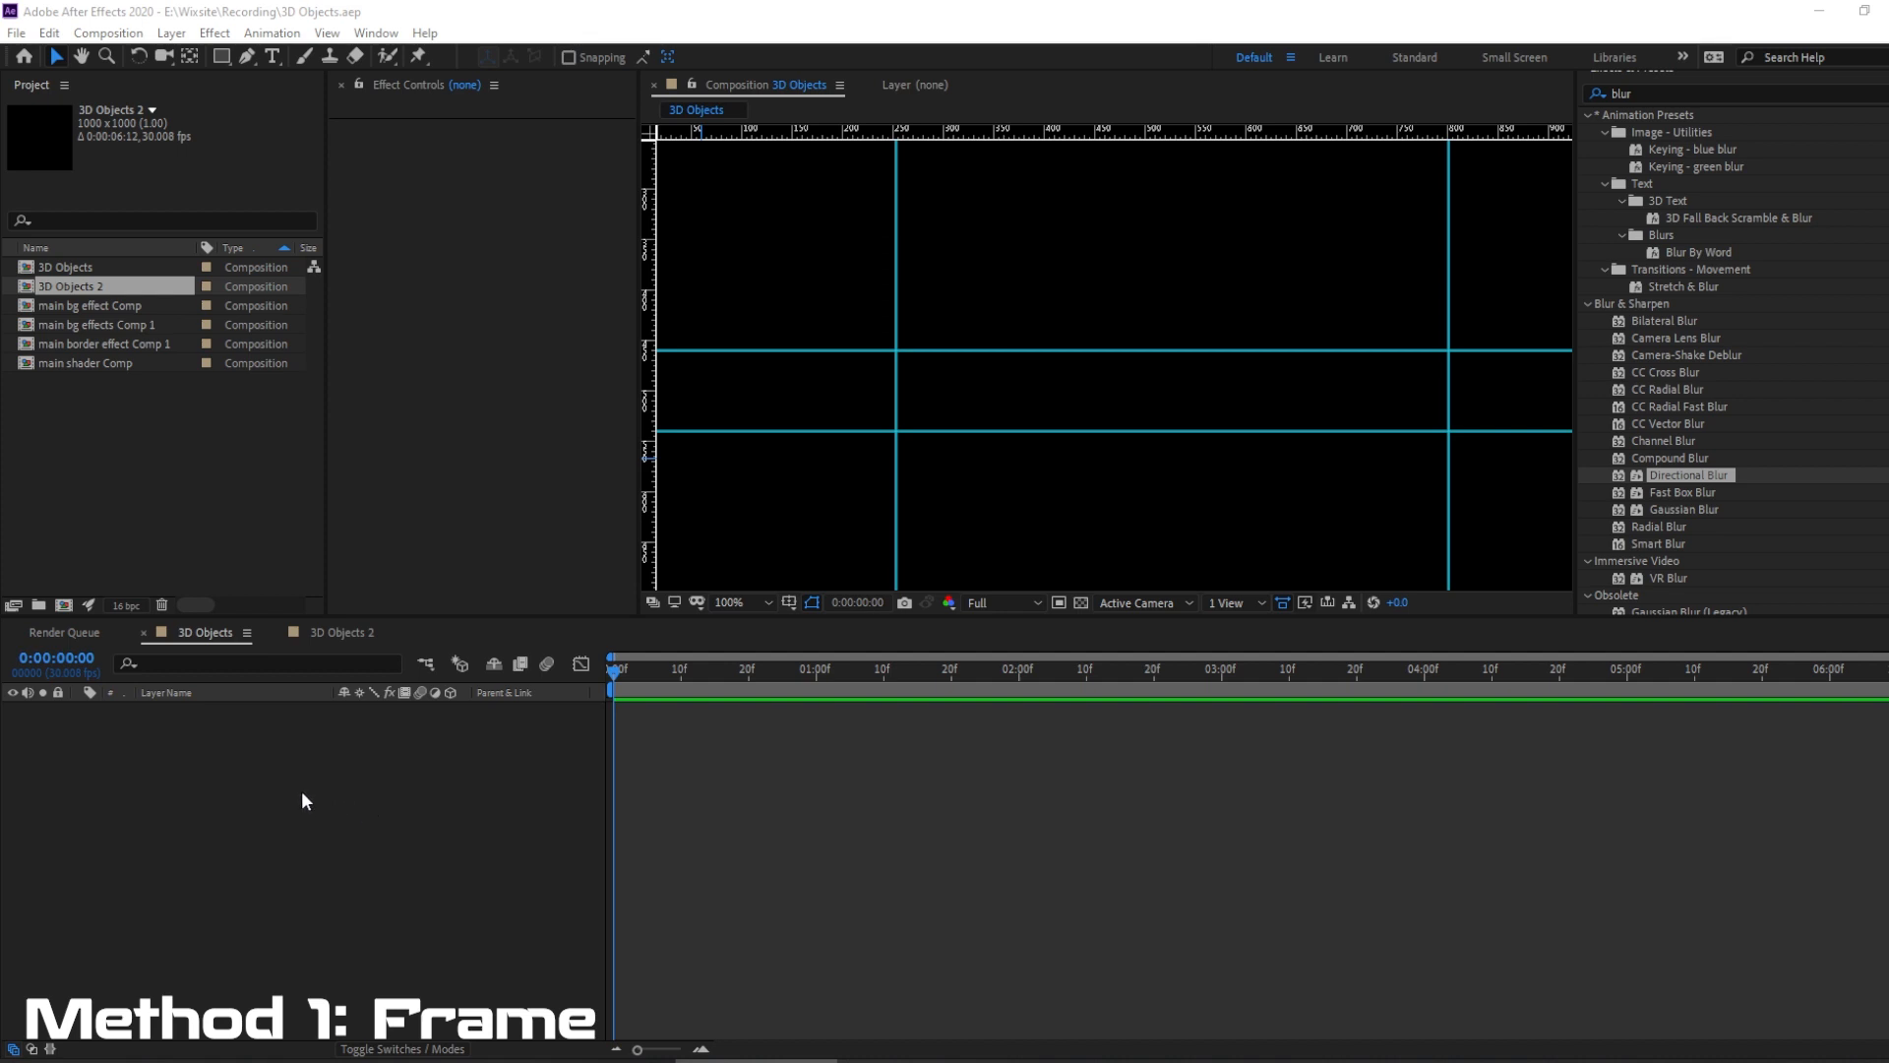
# Create a new shape layer in the 3D Objects composition and name it "main border".
pyautogui.rightClick(226, 740)
pyautogui.moveTo(334, 760)
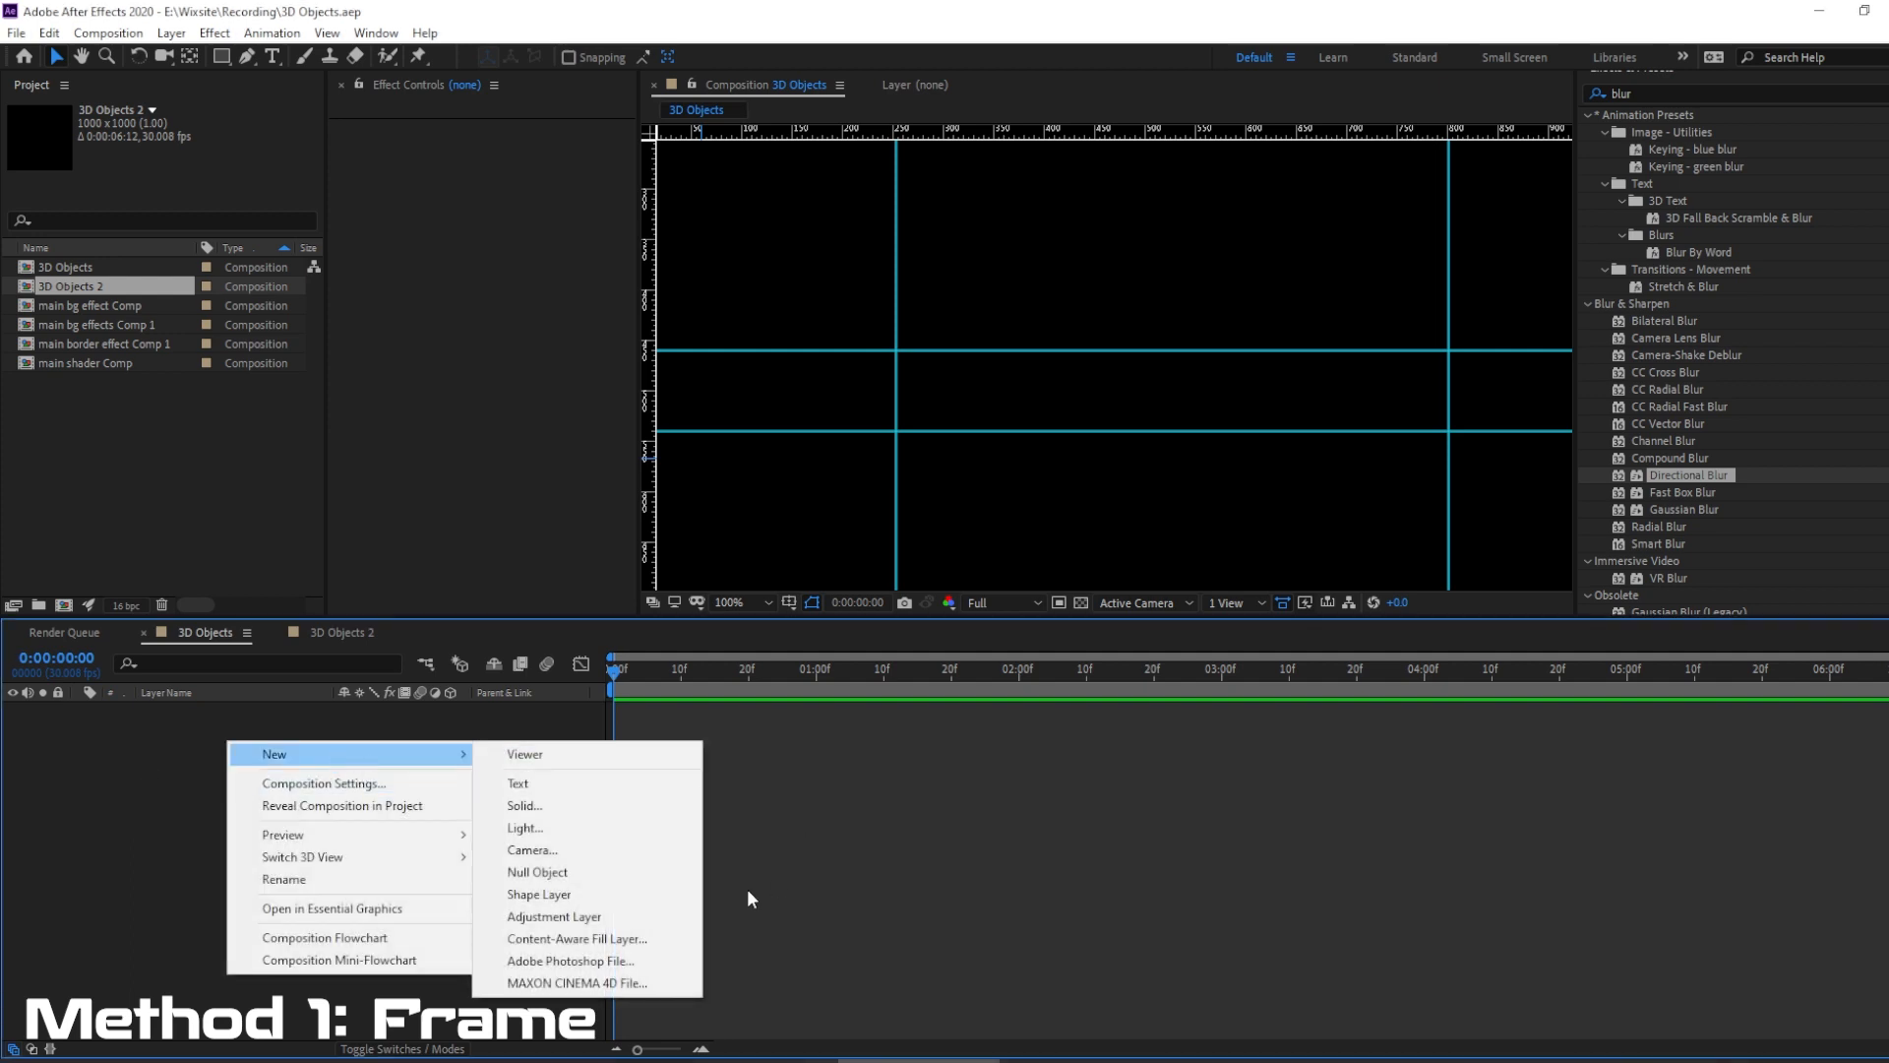
pyautogui.click(612, 897)
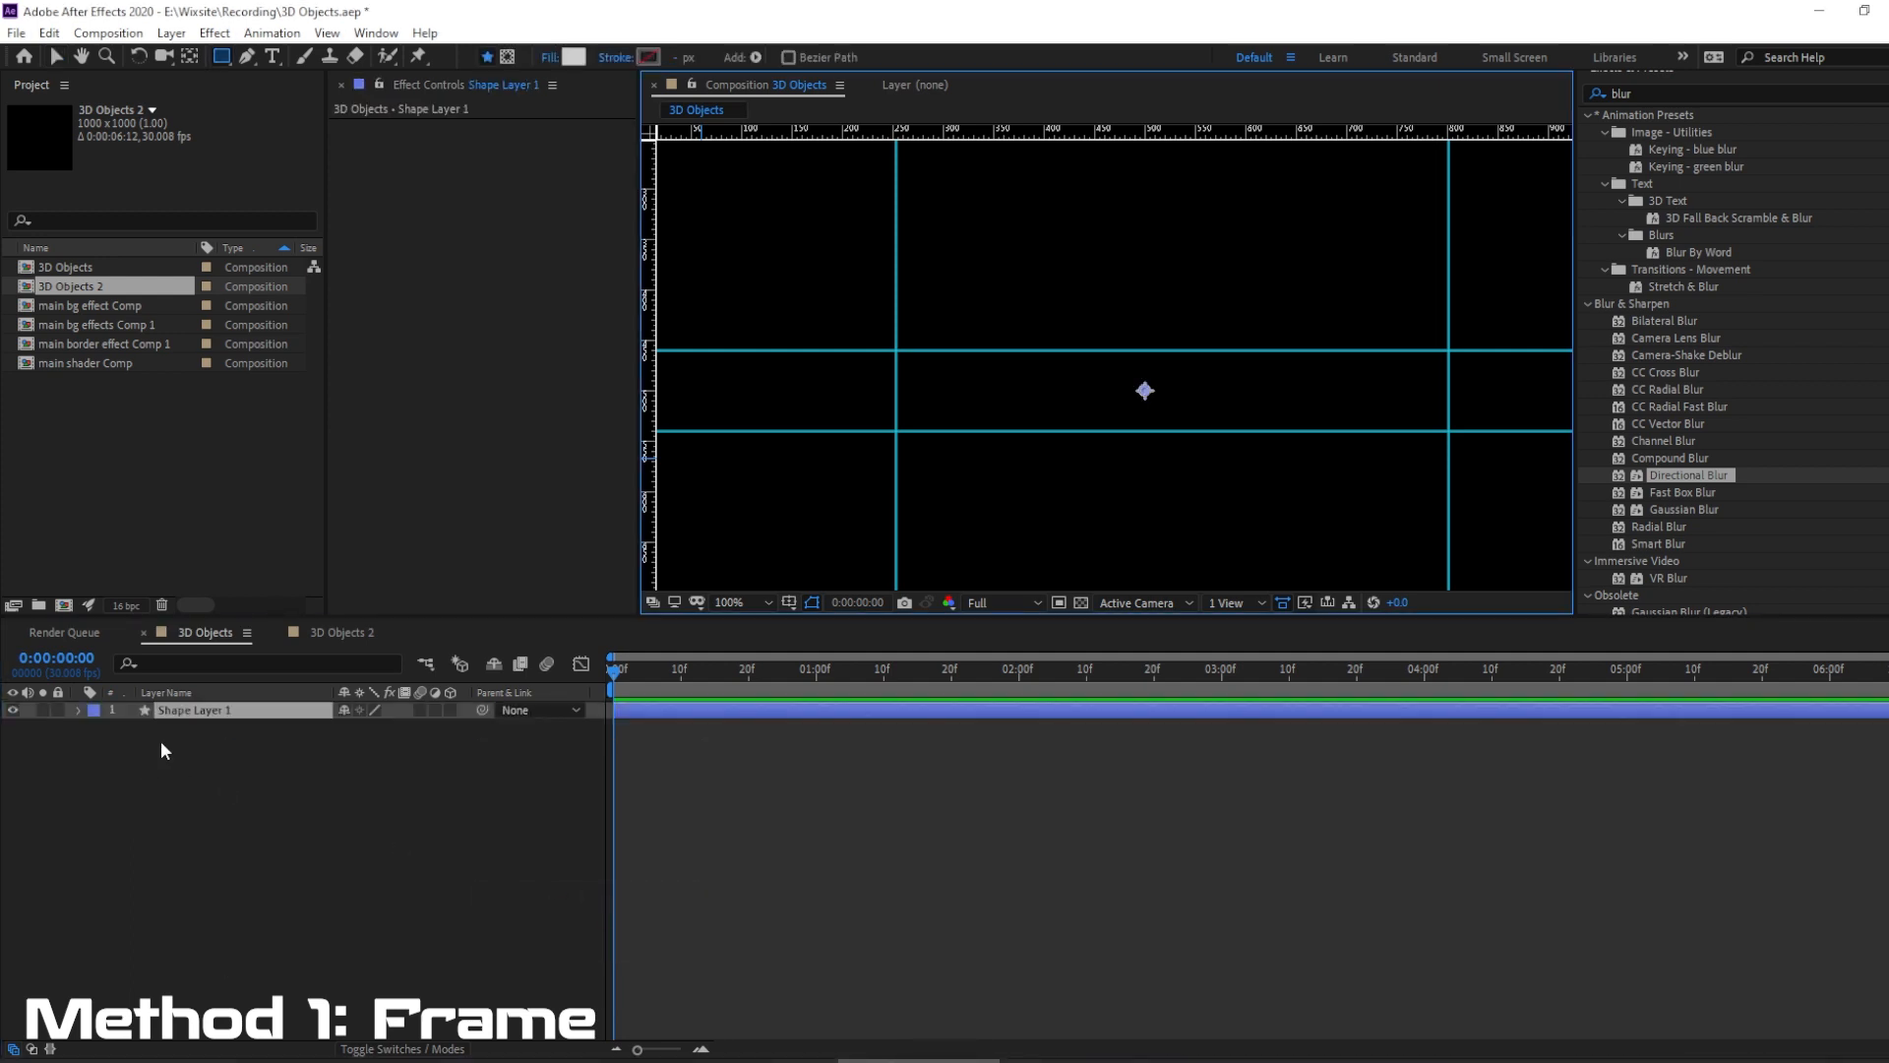
pyautogui.click(204, 710)
pyautogui.press('Return')
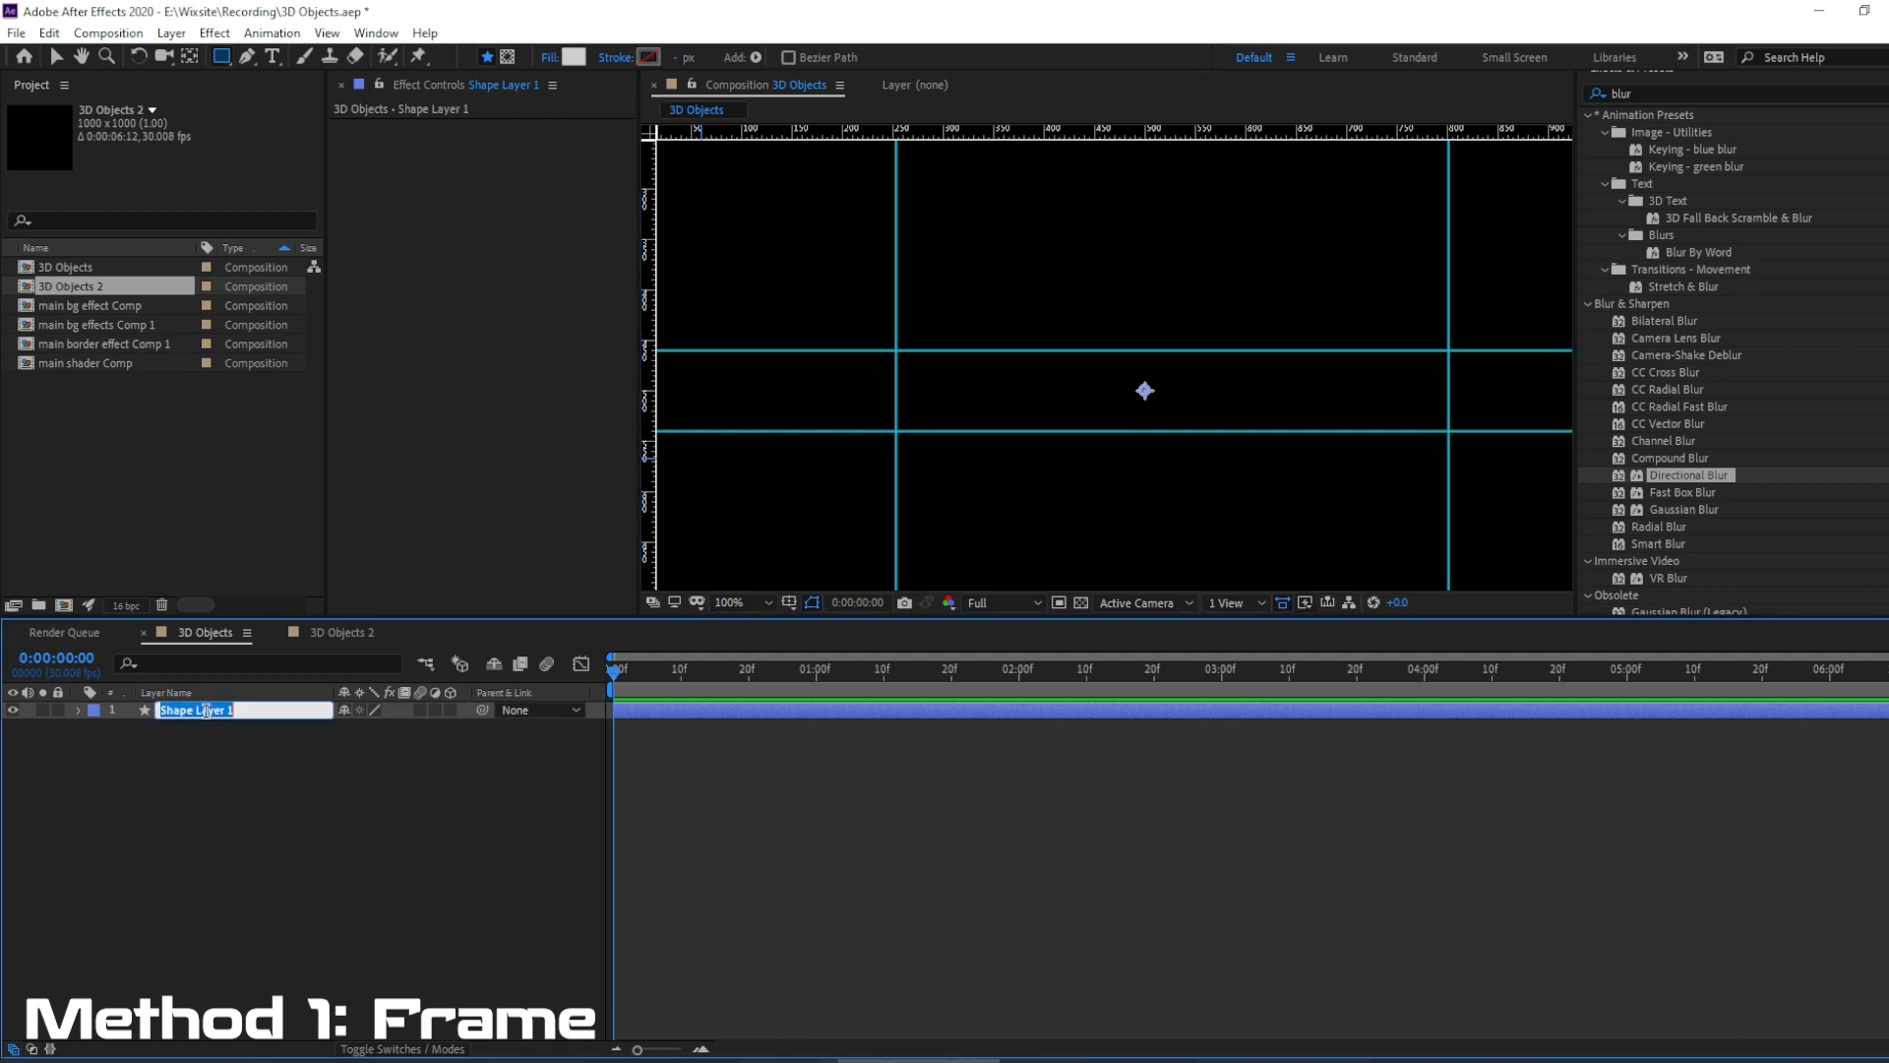
pyautogui.write('main border')
pyautogui.press('Return')
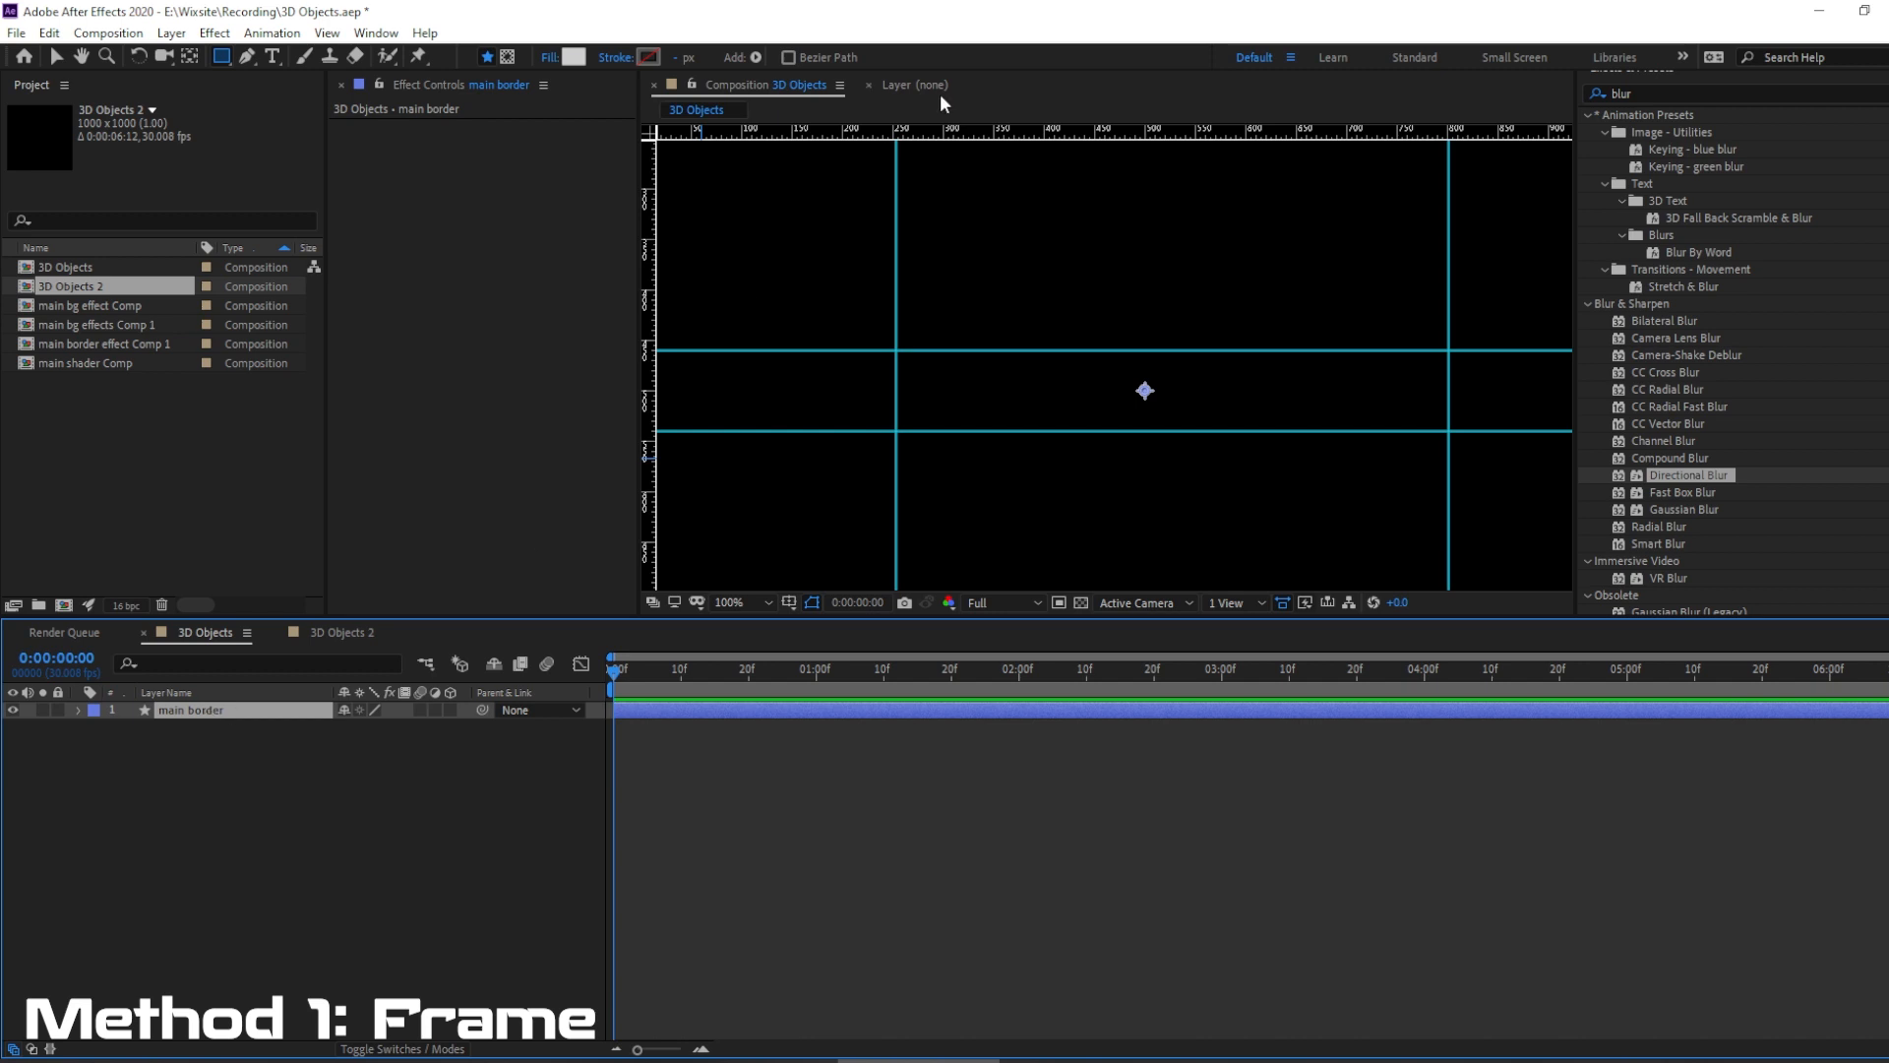
# Give the main border layer a solid color stroke and set its fill to None.
pyautogui.click(614, 59)
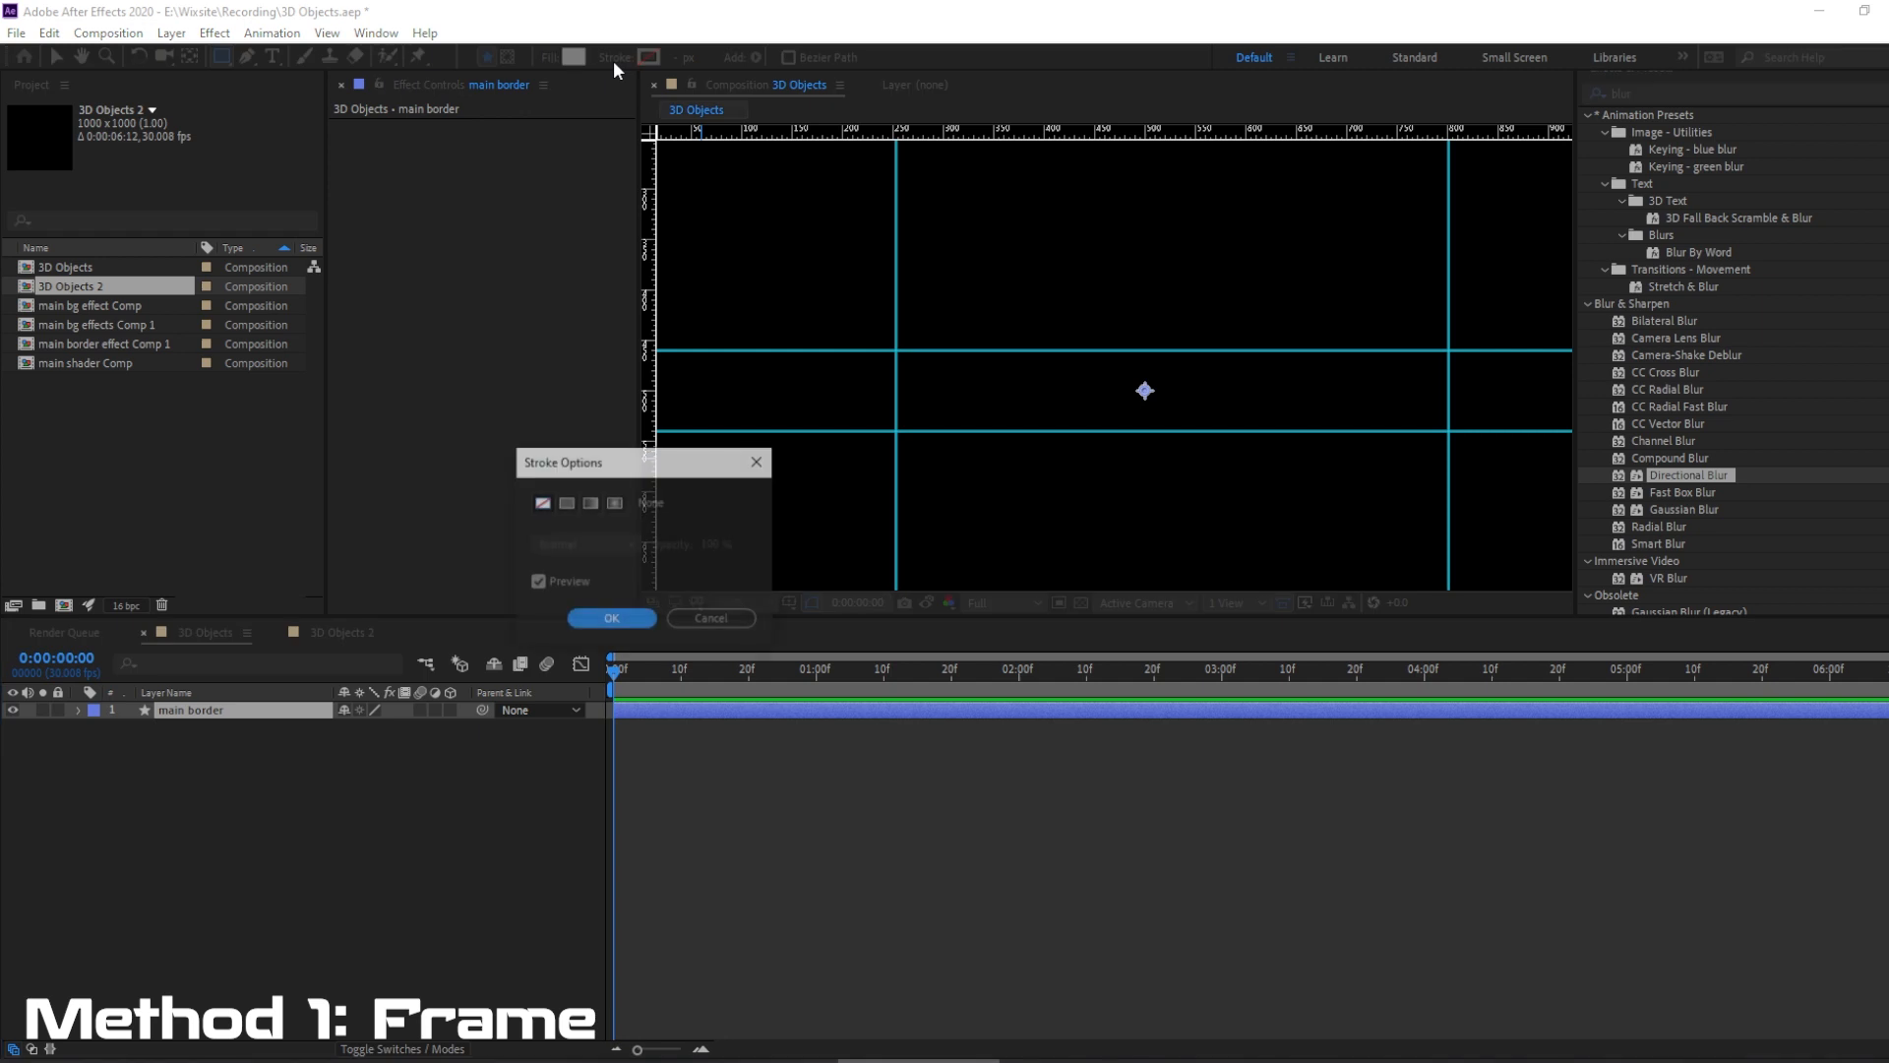
pyautogui.click(566, 503)
pyautogui.click(611, 618)
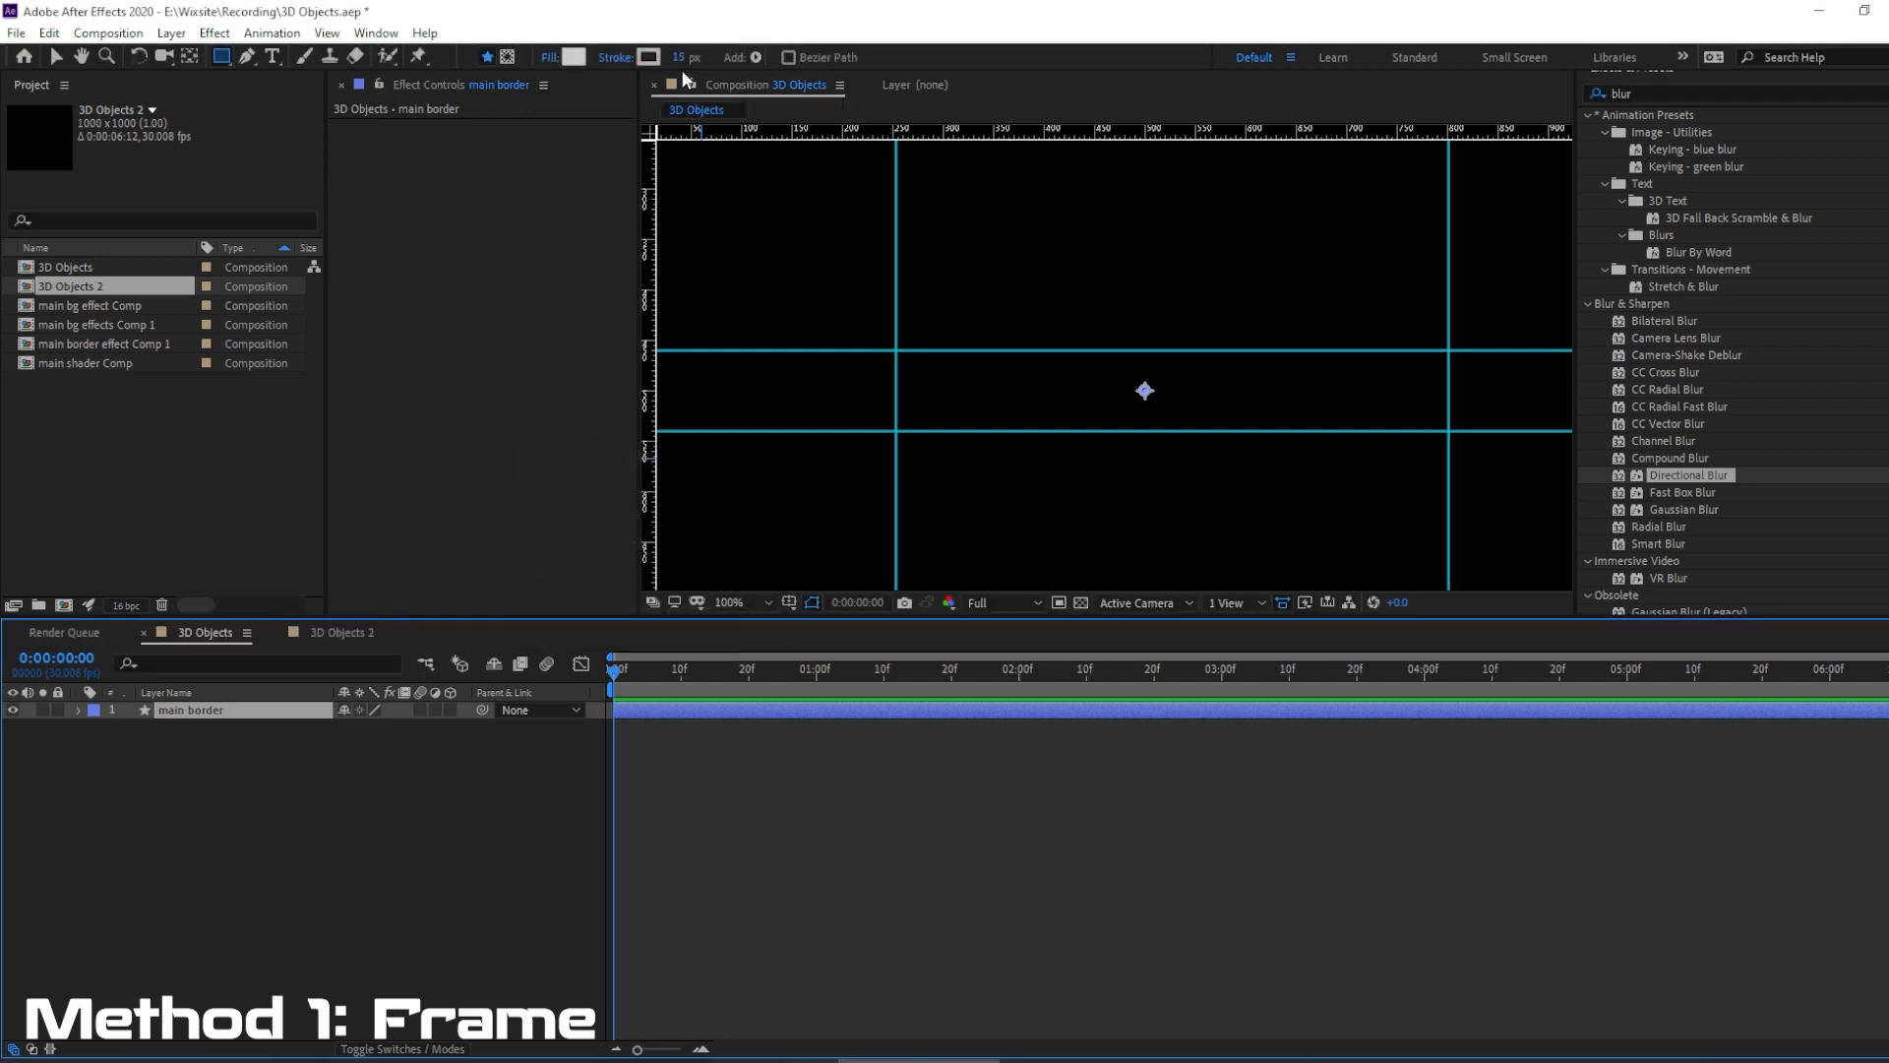
pyautogui.click(548, 59)
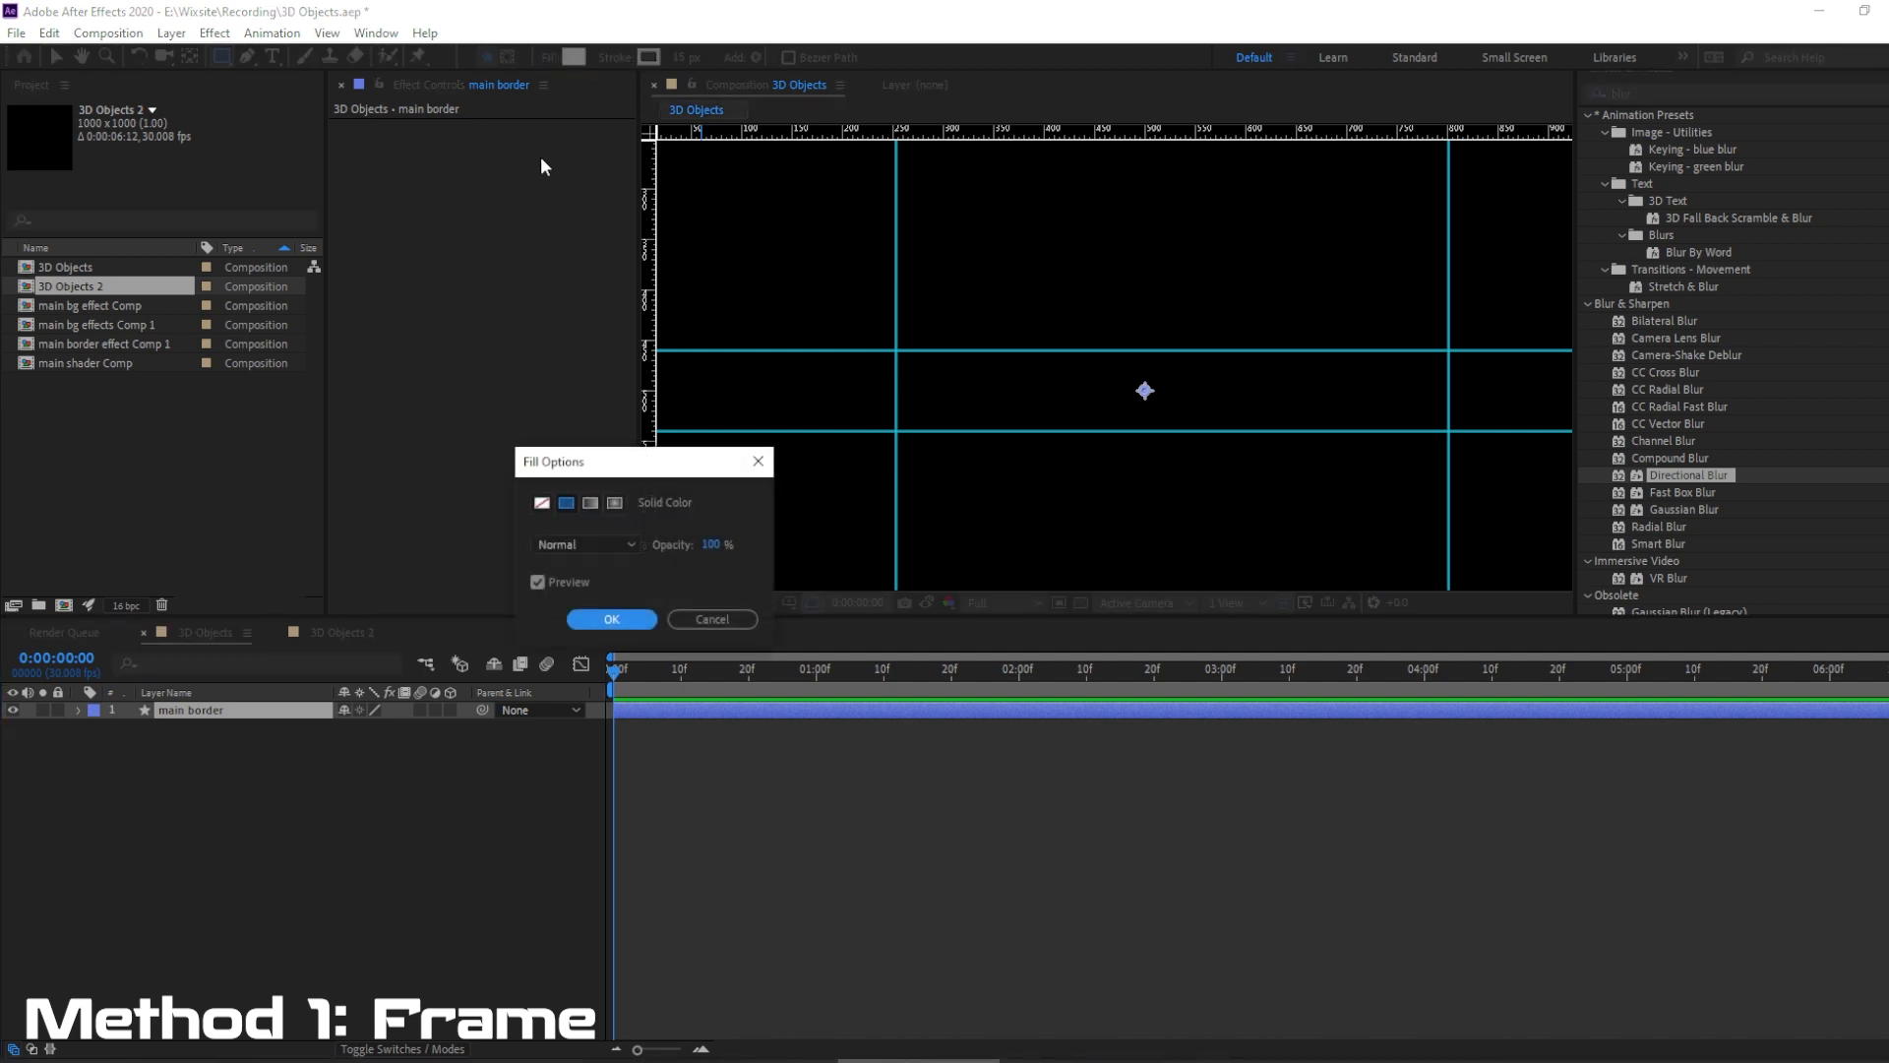
pyautogui.click(541, 504)
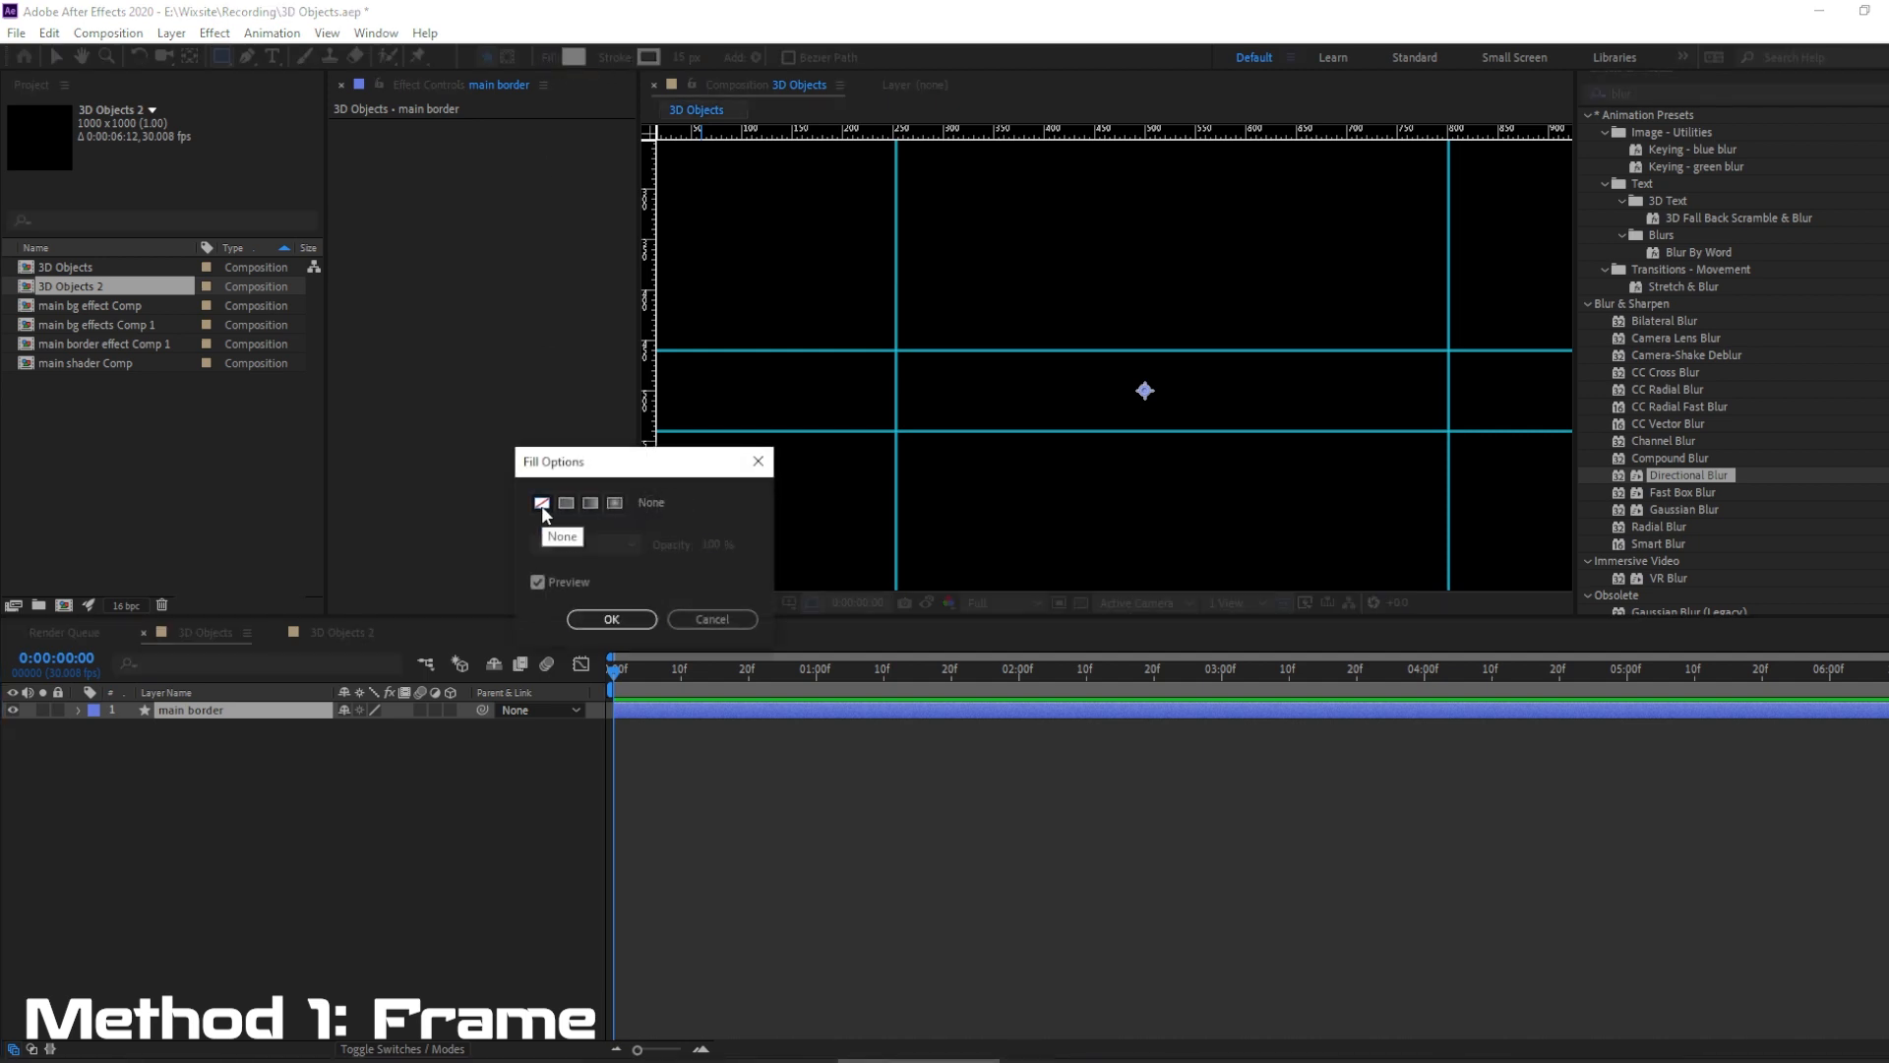
pyautogui.click(611, 619)
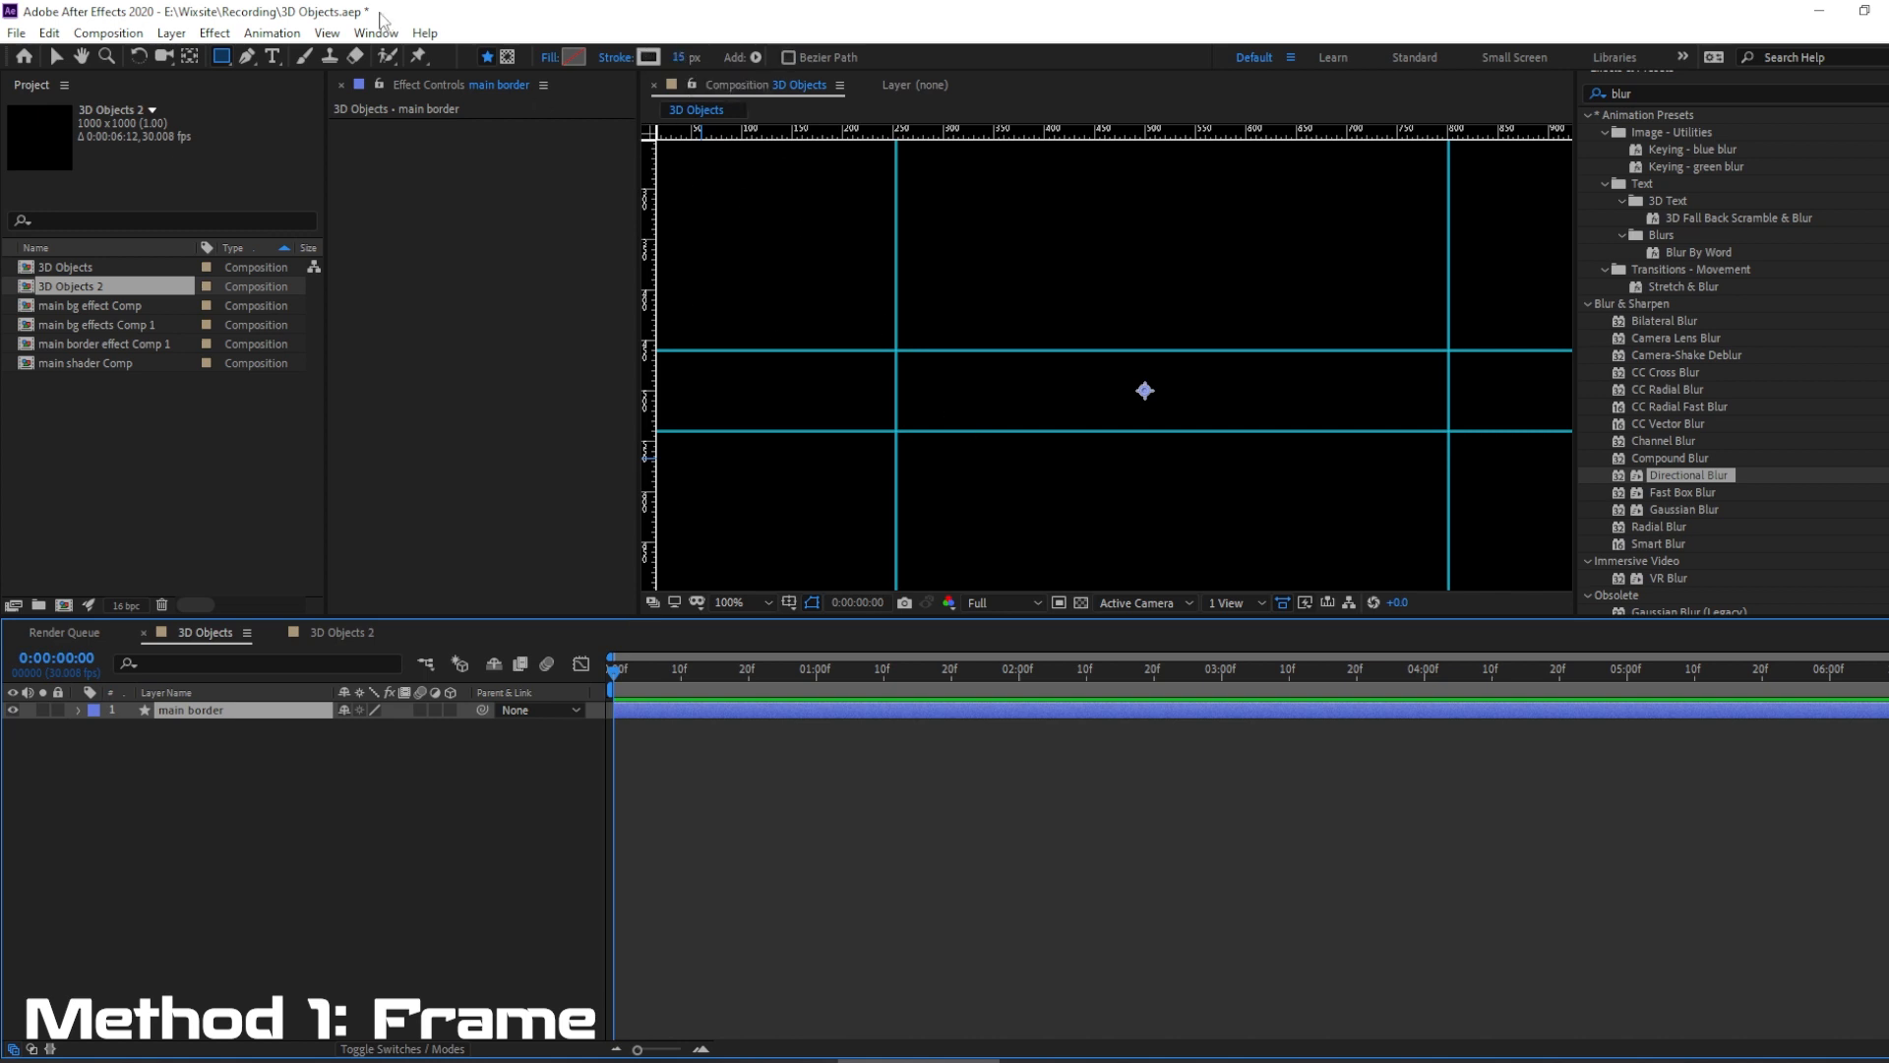
# Draw a closed rectangular path with the Pen tool, placing its corners on the four guide intersections.
pyautogui.click(246, 57)
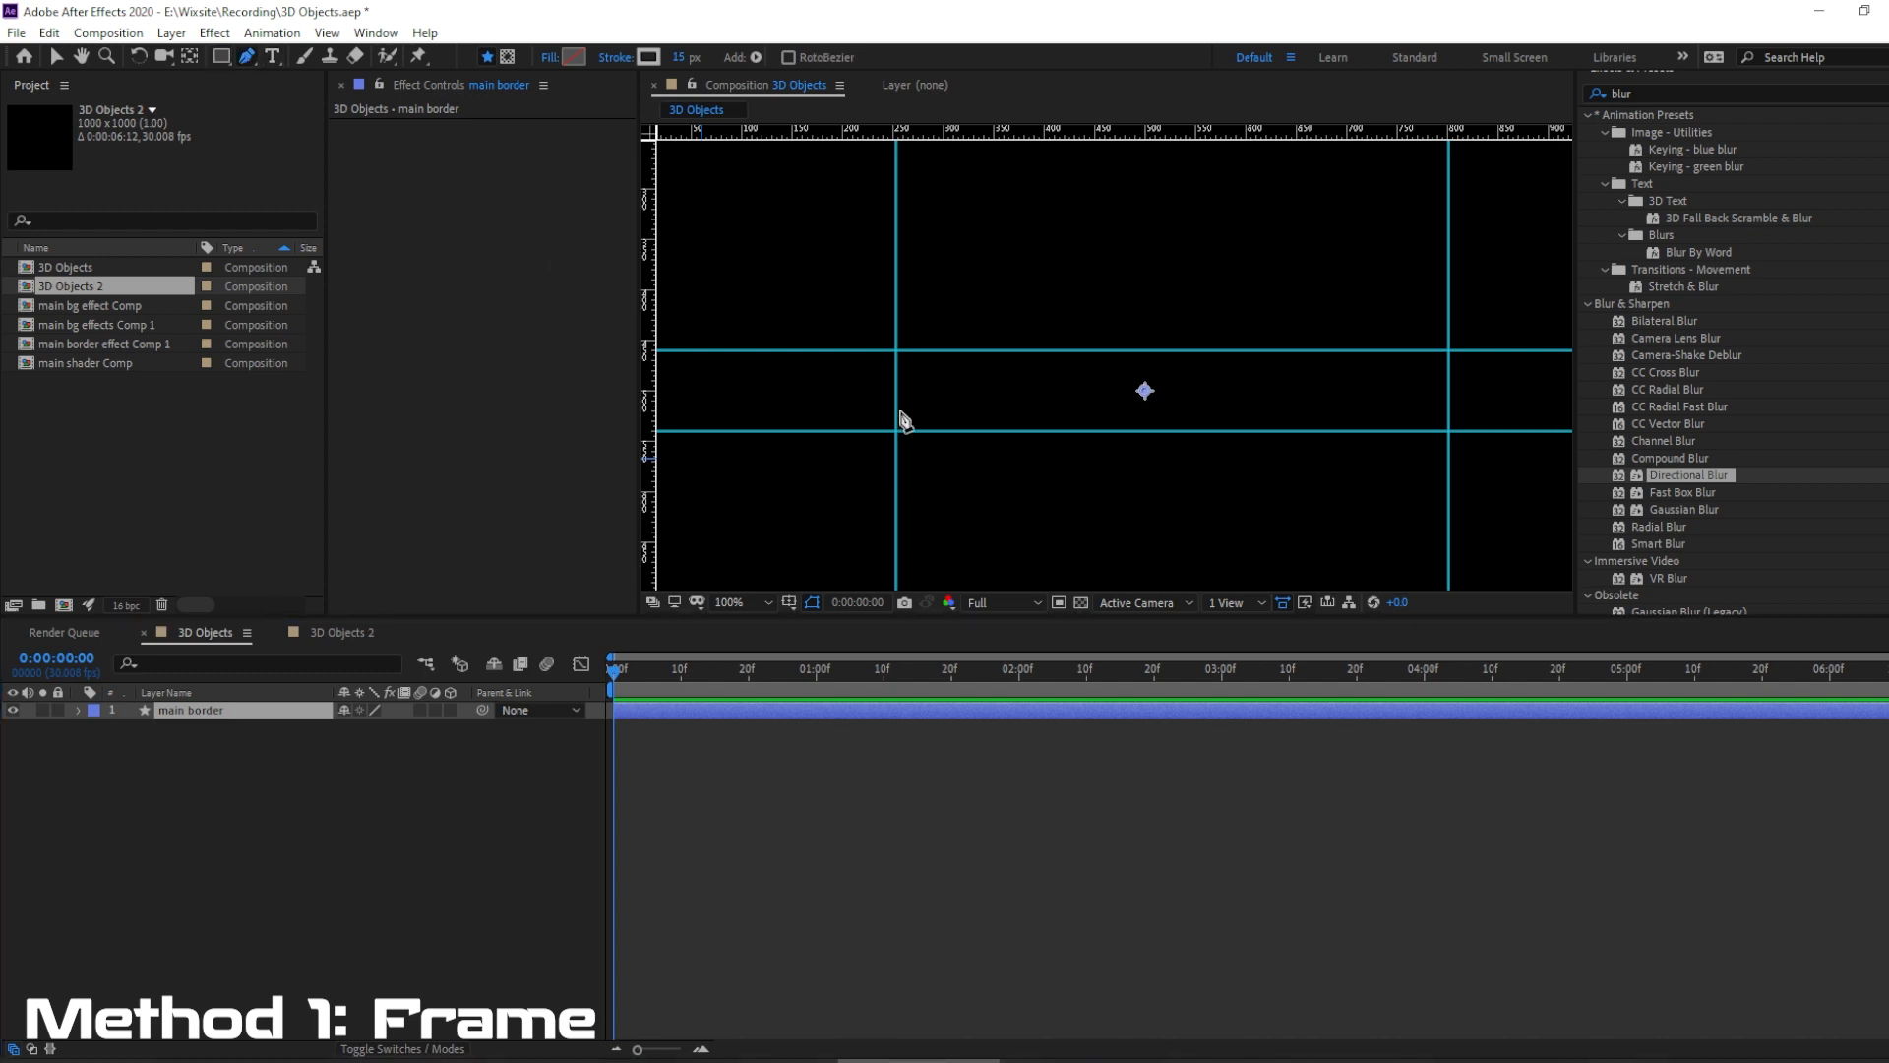
pyautogui.click(874, 336)
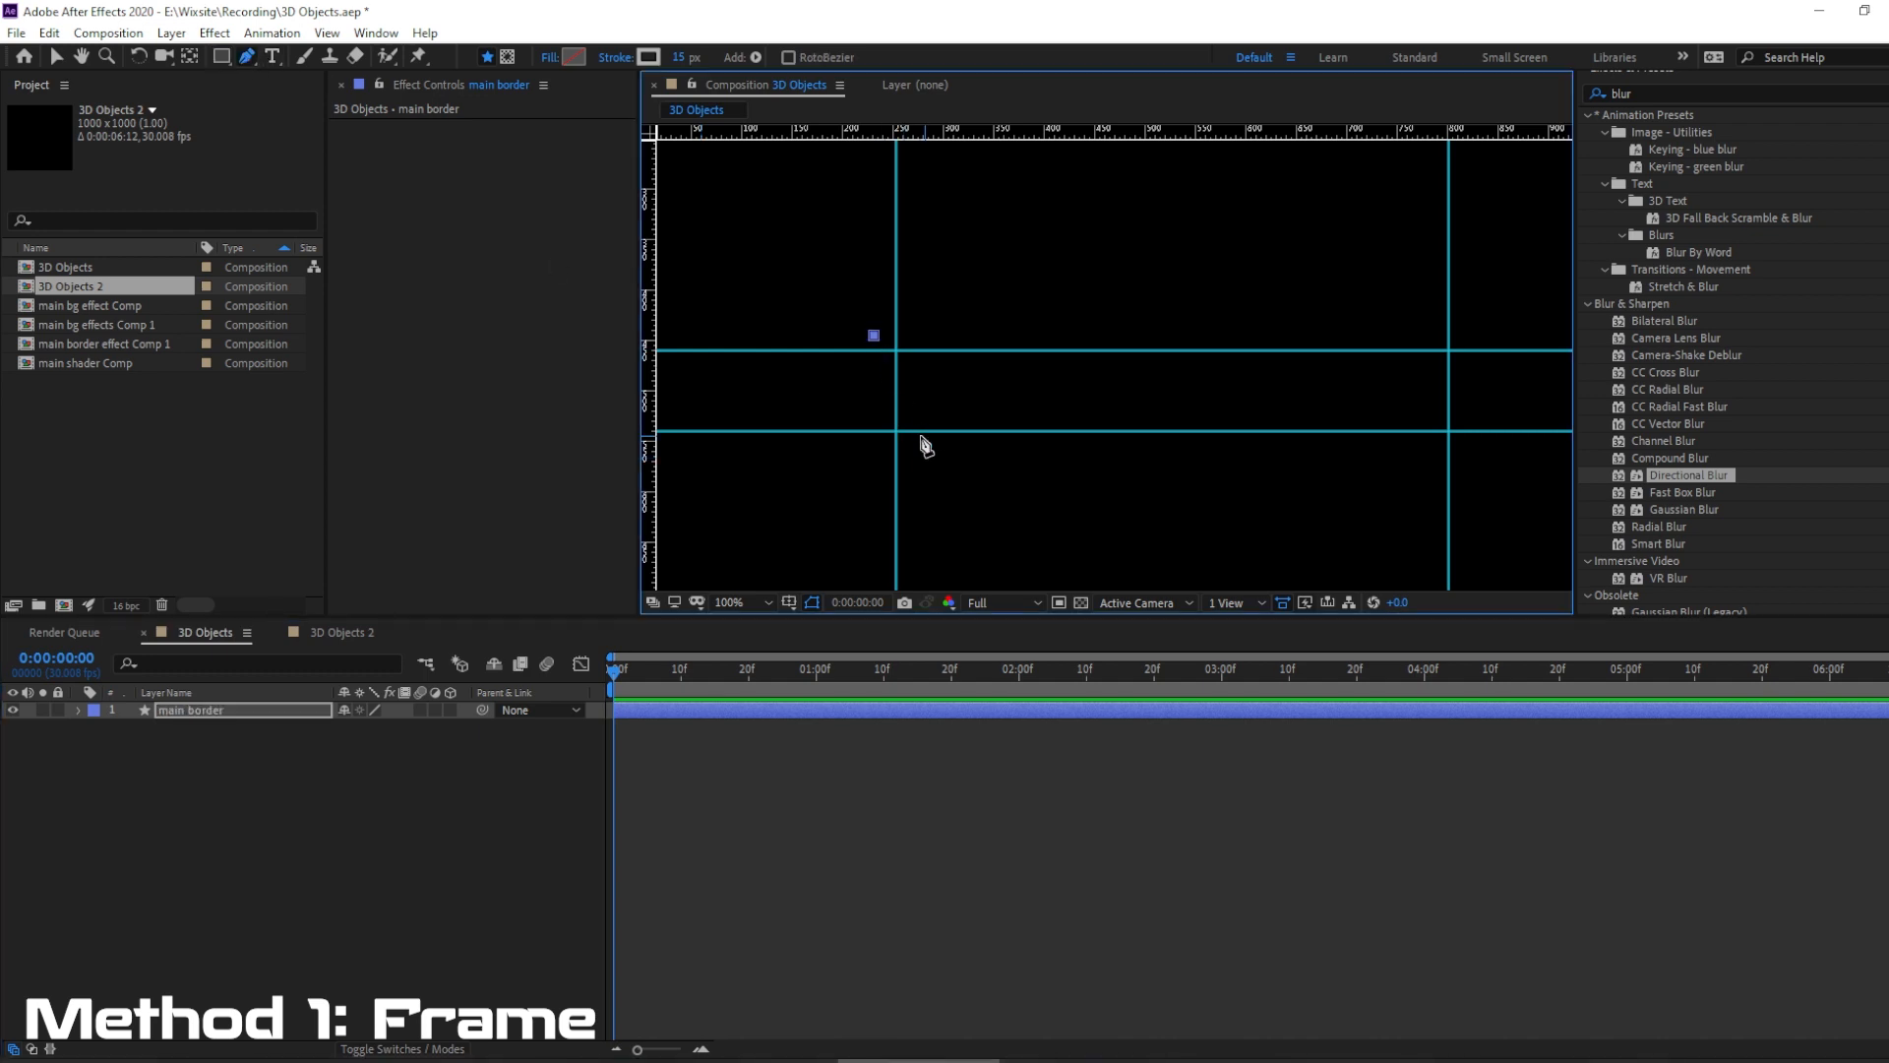
pyautogui.click(894, 429)
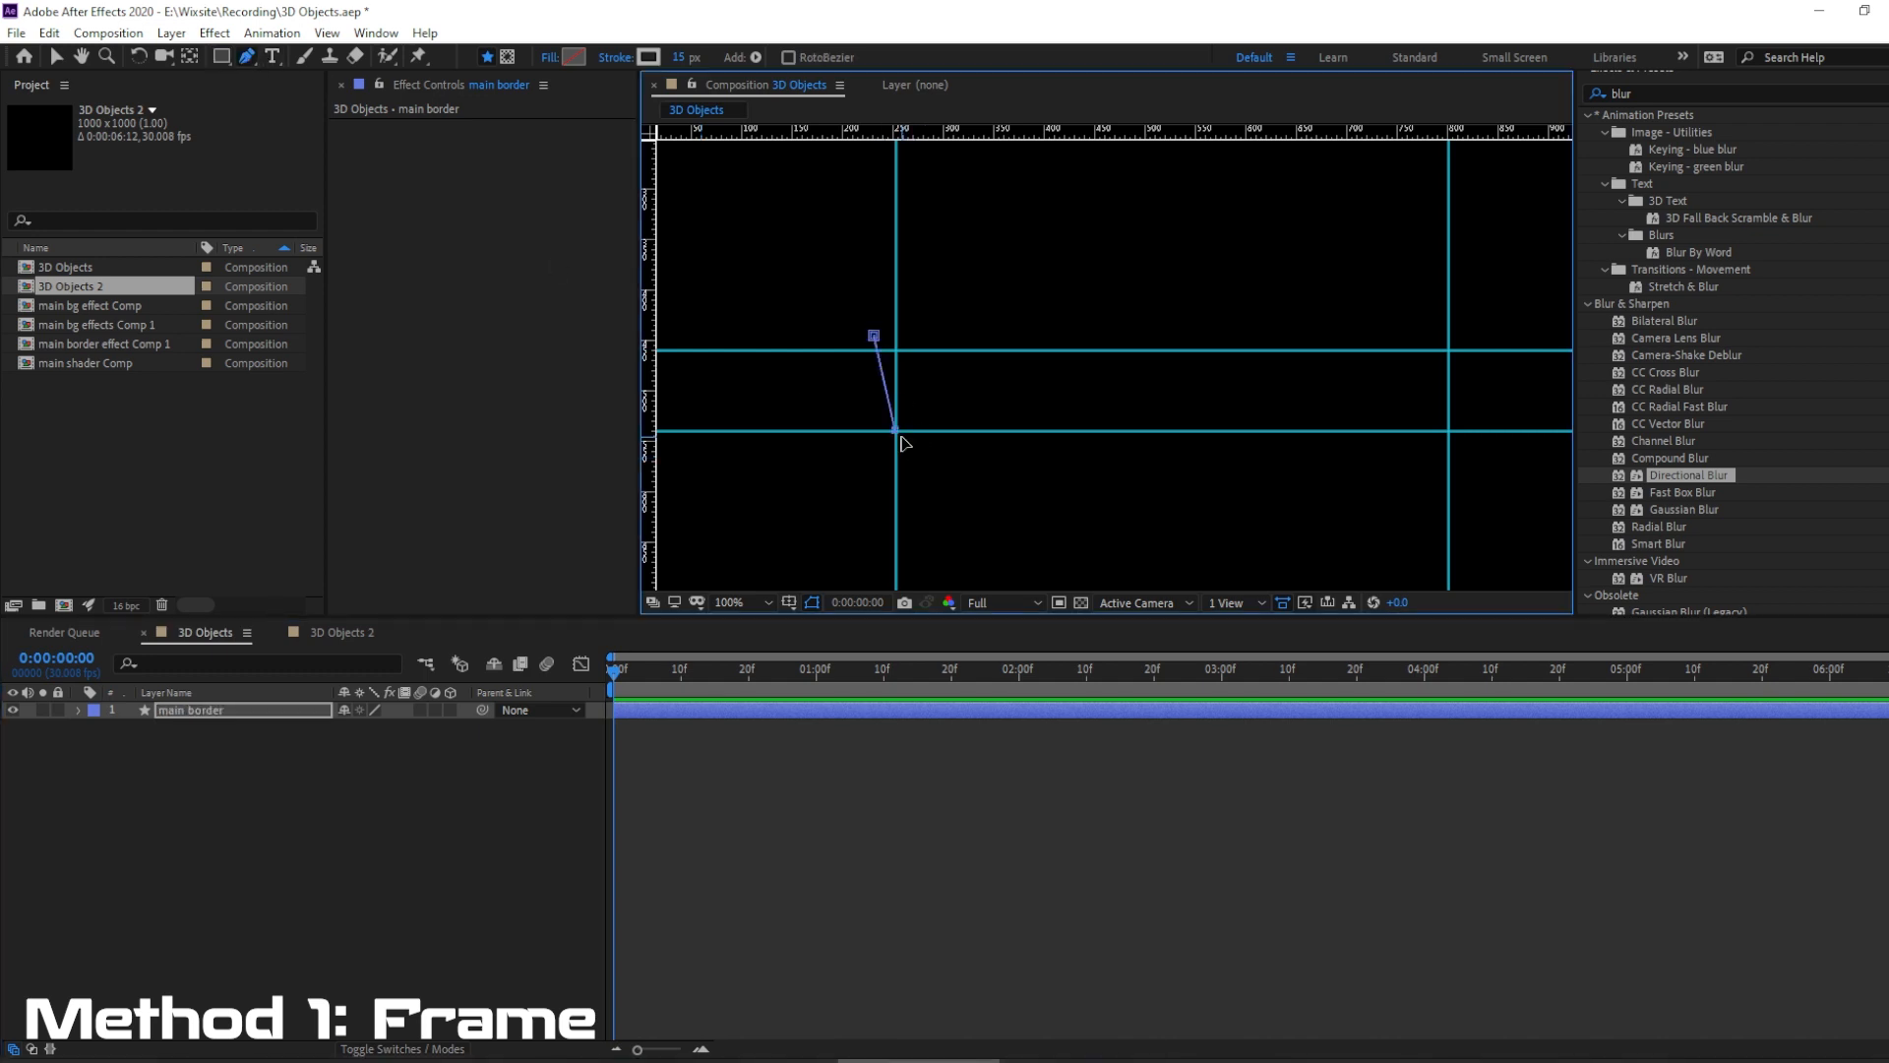
pyautogui.click(1448, 430)
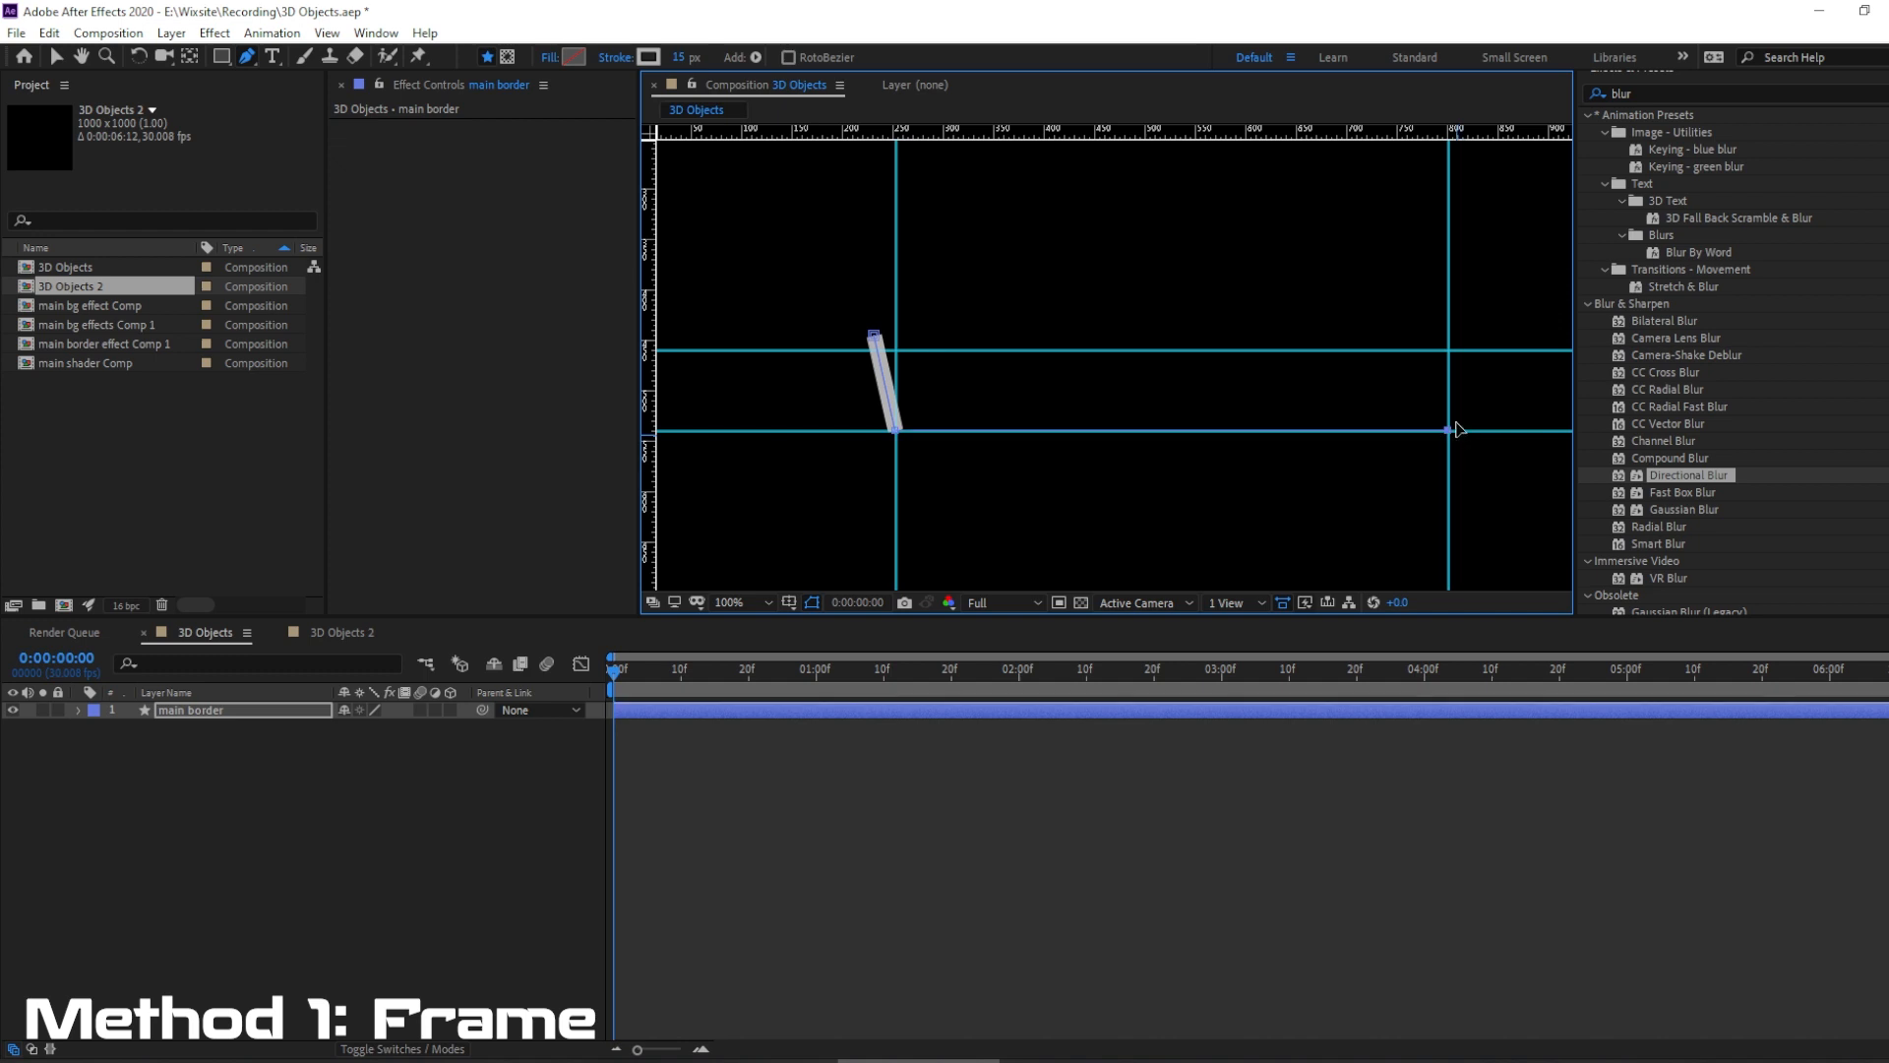
pyautogui.click(873, 336)
pyautogui.moveTo(874, 336); pyautogui.dragTo(888, 350)
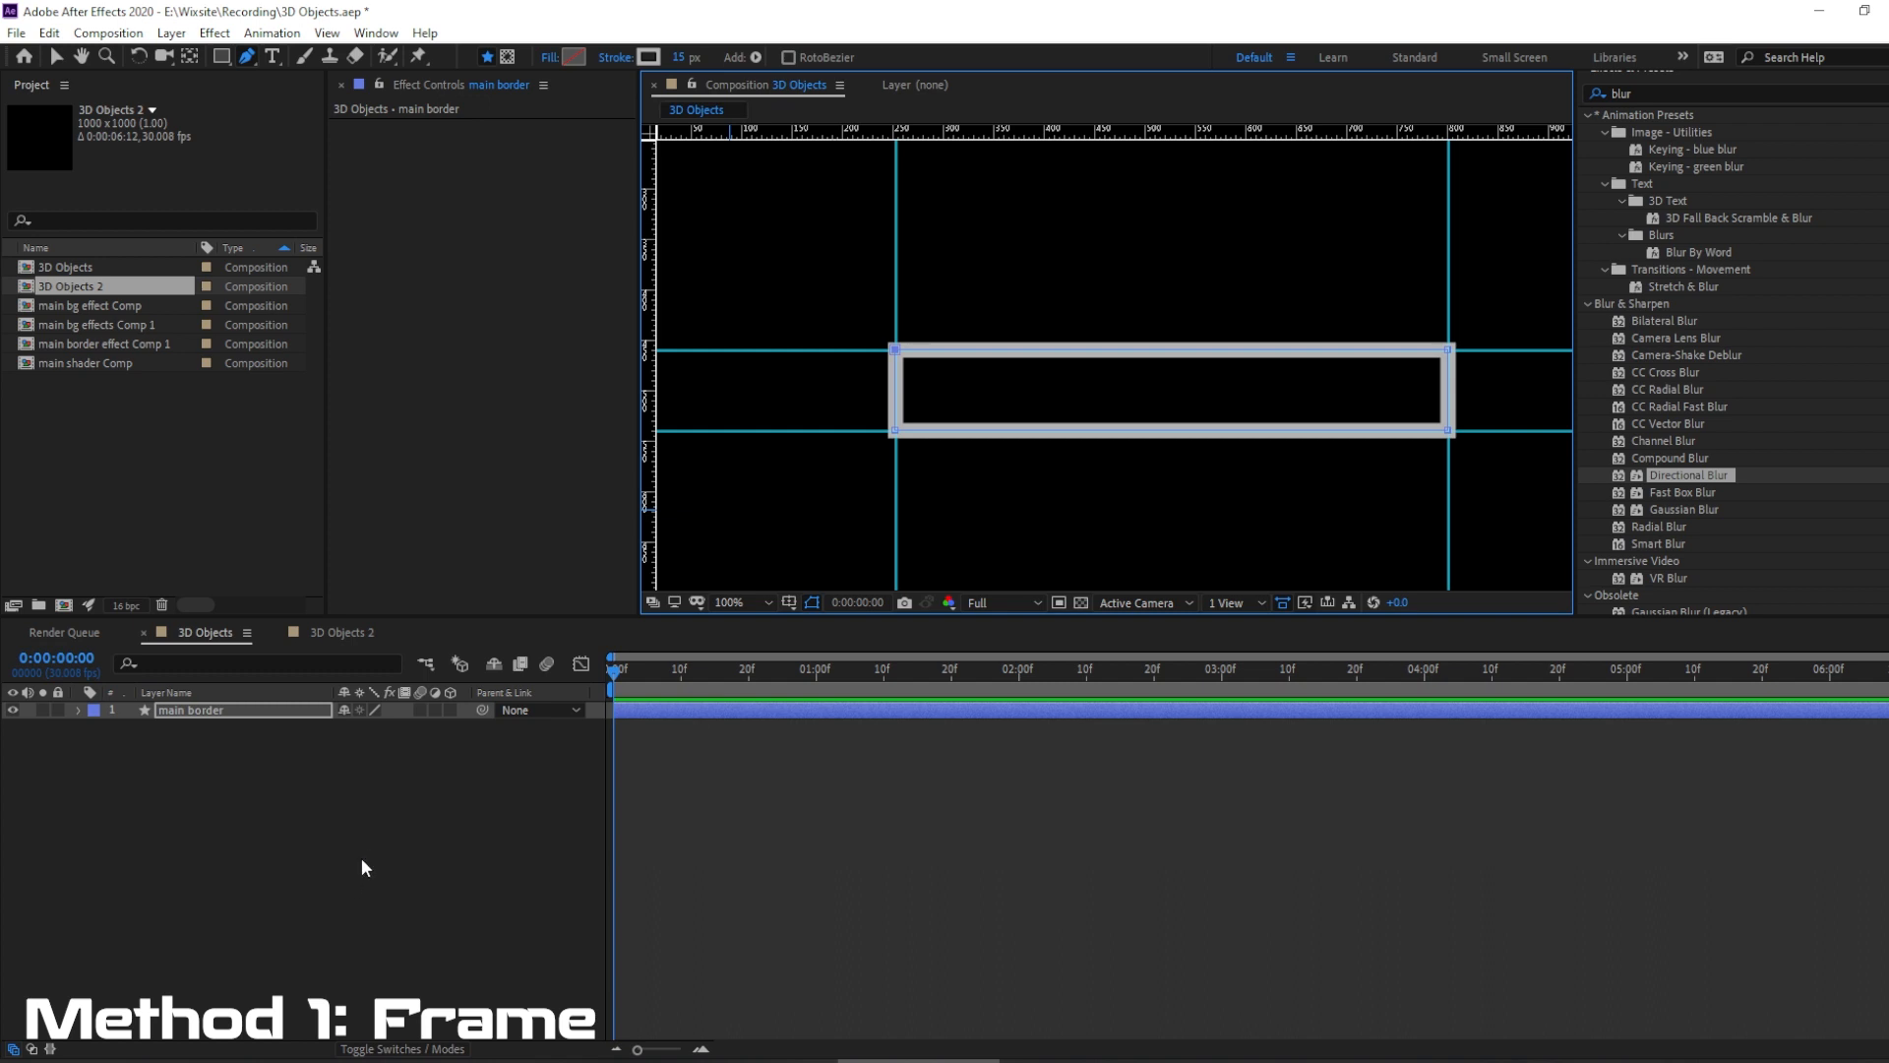
# Set the rectangle's stroke width to 13 px and deselect the layer.
pyautogui.click(681, 57)
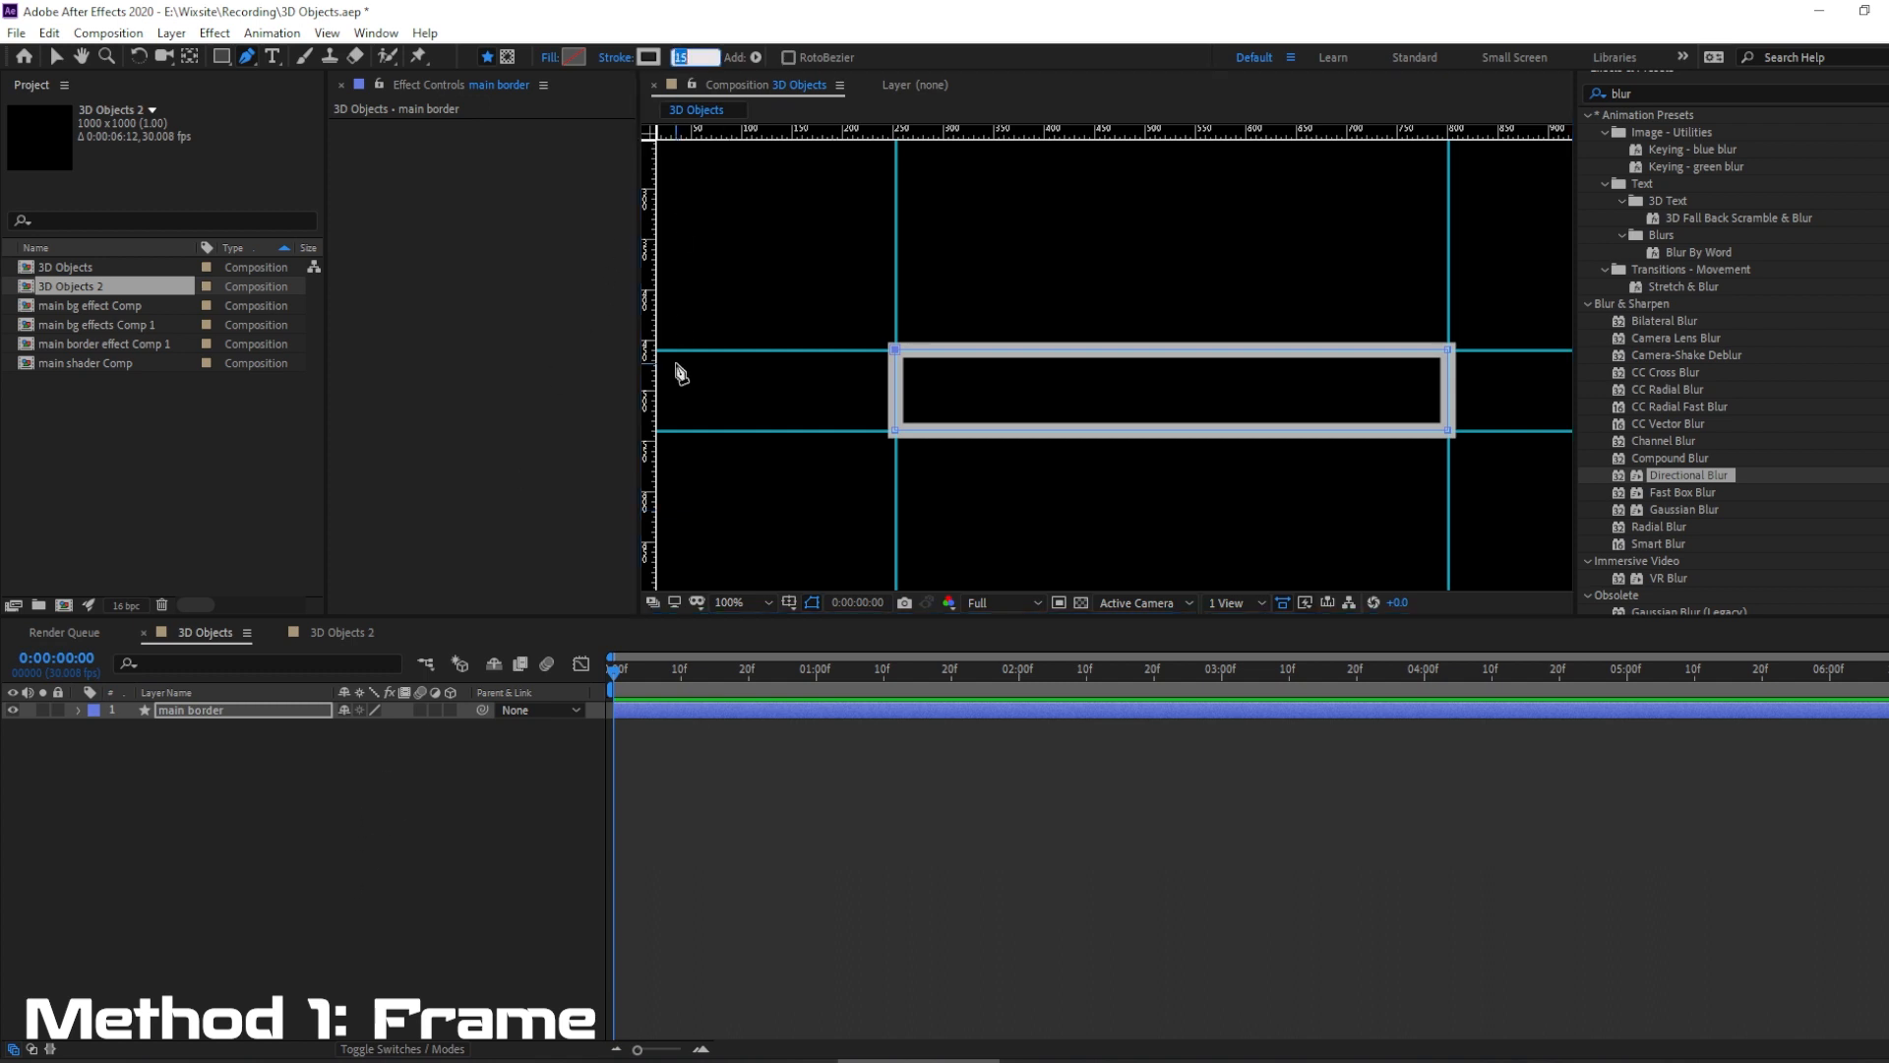
pyautogui.write('13')
pyautogui.press('Return')
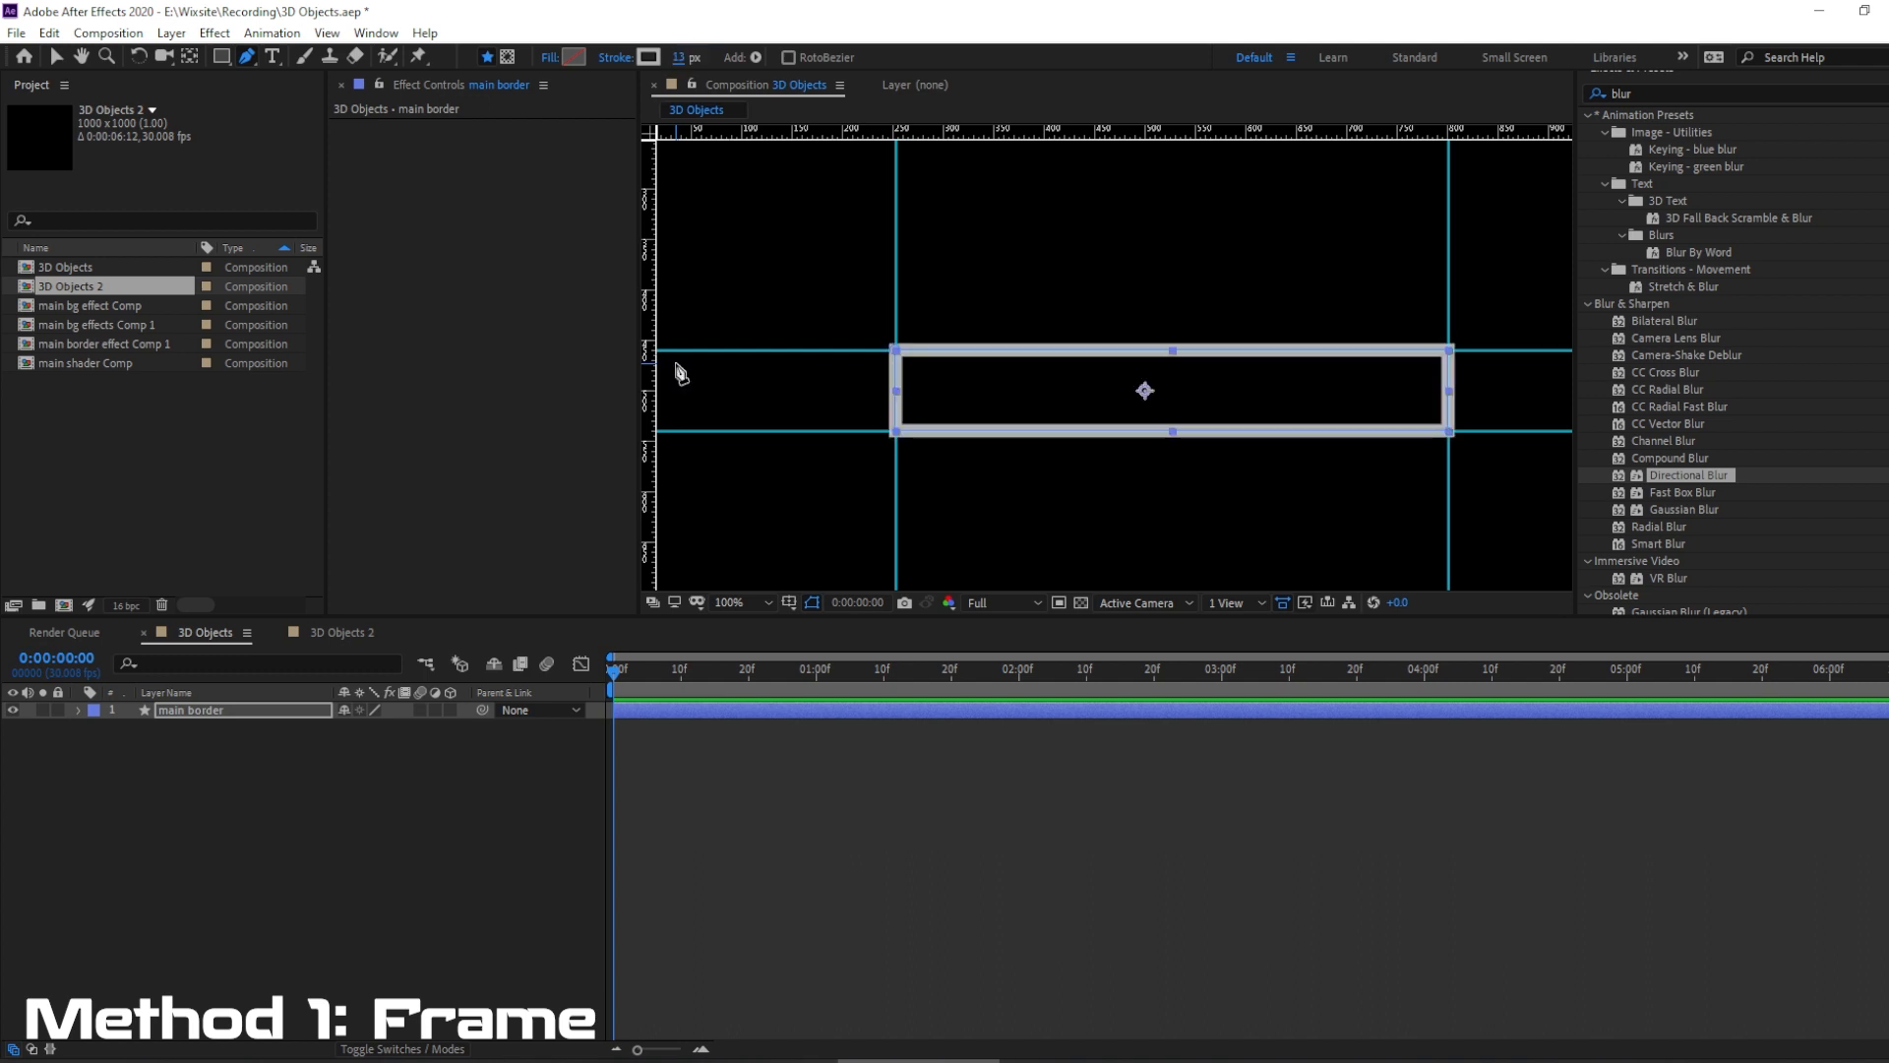
pyautogui.click(277, 817)
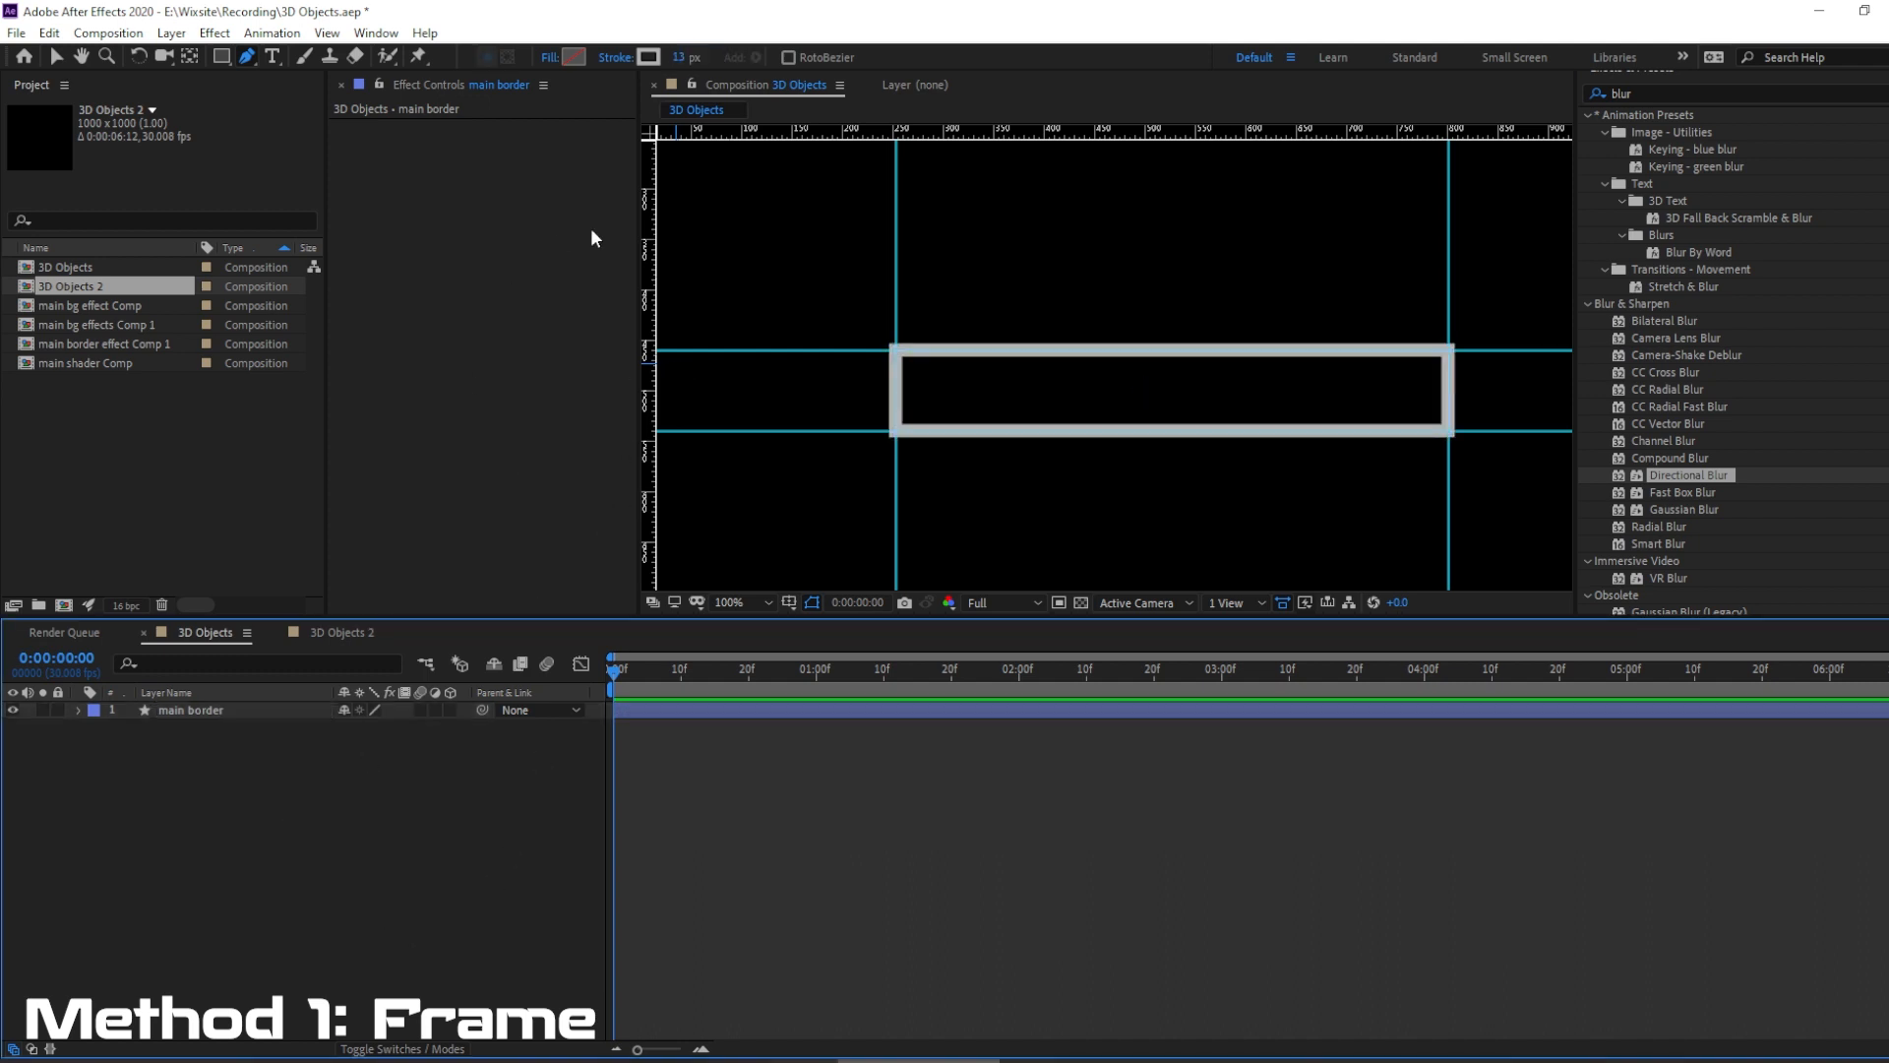
# Duplicate the main border layer as "main border shader" and place the copy beneath the original.
pyautogui.click(192, 710)
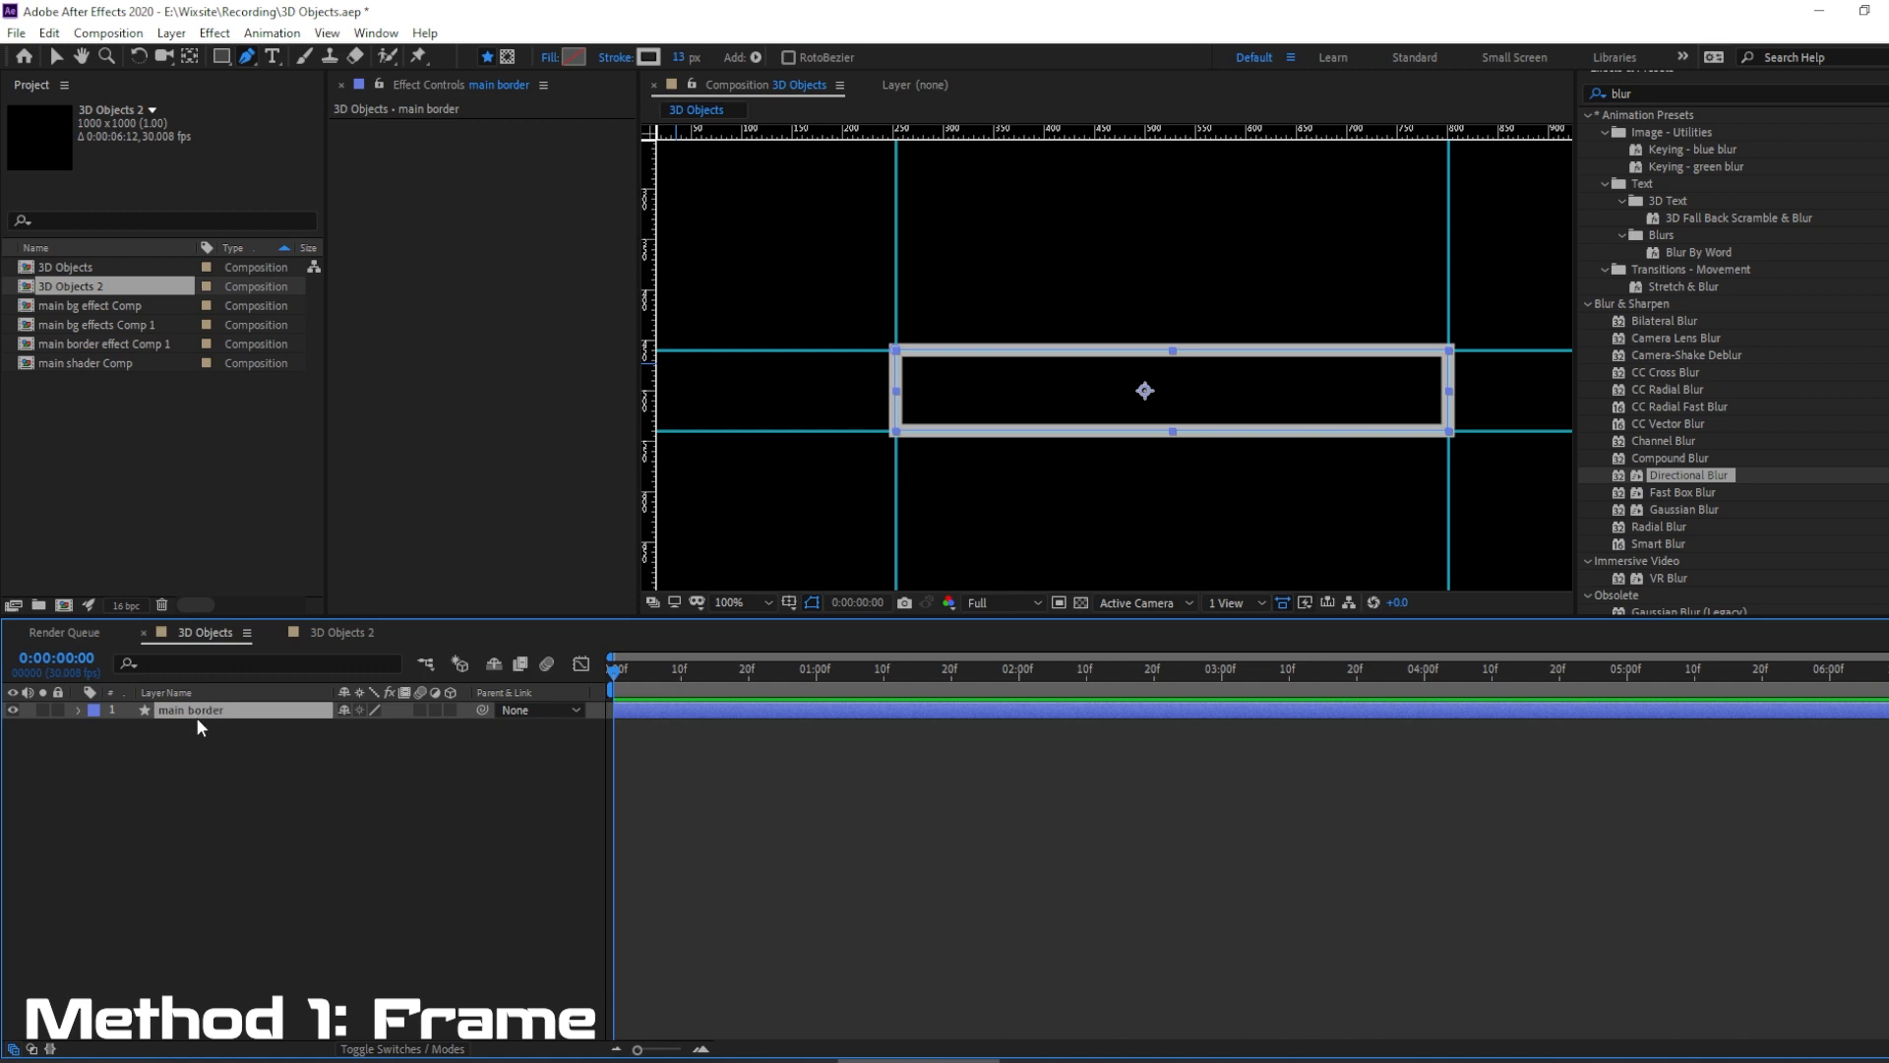
pyautogui.click(49, 34)
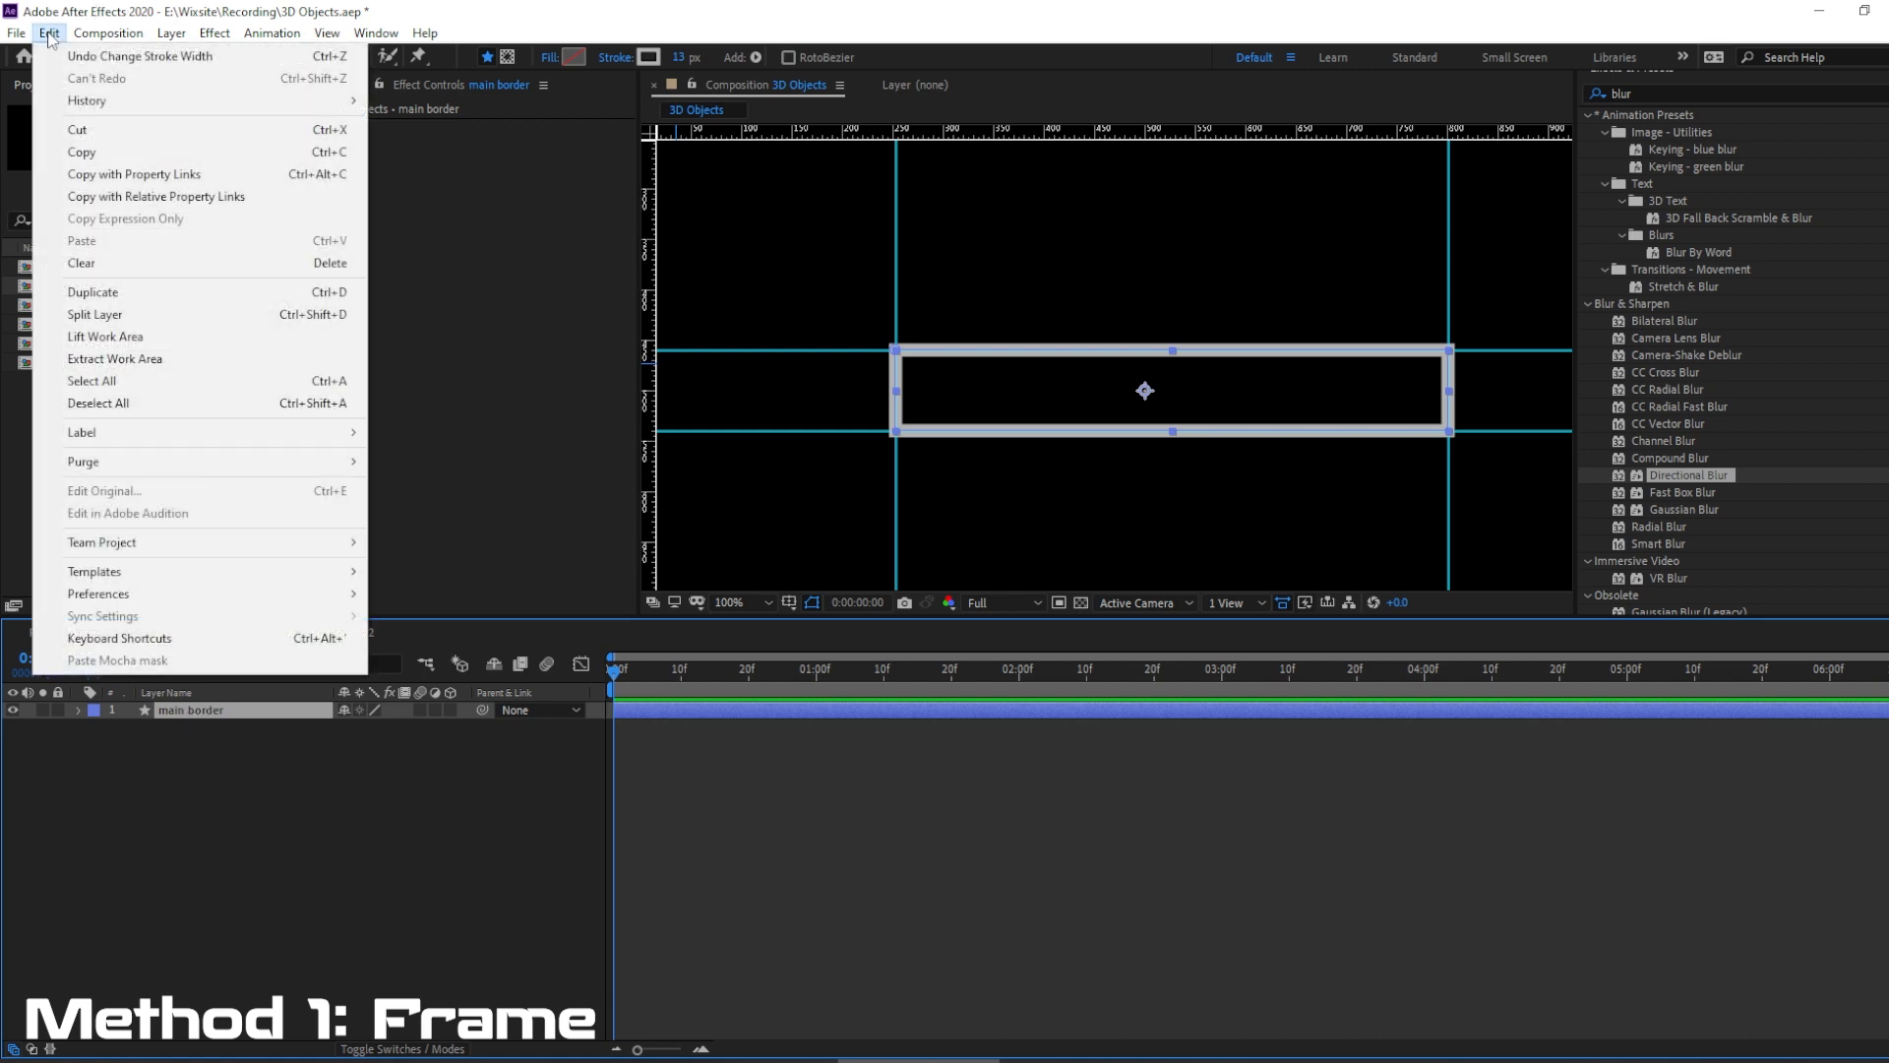
pyautogui.click(120, 293)
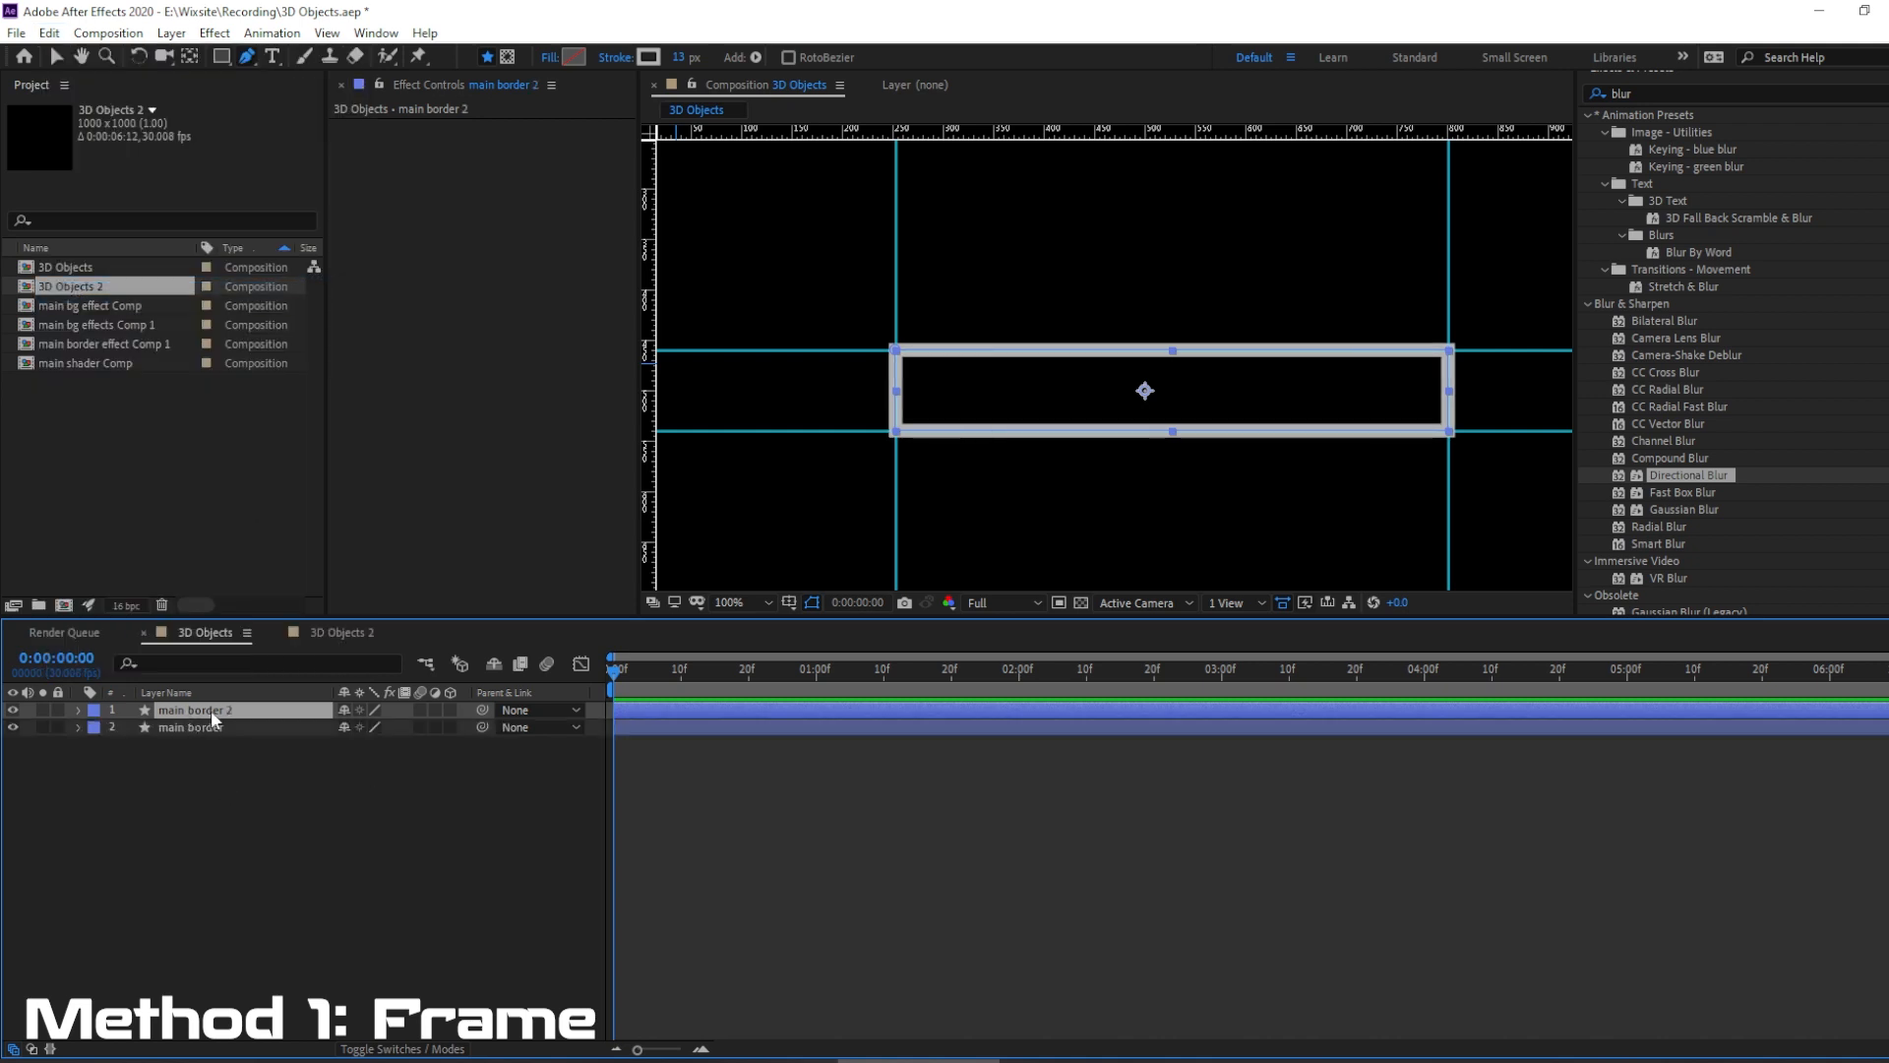
pyautogui.press('Return')
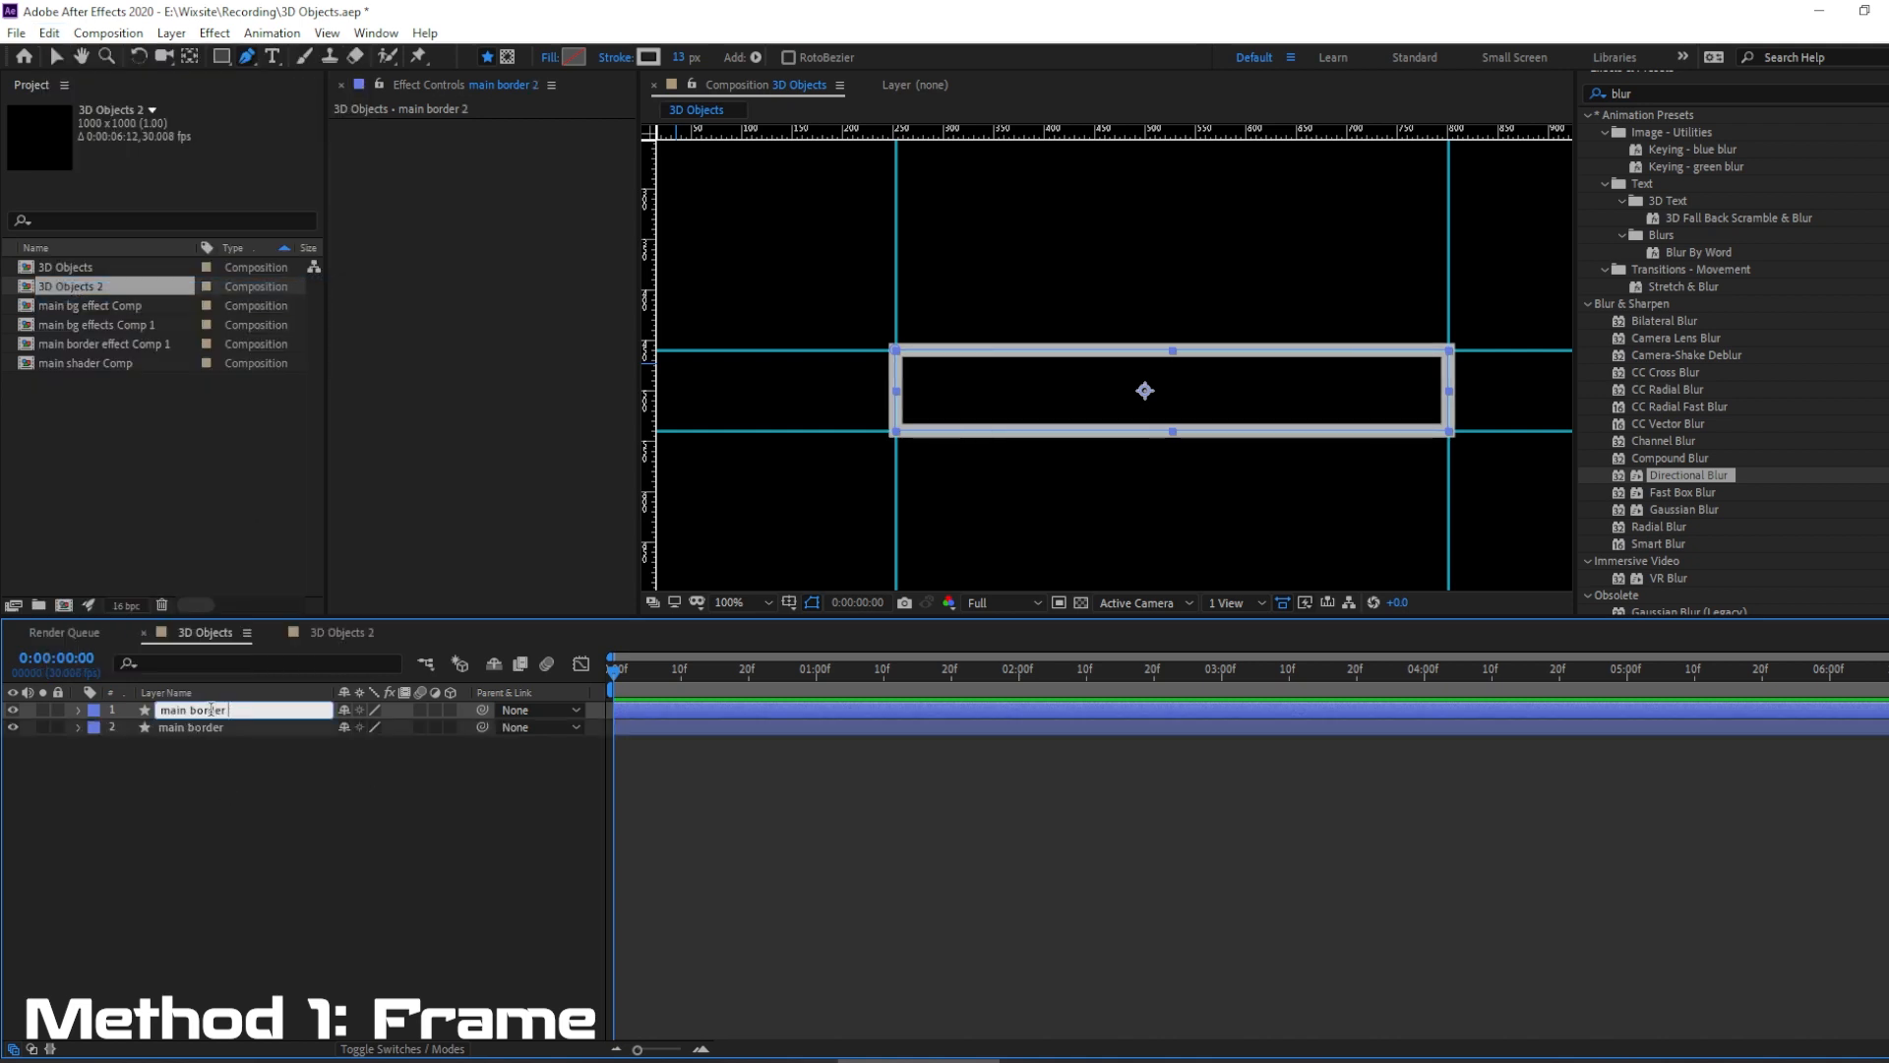
pyautogui.write('shader')
pyautogui.press('Return')
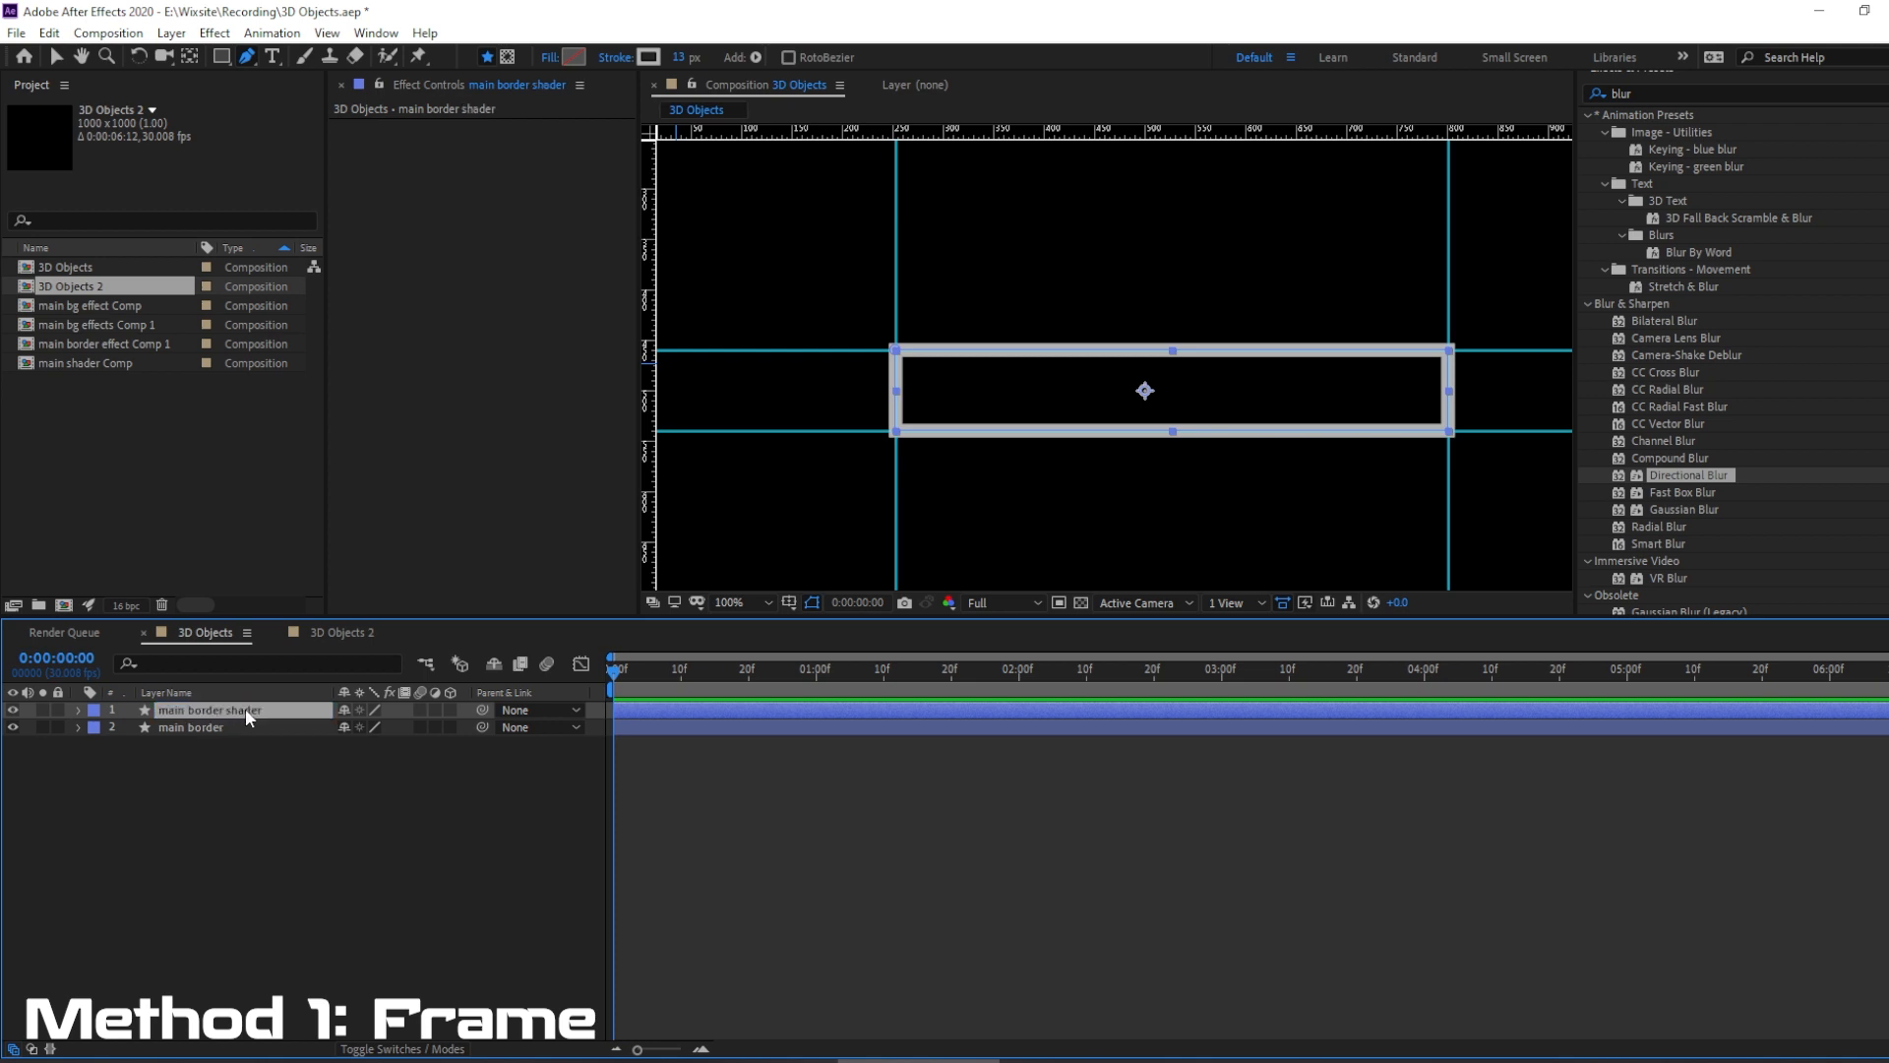
pyautogui.moveTo(245, 707); pyautogui.dragTo(226, 729)
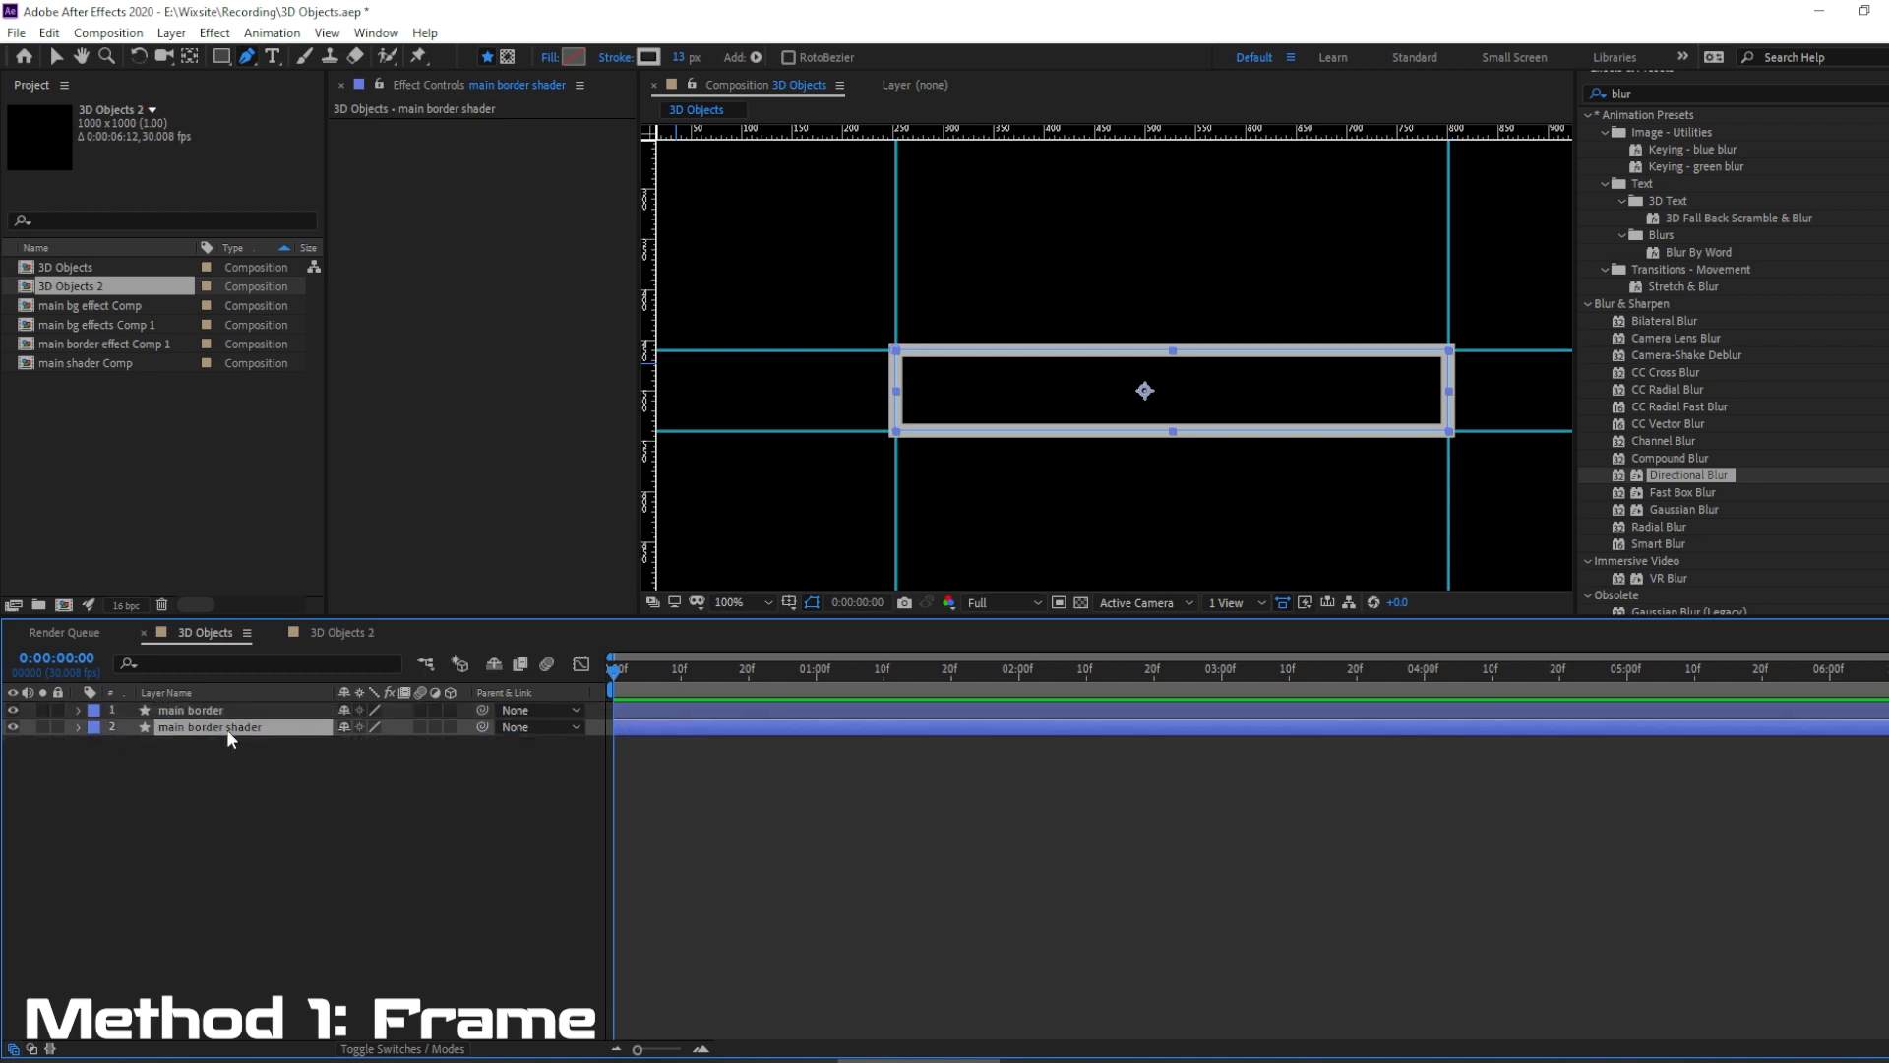
# Set the main border shader's stroke color to black (000000) and turn on the transparency grid.
pyautogui.click(648, 57)
pyautogui.moveTo(238, 804); pyautogui.dragTo(65, 913)
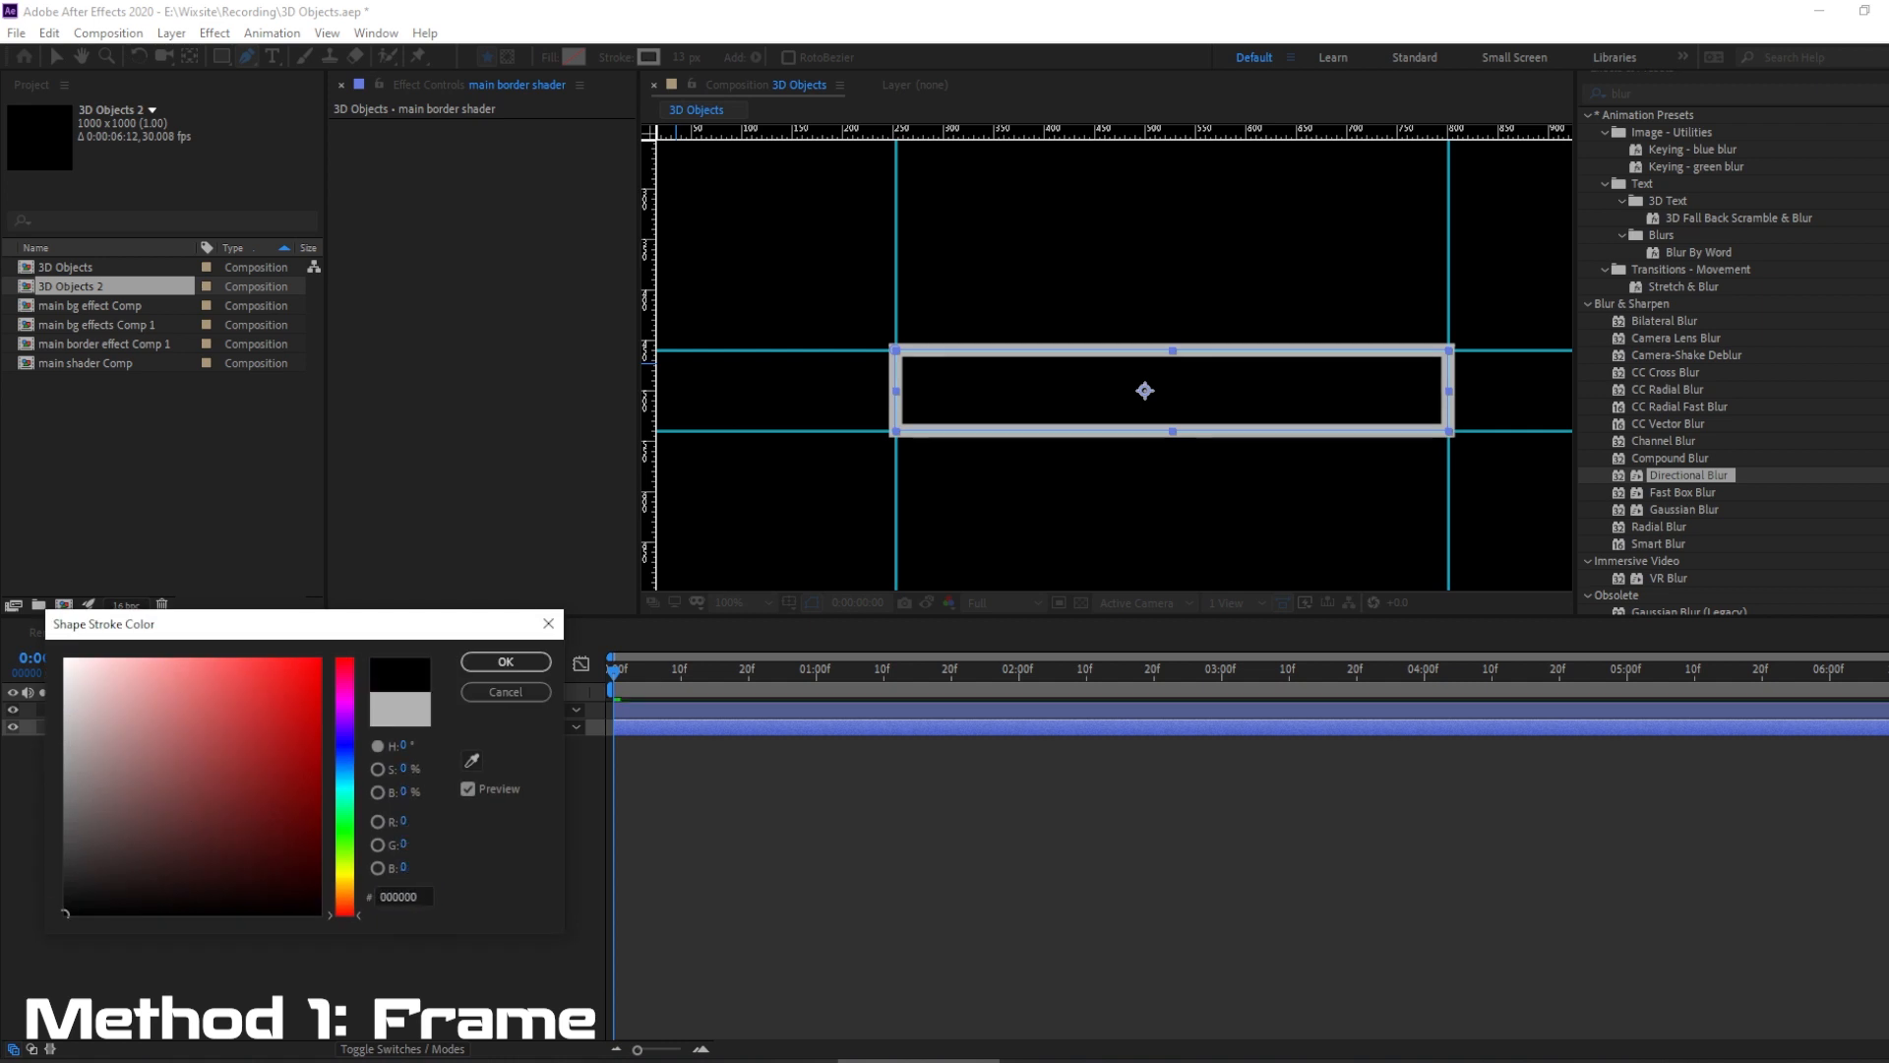
pyautogui.click(506, 661)
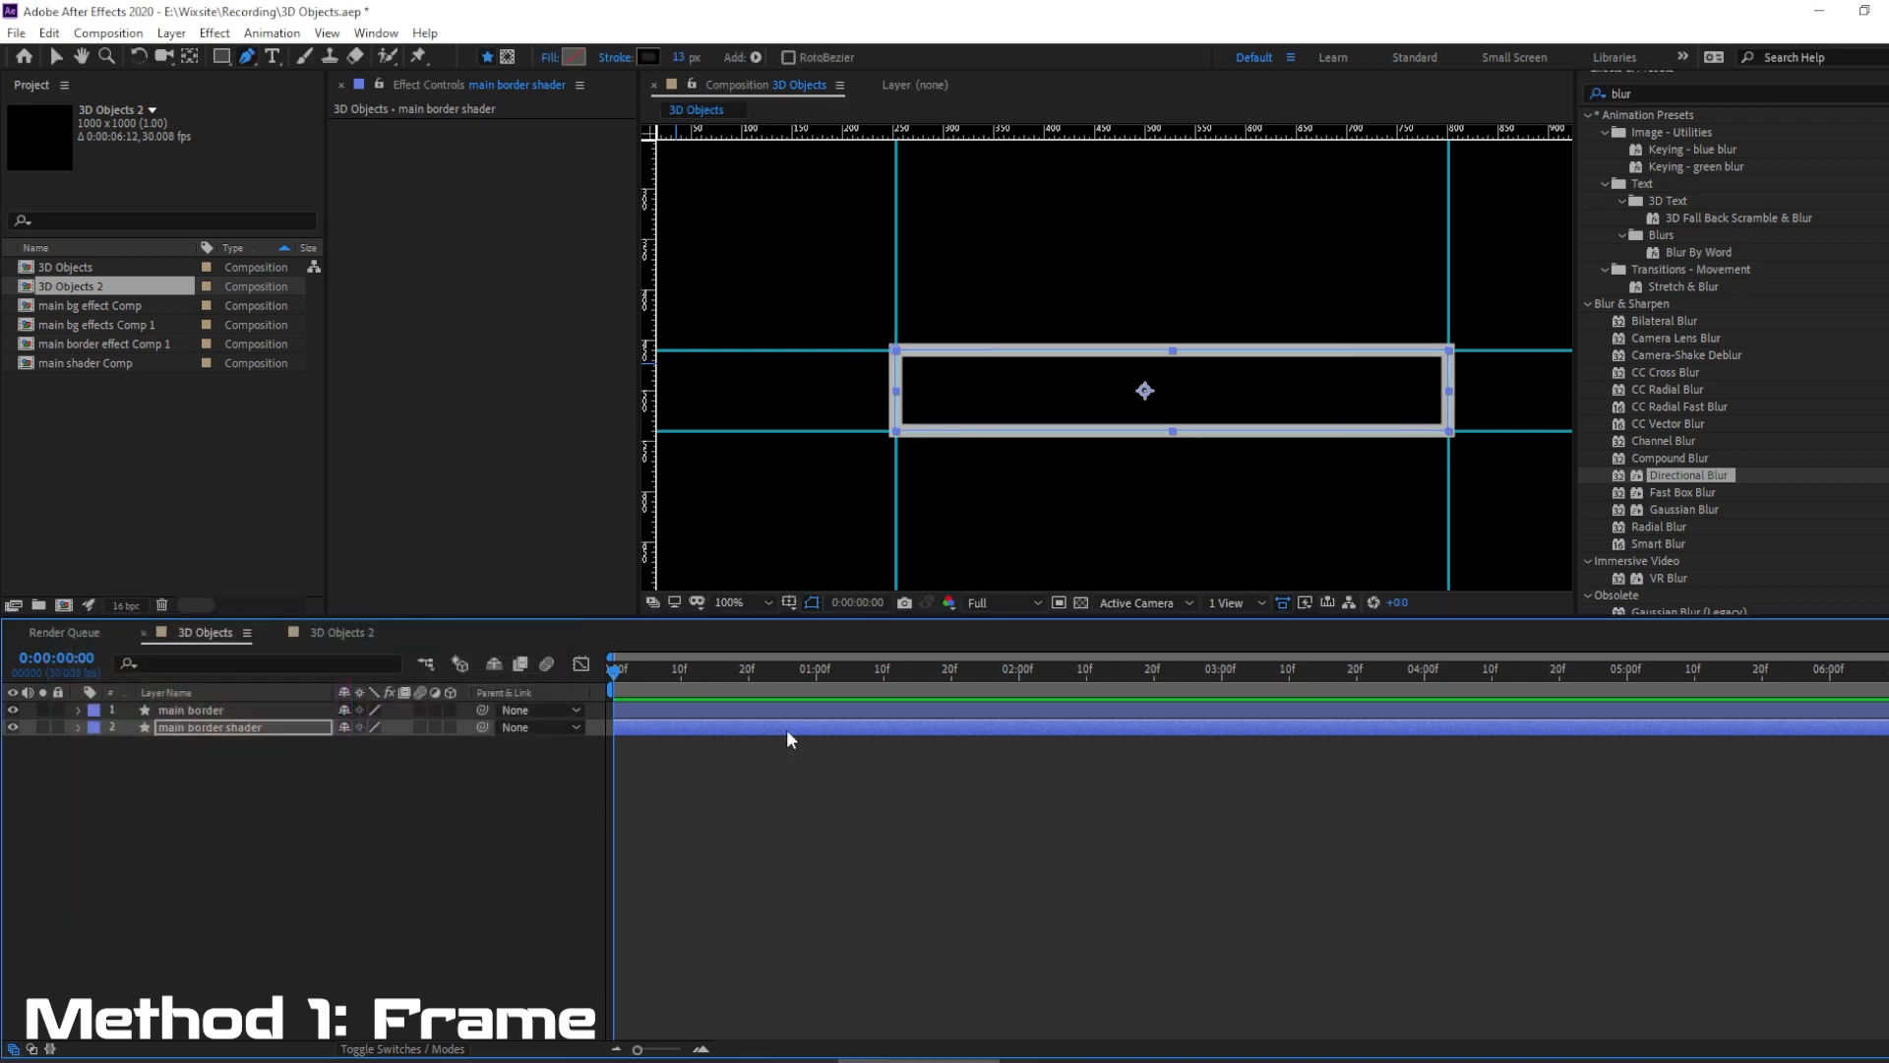
pyautogui.click(1083, 602)
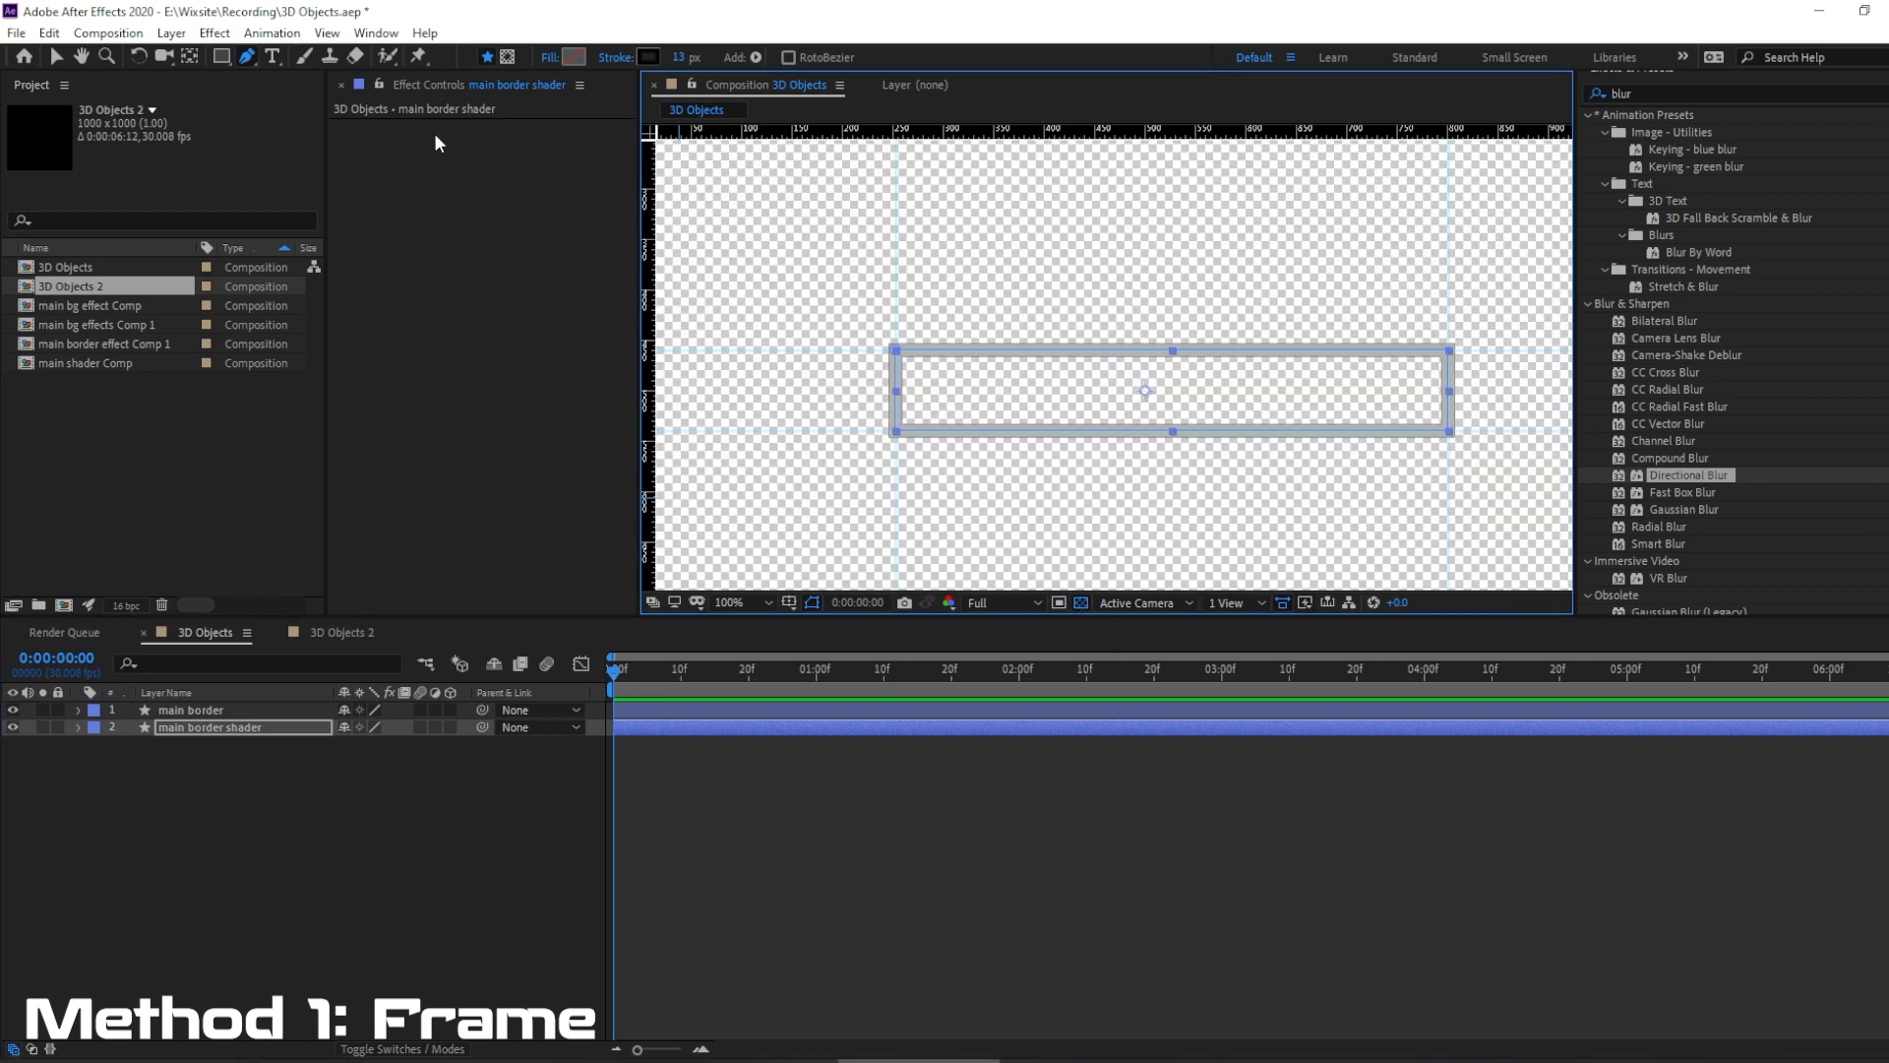
# Search the effects for "blur" and apply Gaussian Blur to the main border shader layer.
pyautogui.scroll(3, 1709, 234)
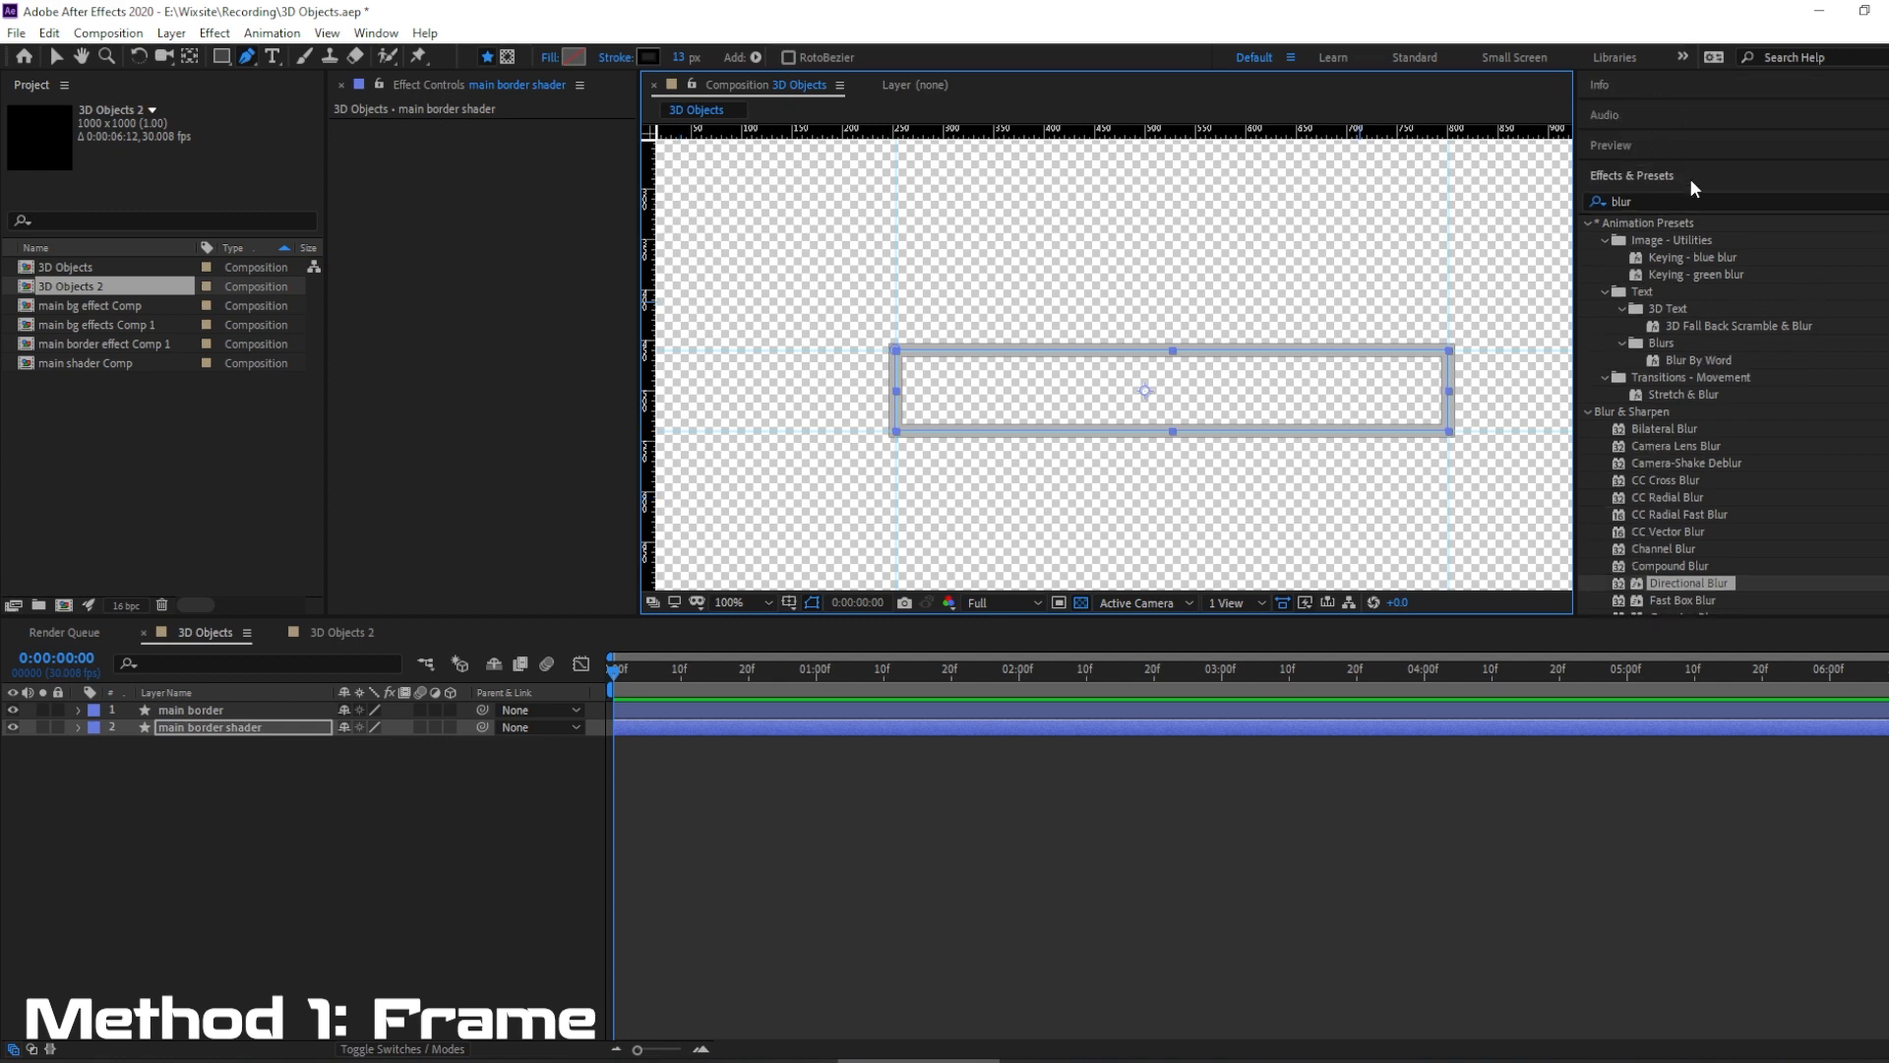
pyautogui.click(1673, 201)
pyautogui.press('BackSpace')
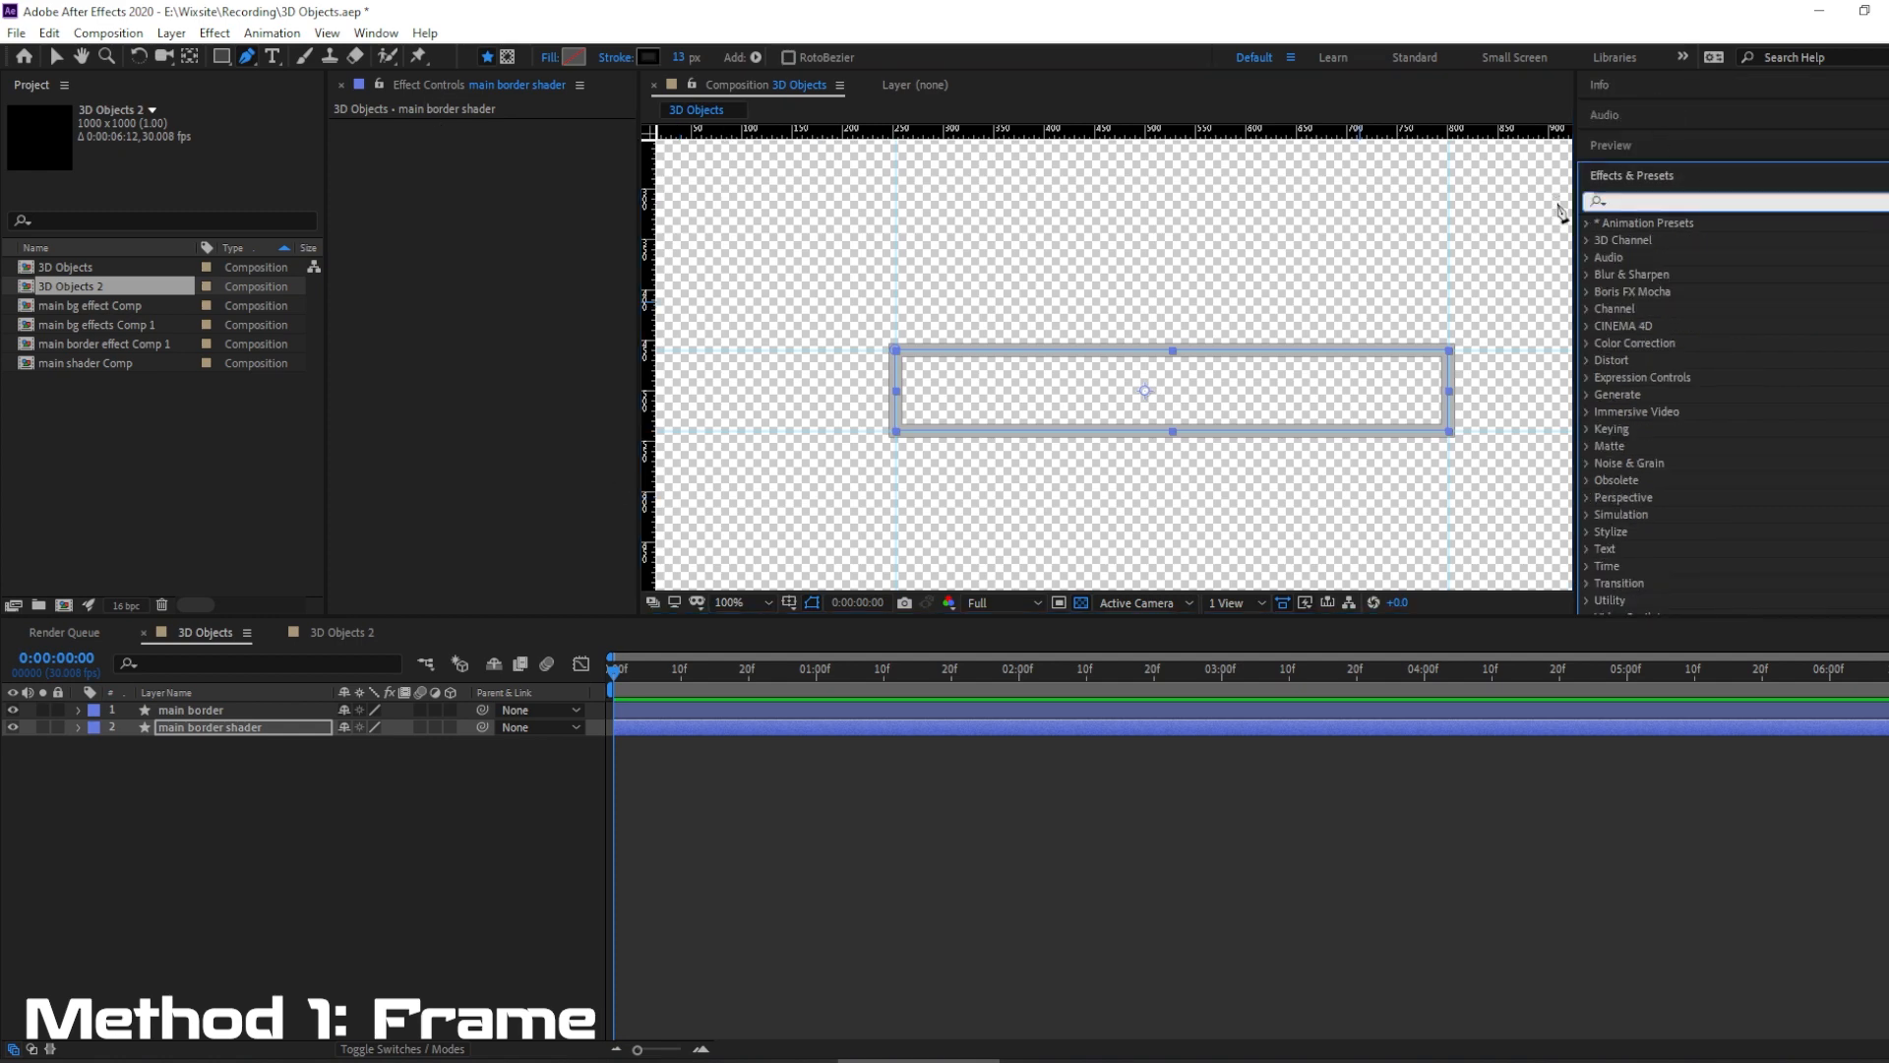
pyautogui.write('blur')
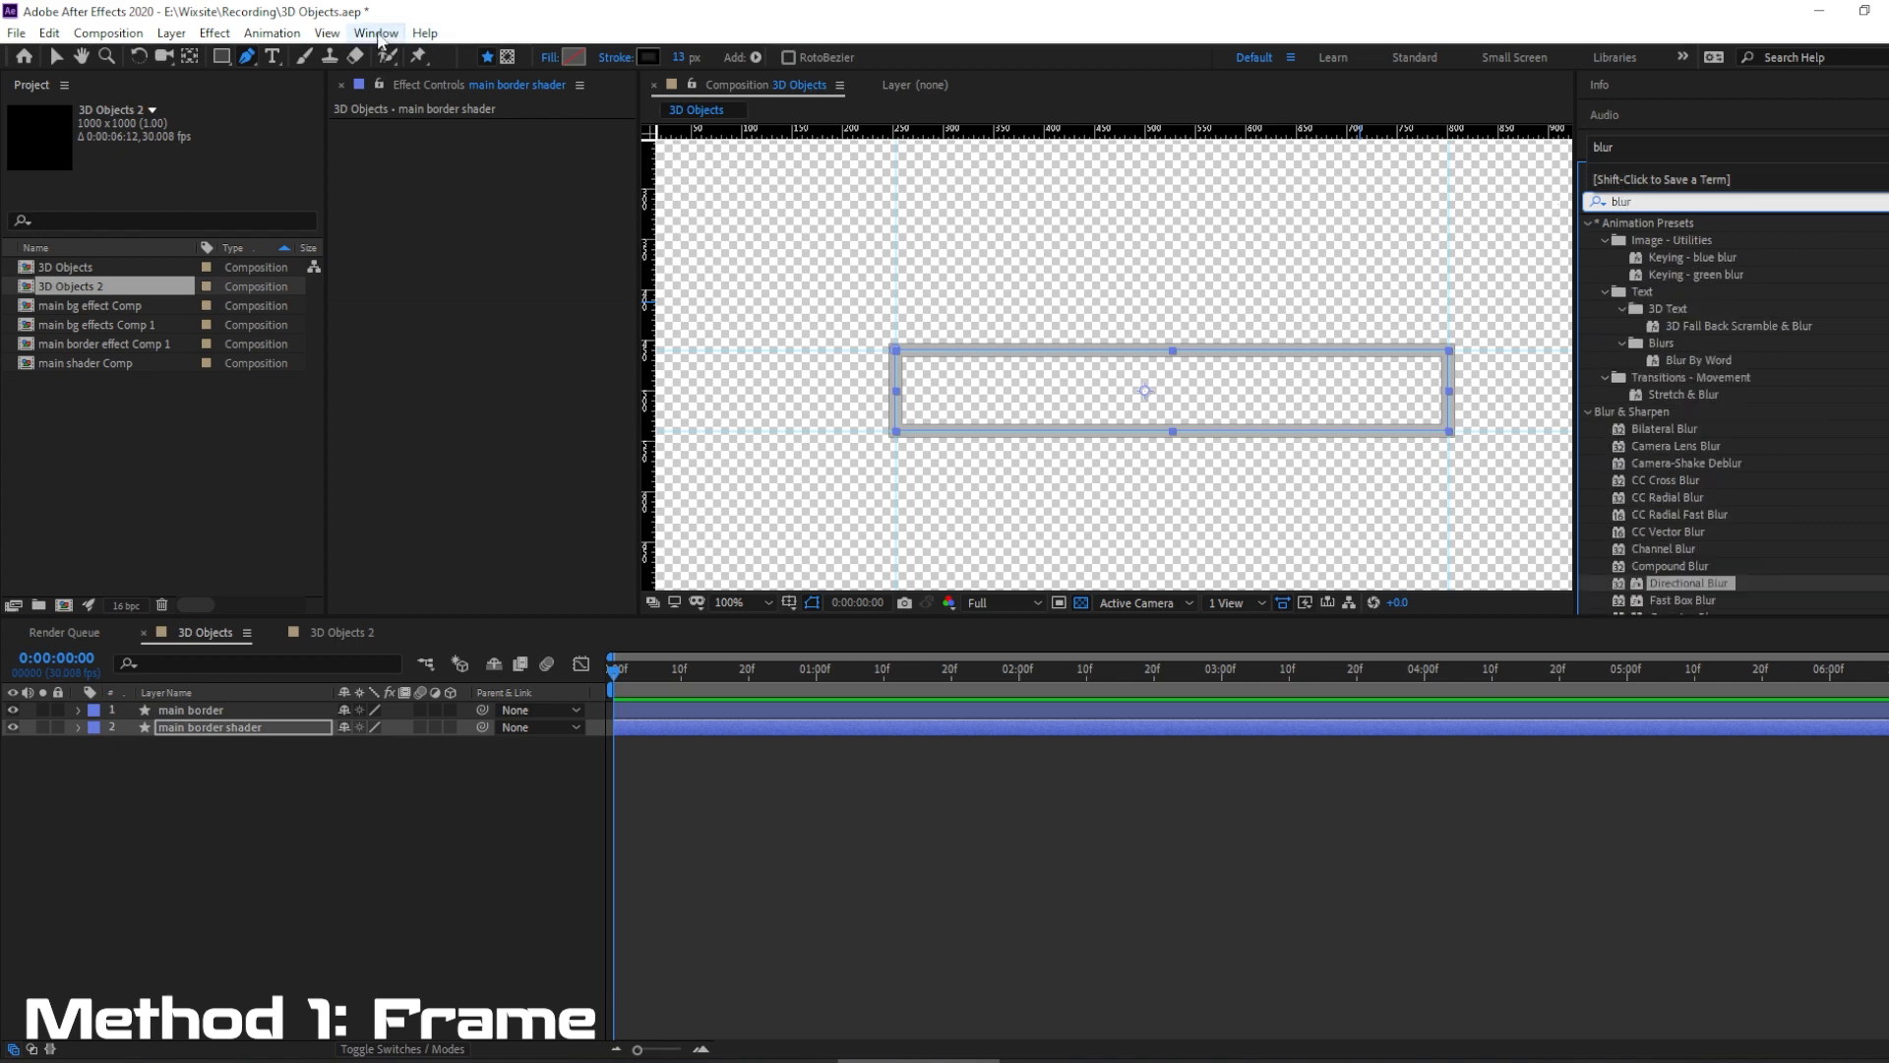
pyautogui.click(378, 35)
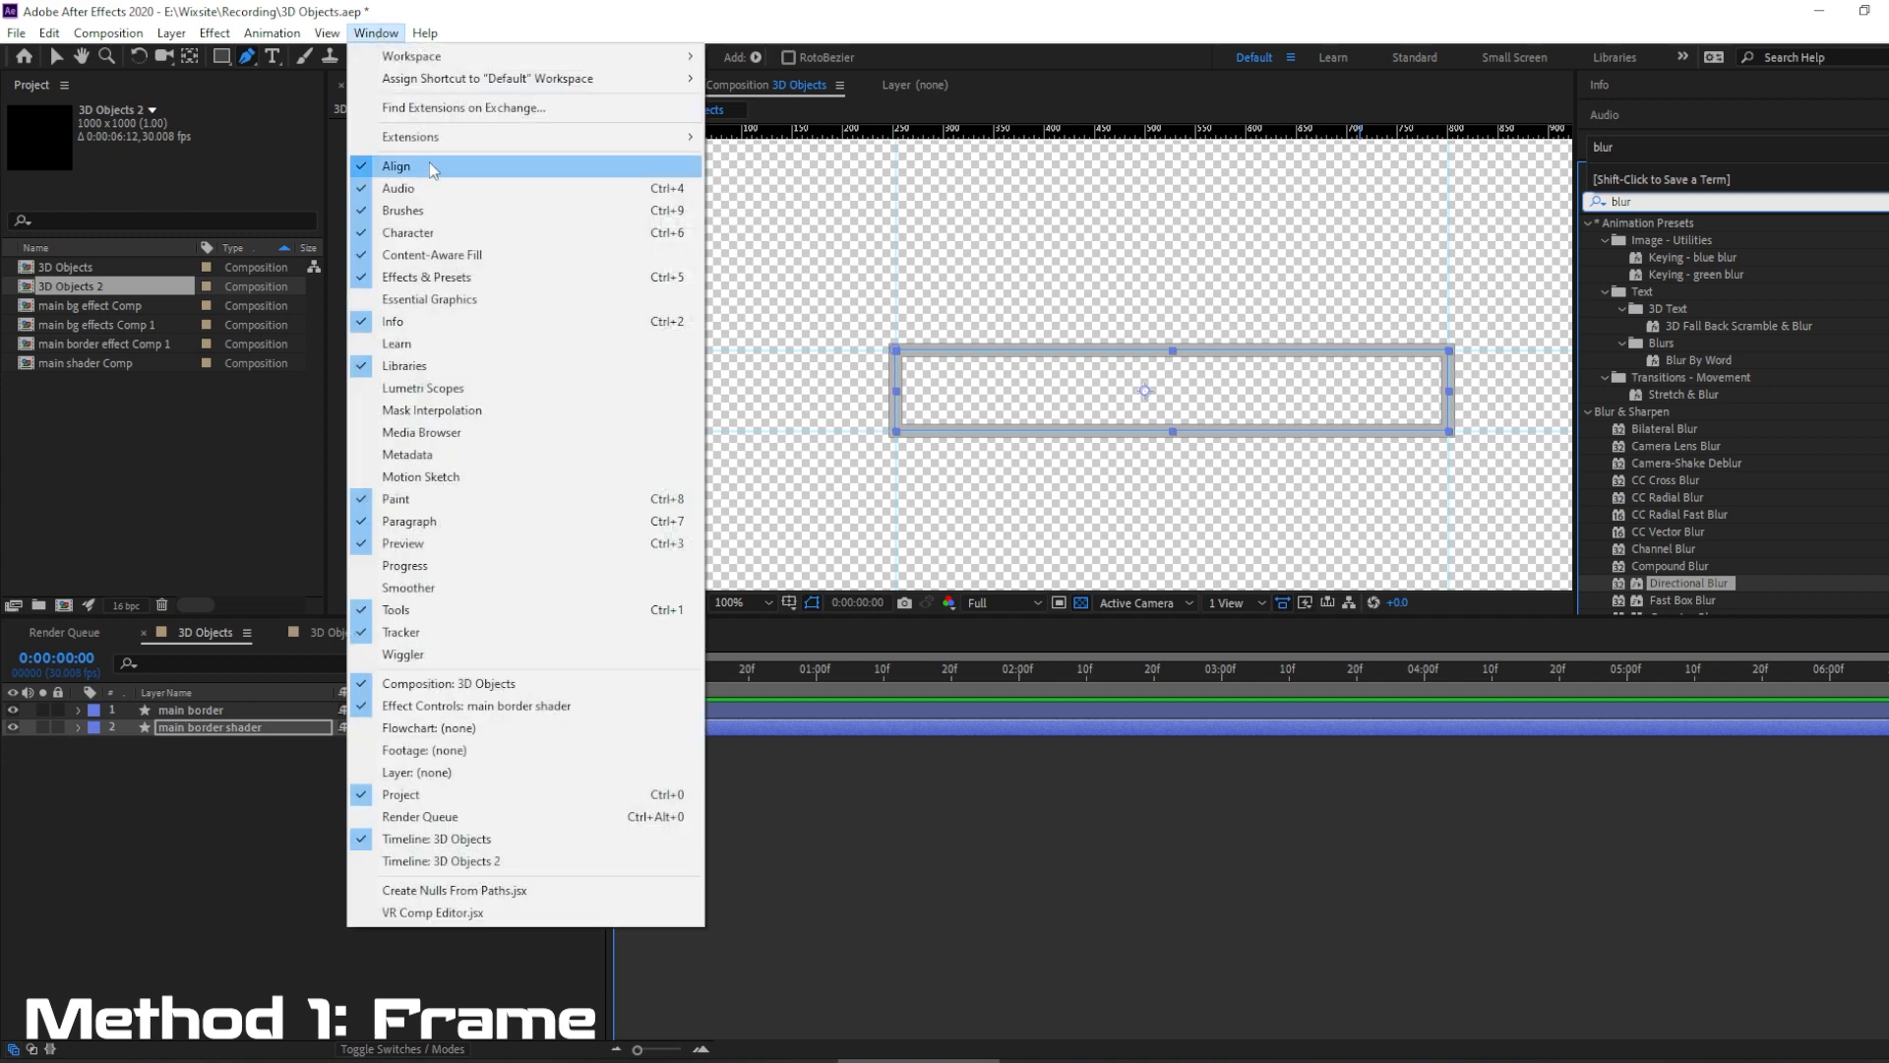
pyautogui.click(434, 278)
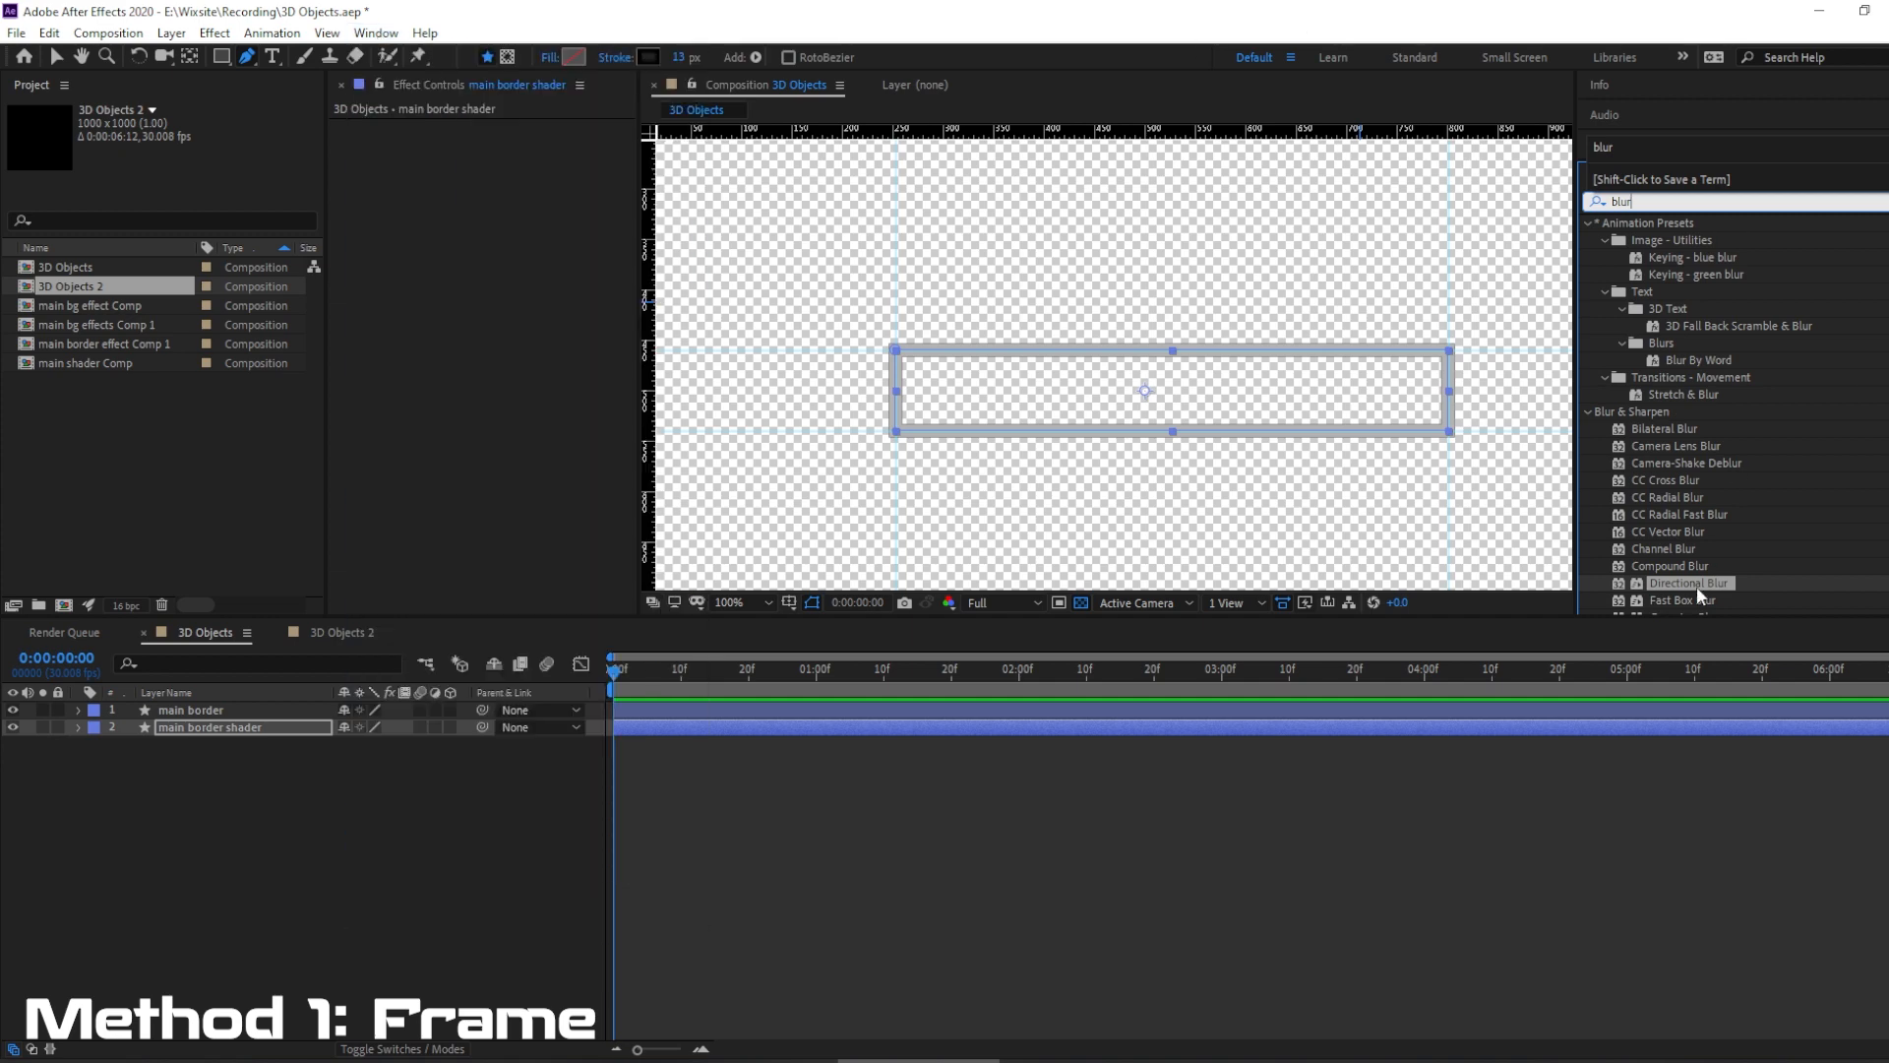
pyautogui.scroll(-4, 1710, 470)
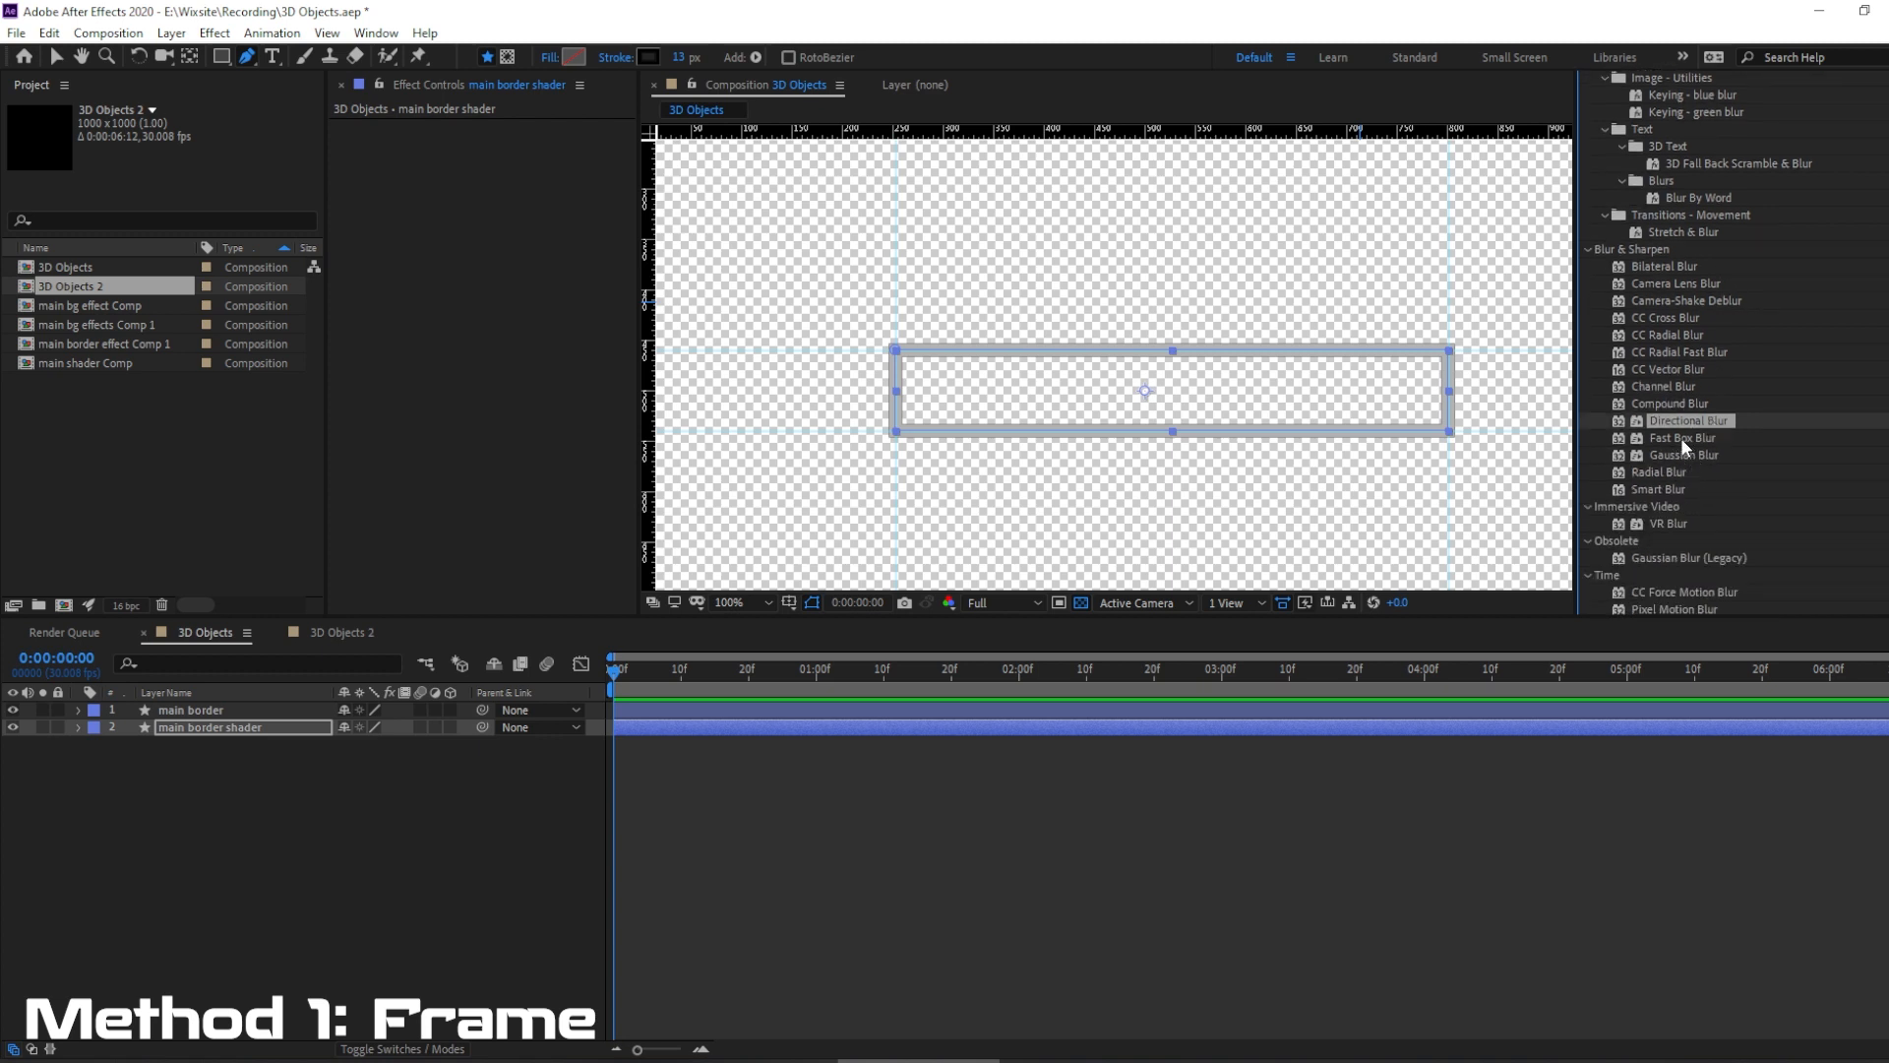
pyautogui.moveTo(1676, 454); pyautogui.dragTo(217, 729)
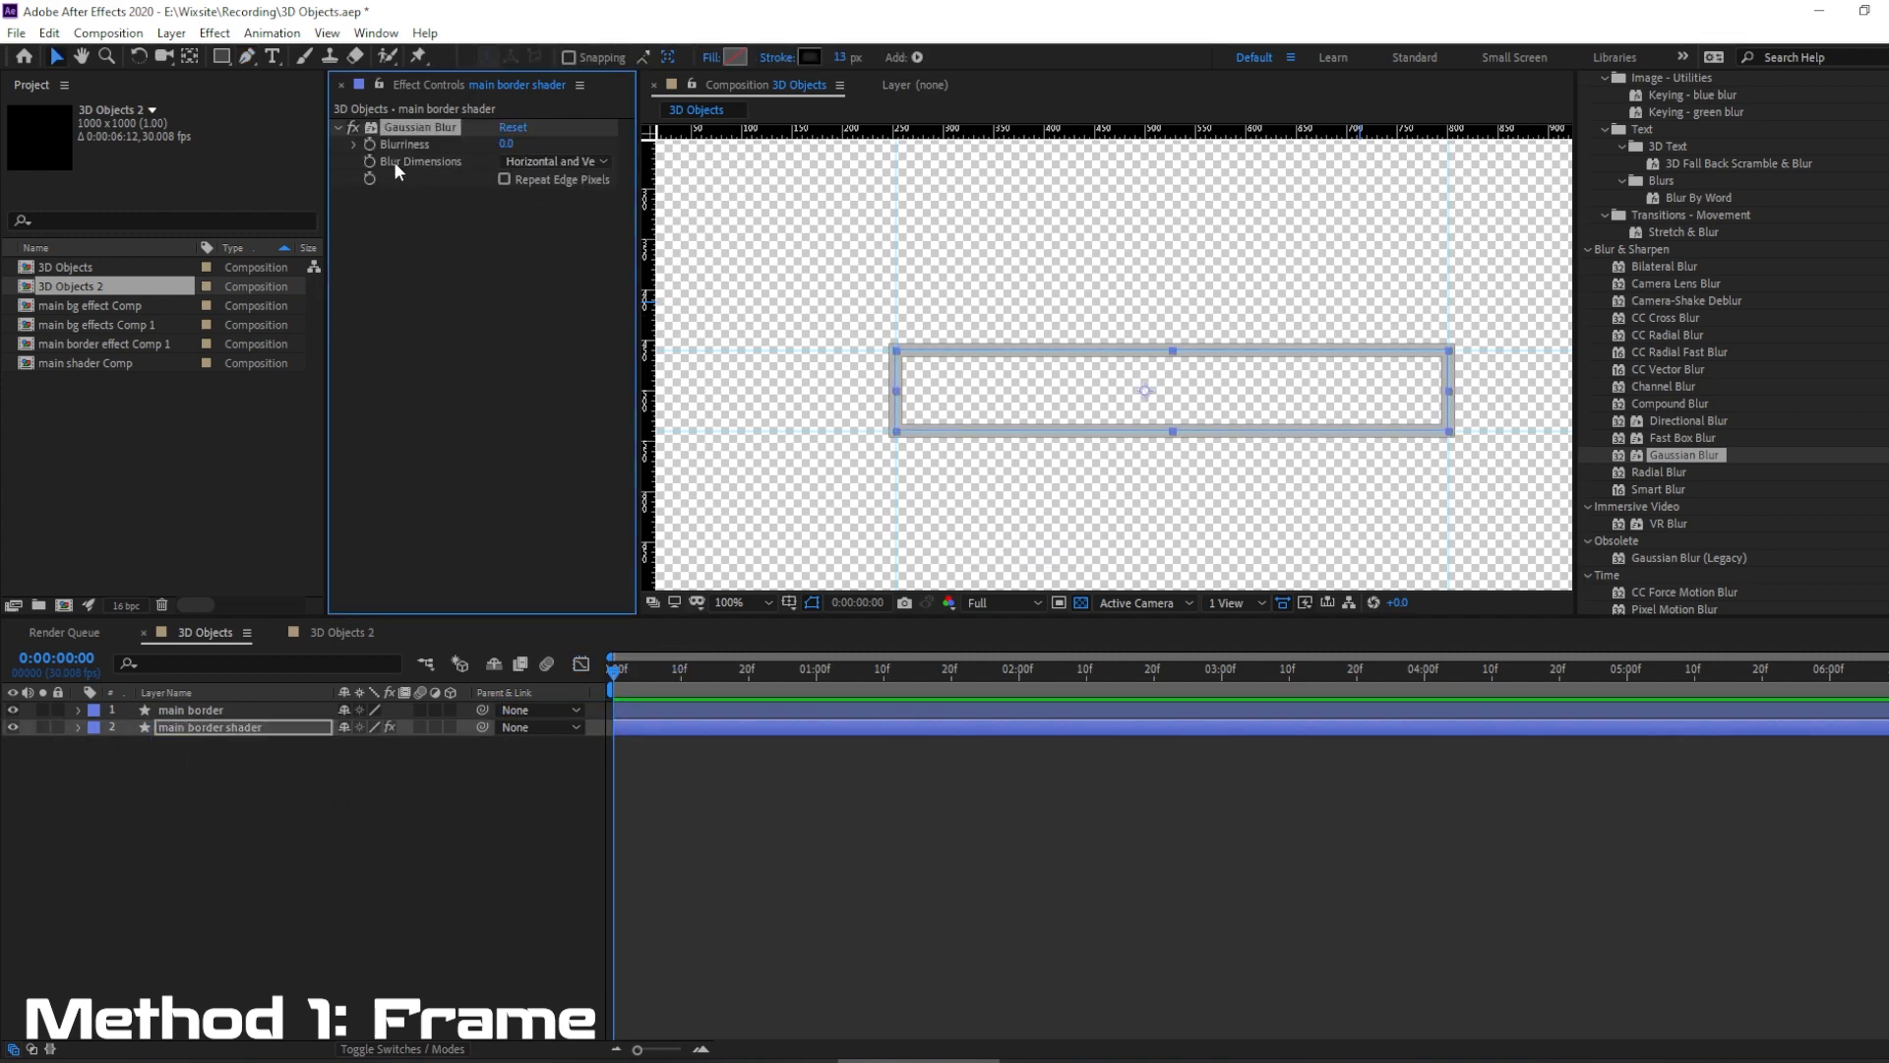
# Keep the Gaussian Blur dimensions at Horizontal and Vertical and raise its Blurriness to 6.2.
pyautogui.click(522, 160)
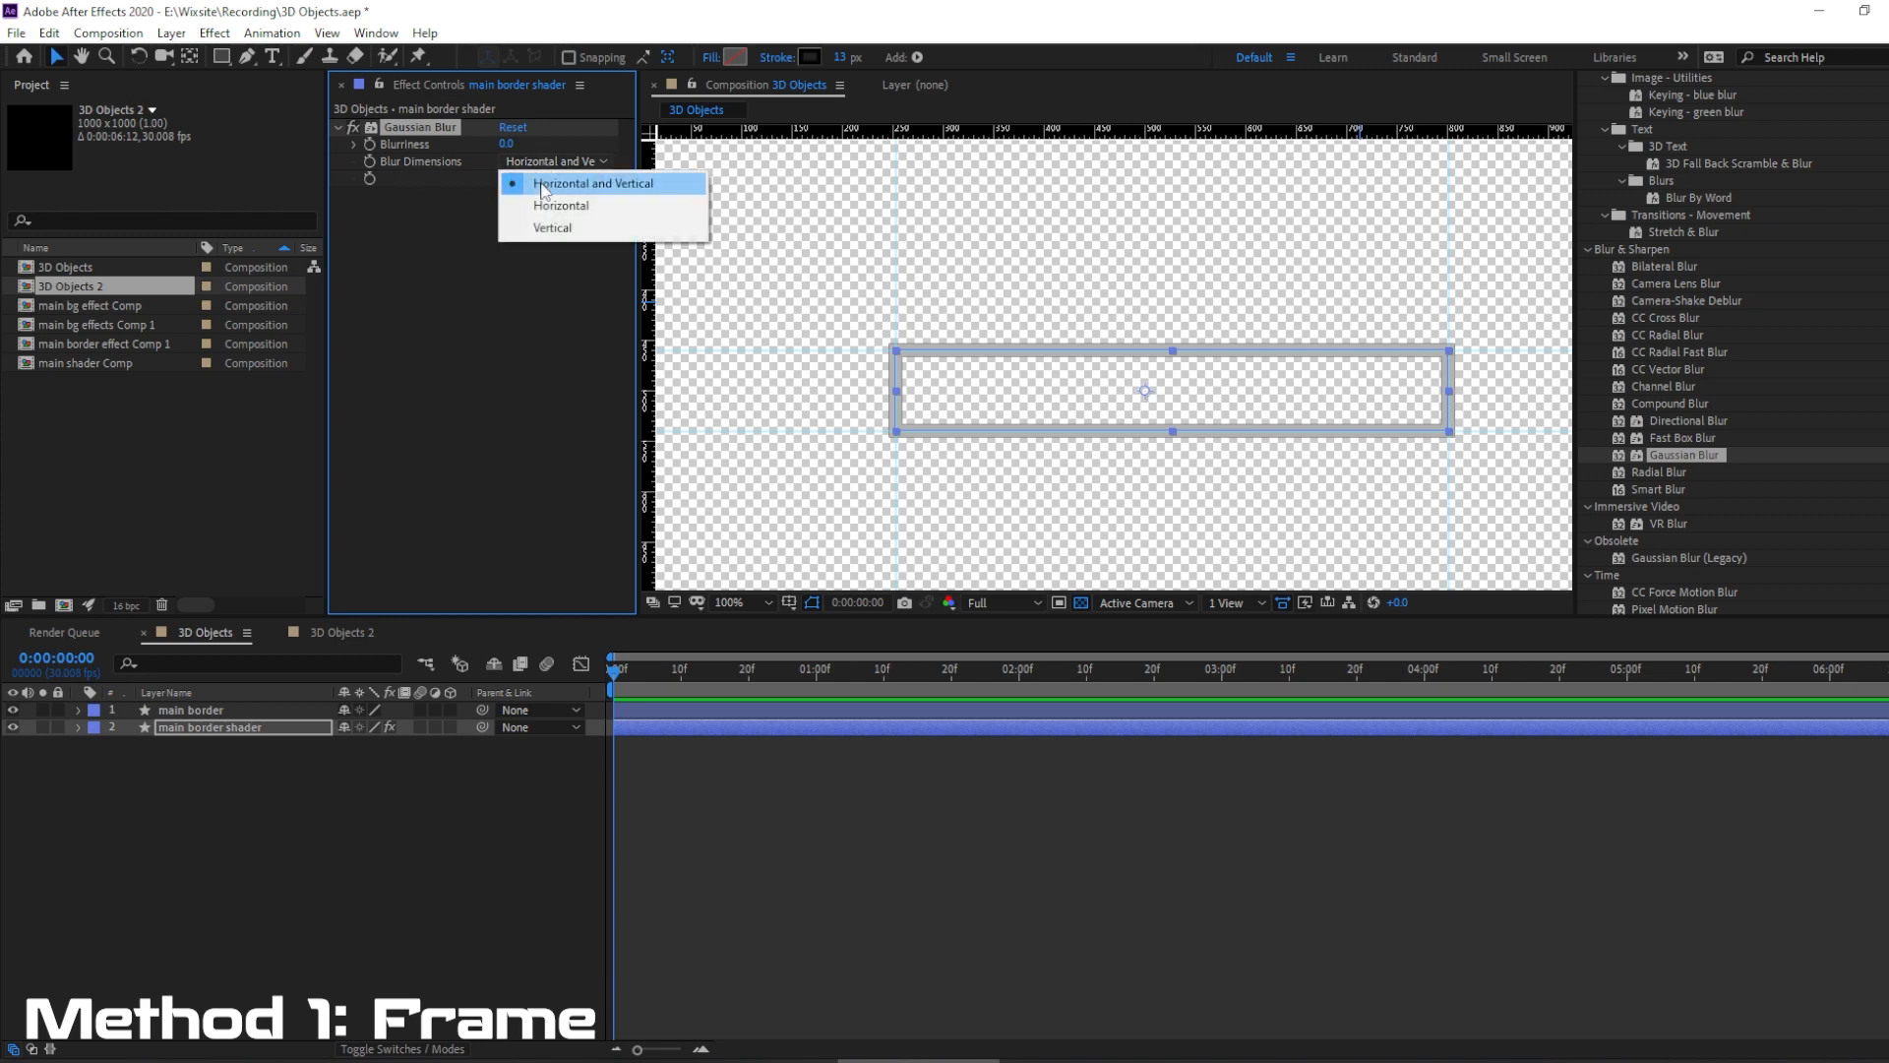
pyautogui.click(543, 184)
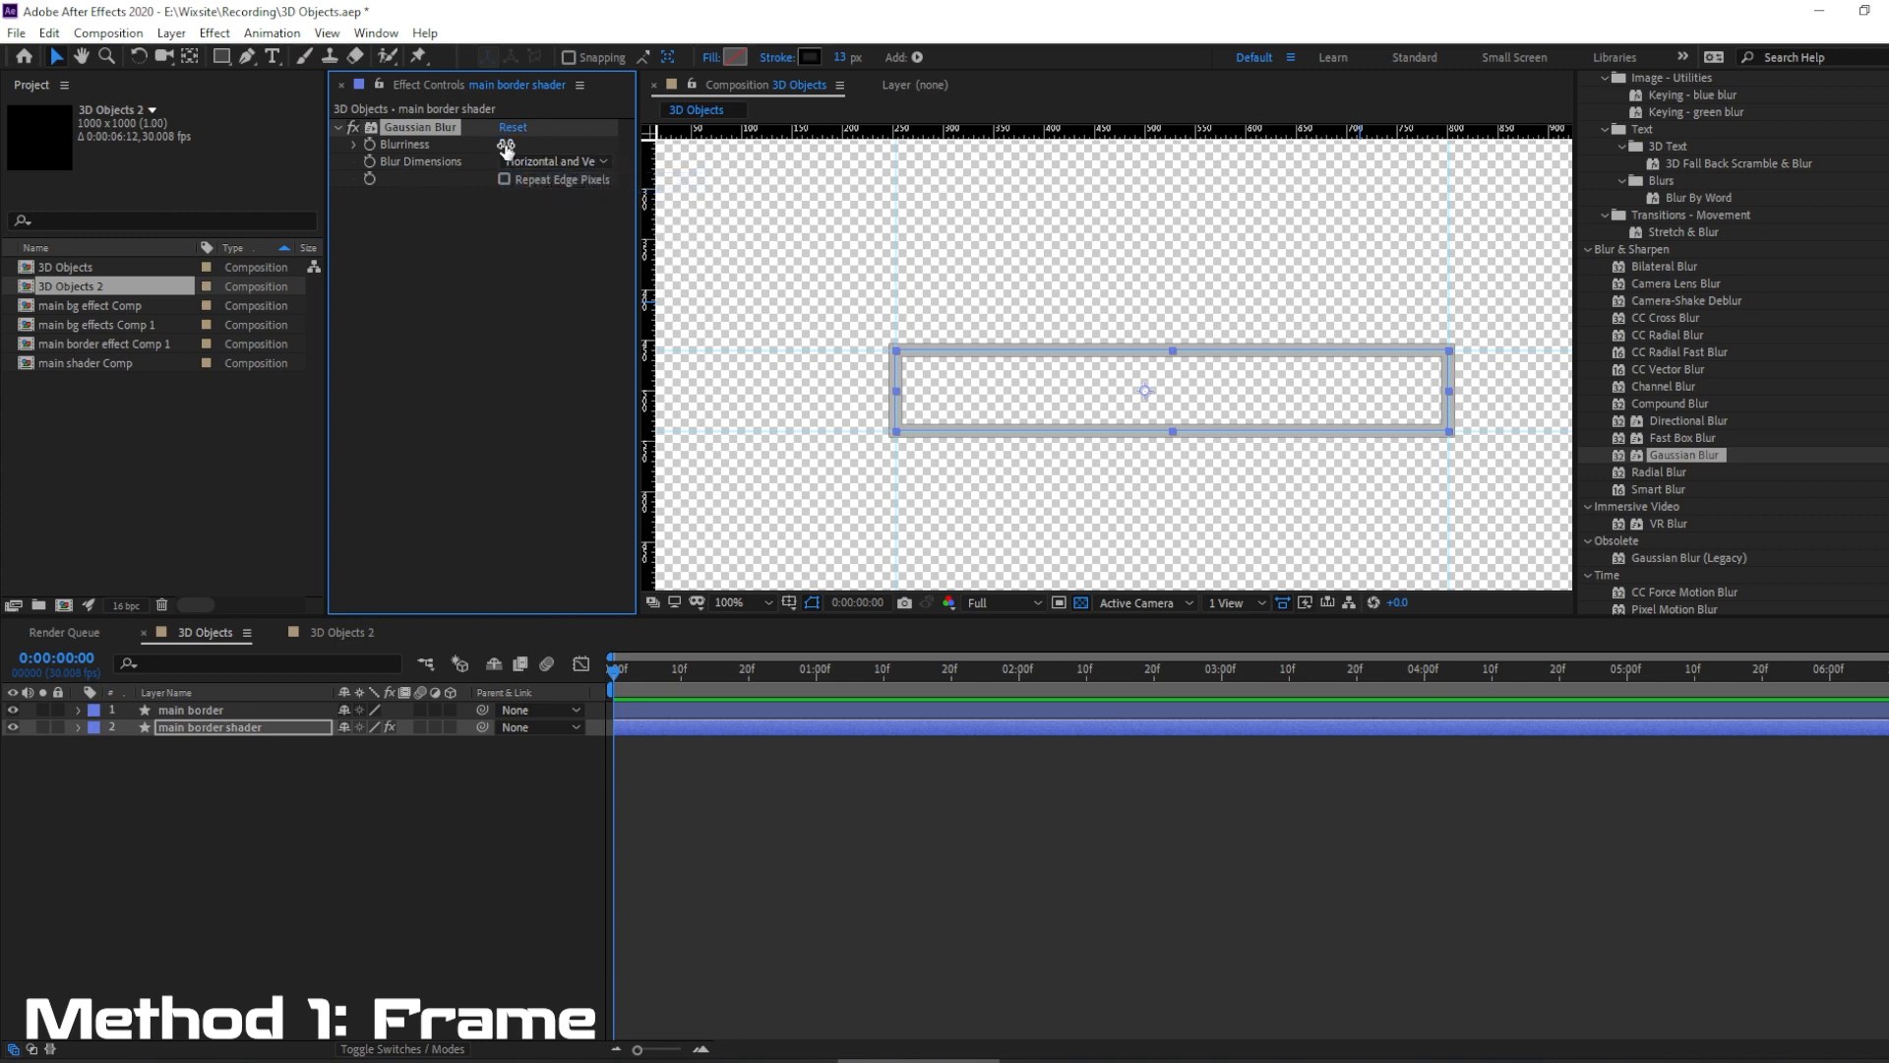
pyautogui.moveTo(506, 144); pyautogui.dragTo(567, 146)
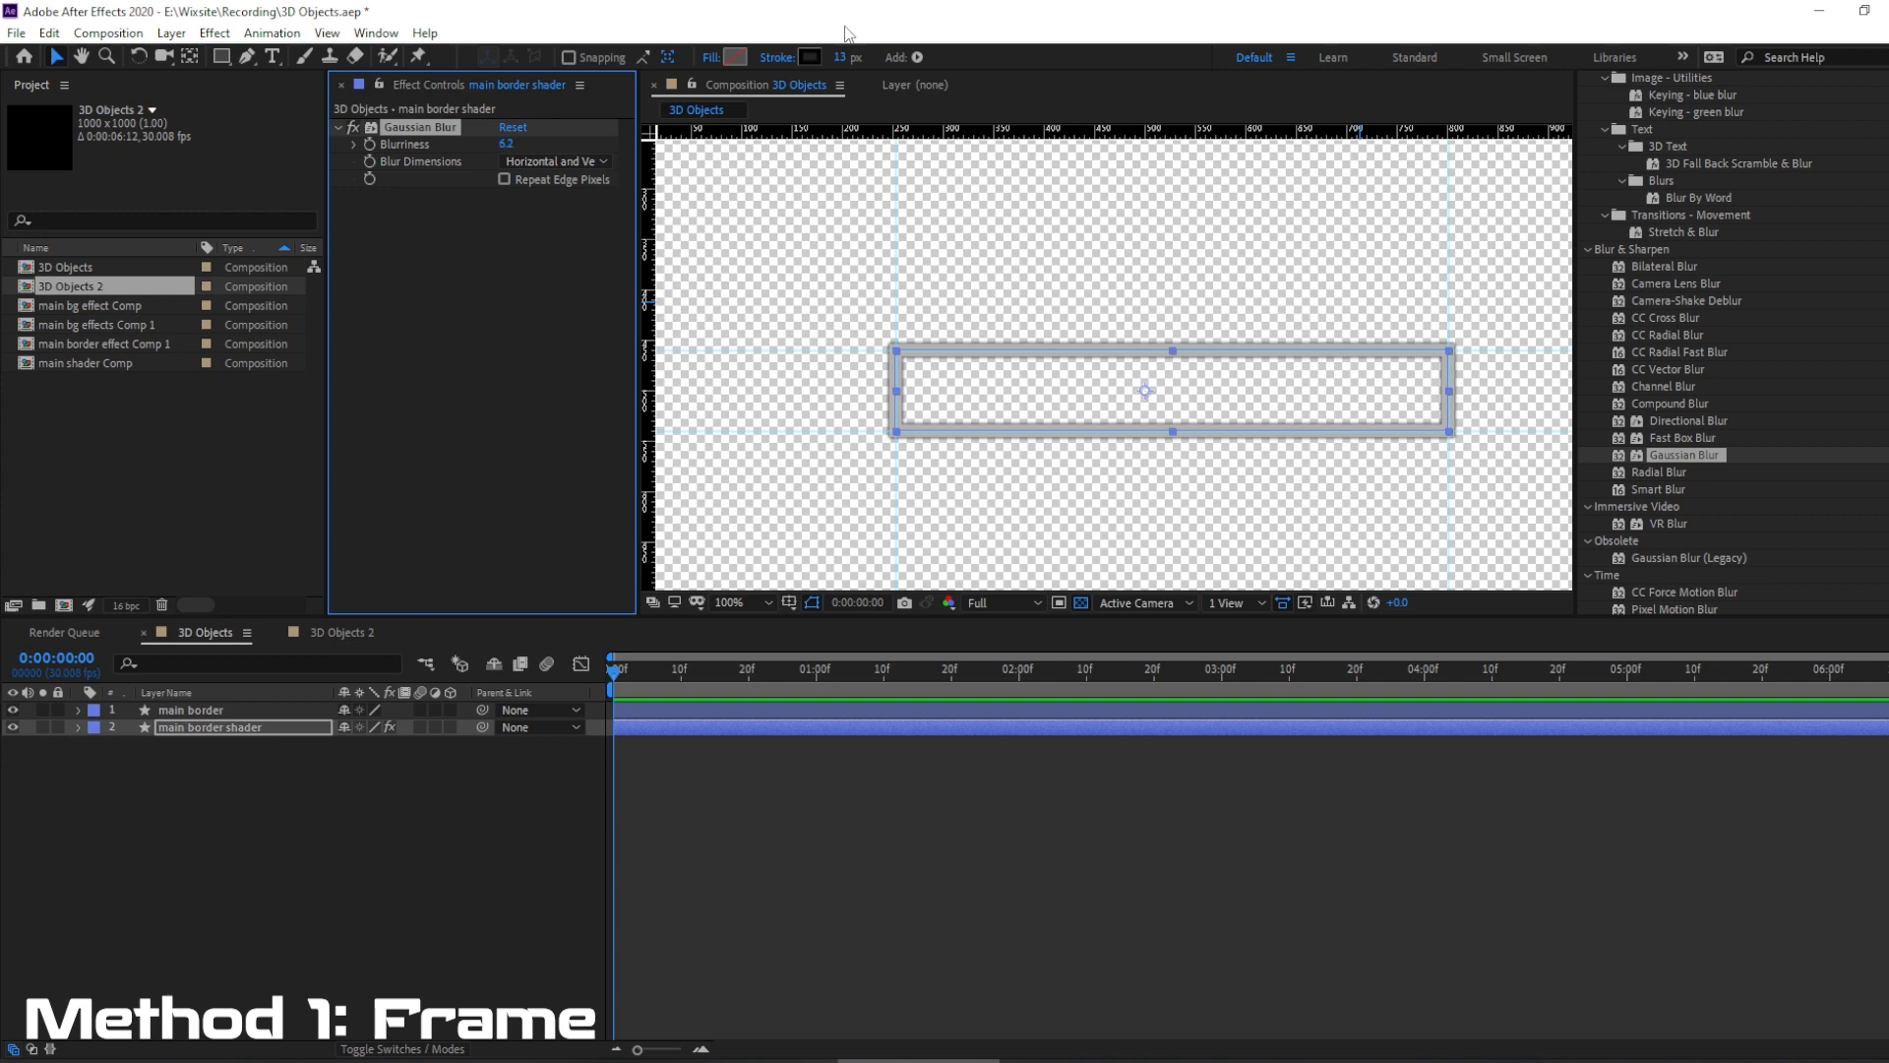
# Widen the main border shader's stroke to 18 px and raise its Gaussian Blur Blurriness to 9.5.
pyautogui.moveTo(842, 61); pyautogui.dragTo(849, 57)
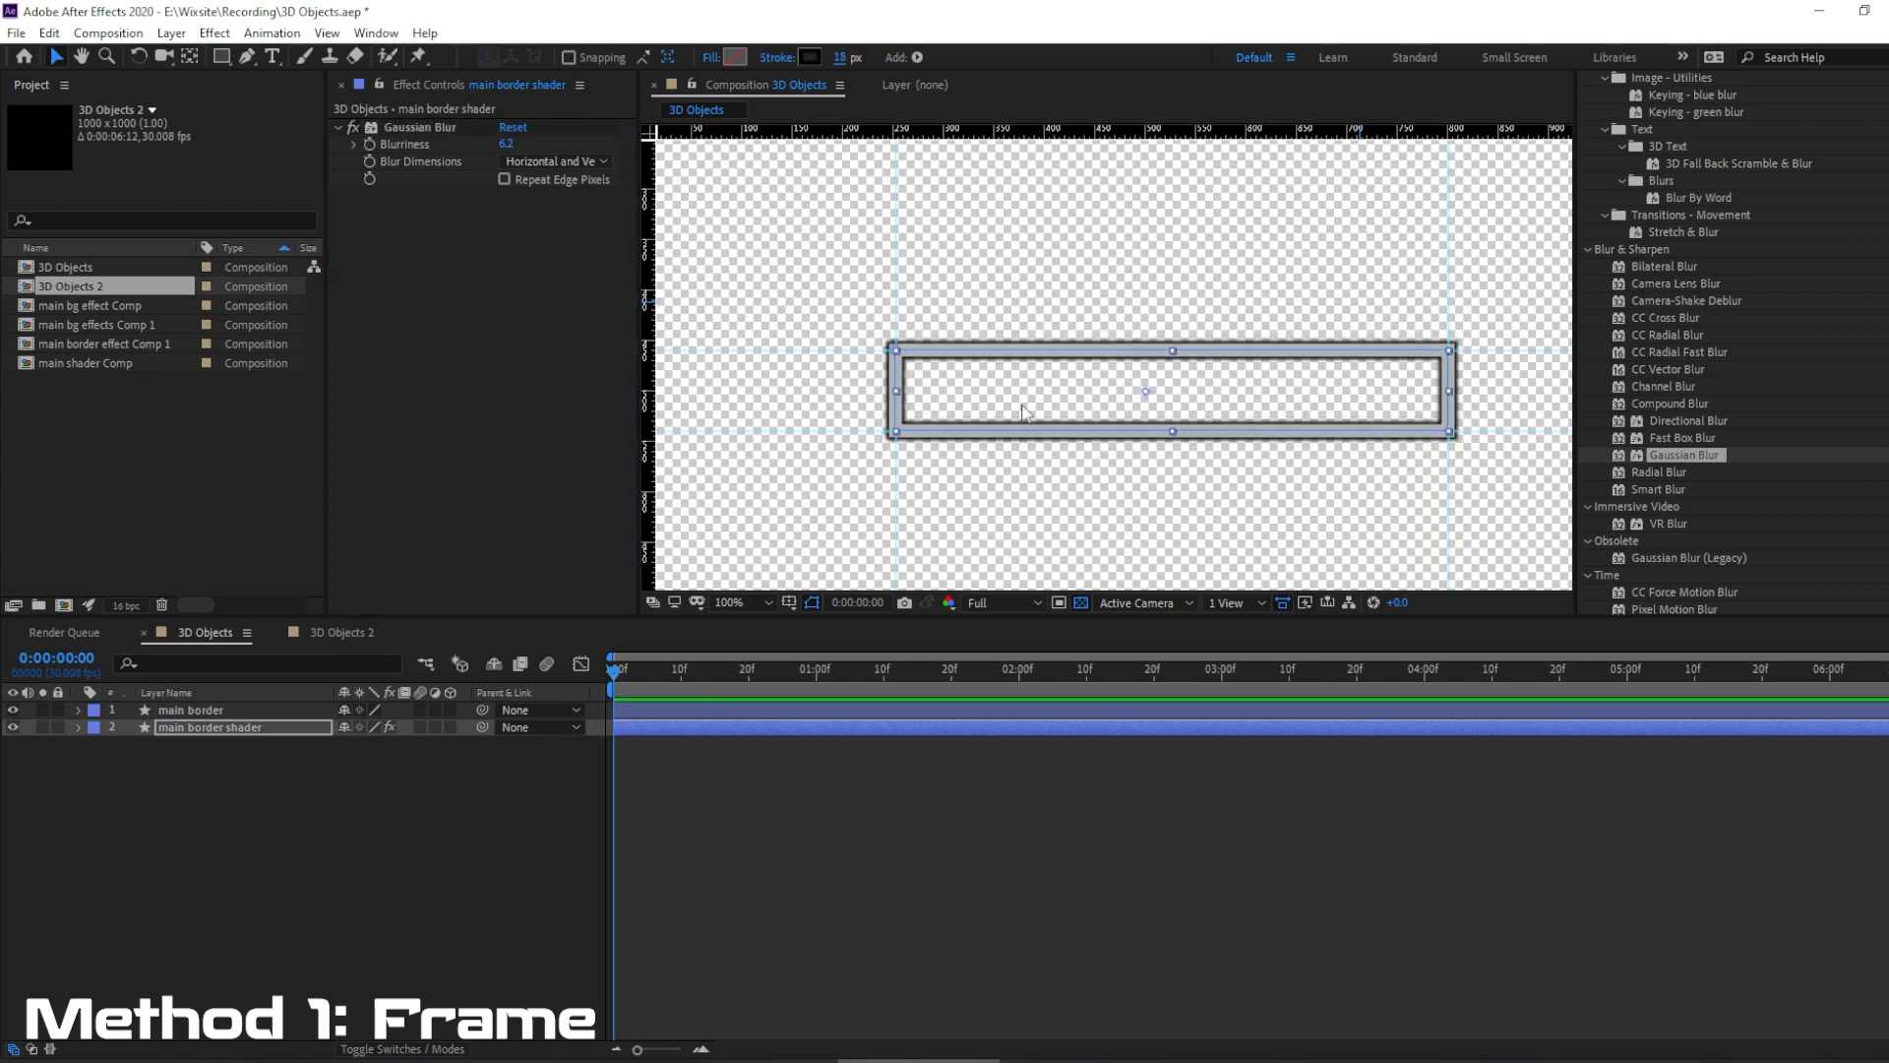
pyautogui.press('.')
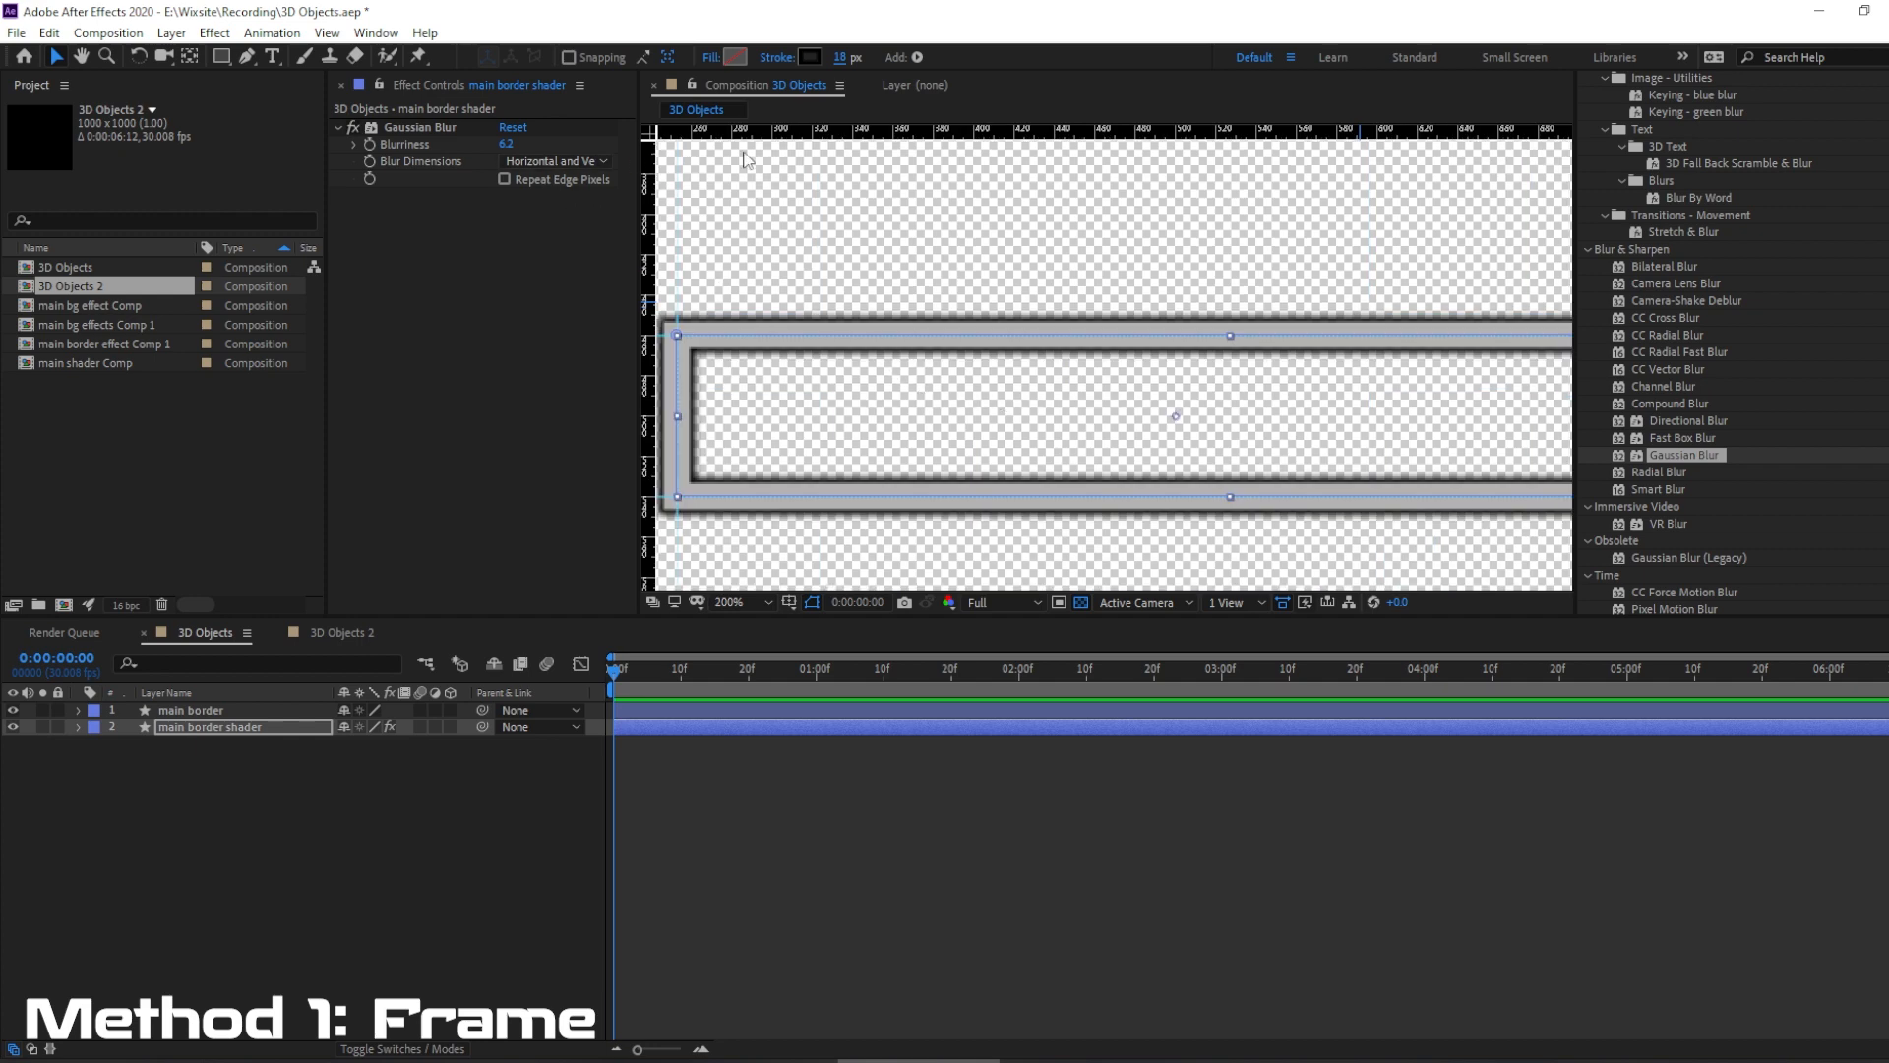
pyautogui.moveTo(505, 144); pyautogui.dragTo(536, 147)
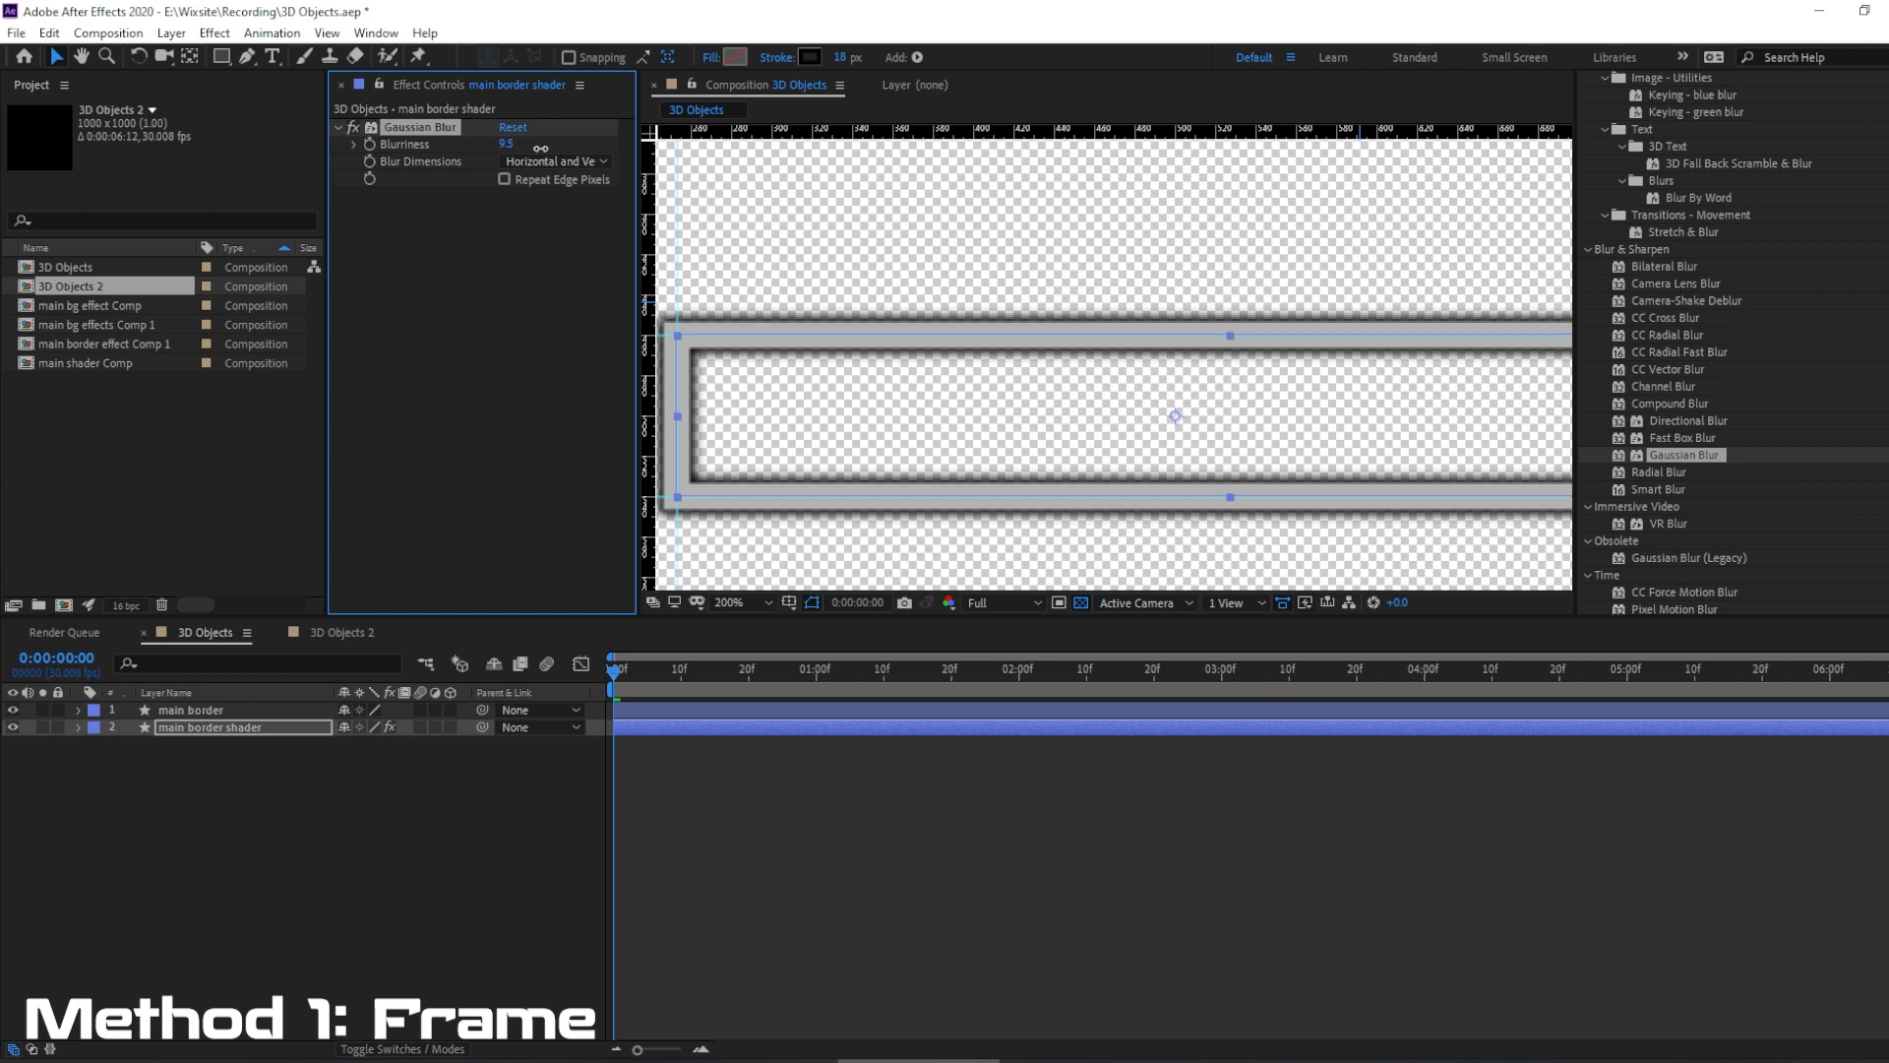
pyautogui.moveTo(541, 148); pyautogui.dragTo(537, 144)
pyautogui.scroll(-1, 1134, 317)
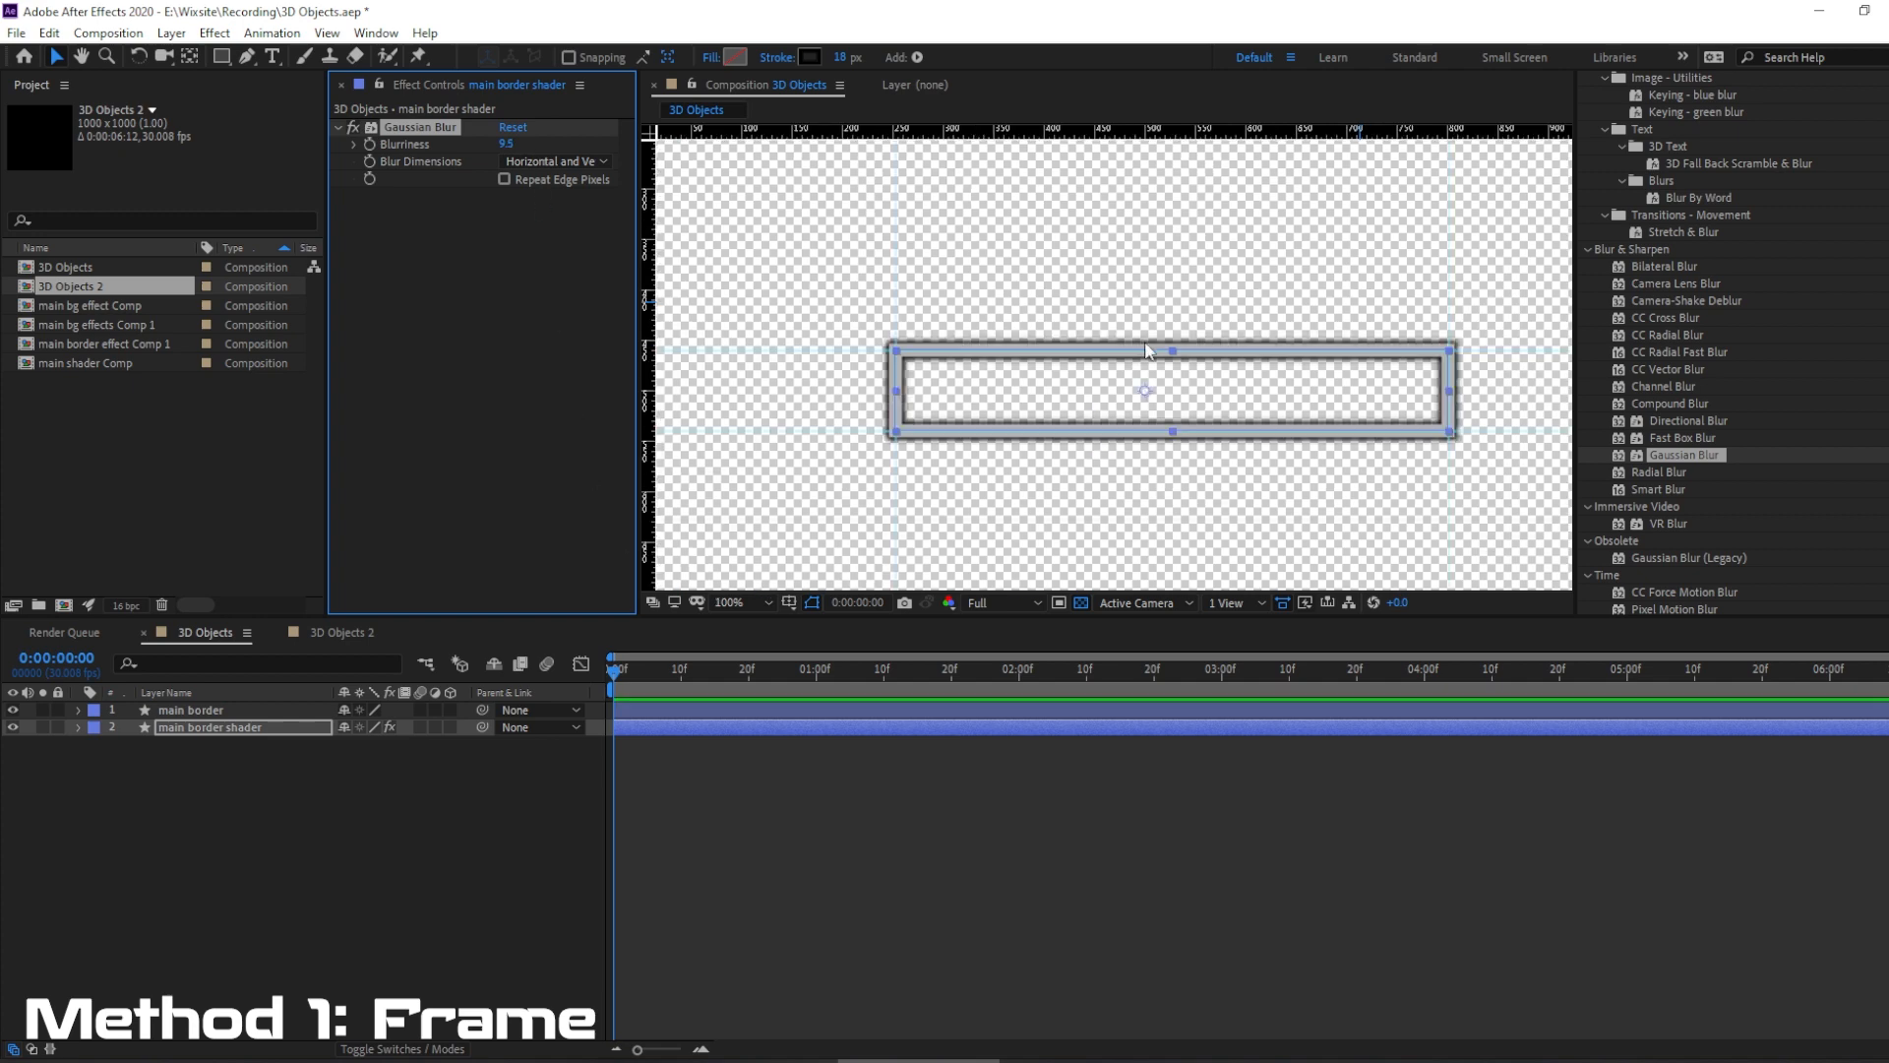
pyautogui.moveTo(1214, 391); pyautogui.dragTo(1125, 390)
pyautogui.press('v')
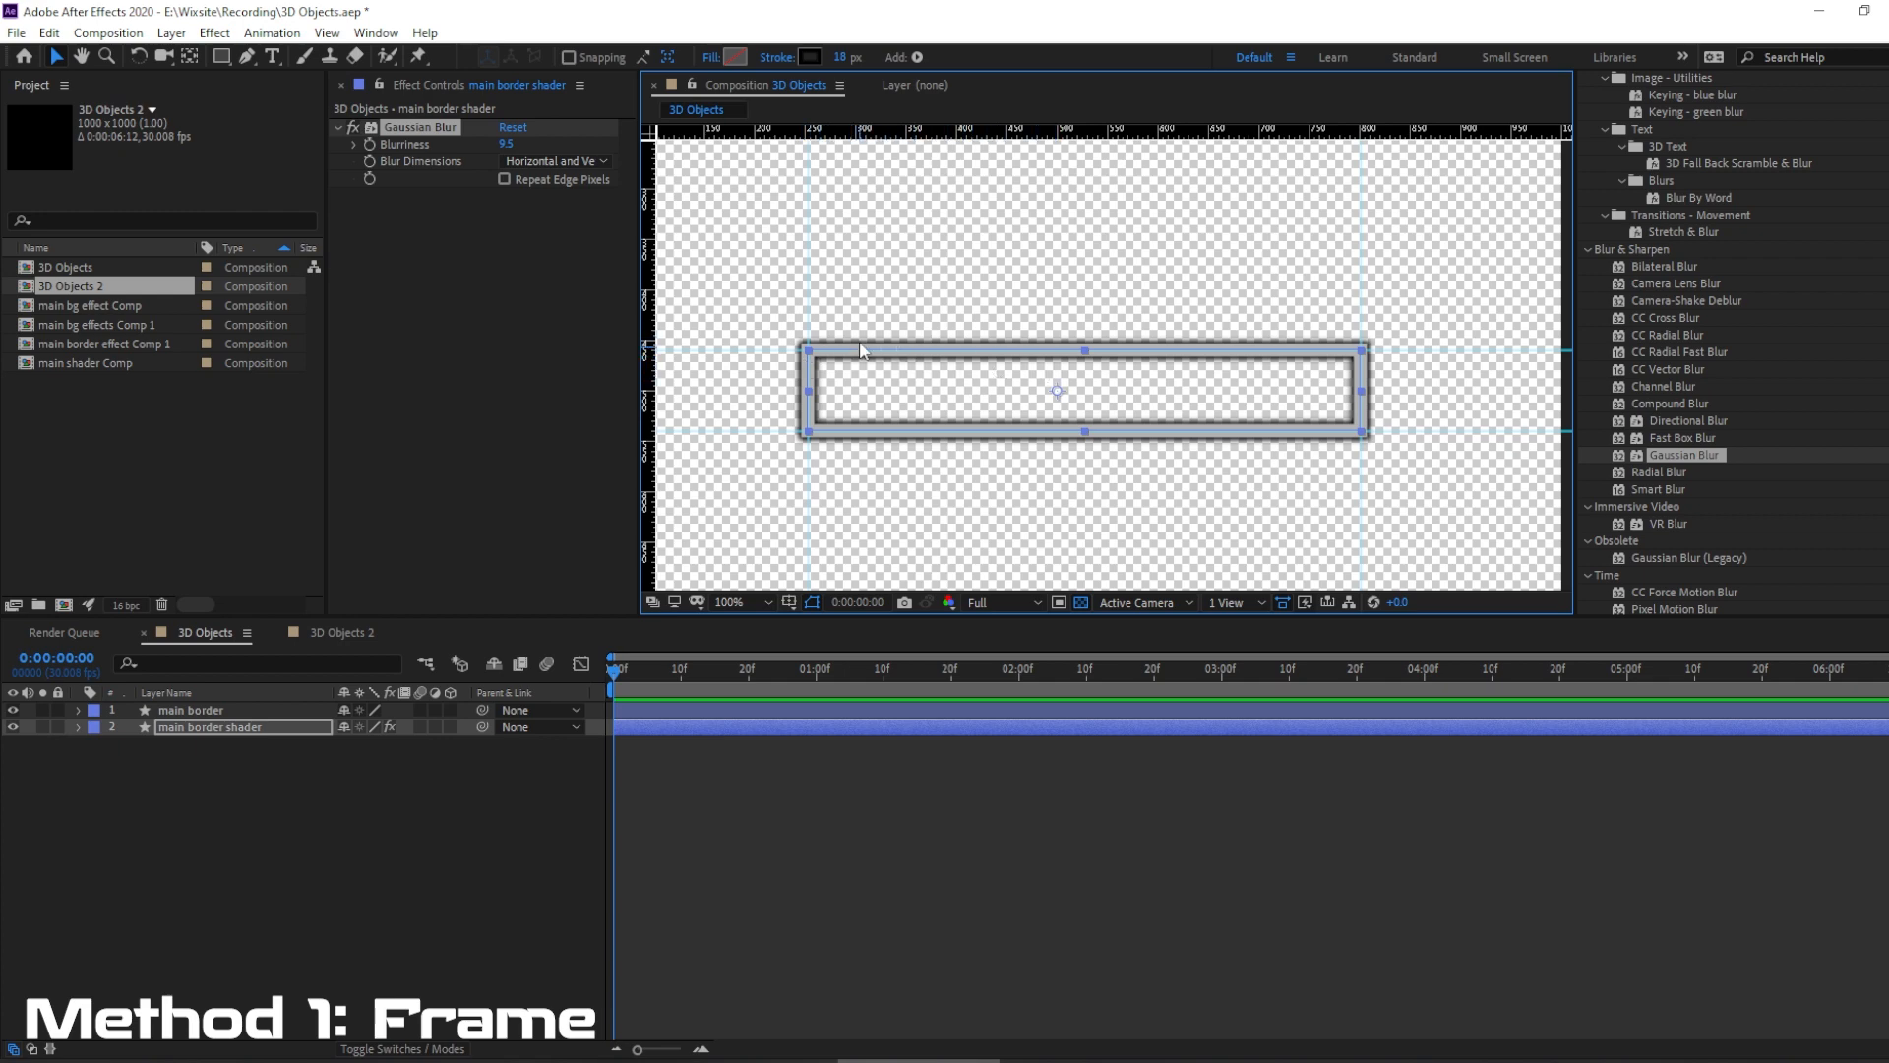
# Pre-compose the main border shader layer as "main border shader Comp 1", moving all attributes into the new composition.
pyautogui.rightClick(239, 736)
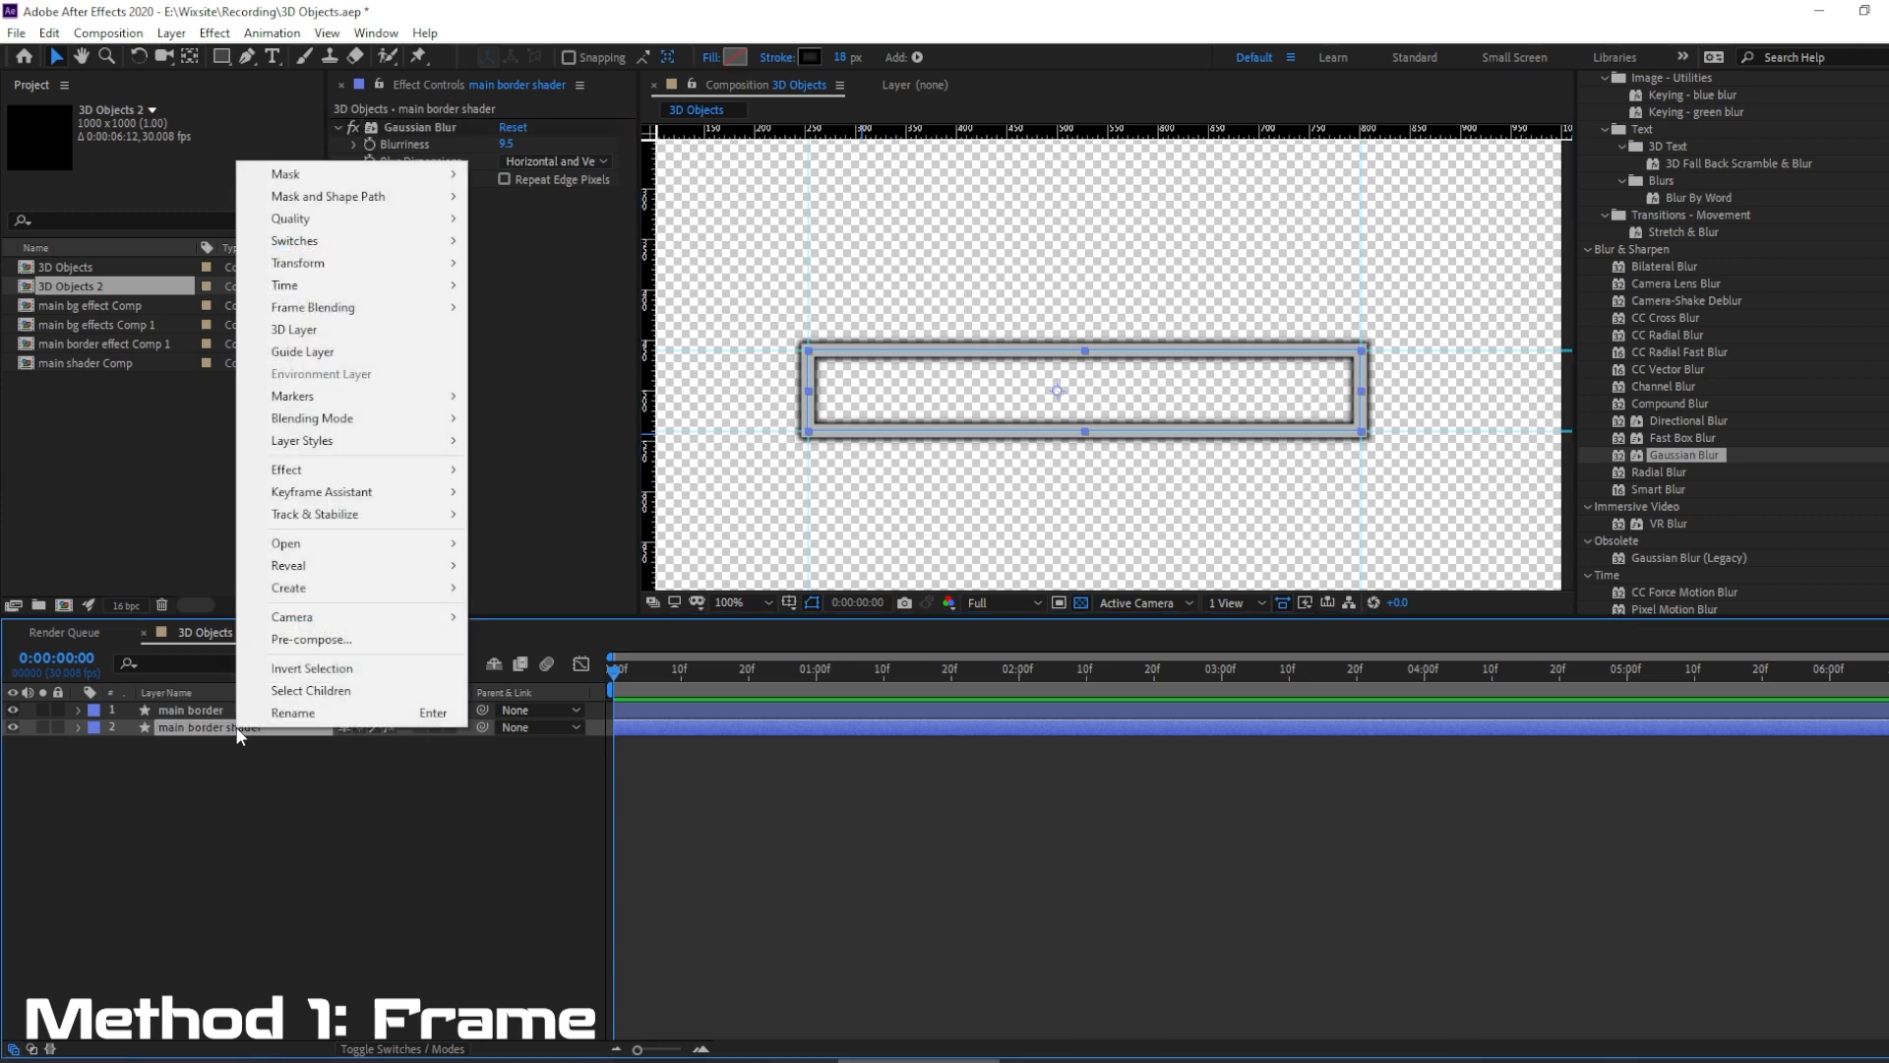
pyautogui.click(311, 640)
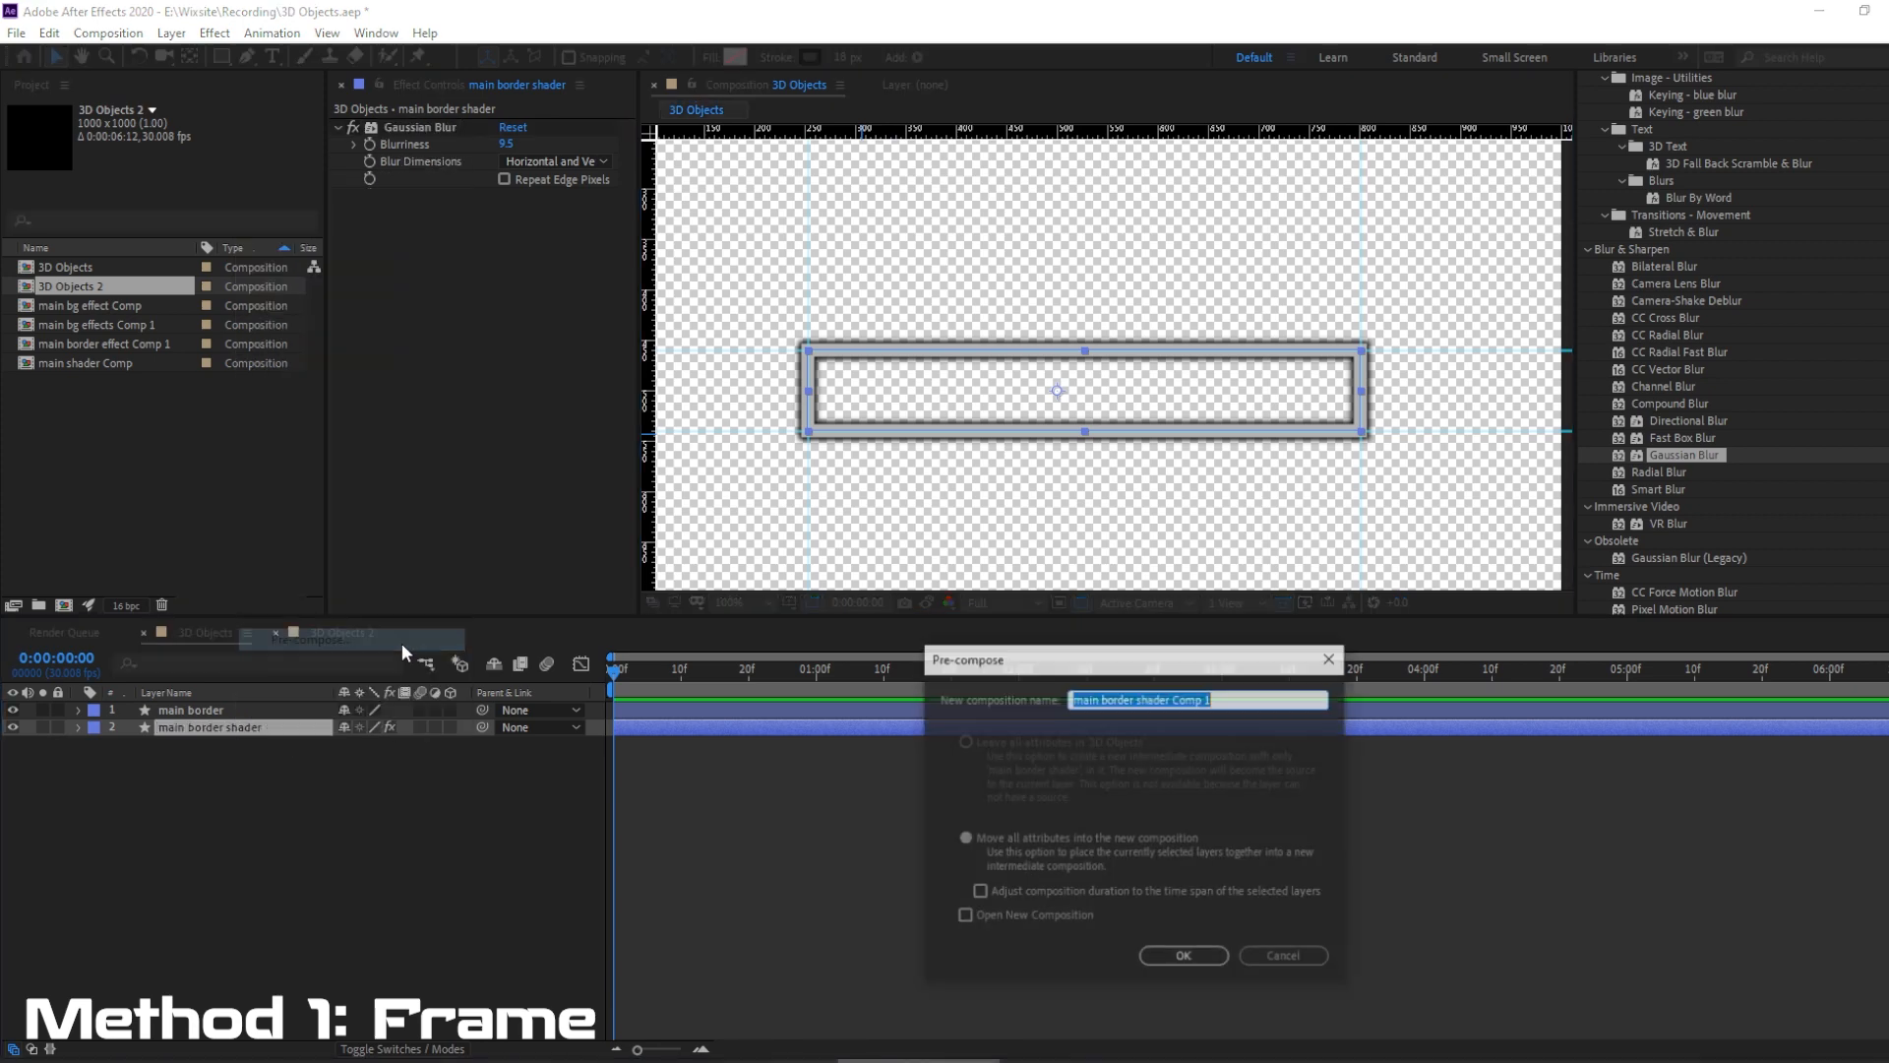
pyautogui.click(965, 840)
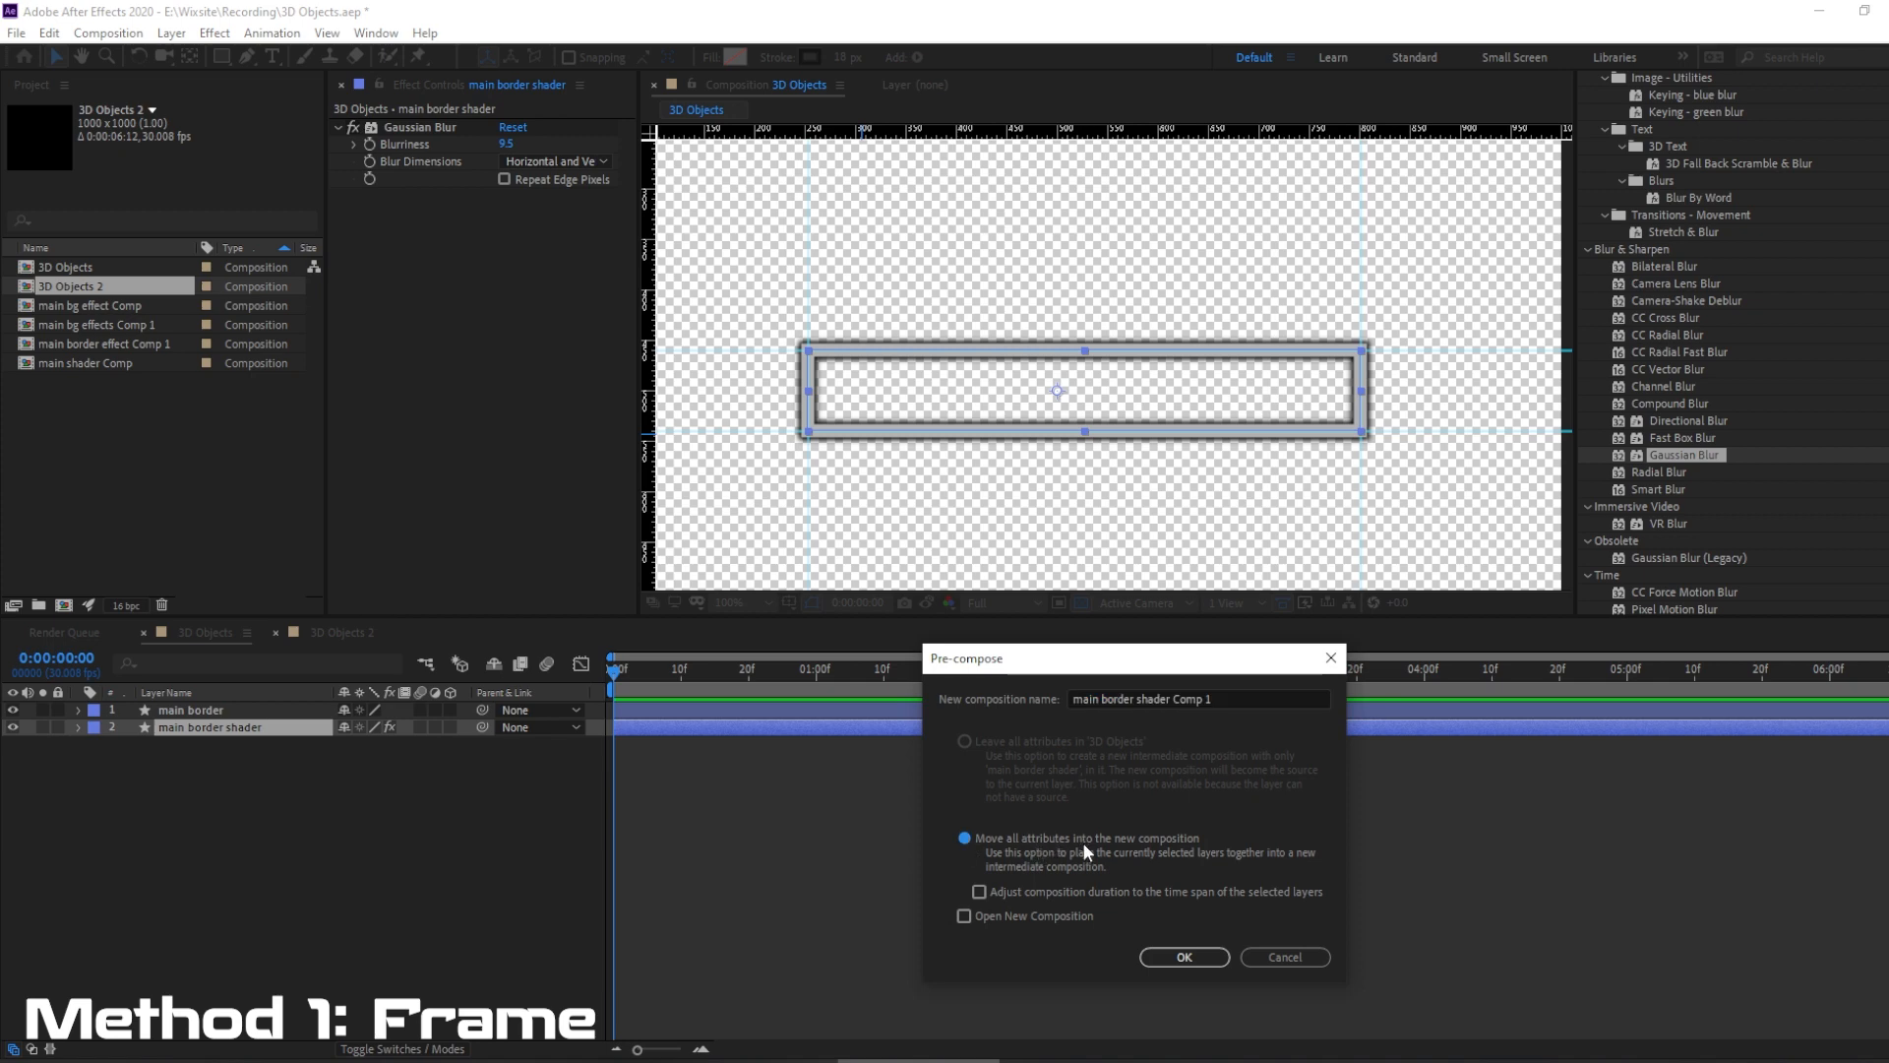
pyautogui.click(1185, 957)
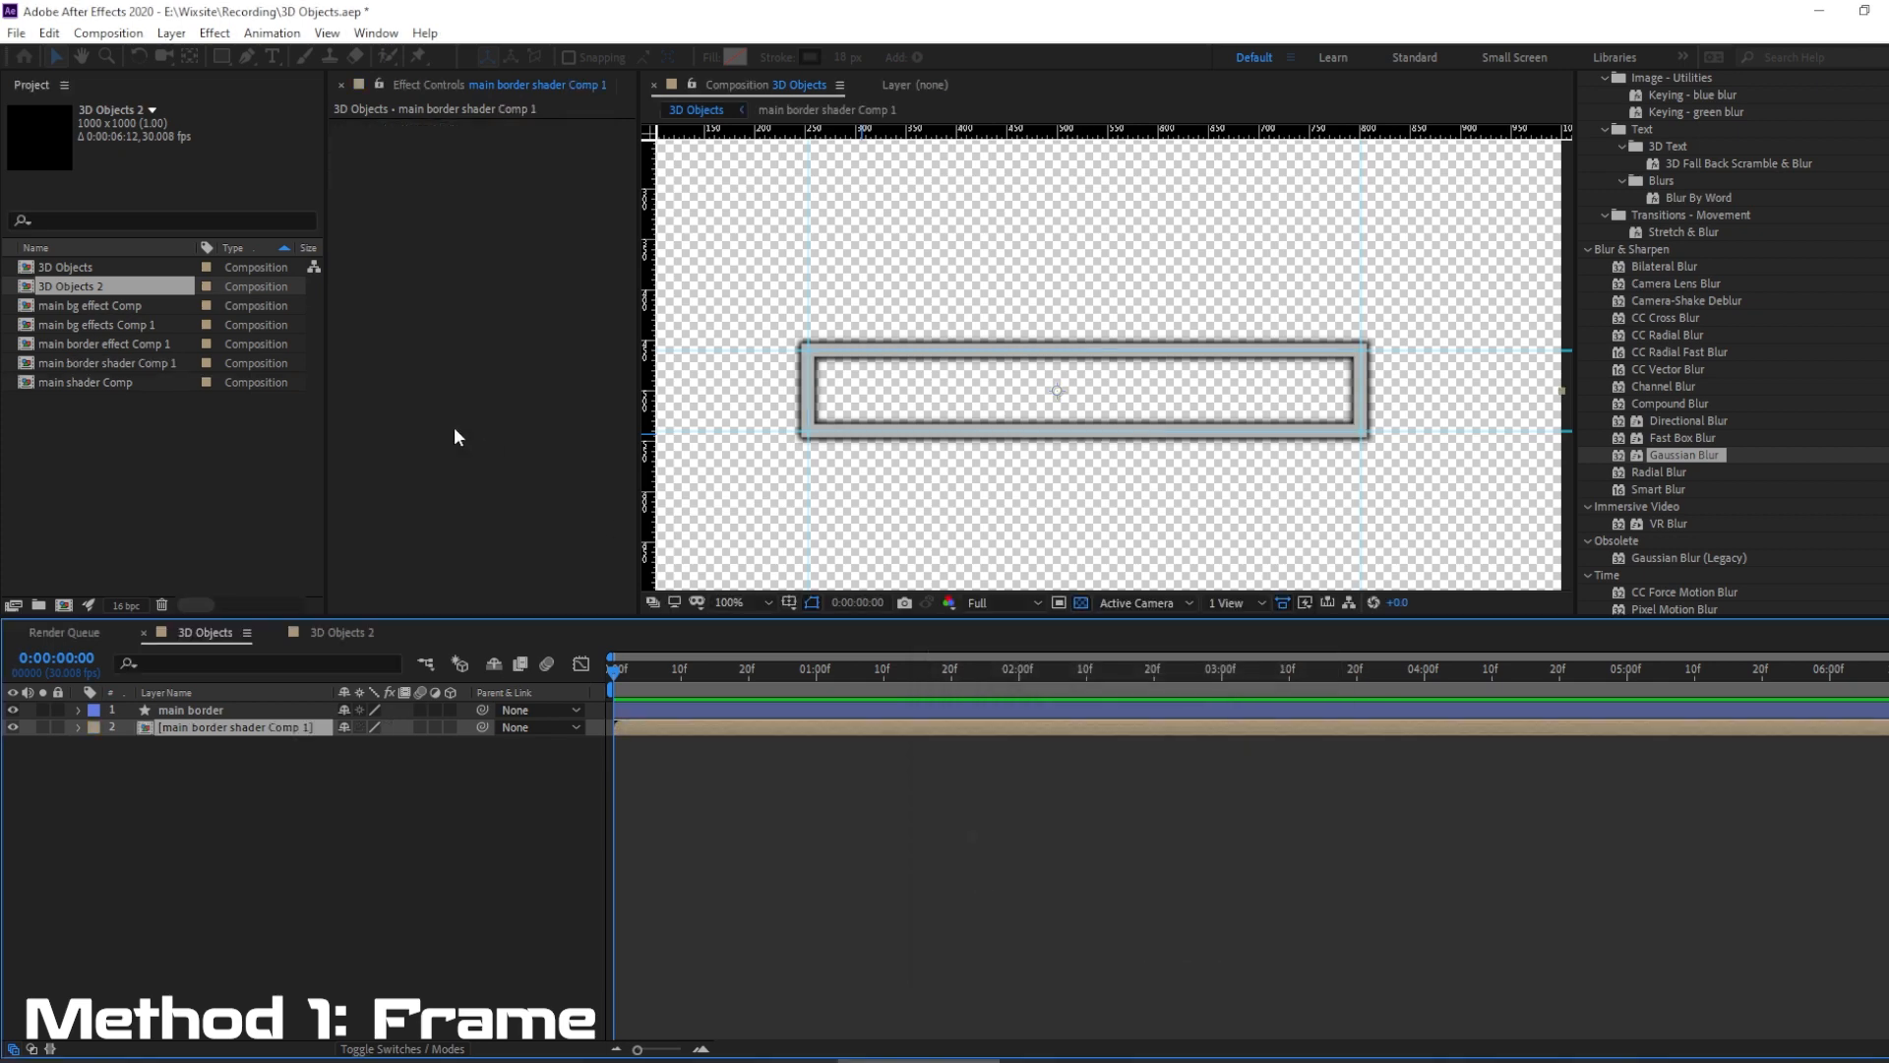
# Draw a closed four-point Pen mask around the frame on the main border shader Comp 1 layer.
pyautogui.click(248, 57)
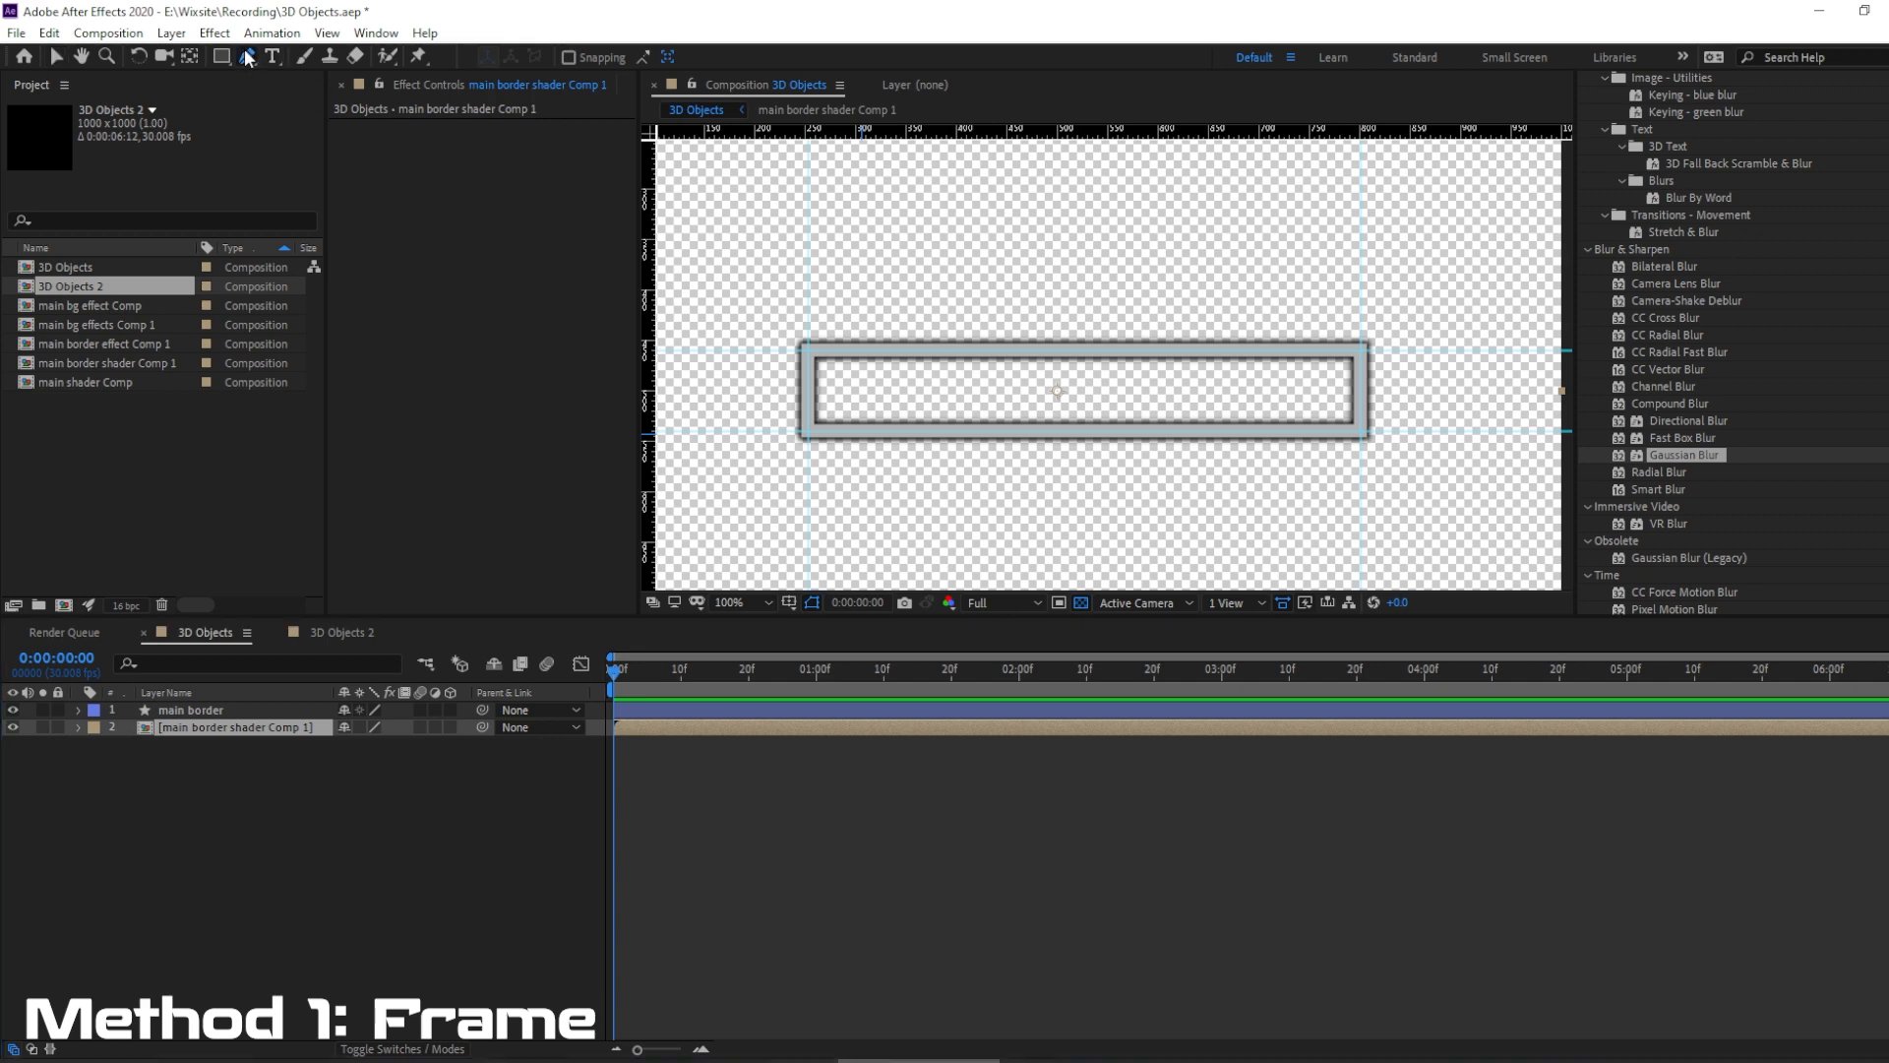
pyautogui.click(793, 337)
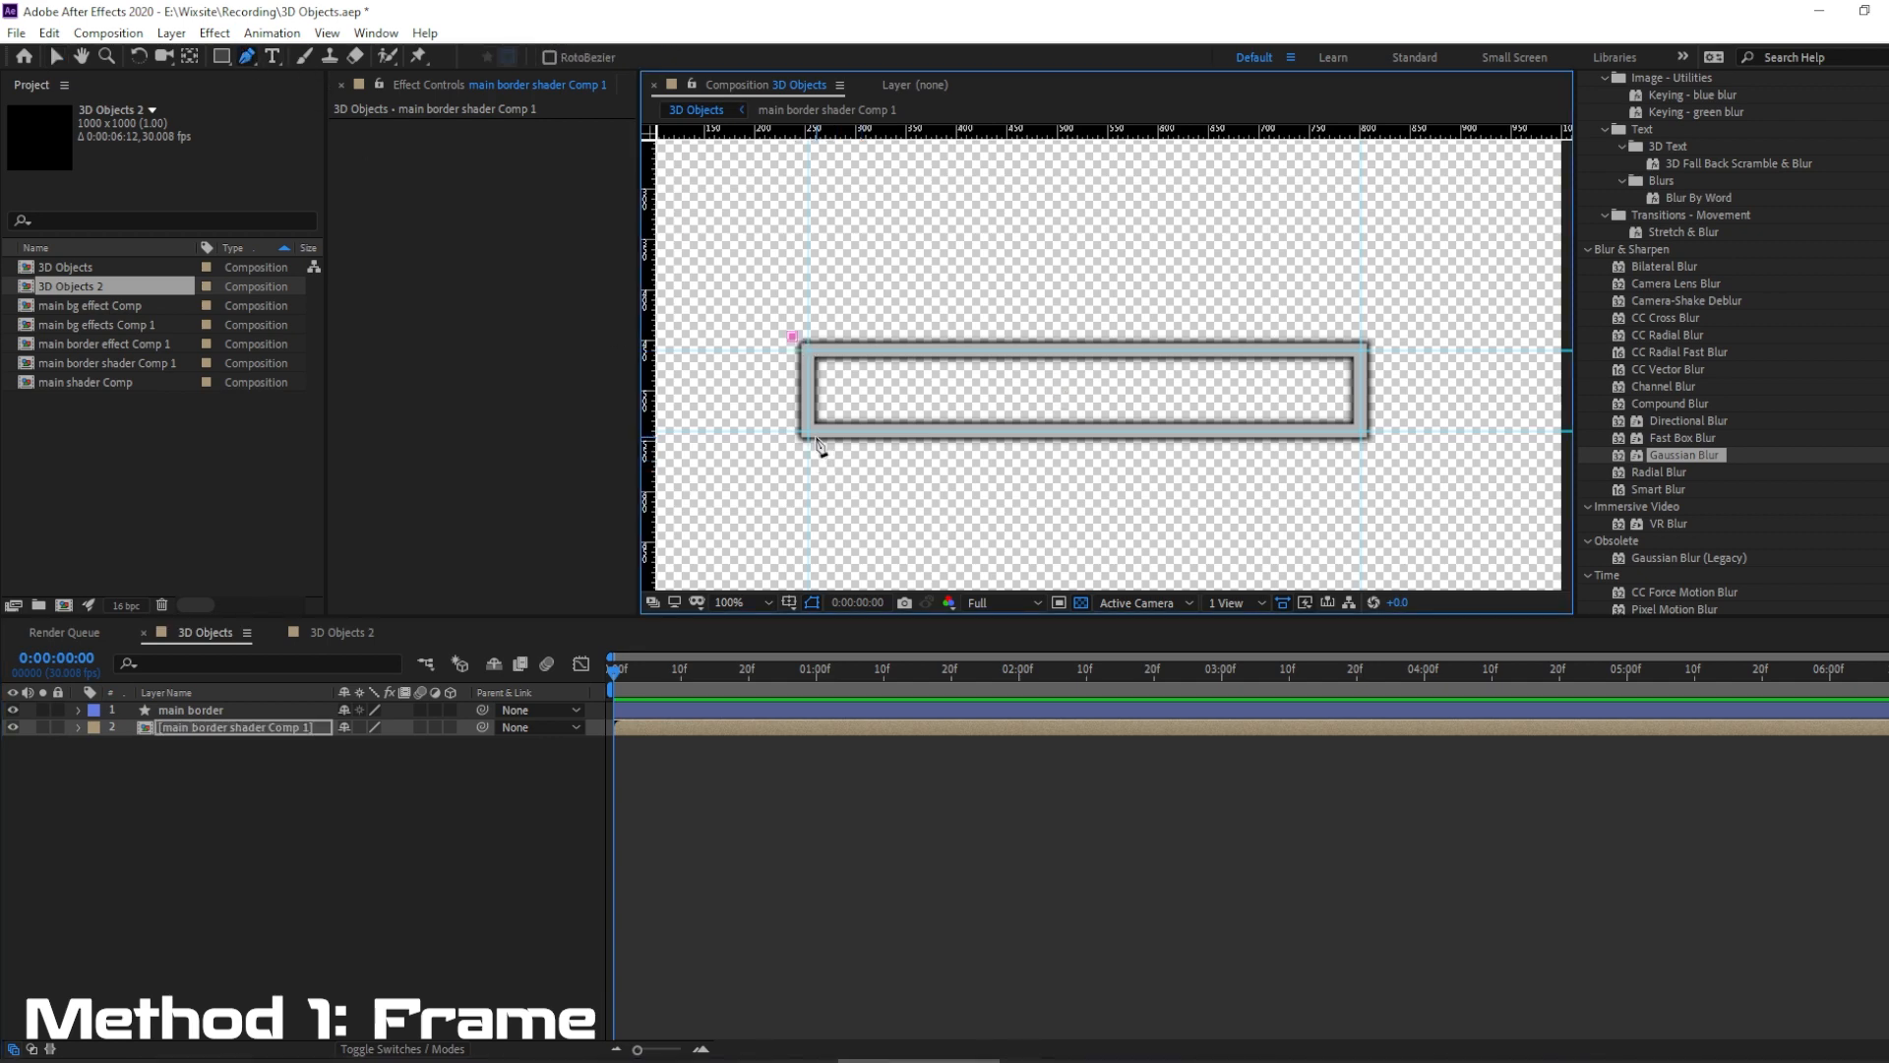
pyautogui.click(807, 430)
pyautogui.click(1362, 430)
pyautogui.click(1362, 349)
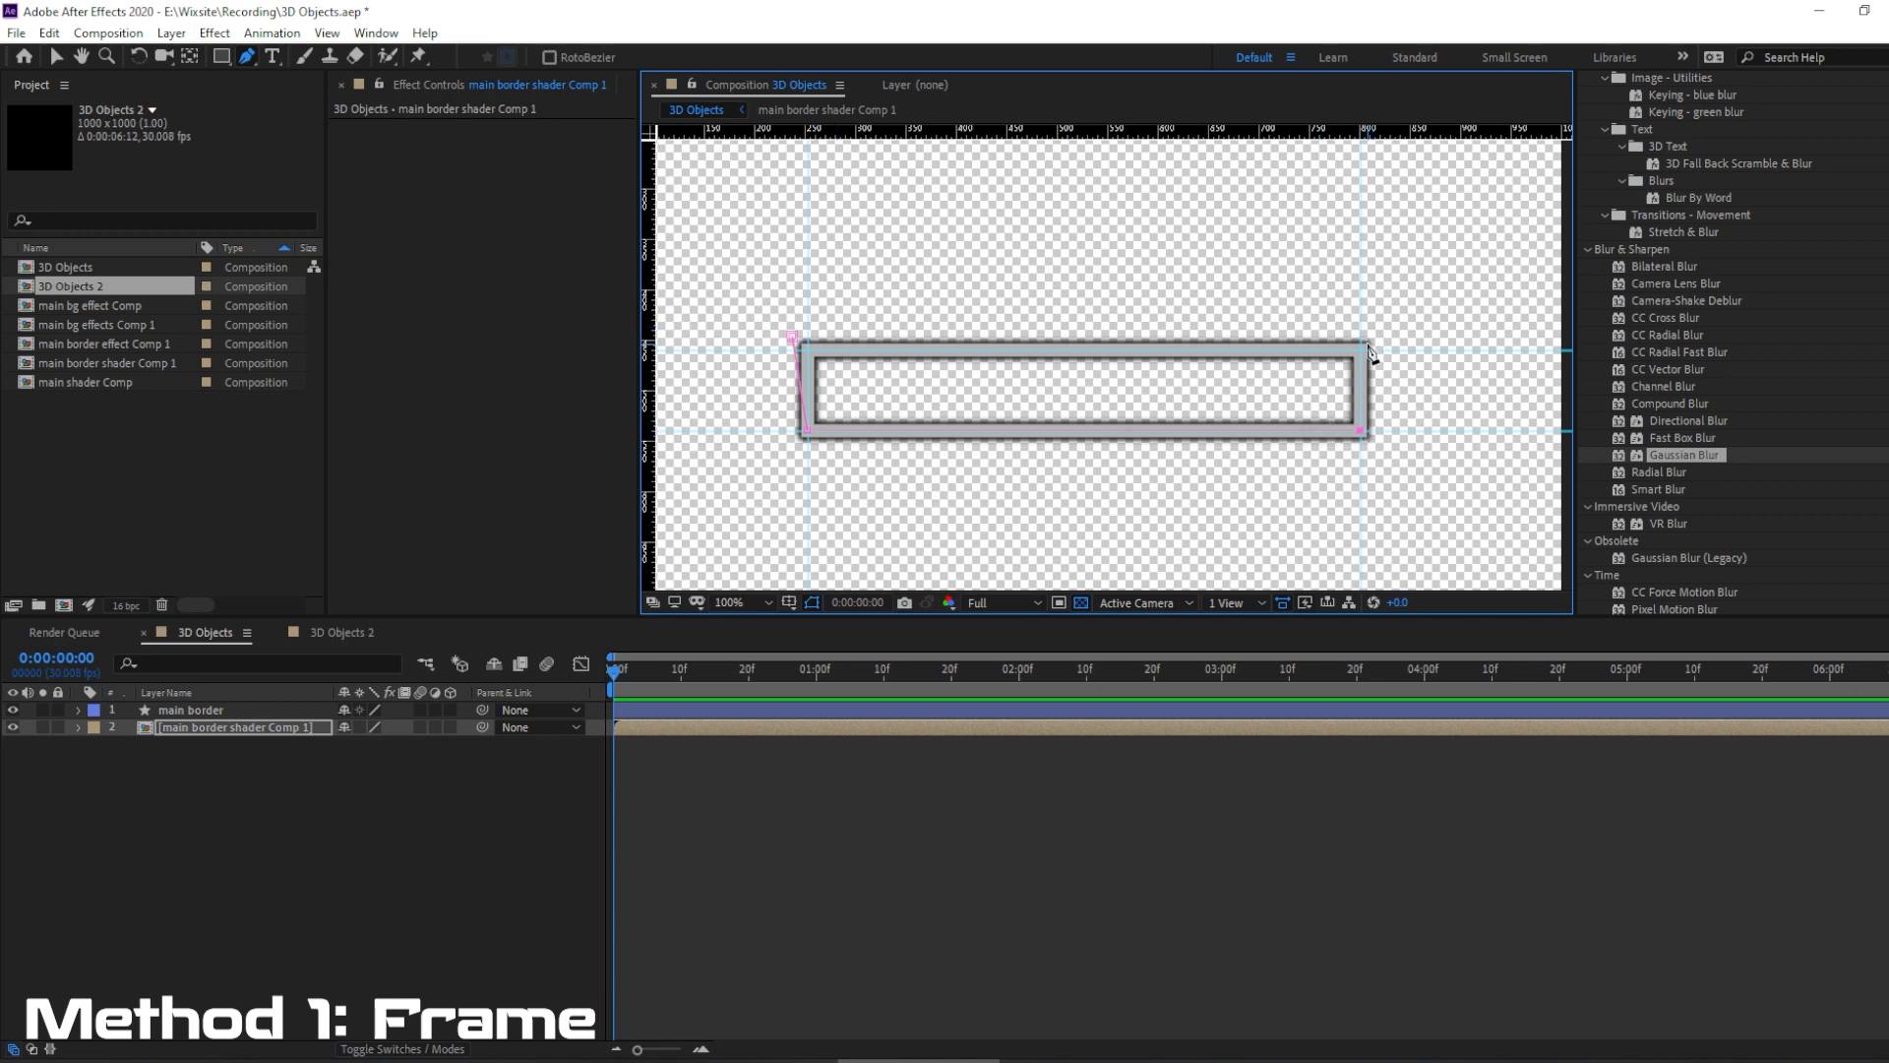
pyautogui.click(792, 336)
pyautogui.press('v')
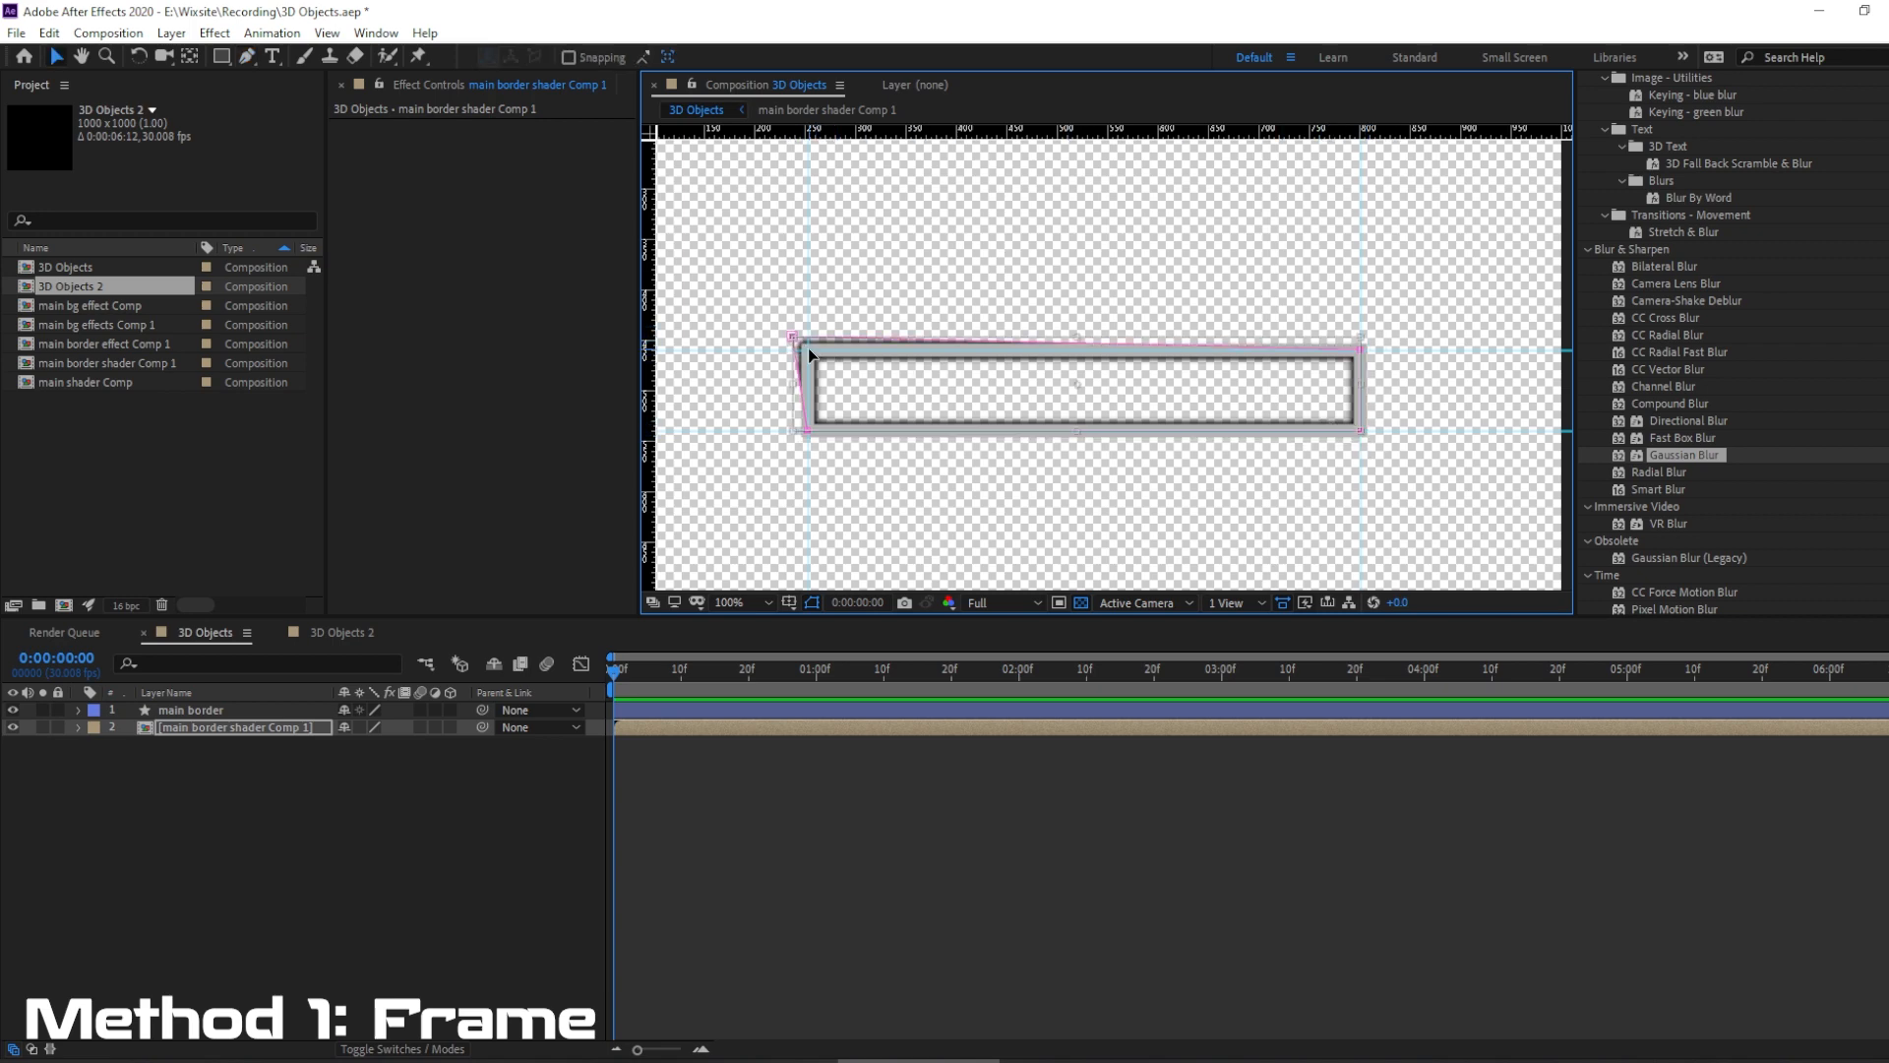
# Move the mask's upper-left point onto the guide intersection at the frame's corner and deselect the layer.
pyautogui.click(243, 731)
pyautogui.click(246, 61)
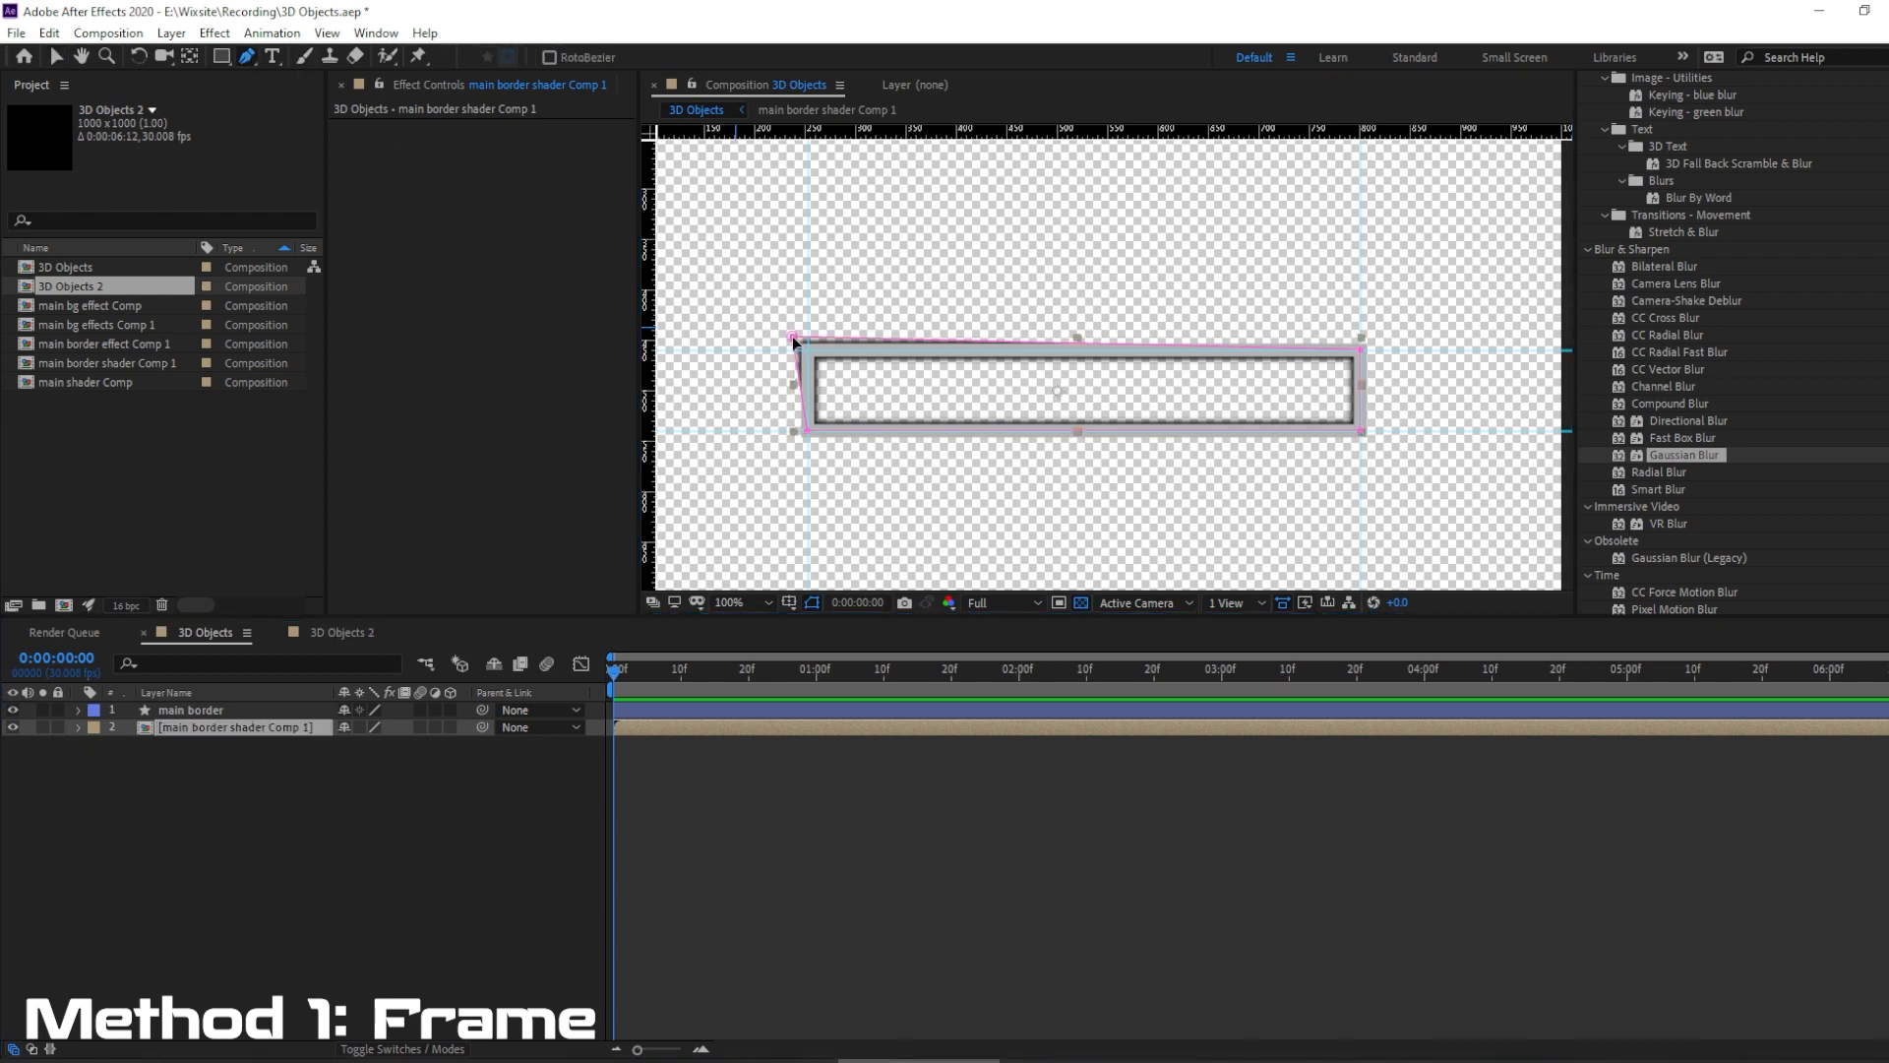
pyautogui.moveTo(793, 336); pyautogui.dragTo(807, 349)
pyautogui.click(430, 908)
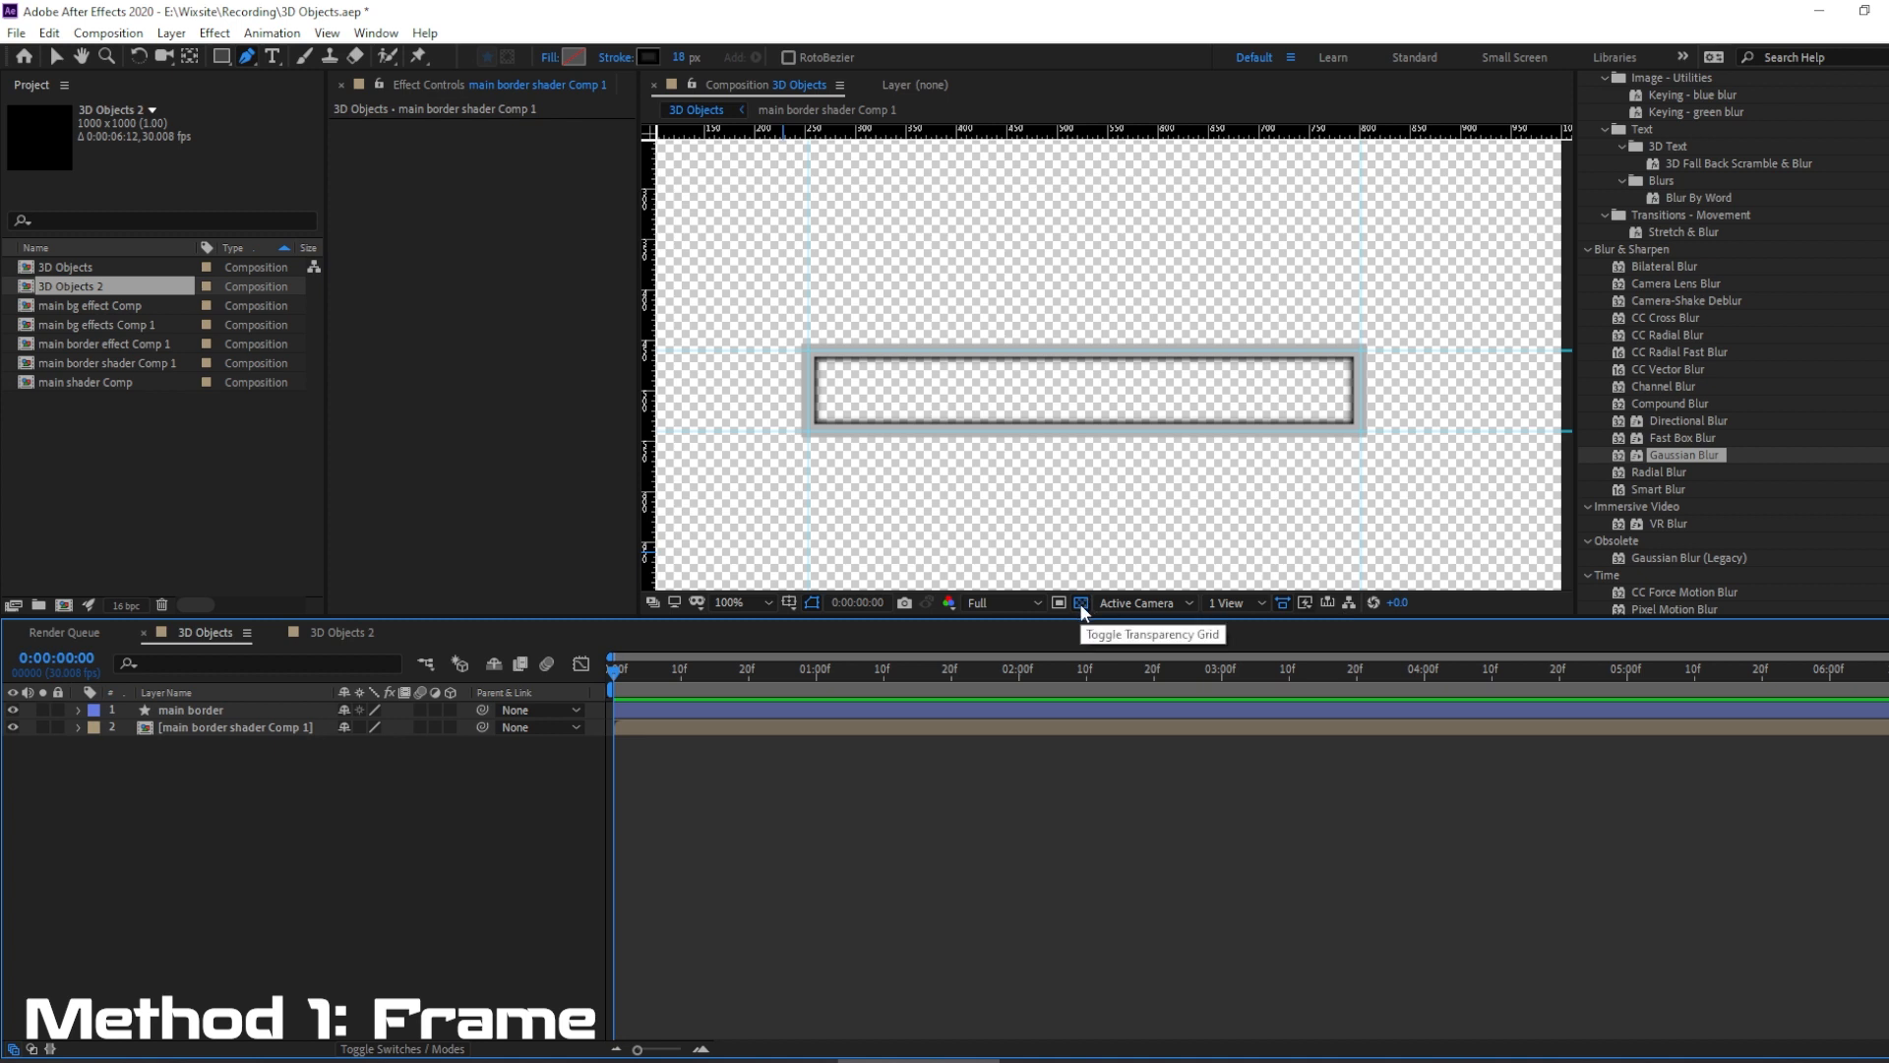
# Toggle the transparency grid to compare the masked shader on both backgrounds, and leave the grid off.
pyautogui.click(293, 905)
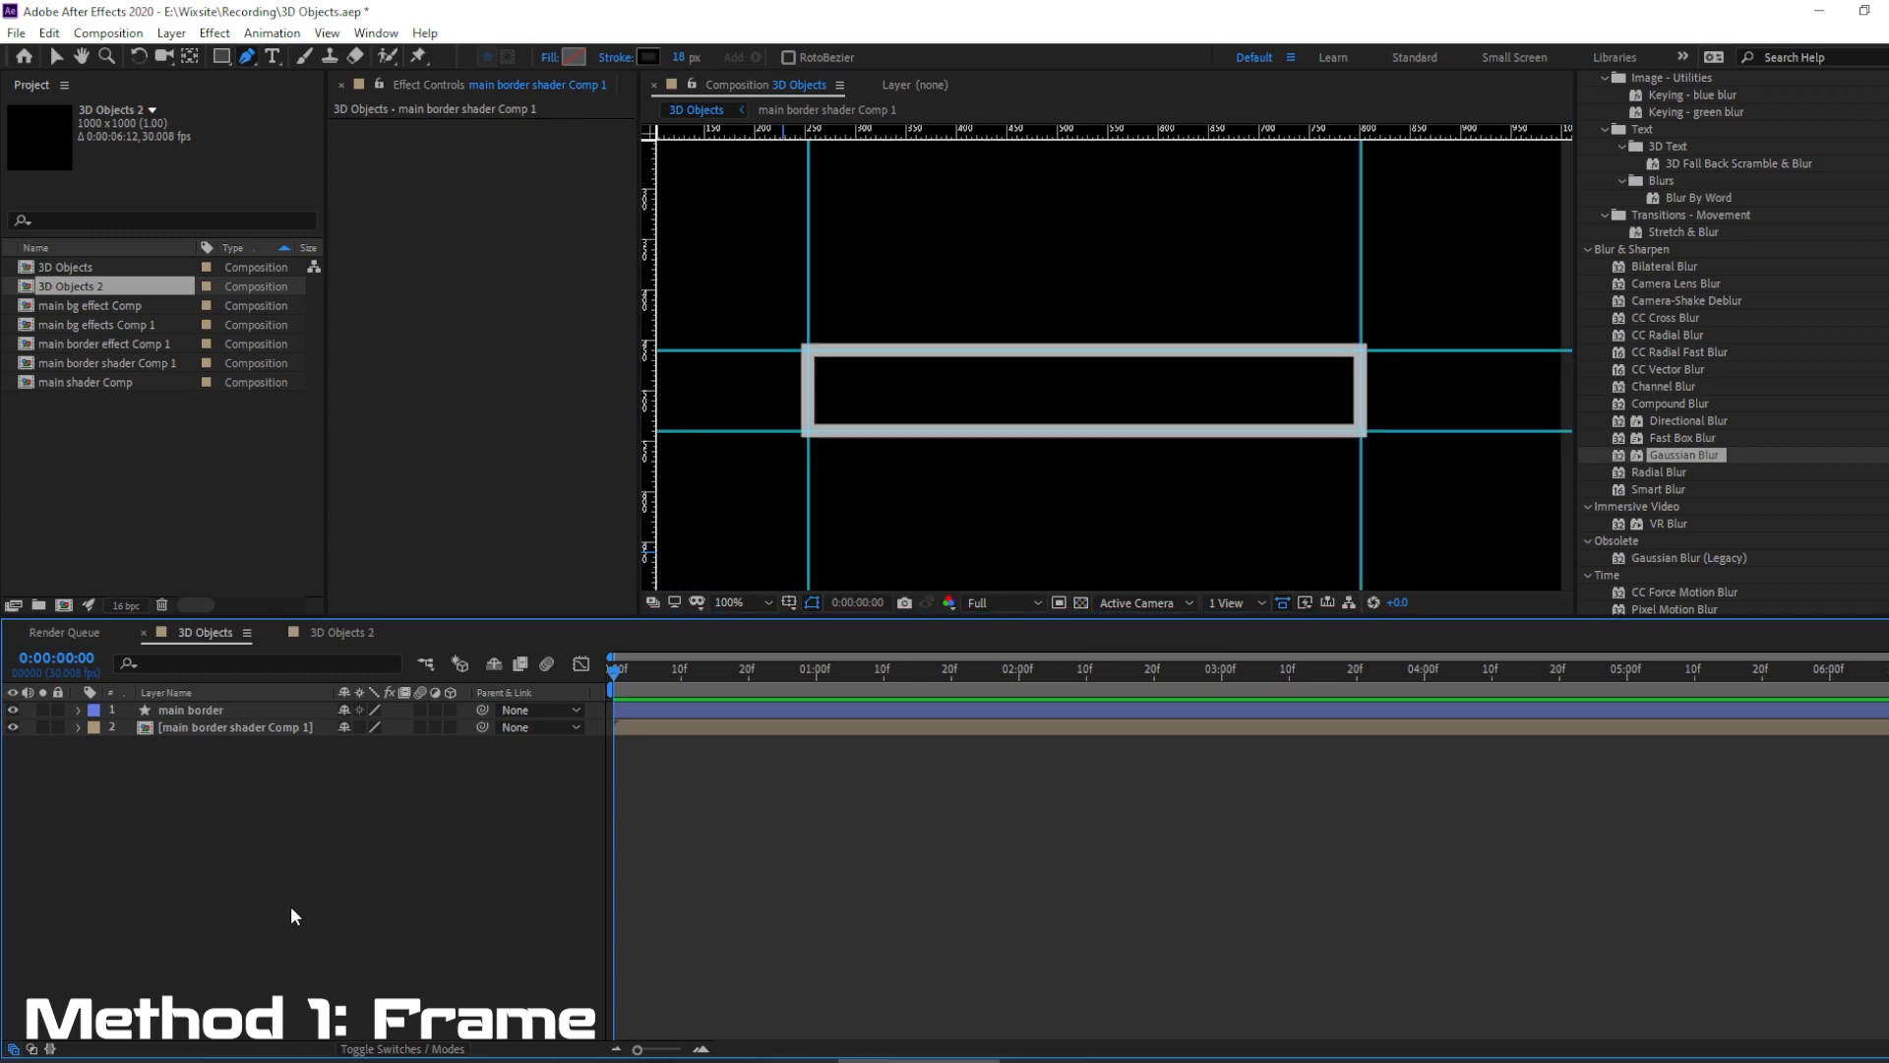
pyautogui.click(1081, 604)
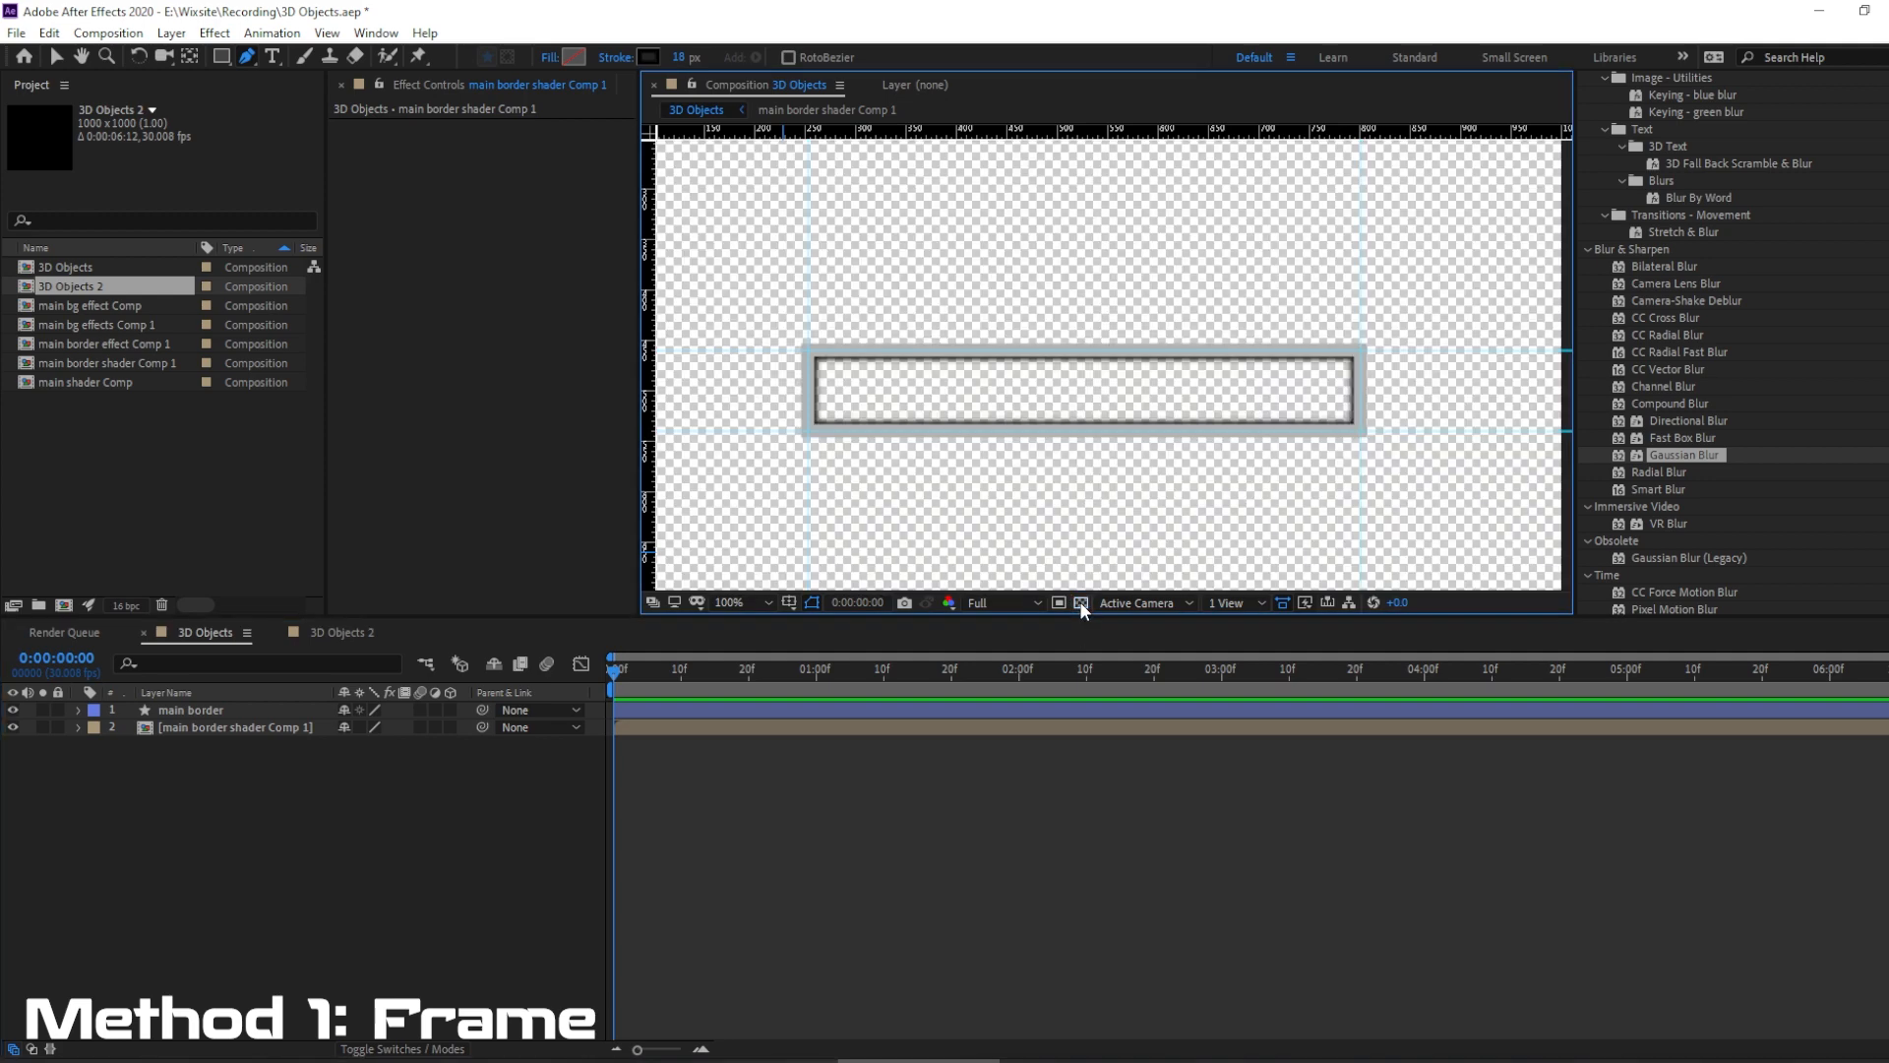
pyautogui.click(1081, 604)
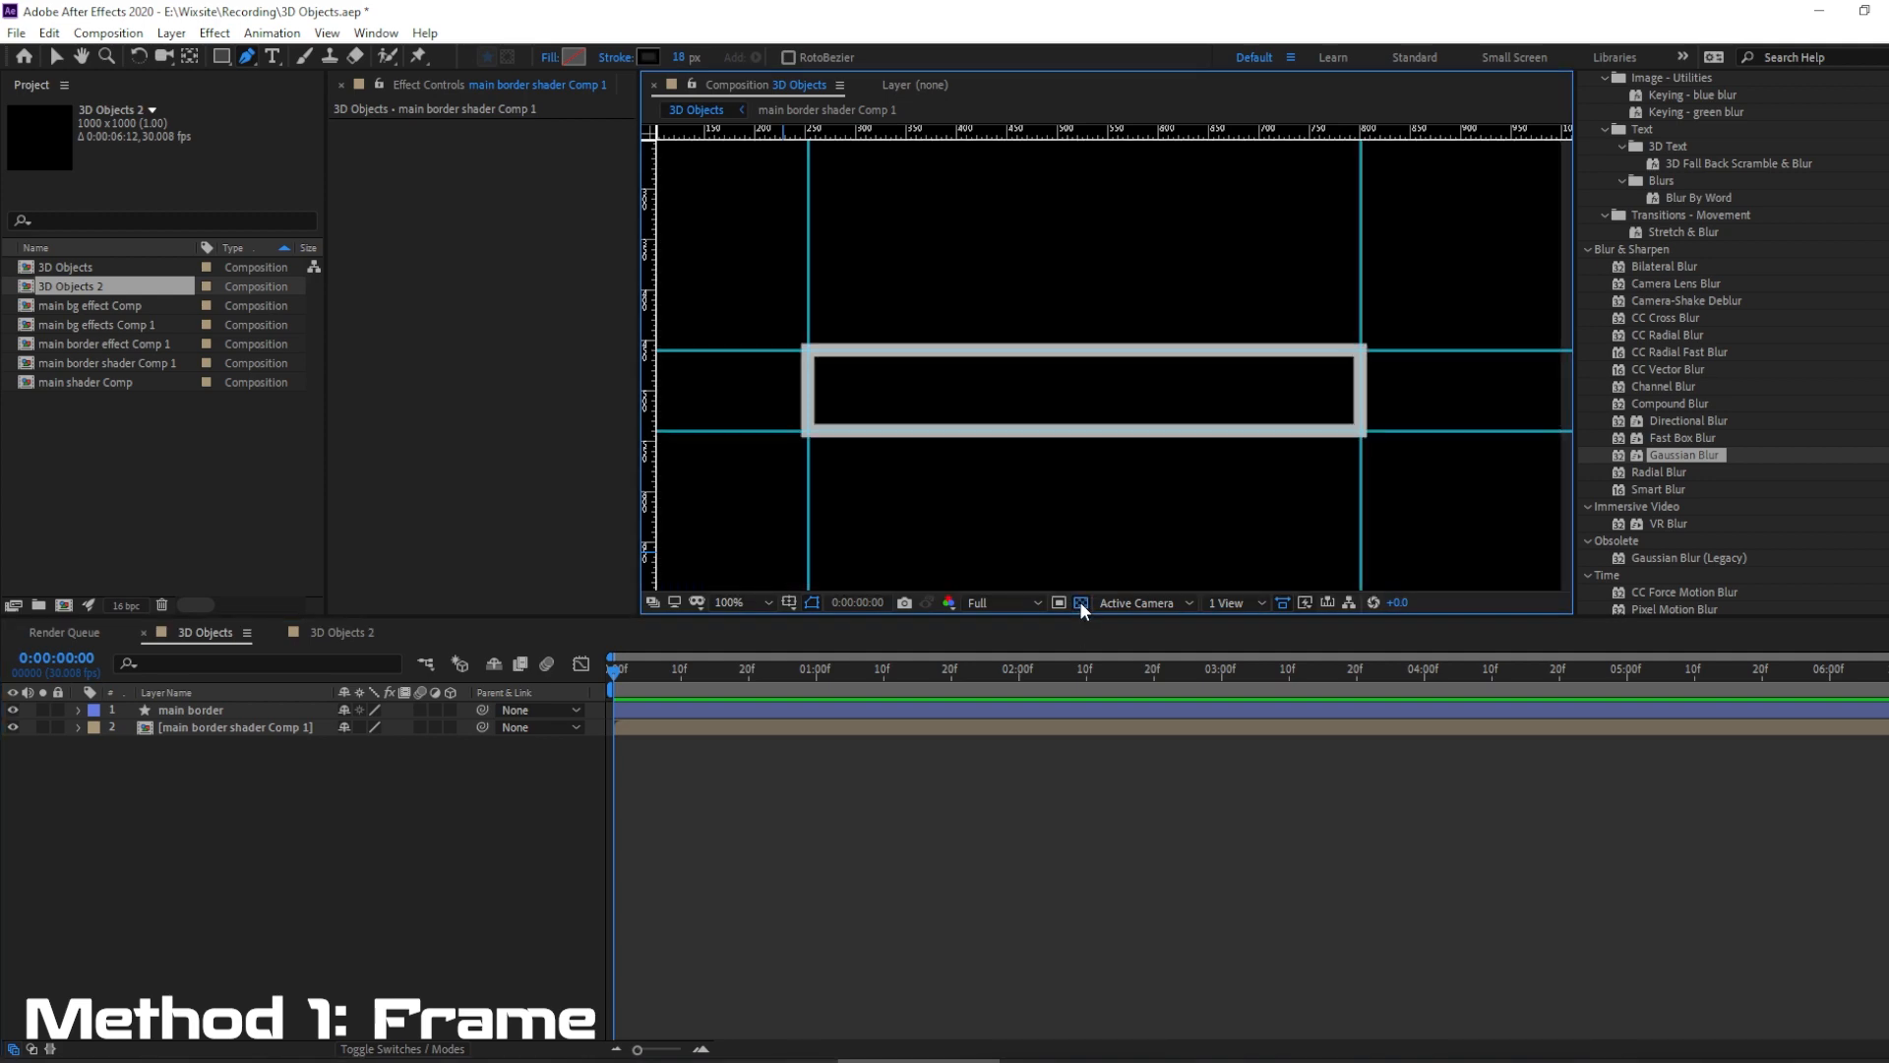
pyautogui.click(1081, 602)
pyautogui.click(1081, 602)
# Duplicate the main border layer as "main bg" and place the copy below the shader composition.
pyautogui.click(187, 710)
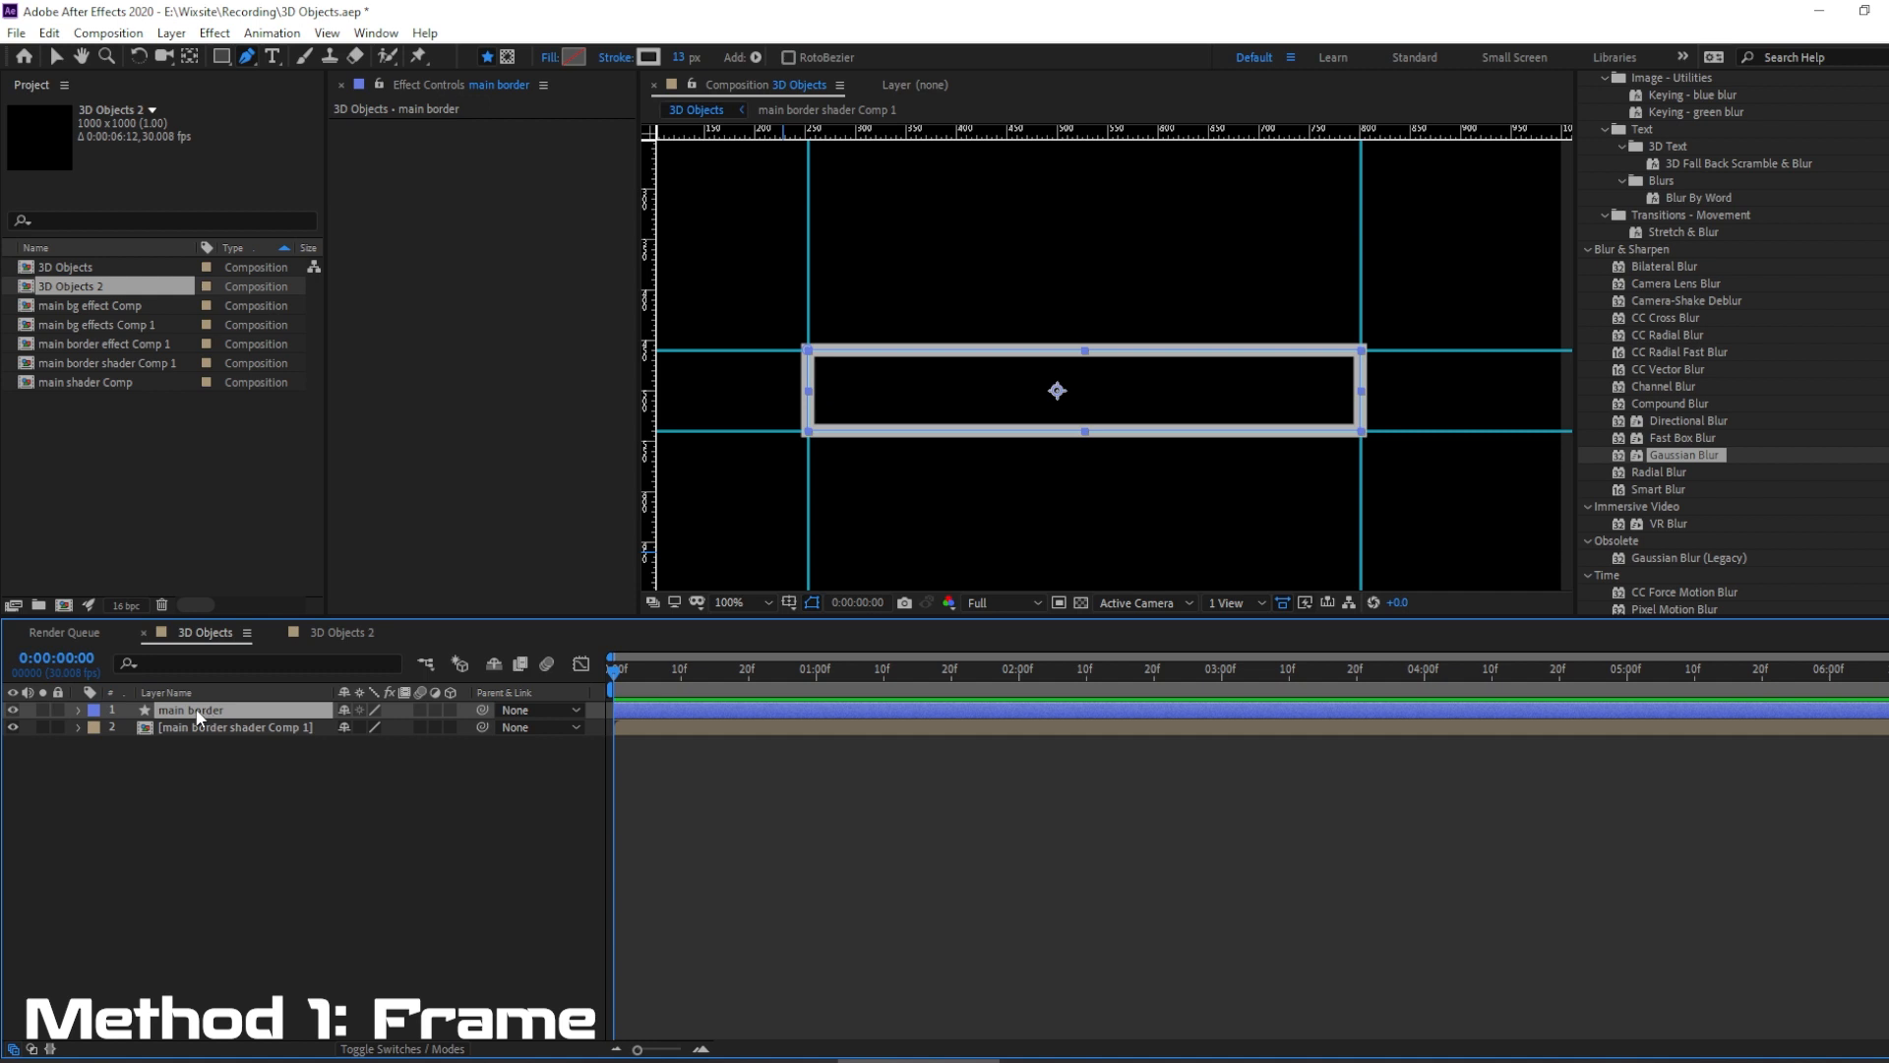
pyautogui.click(49, 32)
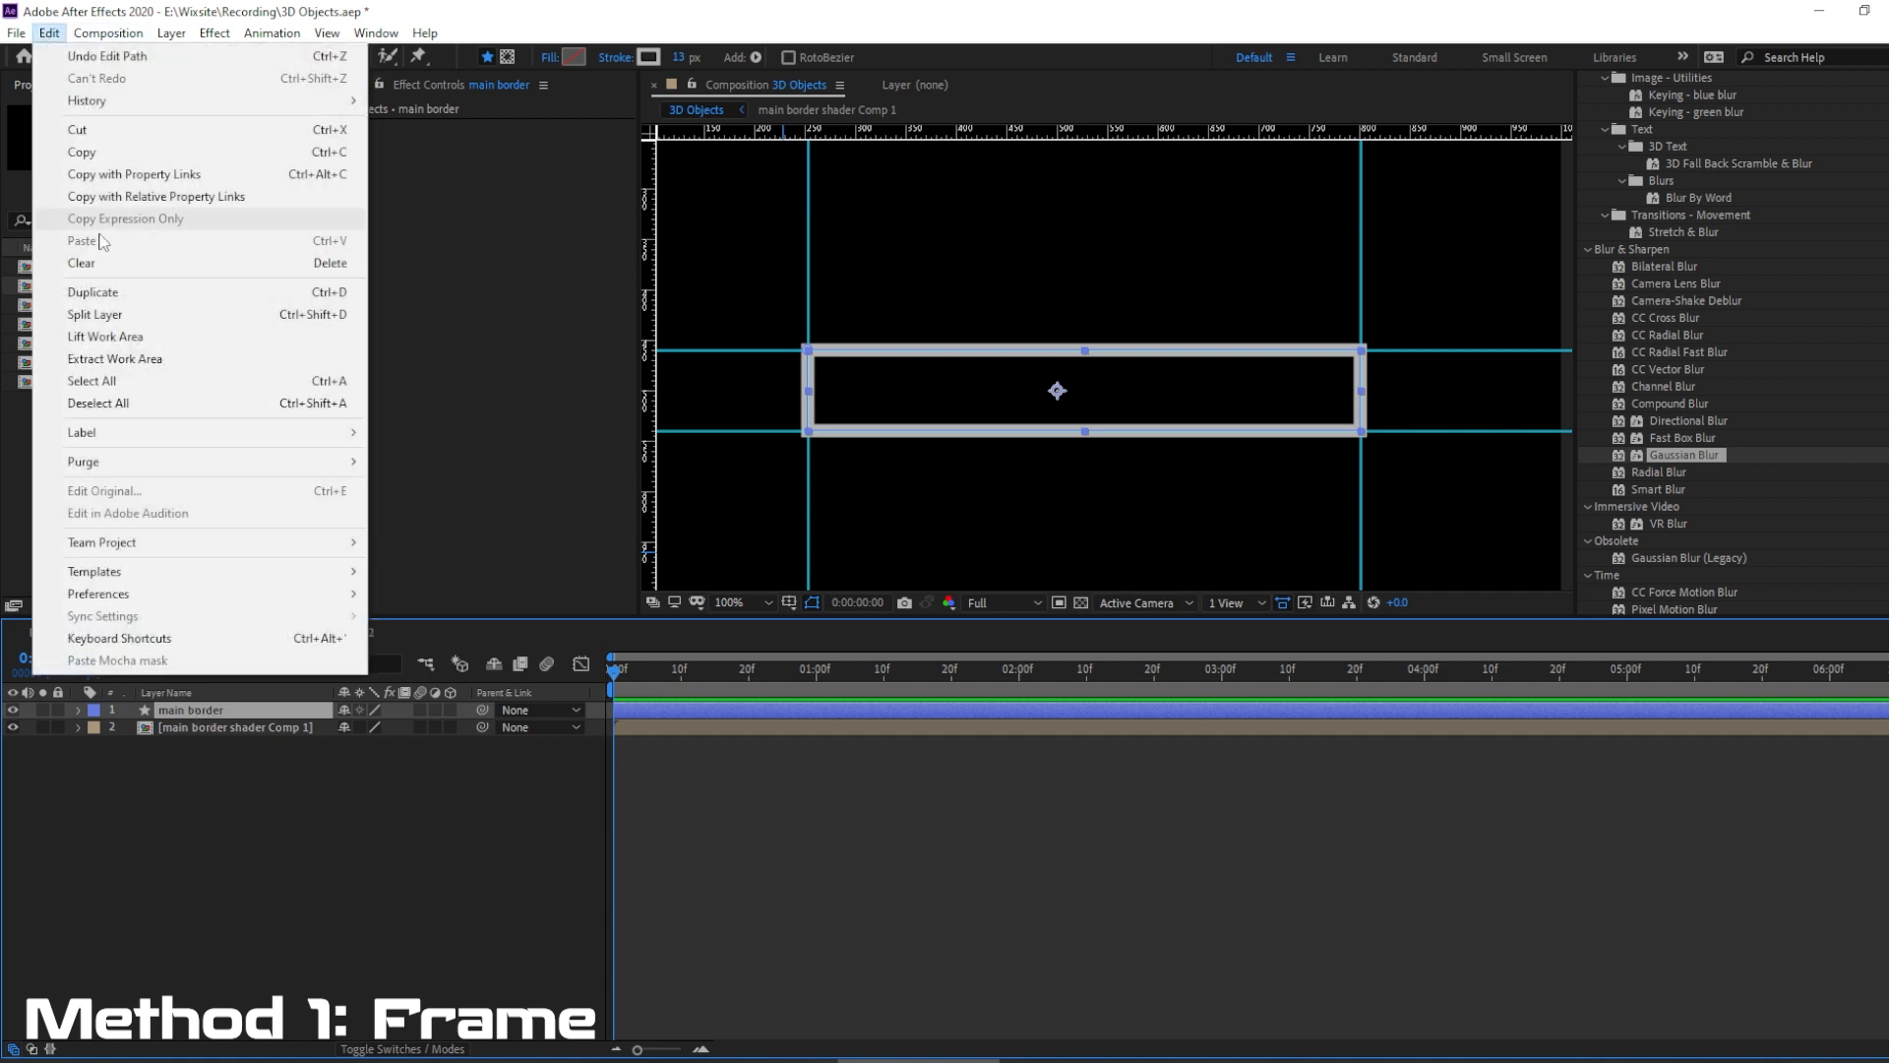
pyautogui.click(108, 302)
pyautogui.press('Return')
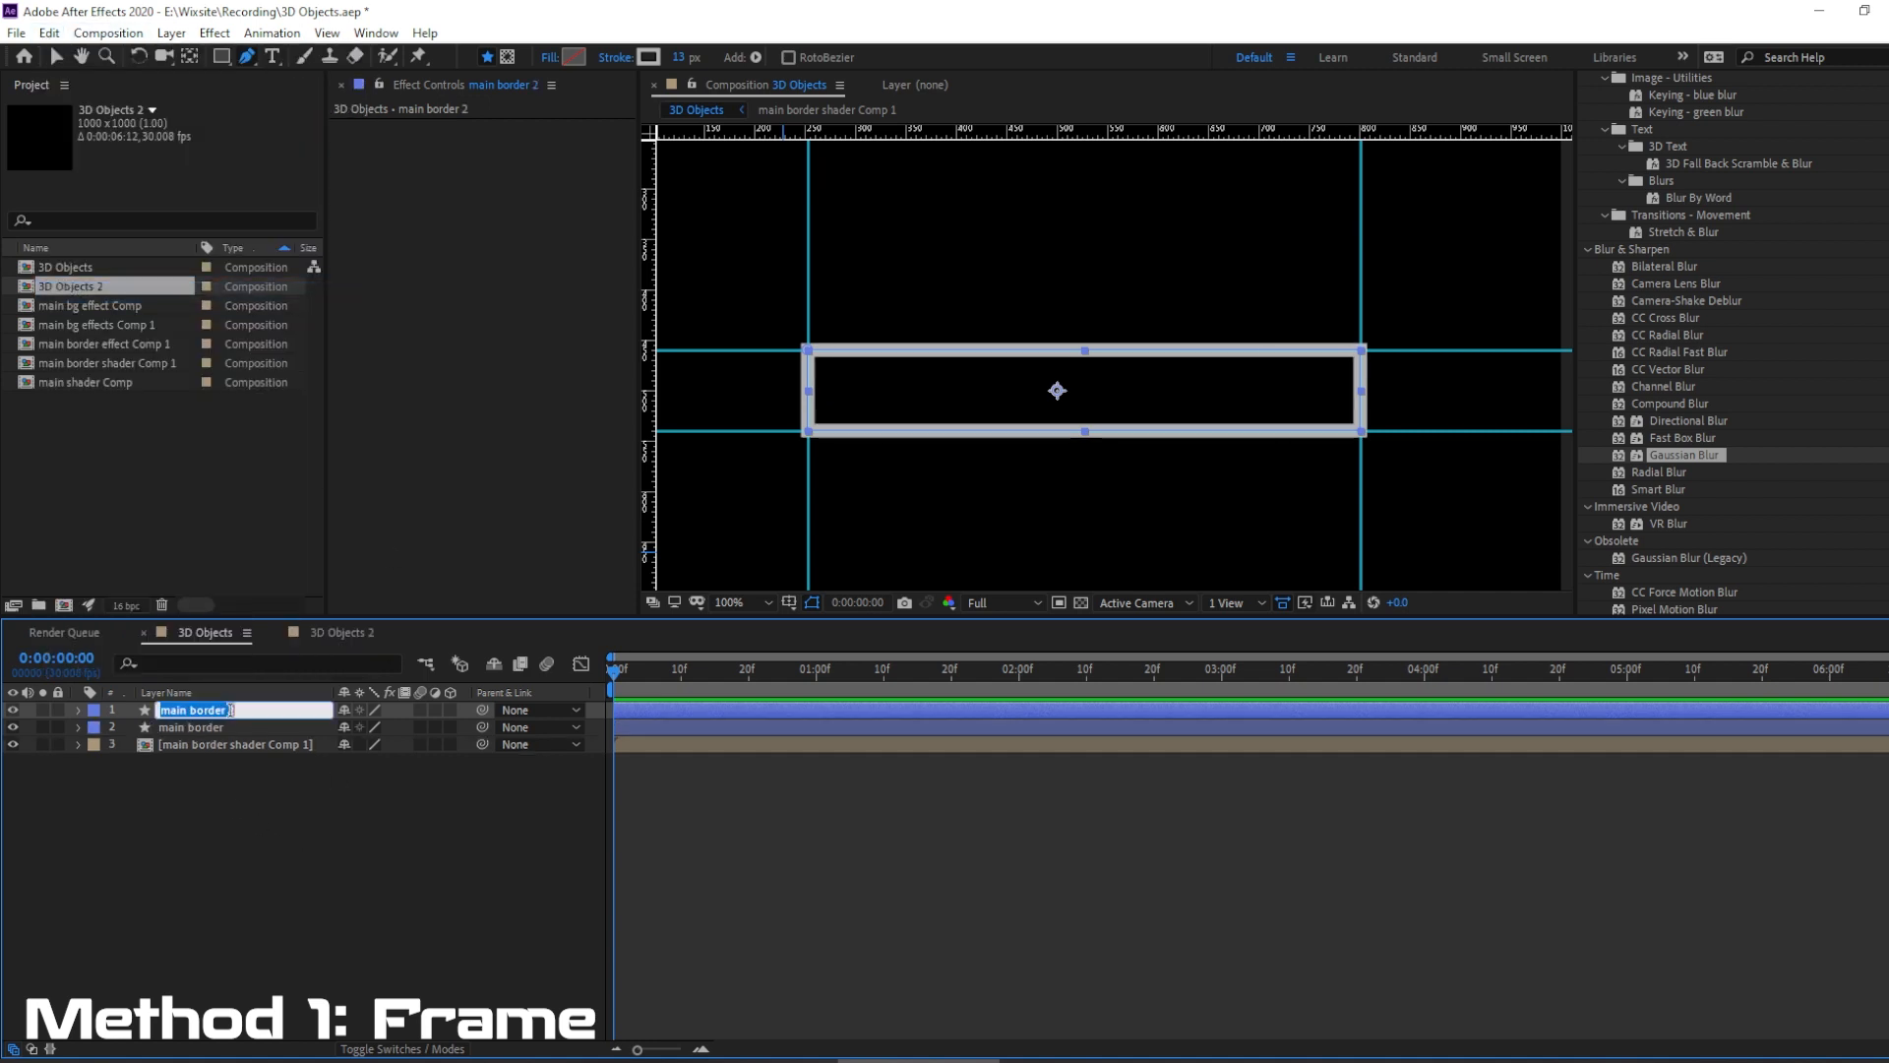
pyautogui.click(229, 710)
pyautogui.press('BackSpace')
pyautogui.press('BackSpace')
pyautogui.press('BackSpace')
pyautogui.press('BackSpace')
pyautogui.press('BackSpace')
pyautogui.press('BackSpace')
pyautogui.press('BackSpace')
pyautogui.press('BackSpace')
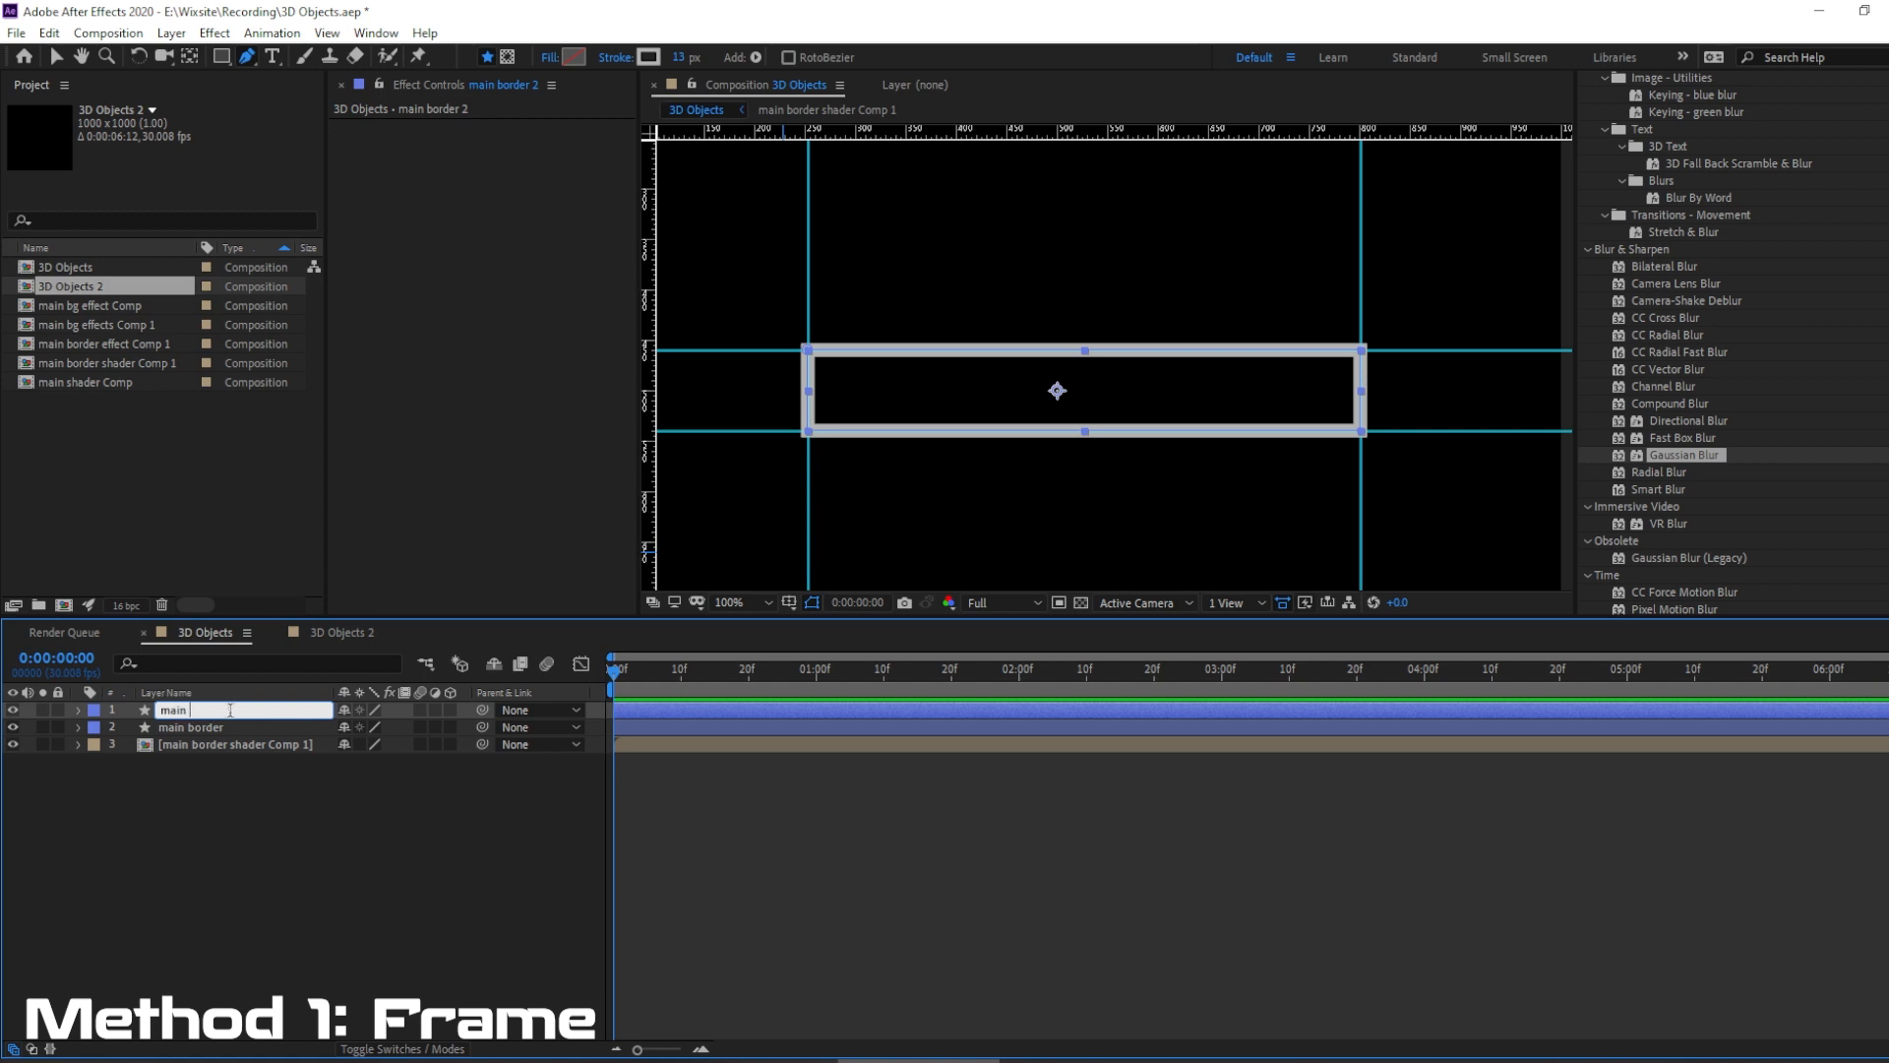
pyautogui.write('bg')
pyautogui.press('Return')
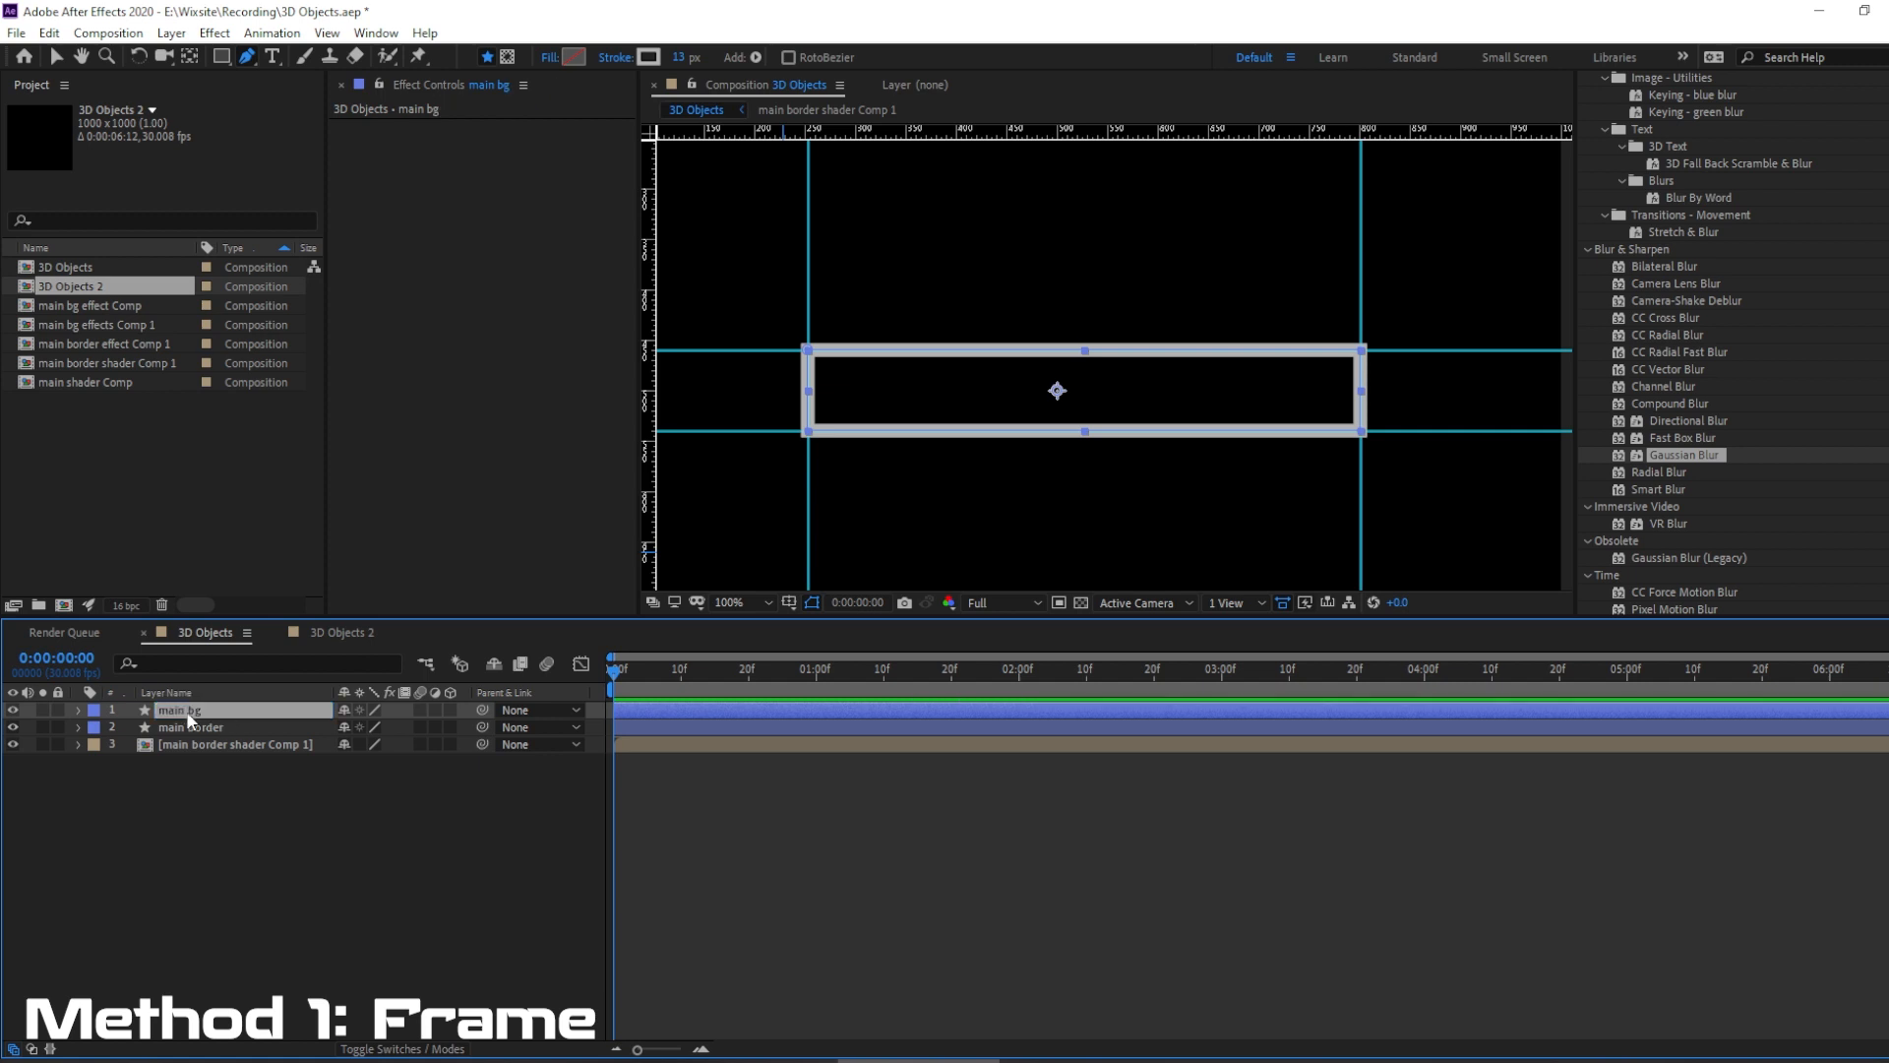
pyautogui.moveTo(181, 711); pyautogui.dragTo(181, 759)
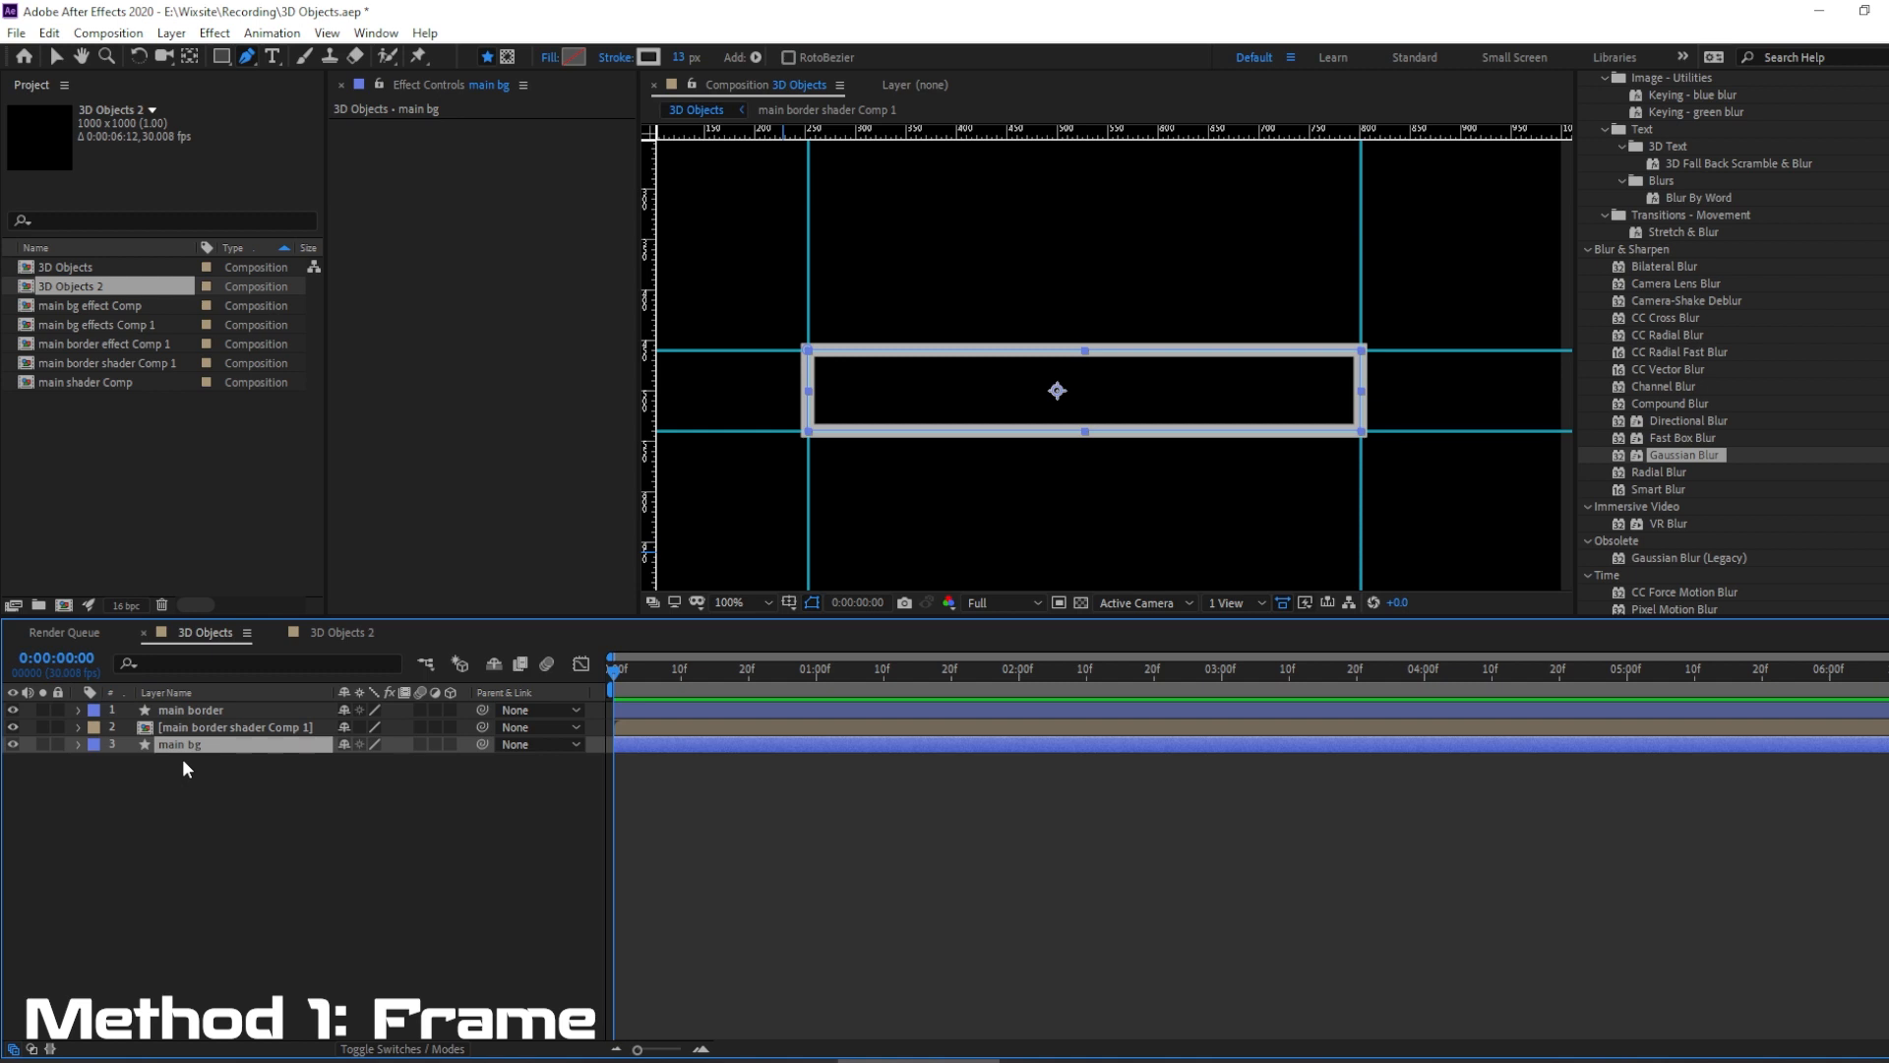
# Set the main bg layer's stroke to None and its fill to Solid Color.
pyautogui.click(615, 57)
pyautogui.click(542, 502)
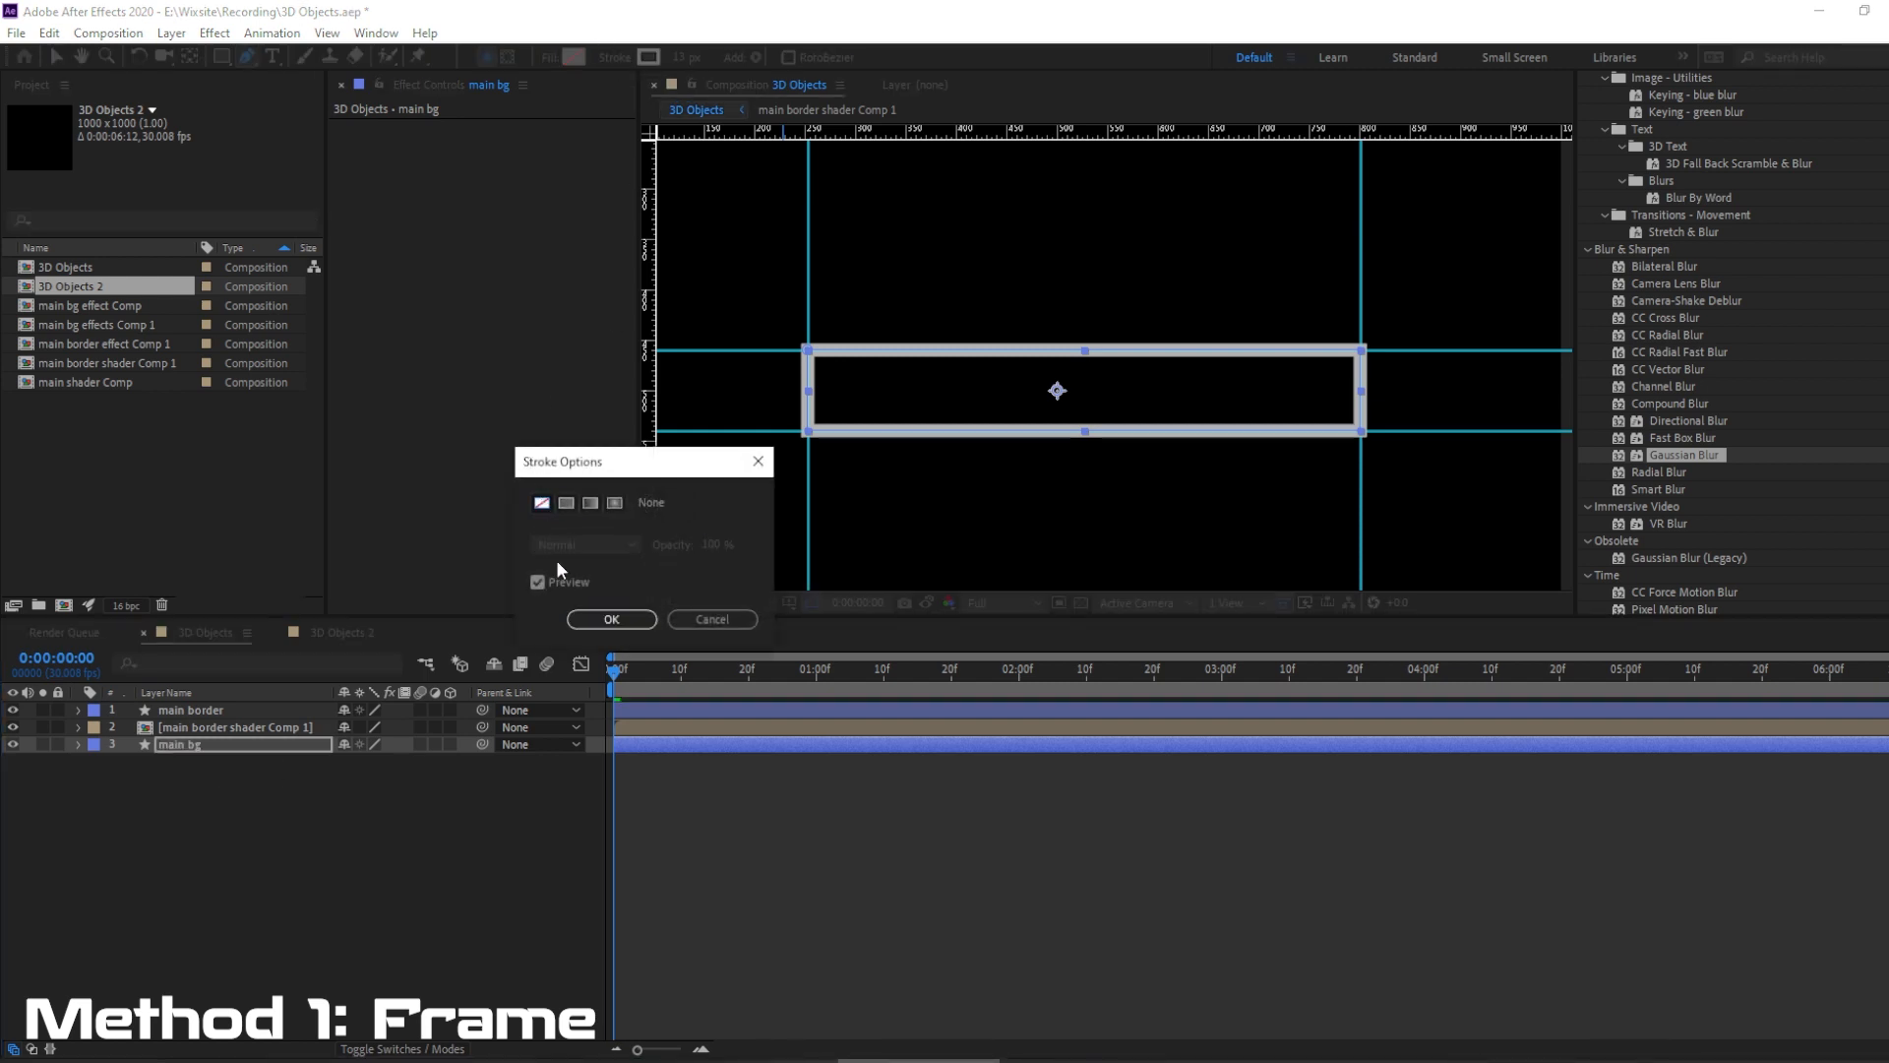
pyautogui.click(611, 618)
pyautogui.click(547, 57)
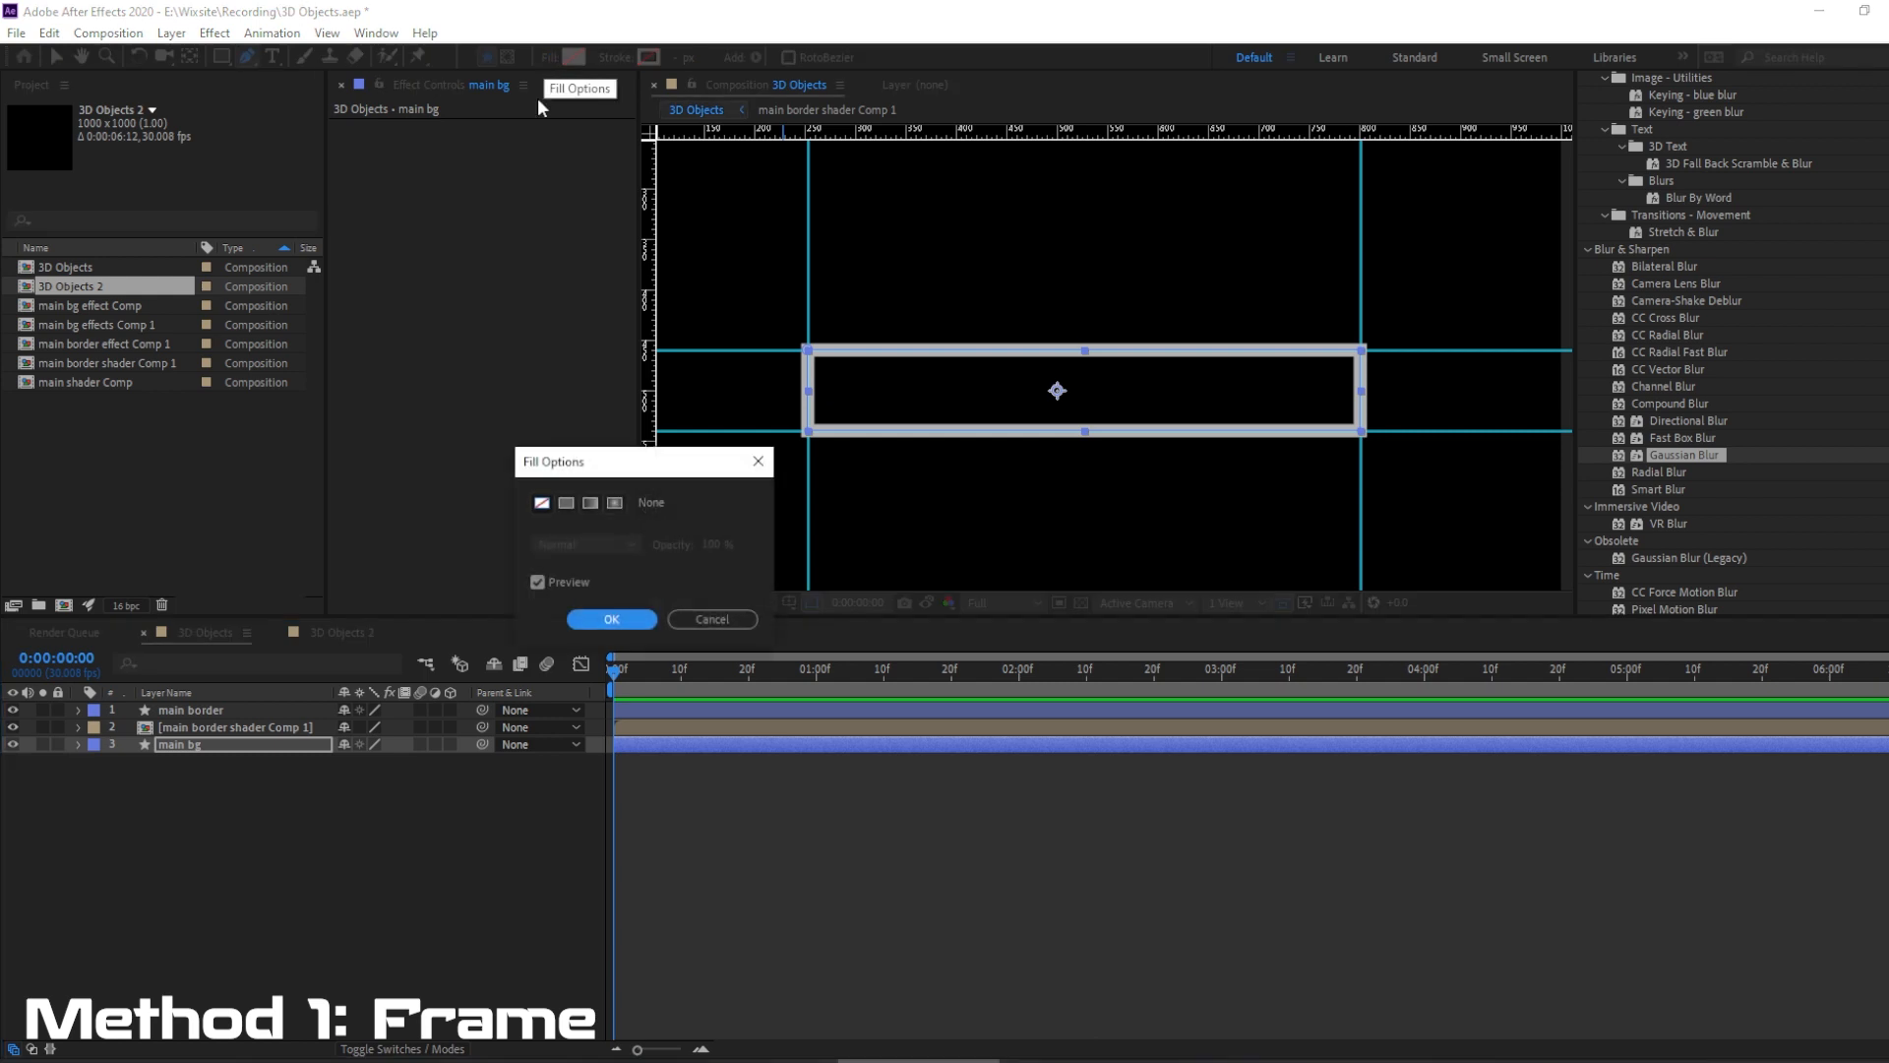
pyautogui.click(565, 504)
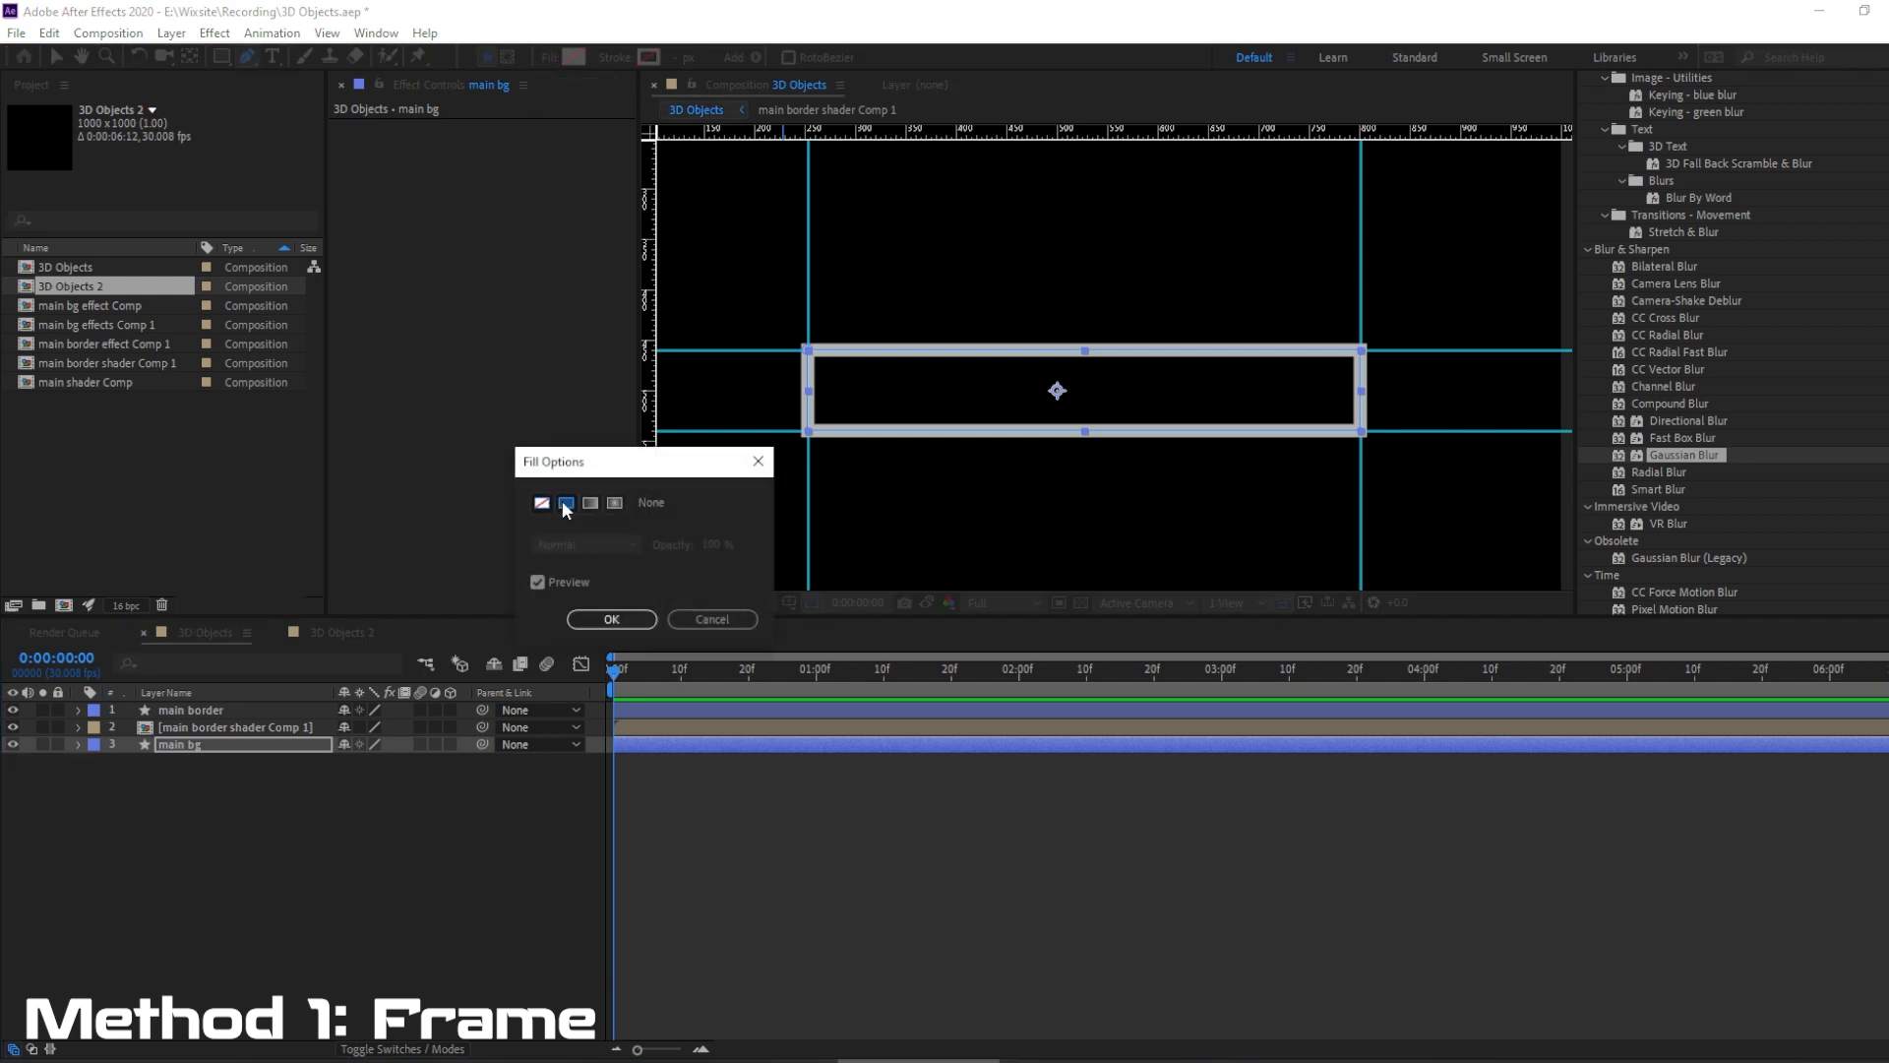
pyautogui.click(611, 619)
# Change the main bg layer's fill color to light gray DEDEDE and deselect the layer.
pyautogui.click(573, 57)
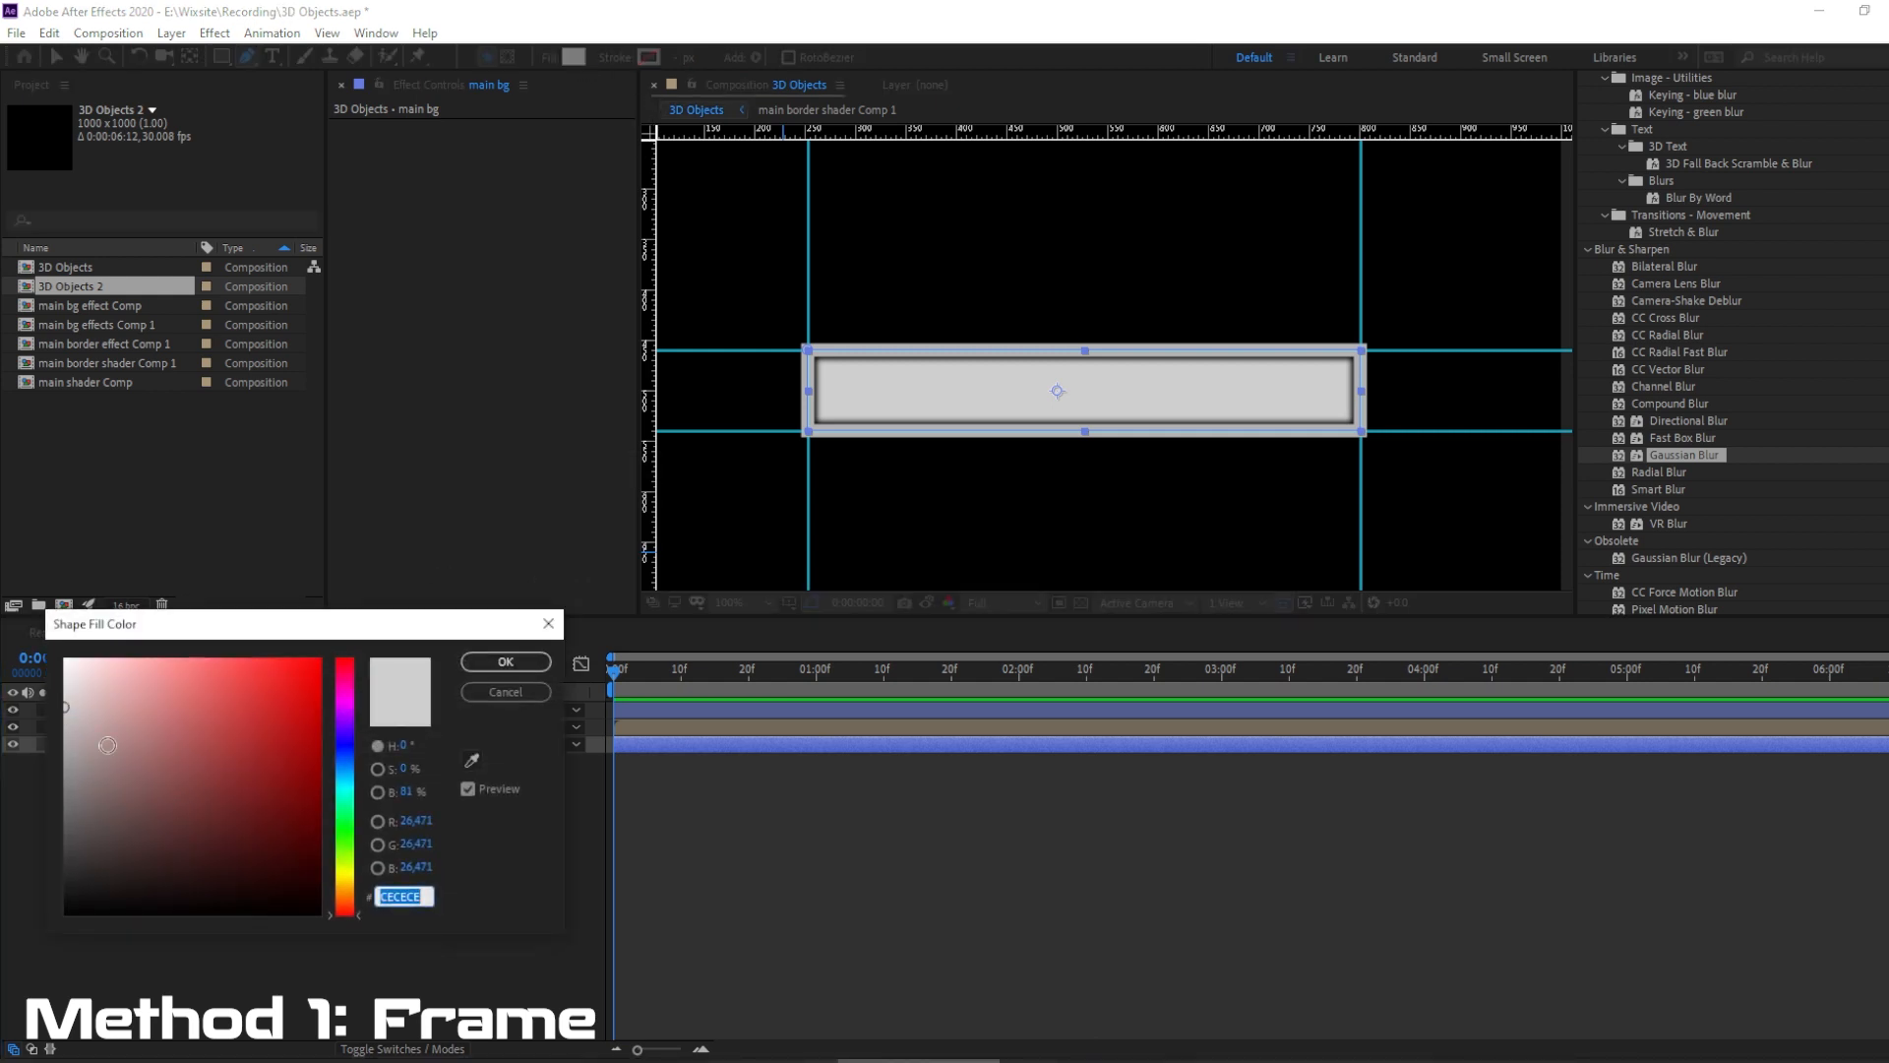
pyautogui.moveTo(72, 724); pyautogui.dragTo(61, 691)
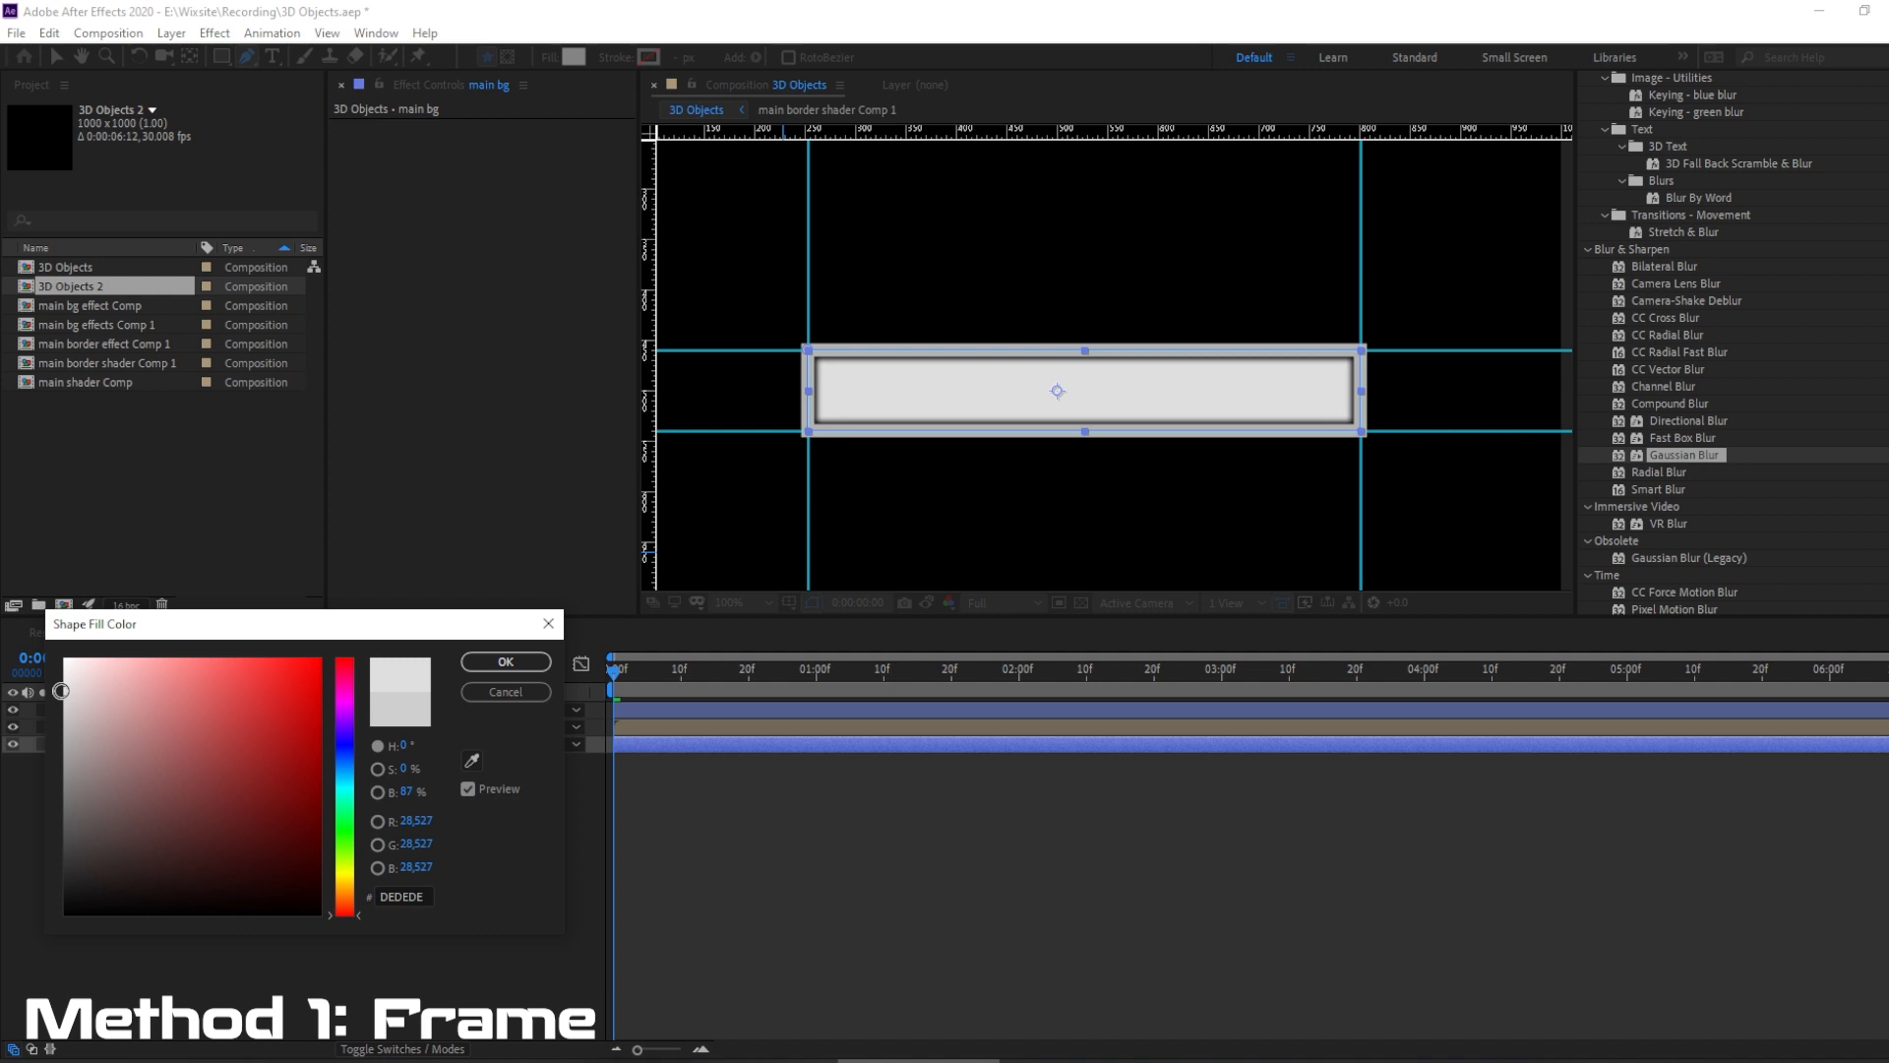
pyautogui.click(505, 661)
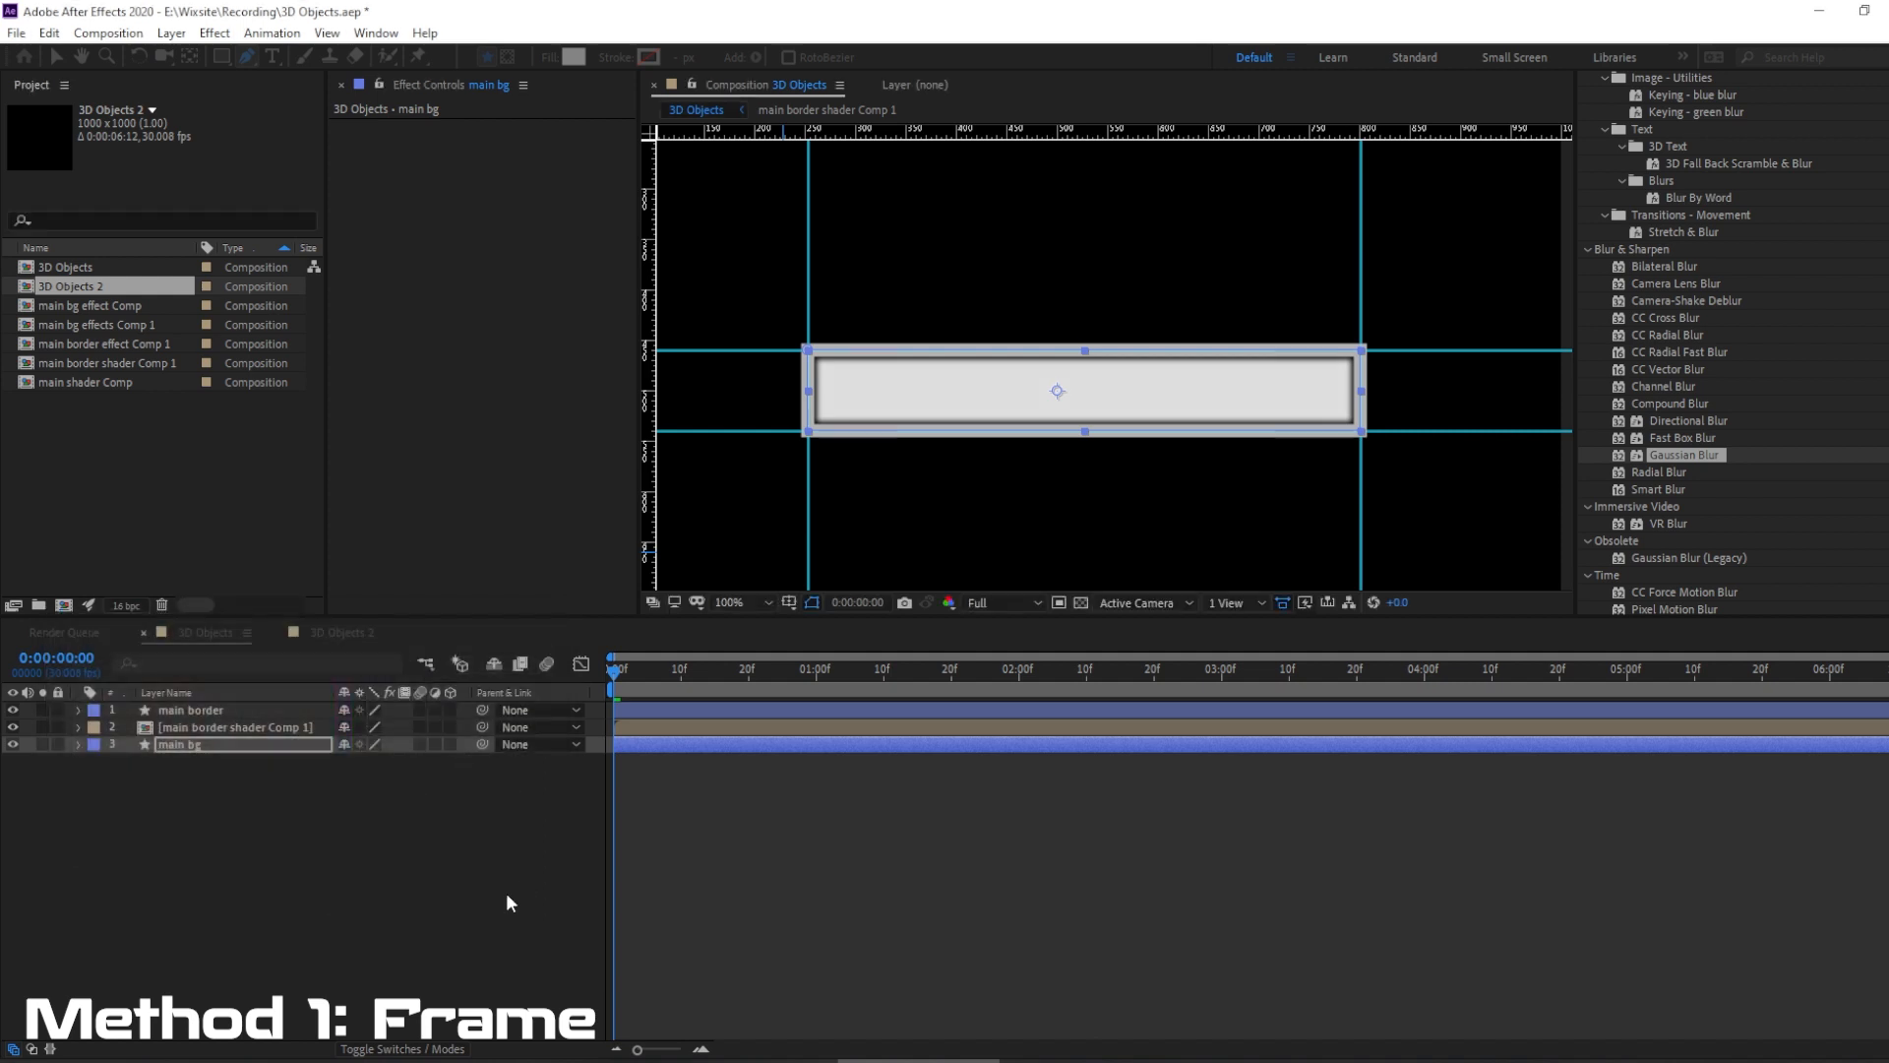
pyautogui.click(296, 911)
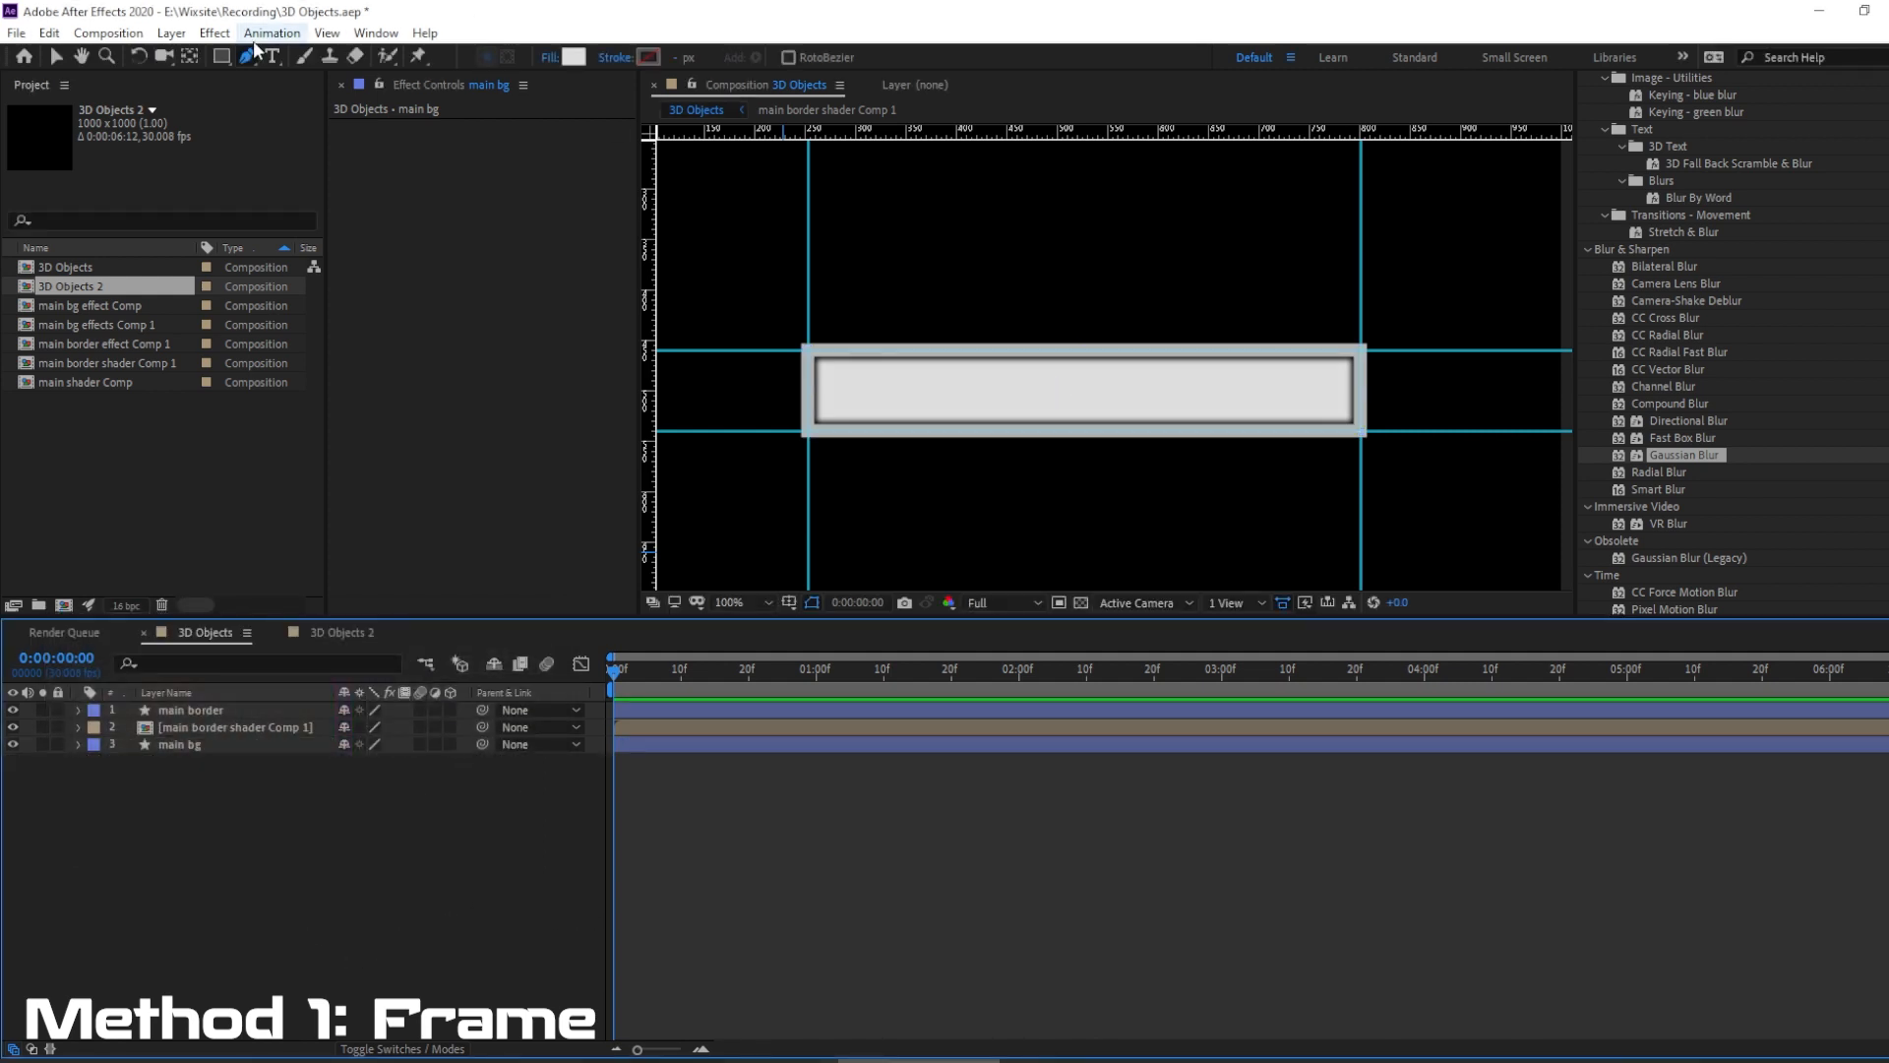
# Play a preview of the composition to inspect the frame without guides.
pyautogui.click(327, 32)
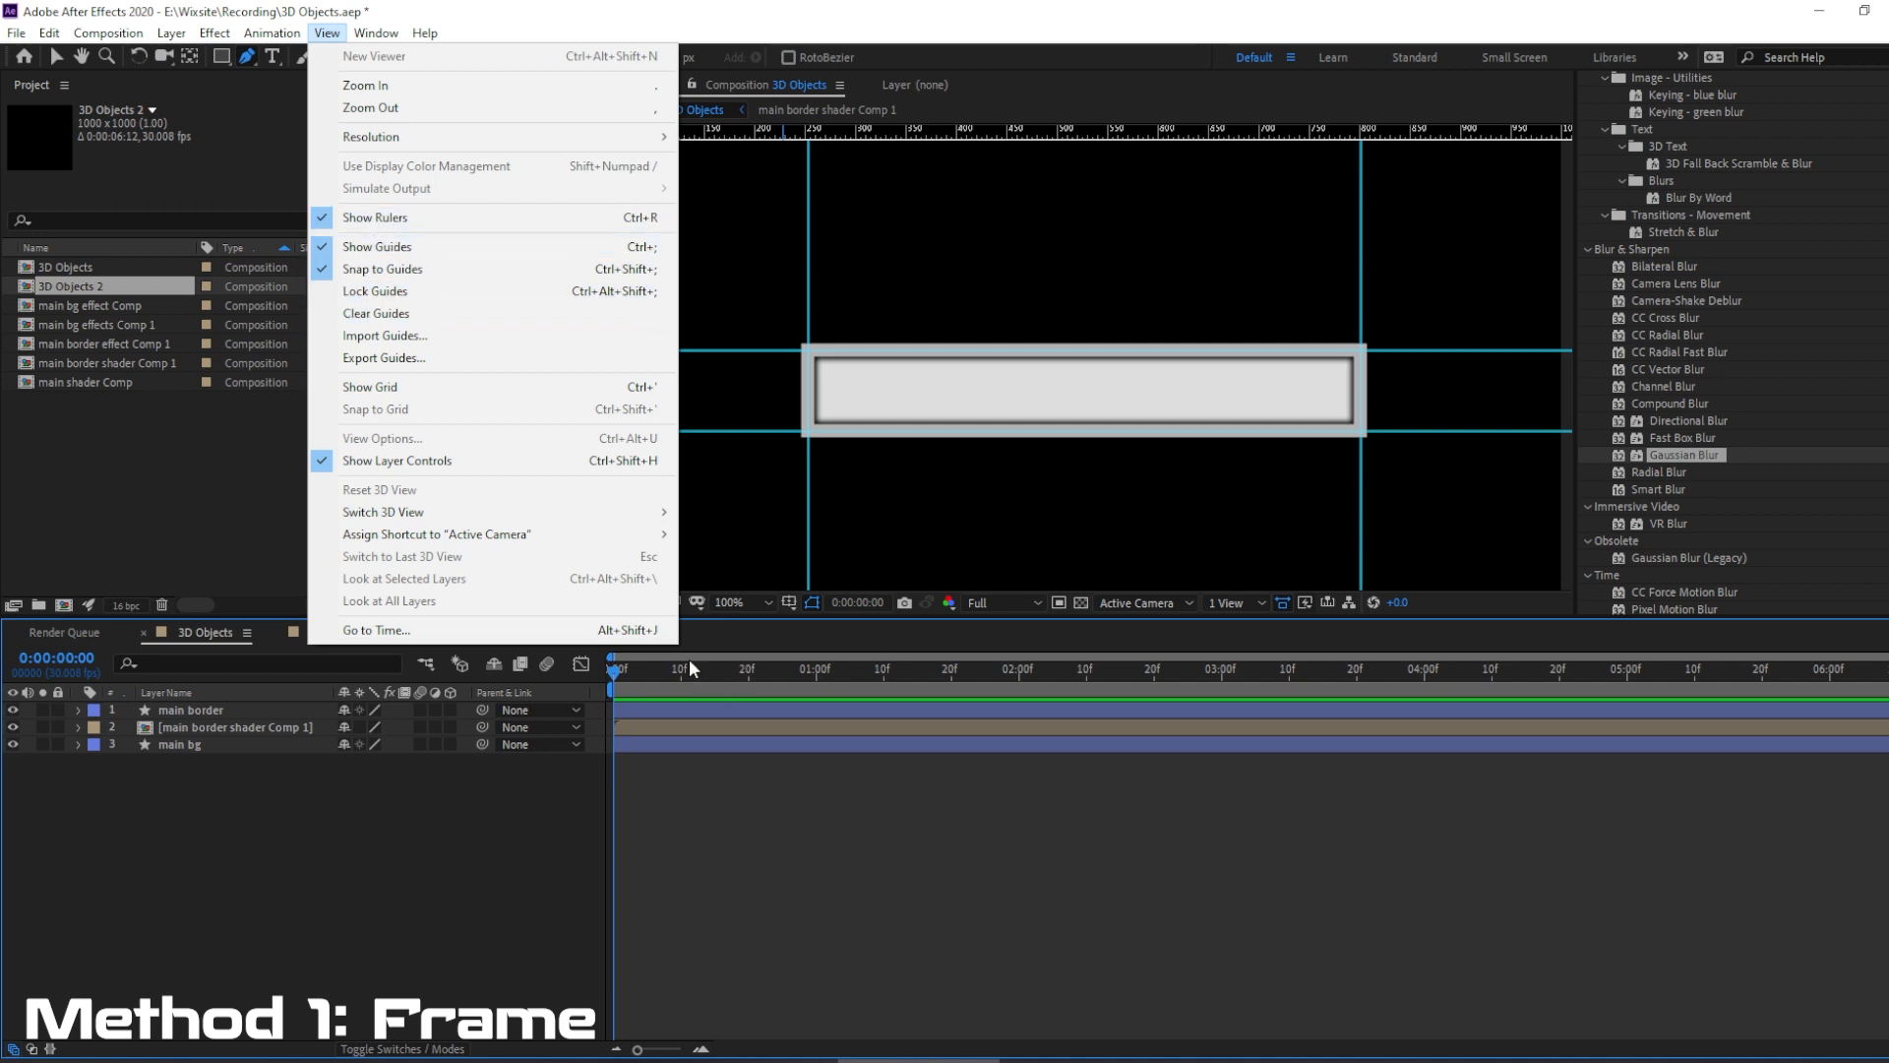
pyautogui.press('Escape')
pyautogui.hotkey('ctrl', ';')
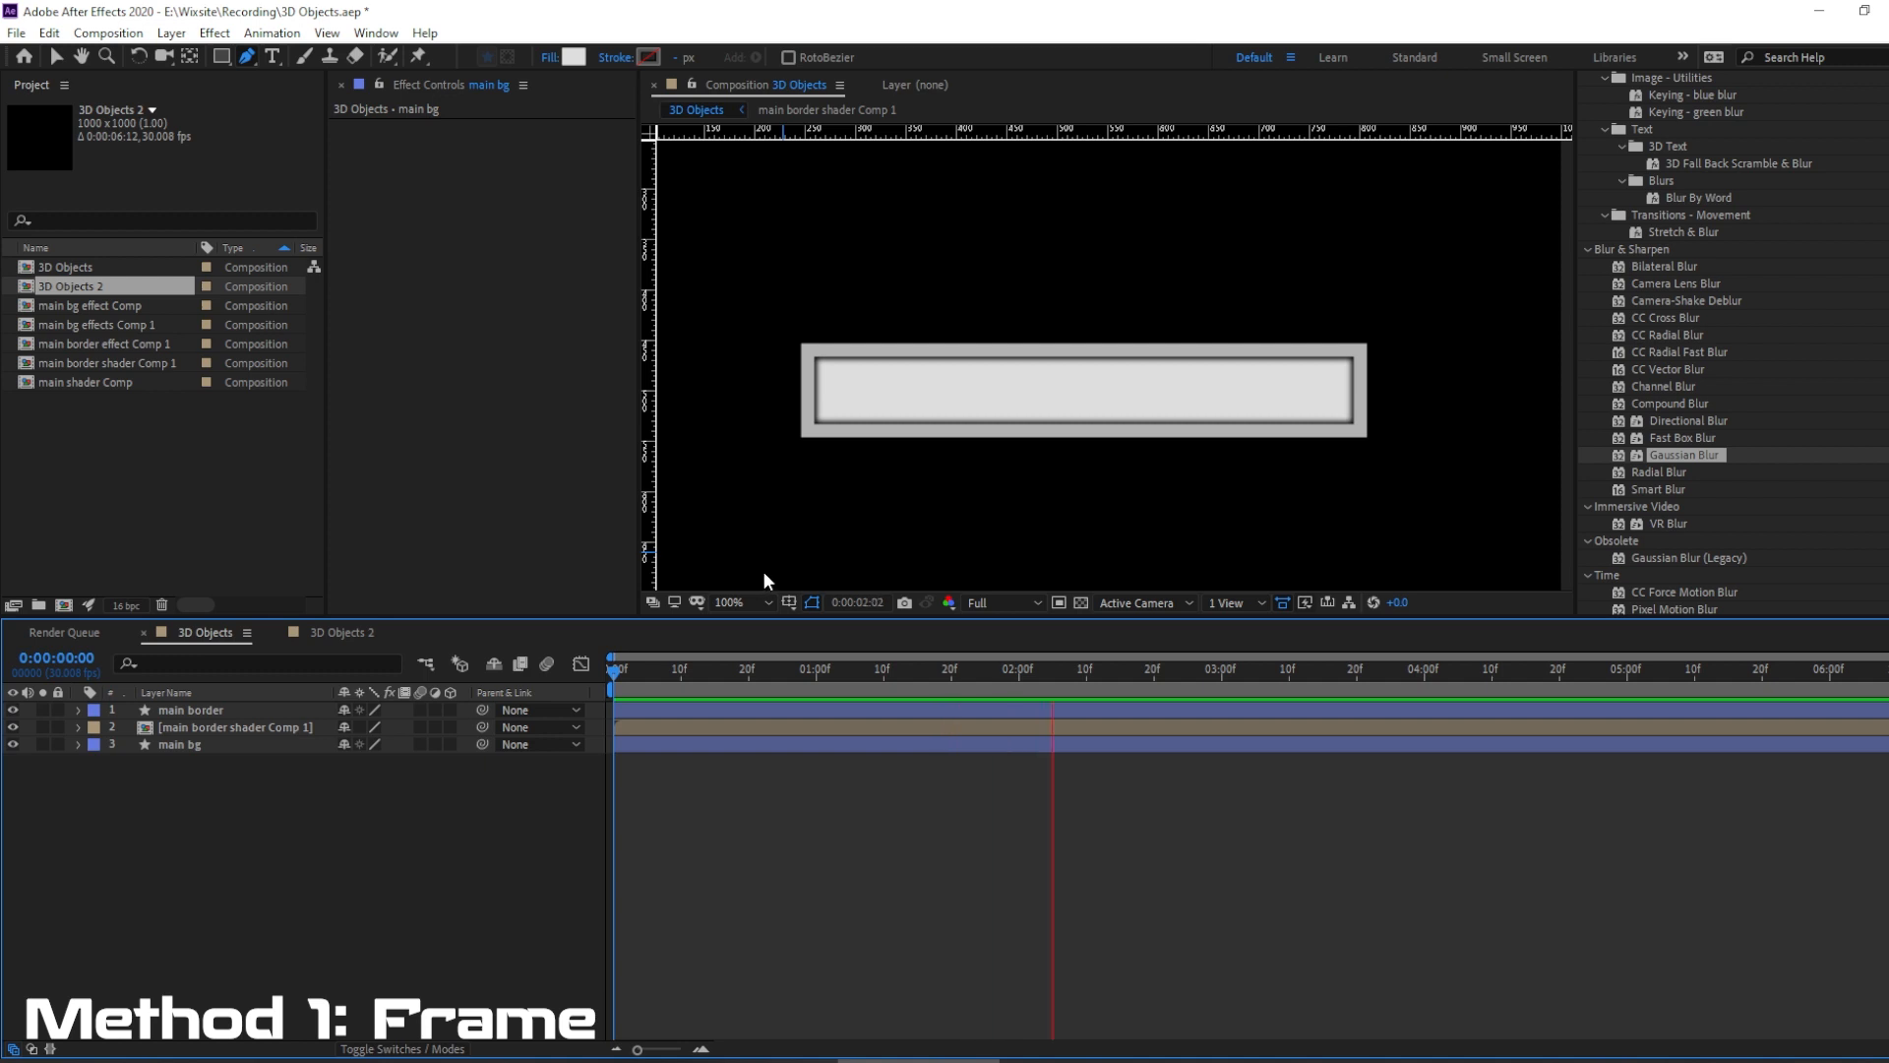
pyautogui.press('space')
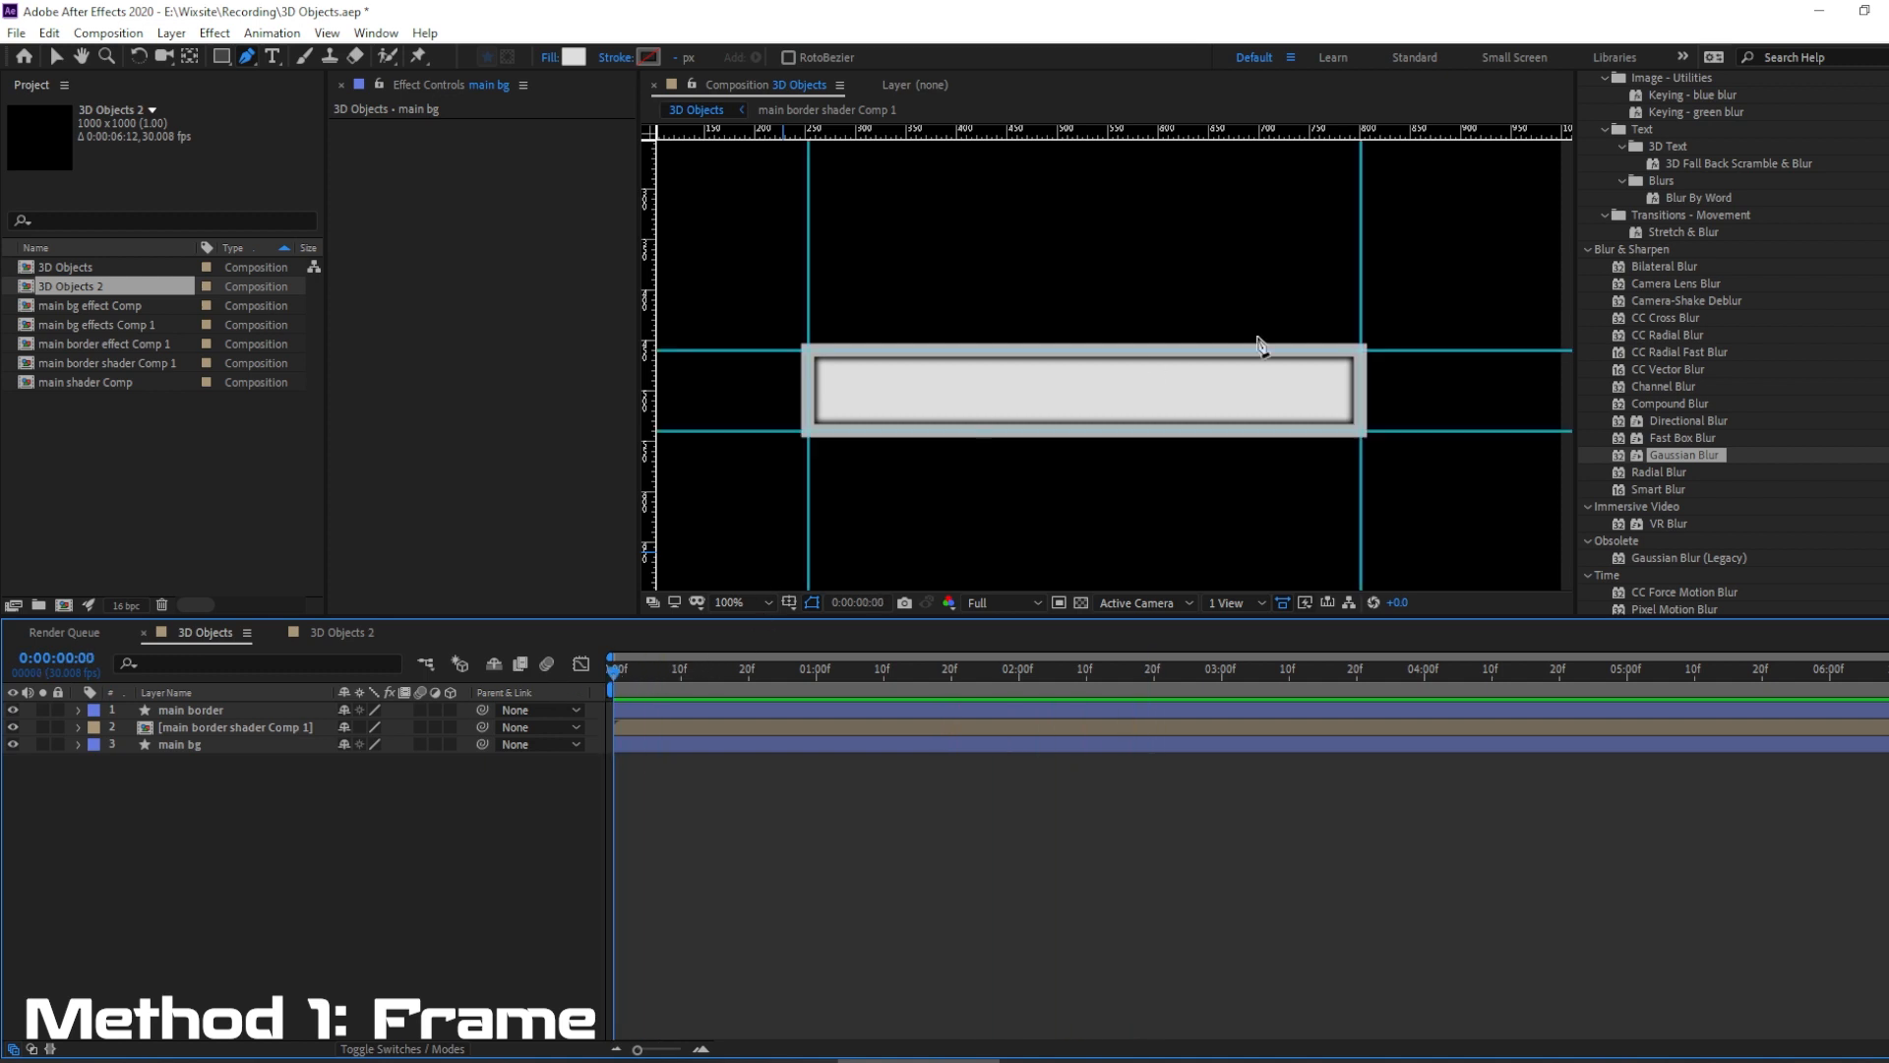
# Find the Bevel Alpha effect and apply it to the main border layer.
pyautogui.scroll(4, 1709, 292)
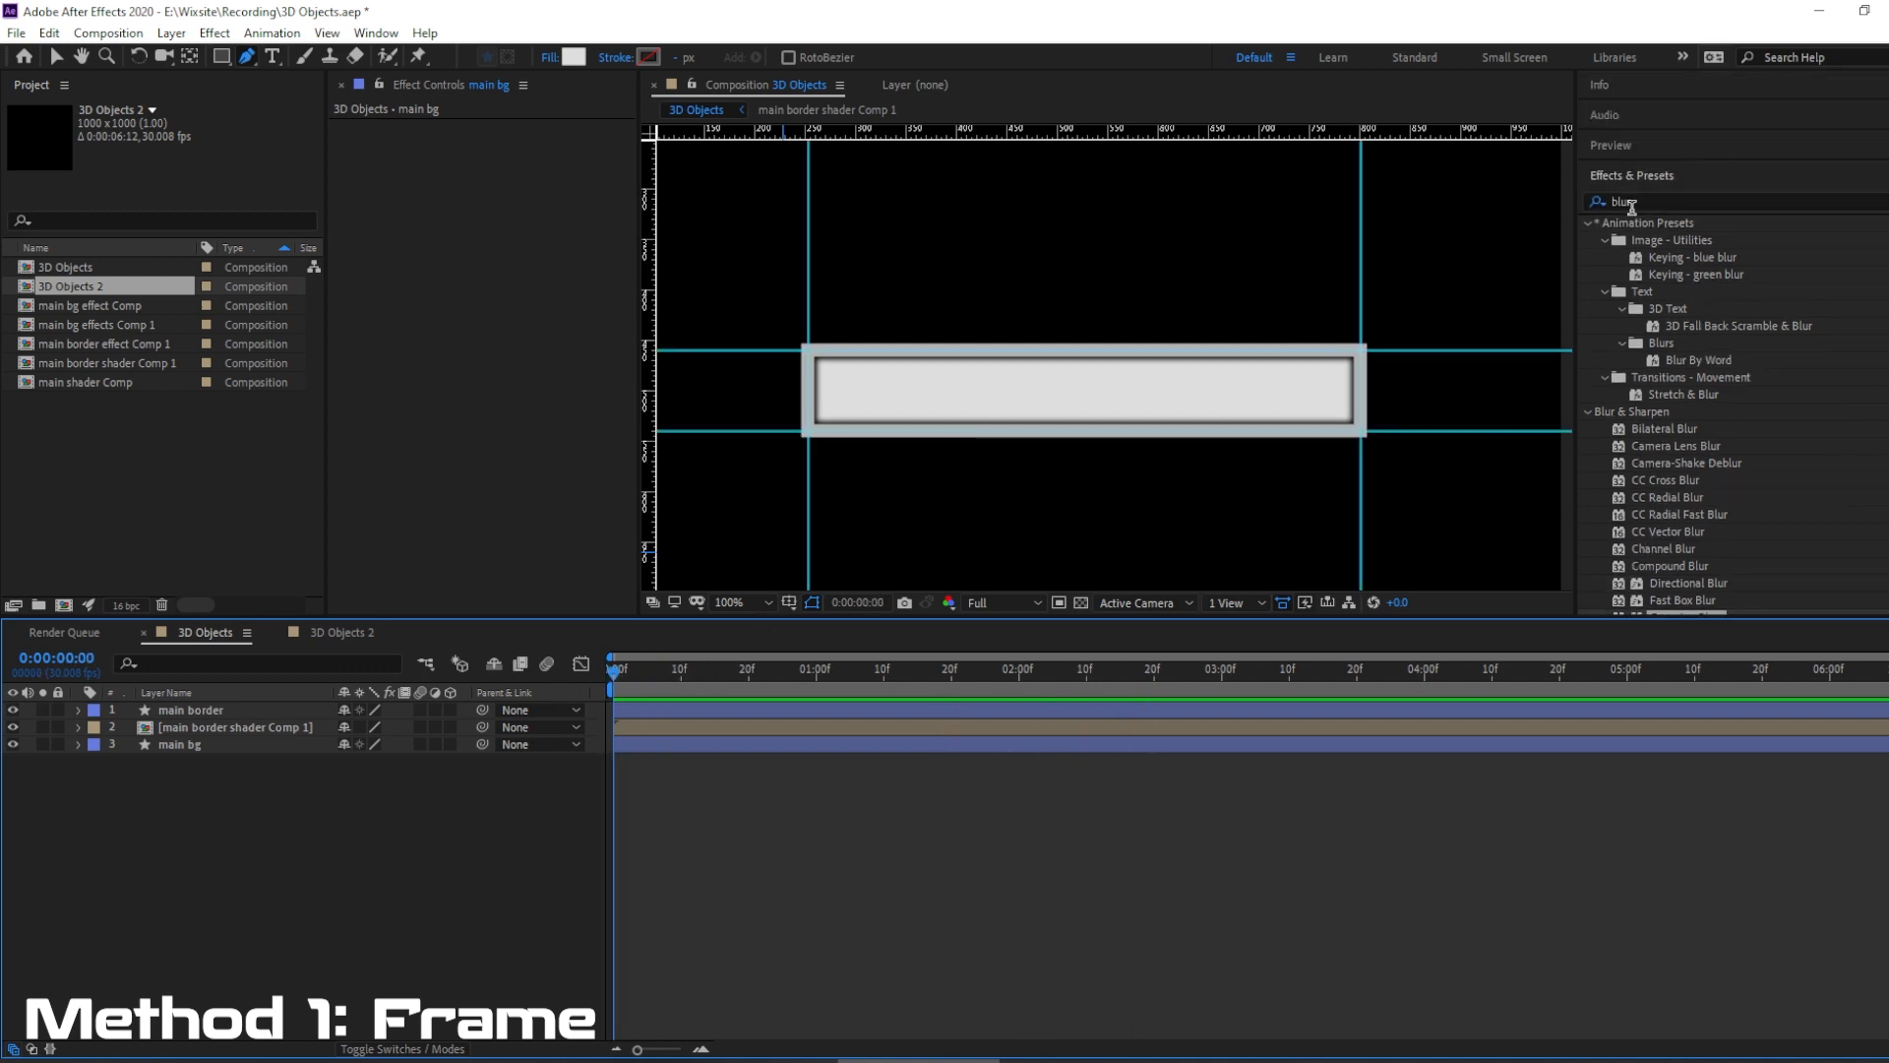
pyautogui.click(1632, 203)
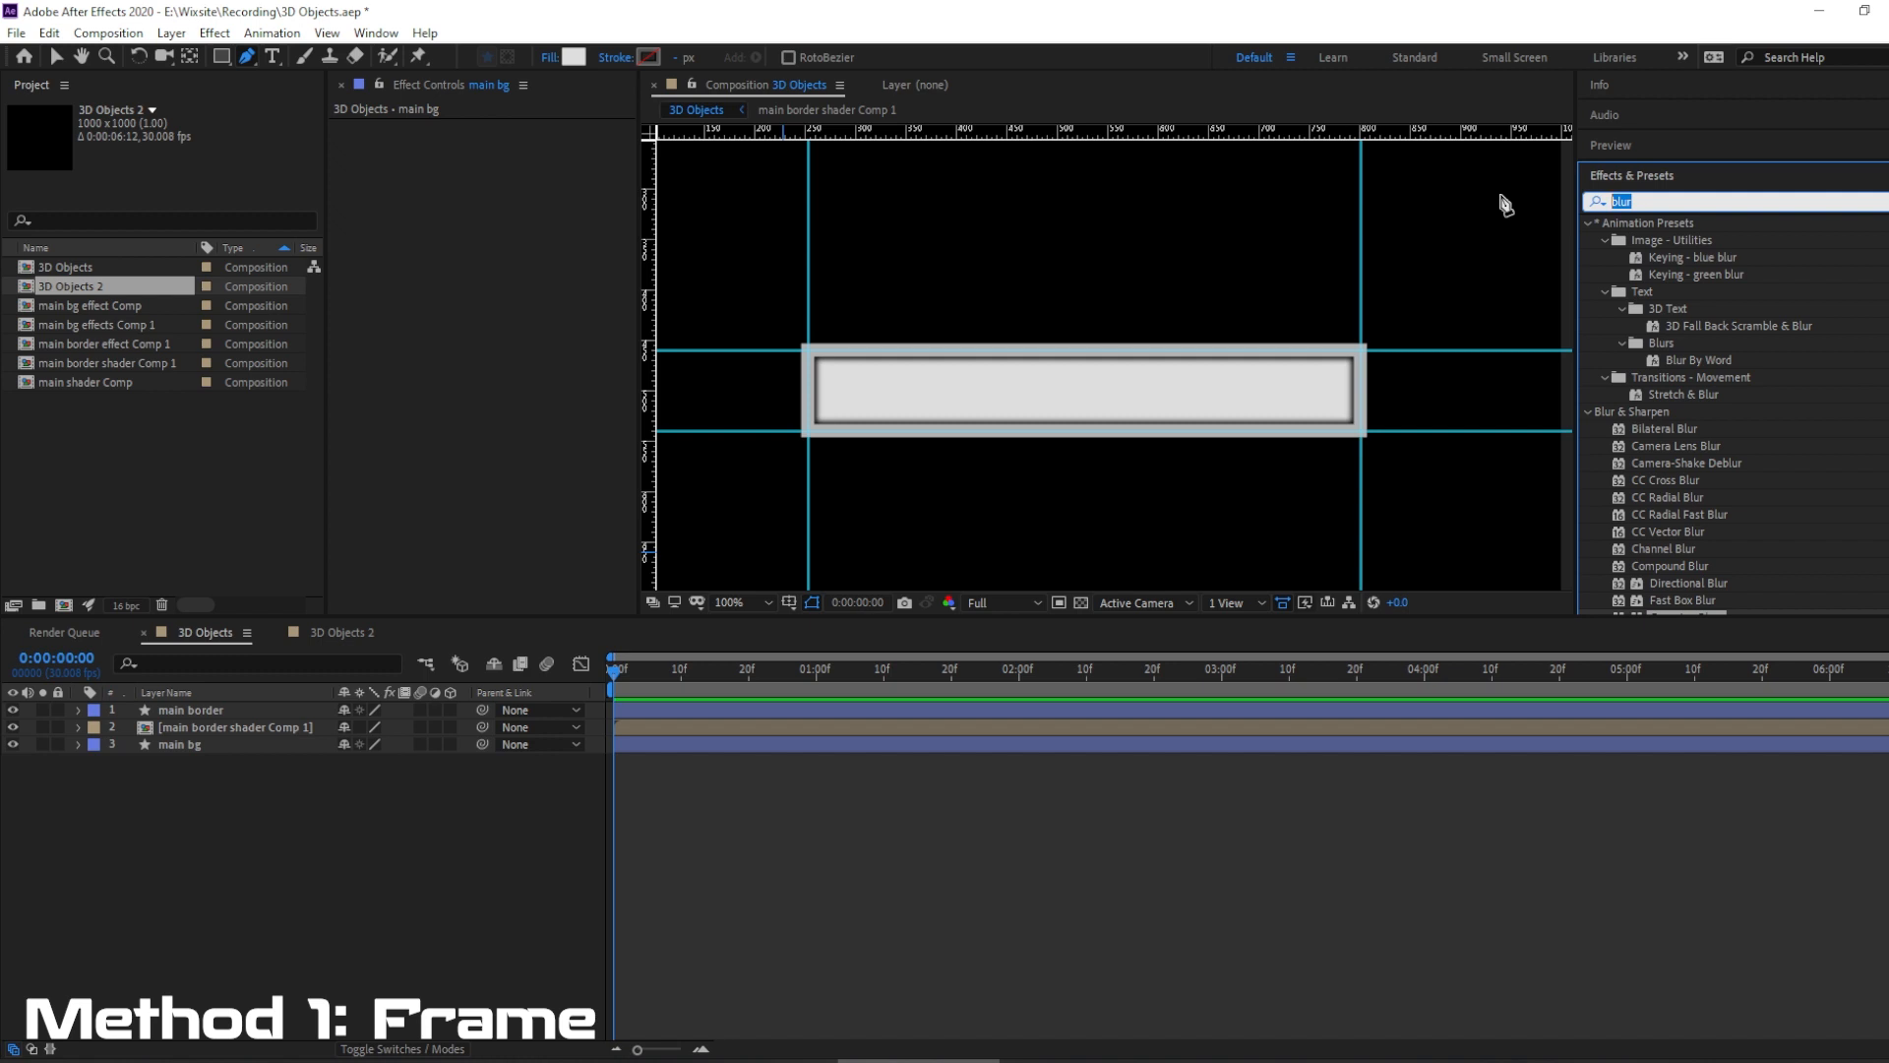
pyautogui.write('bevel')
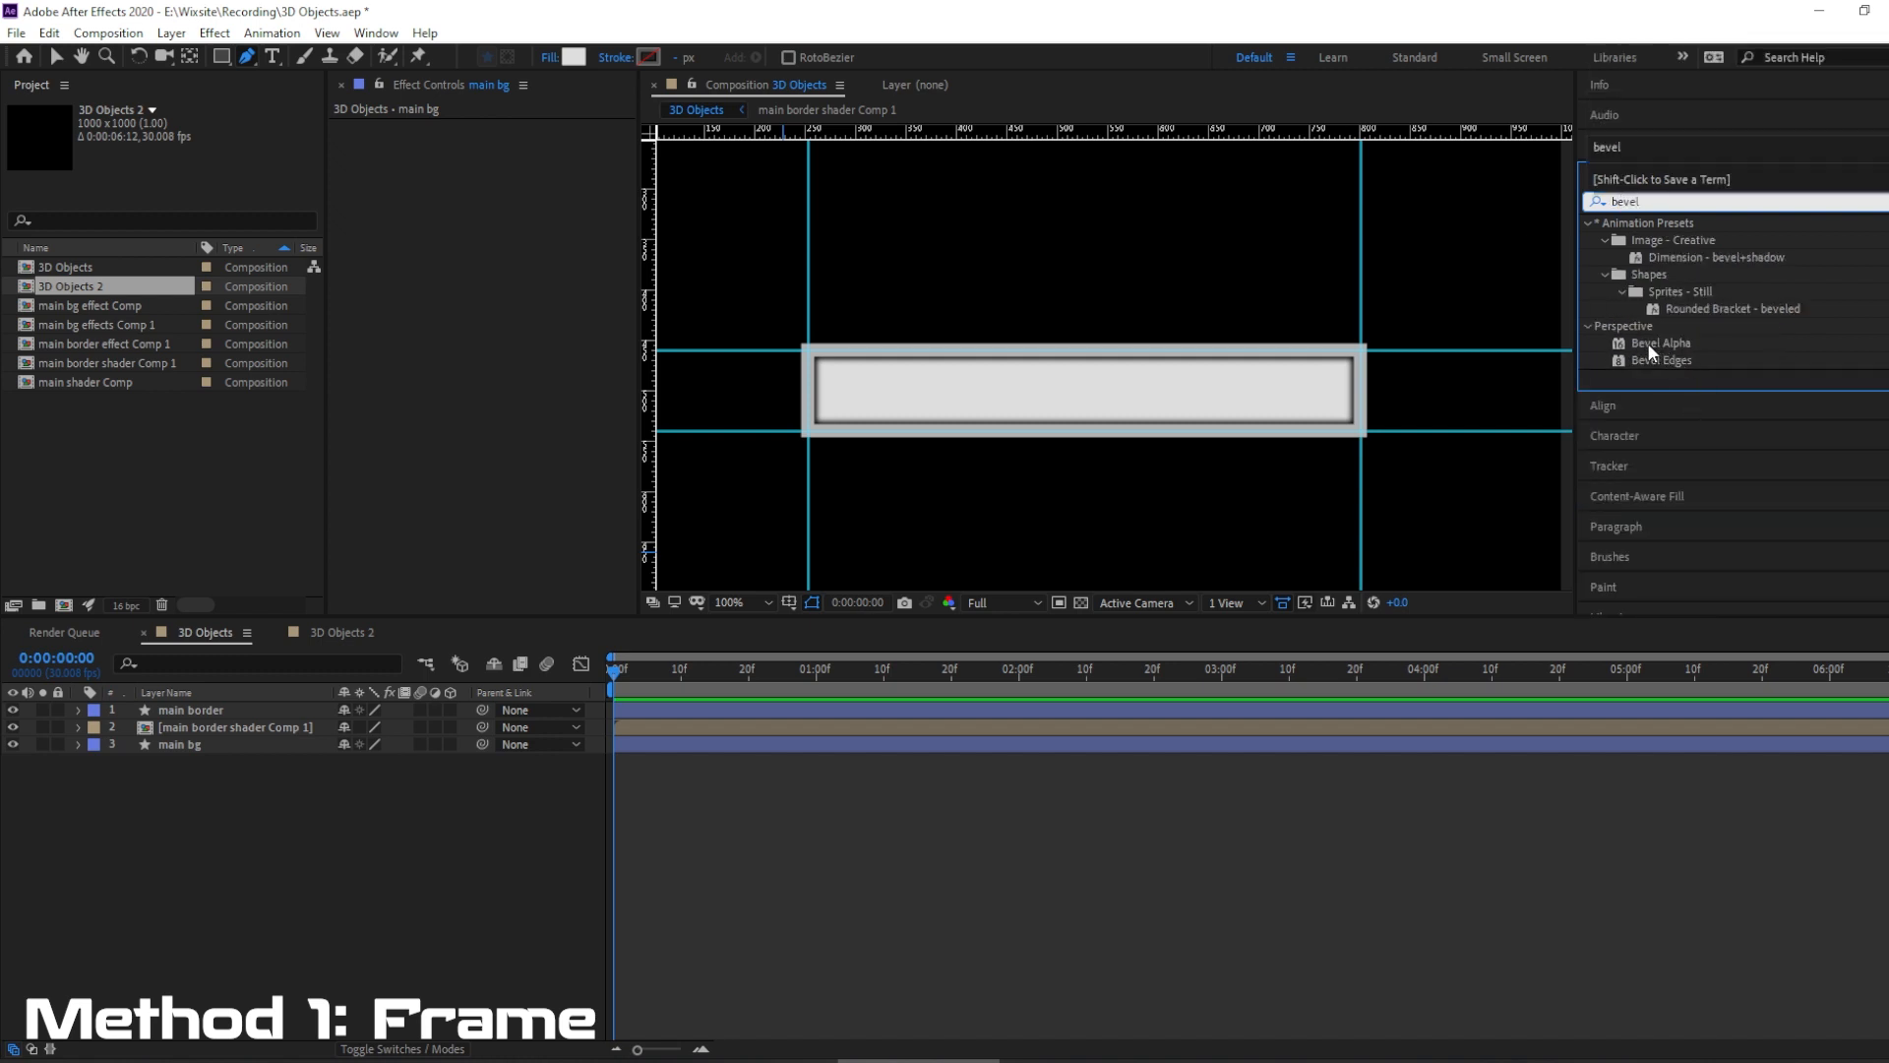
pyautogui.moveTo(1661, 347); pyautogui.dragTo(209, 709)
pyautogui.press('v')
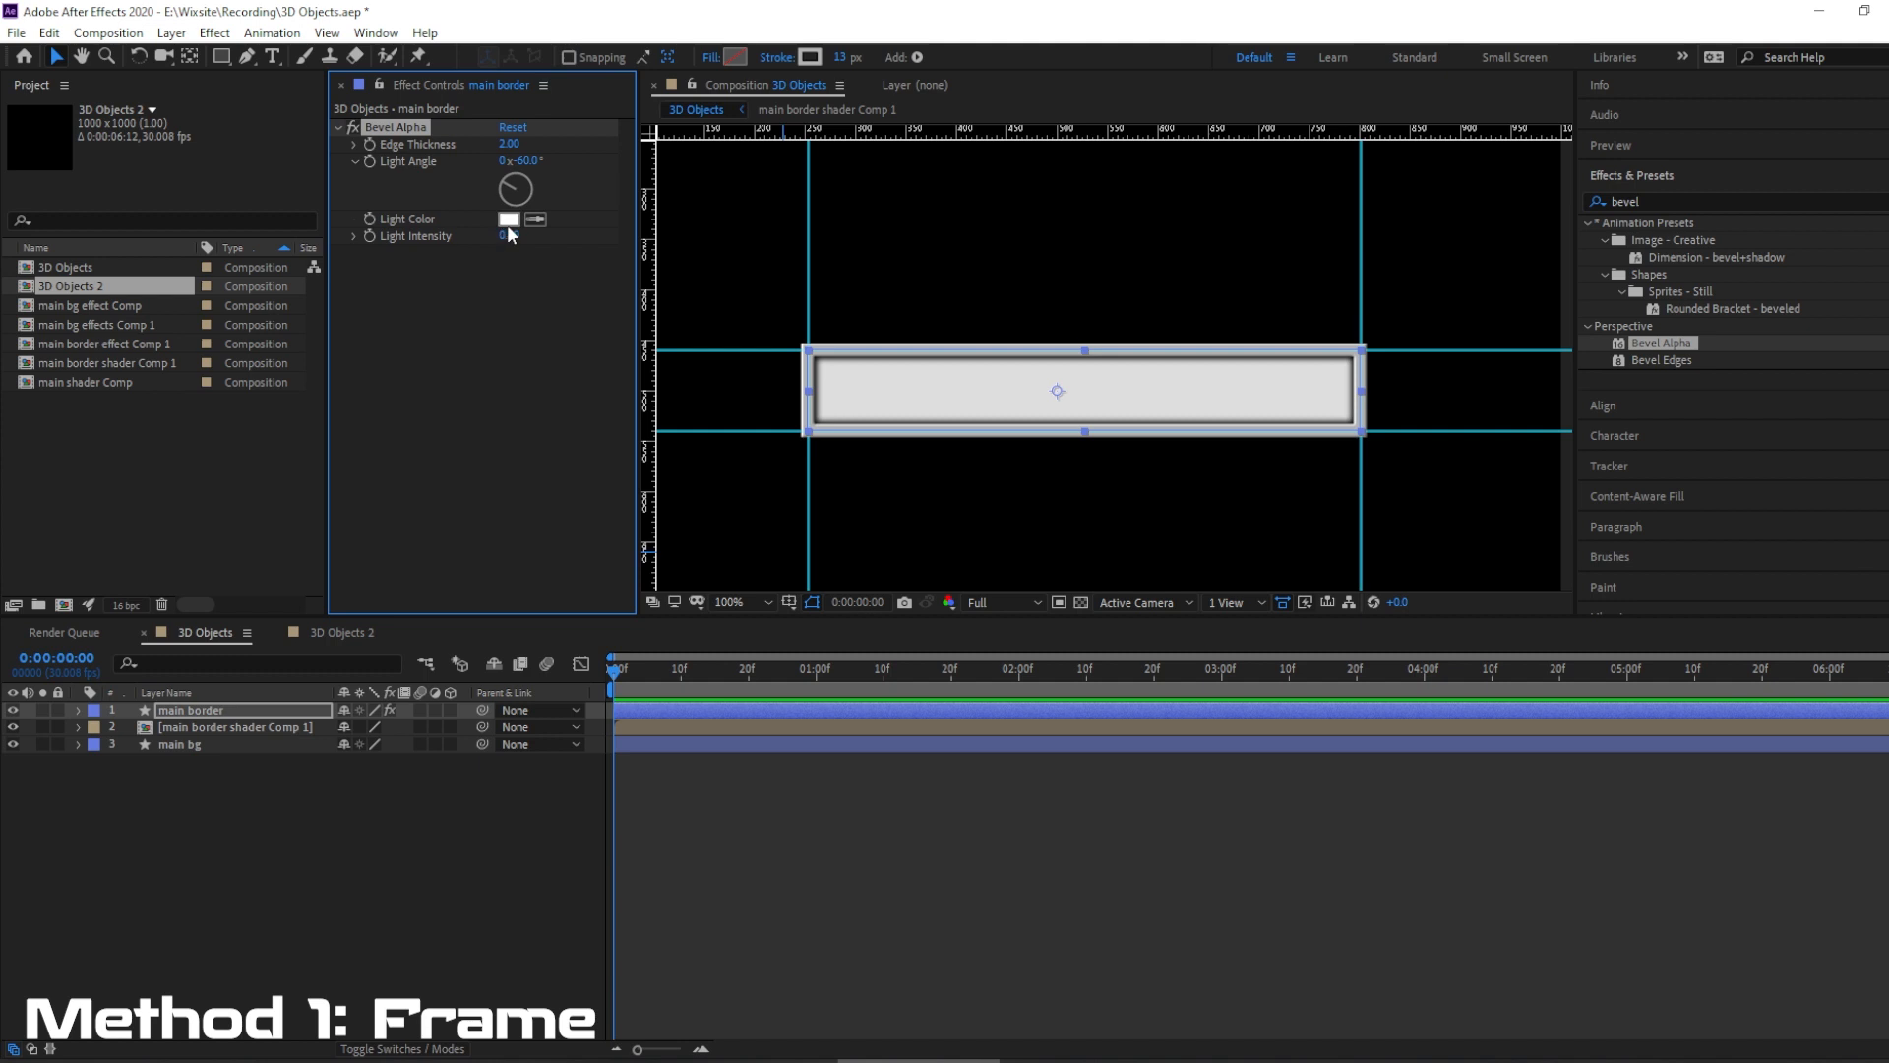
# Deselect the main border layer and hide the guides in the composition view.
pyautogui.click(327, 32)
pyautogui.click(214, 970)
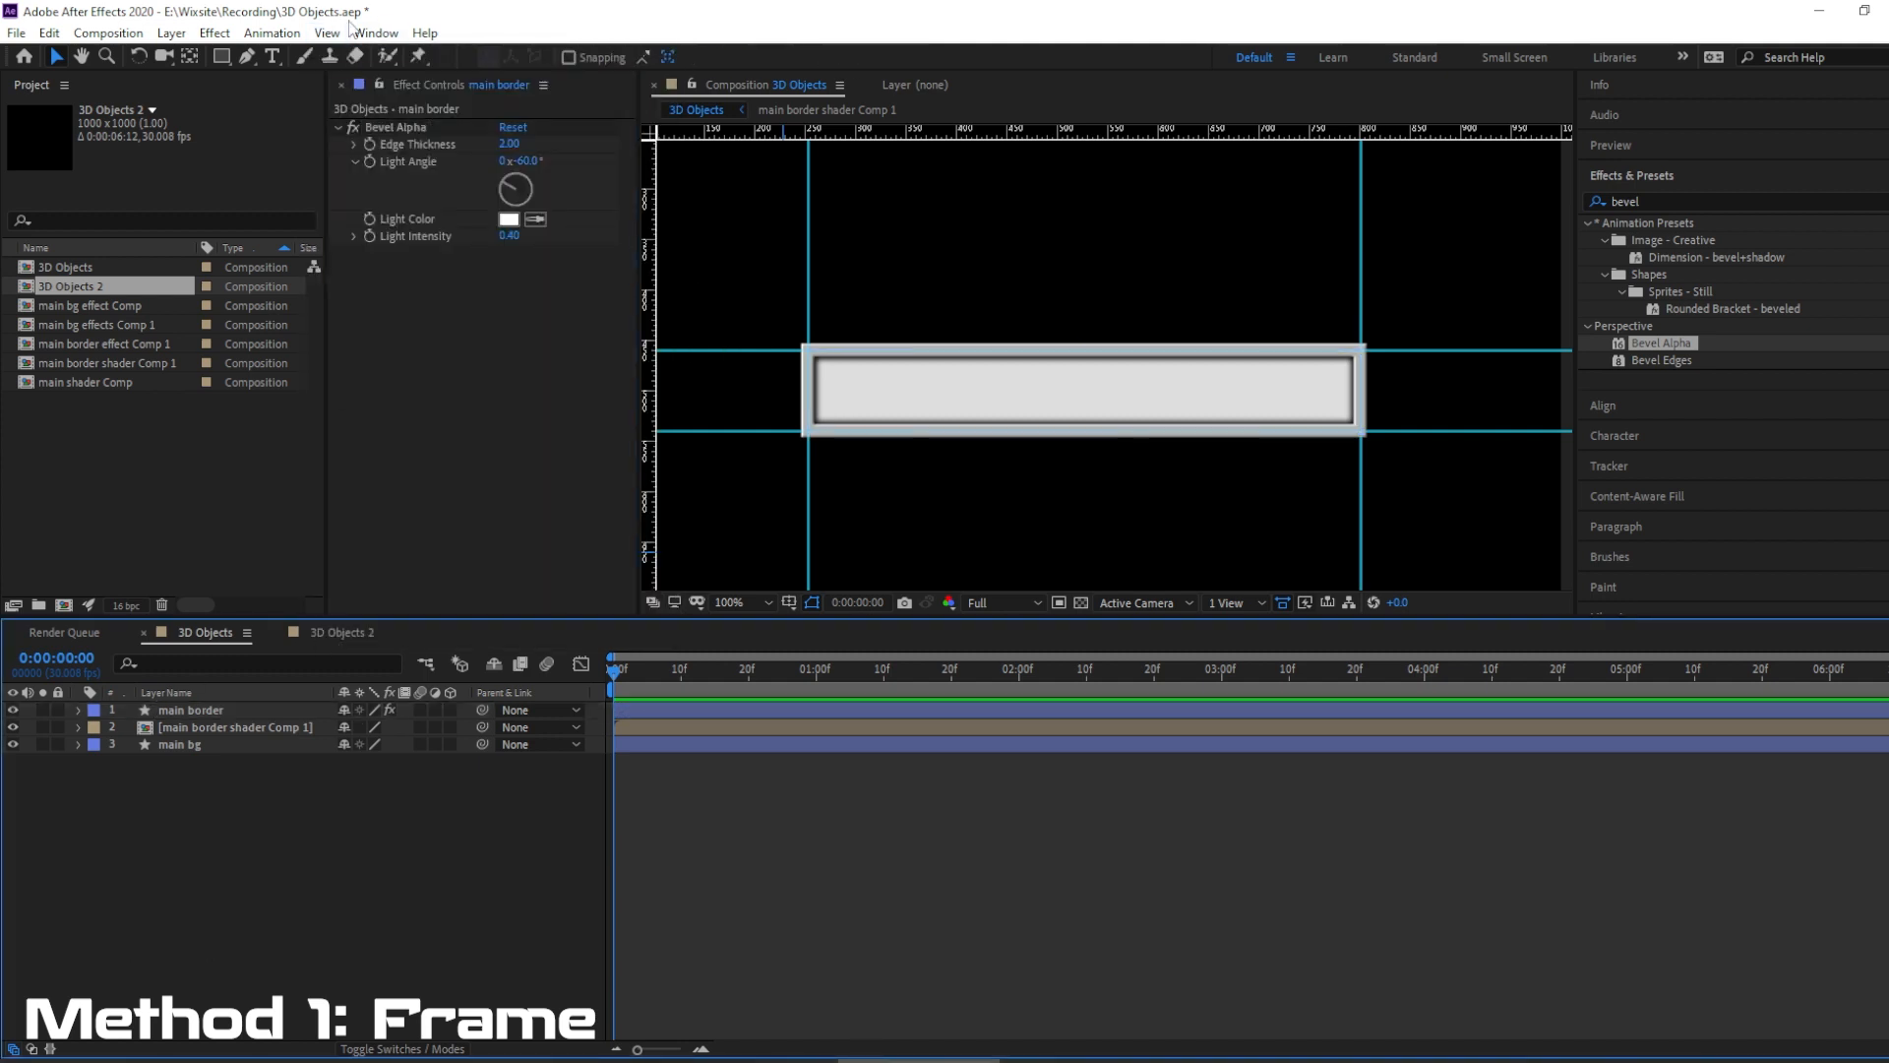
pyautogui.click(327, 32)
pyautogui.click(377, 247)
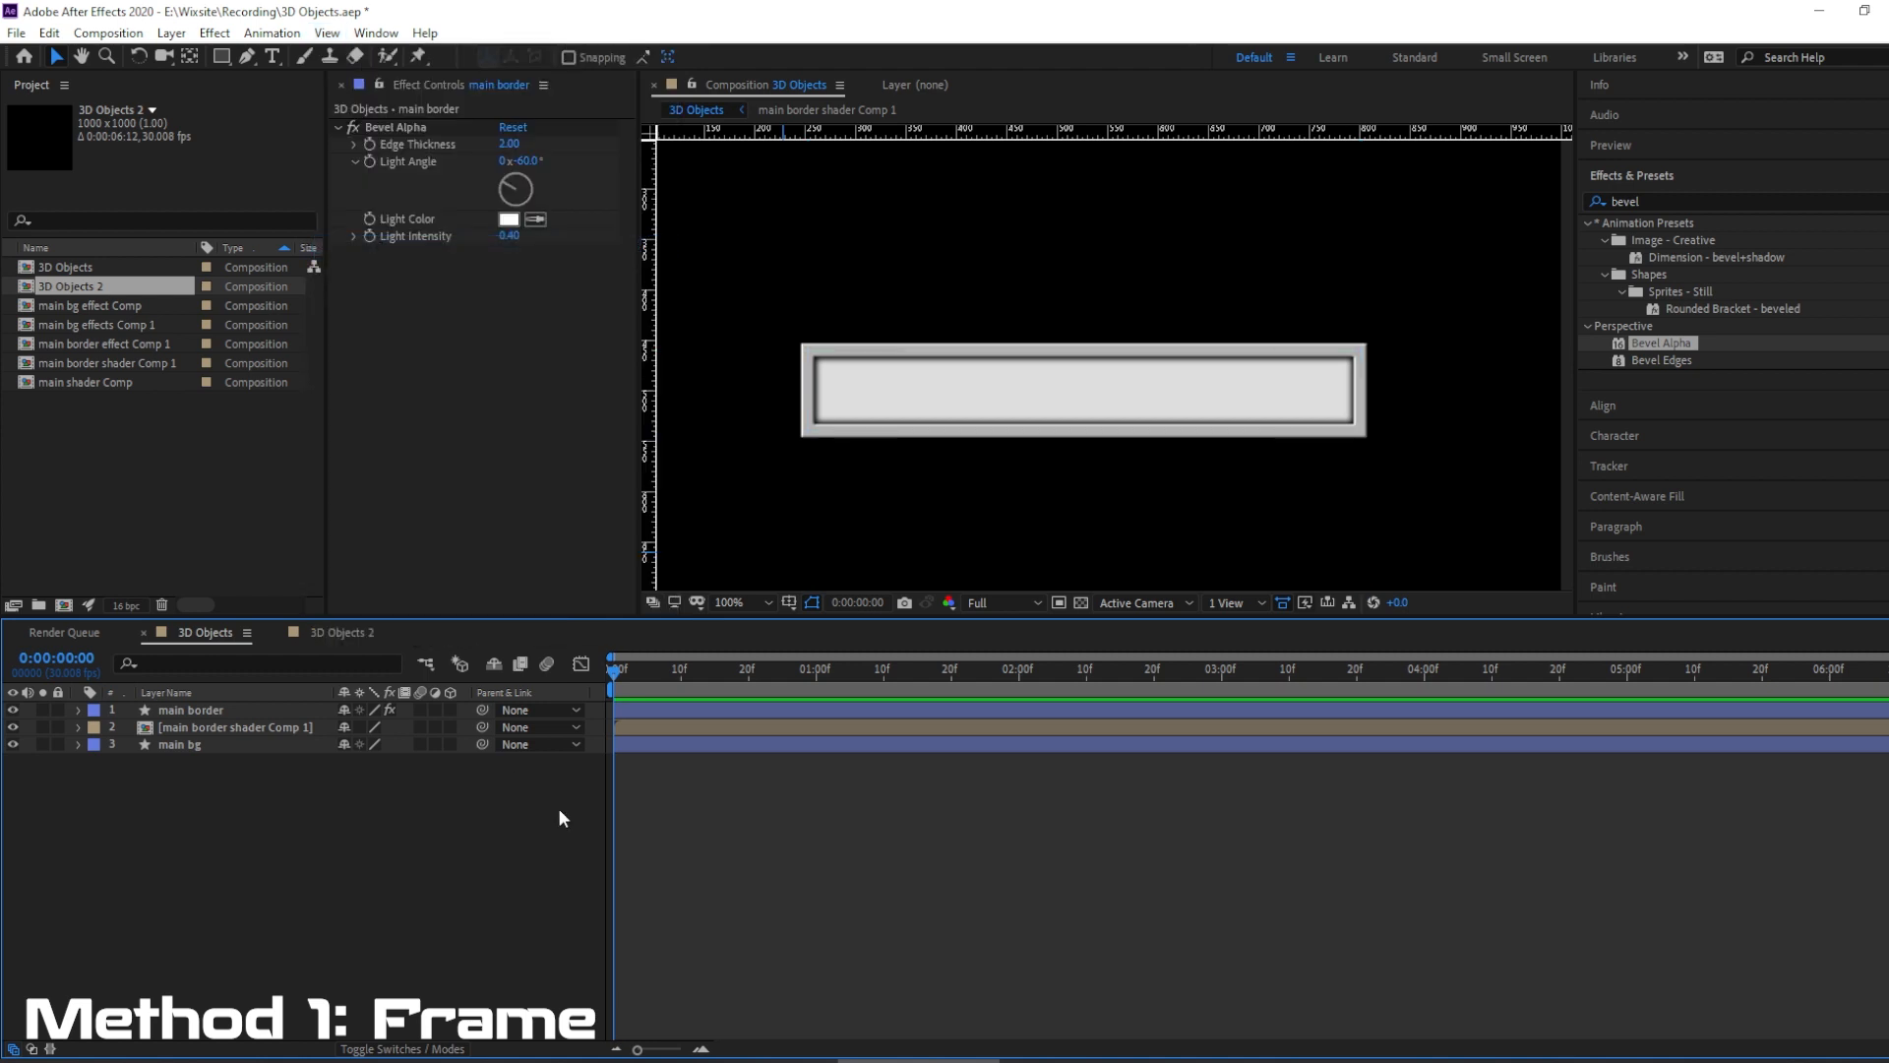
# Set the main border layer's Bevel Alpha Edge Thickness to 2.60 and deselect the layer.
pyautogui.click(202, 716)
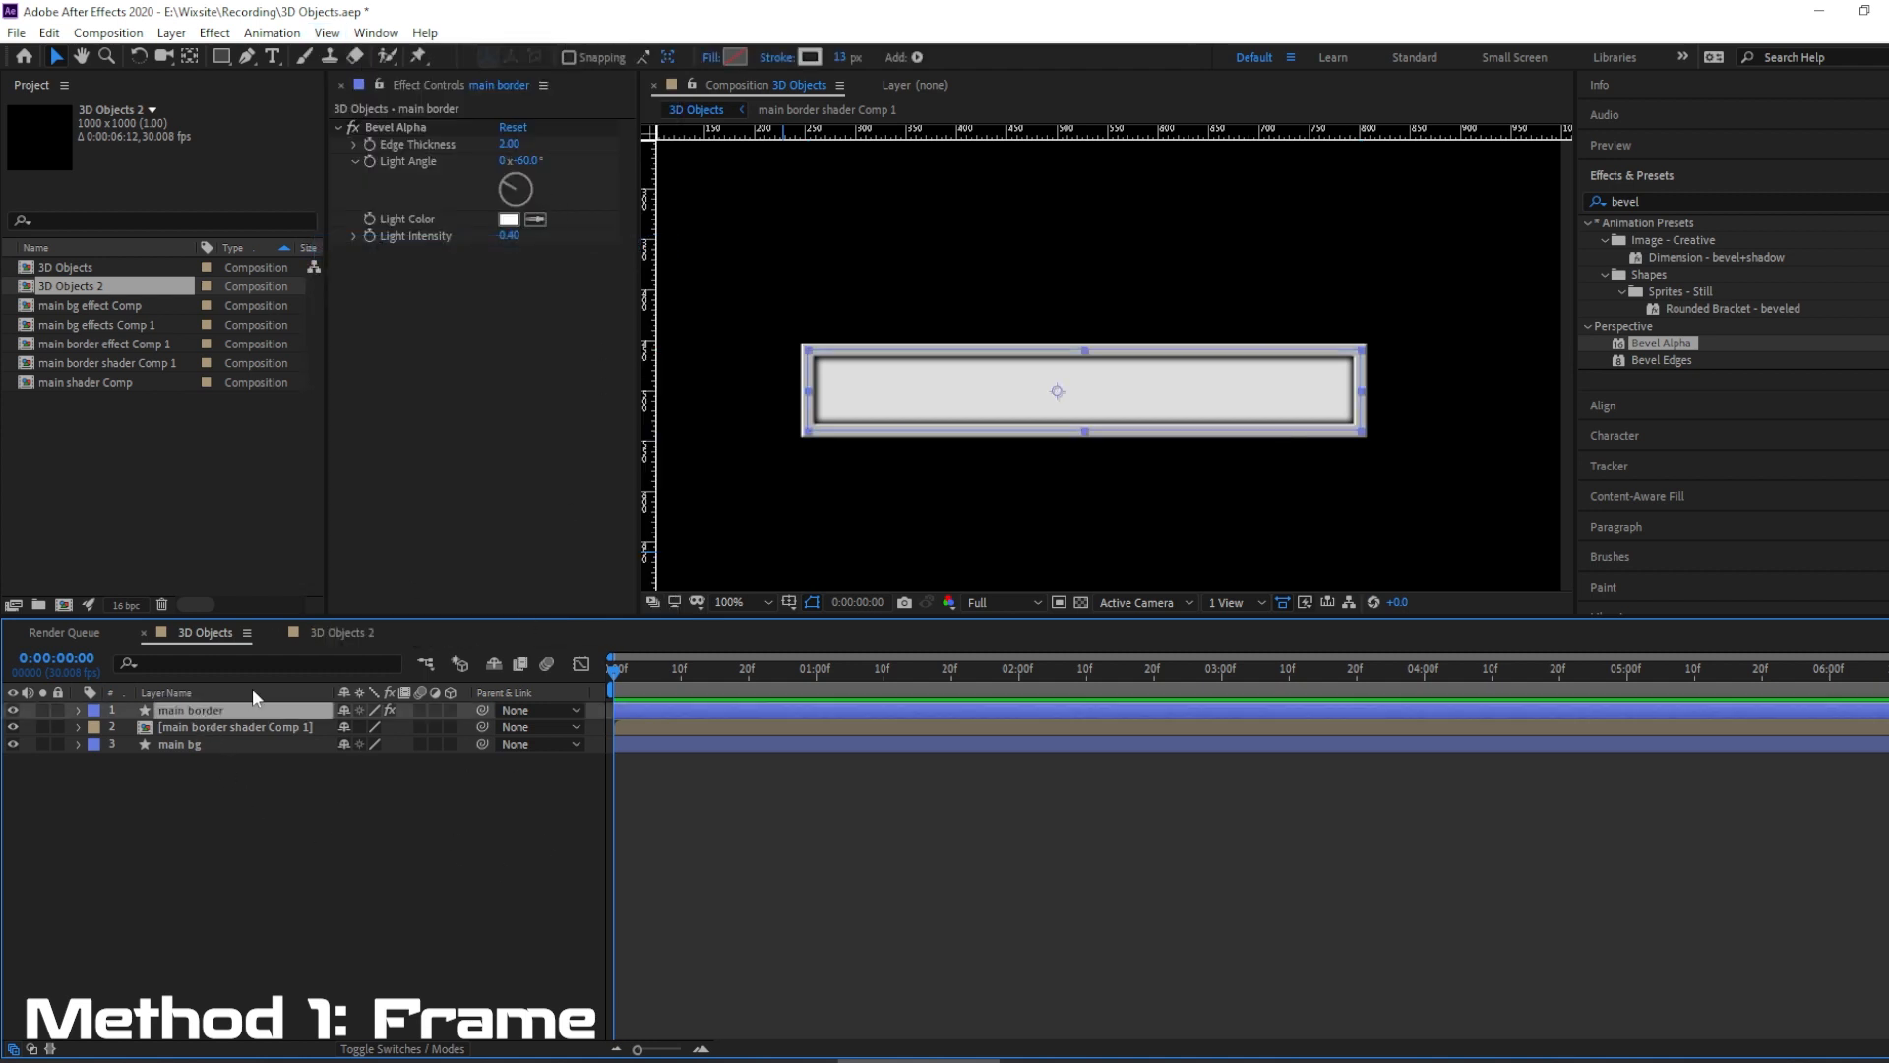
pyautogui.click(512, 146)
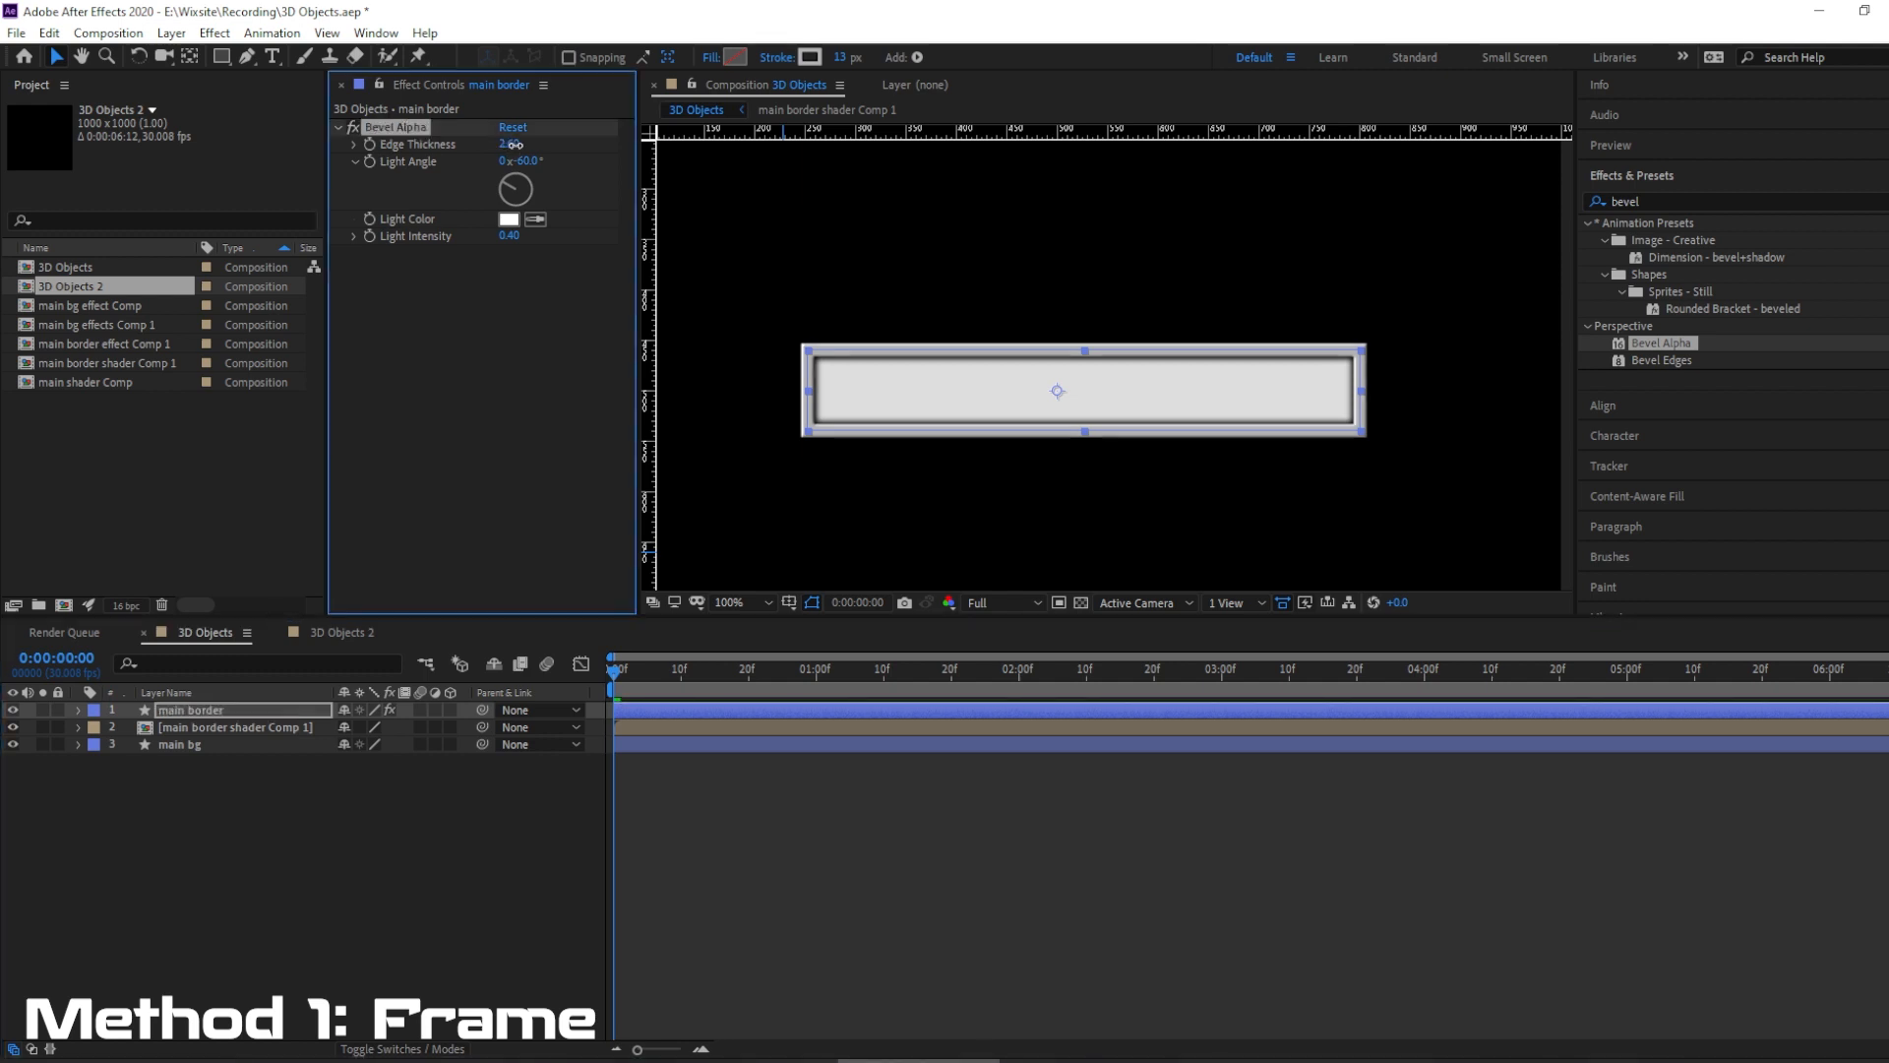
pyautogui.click(306, 866)
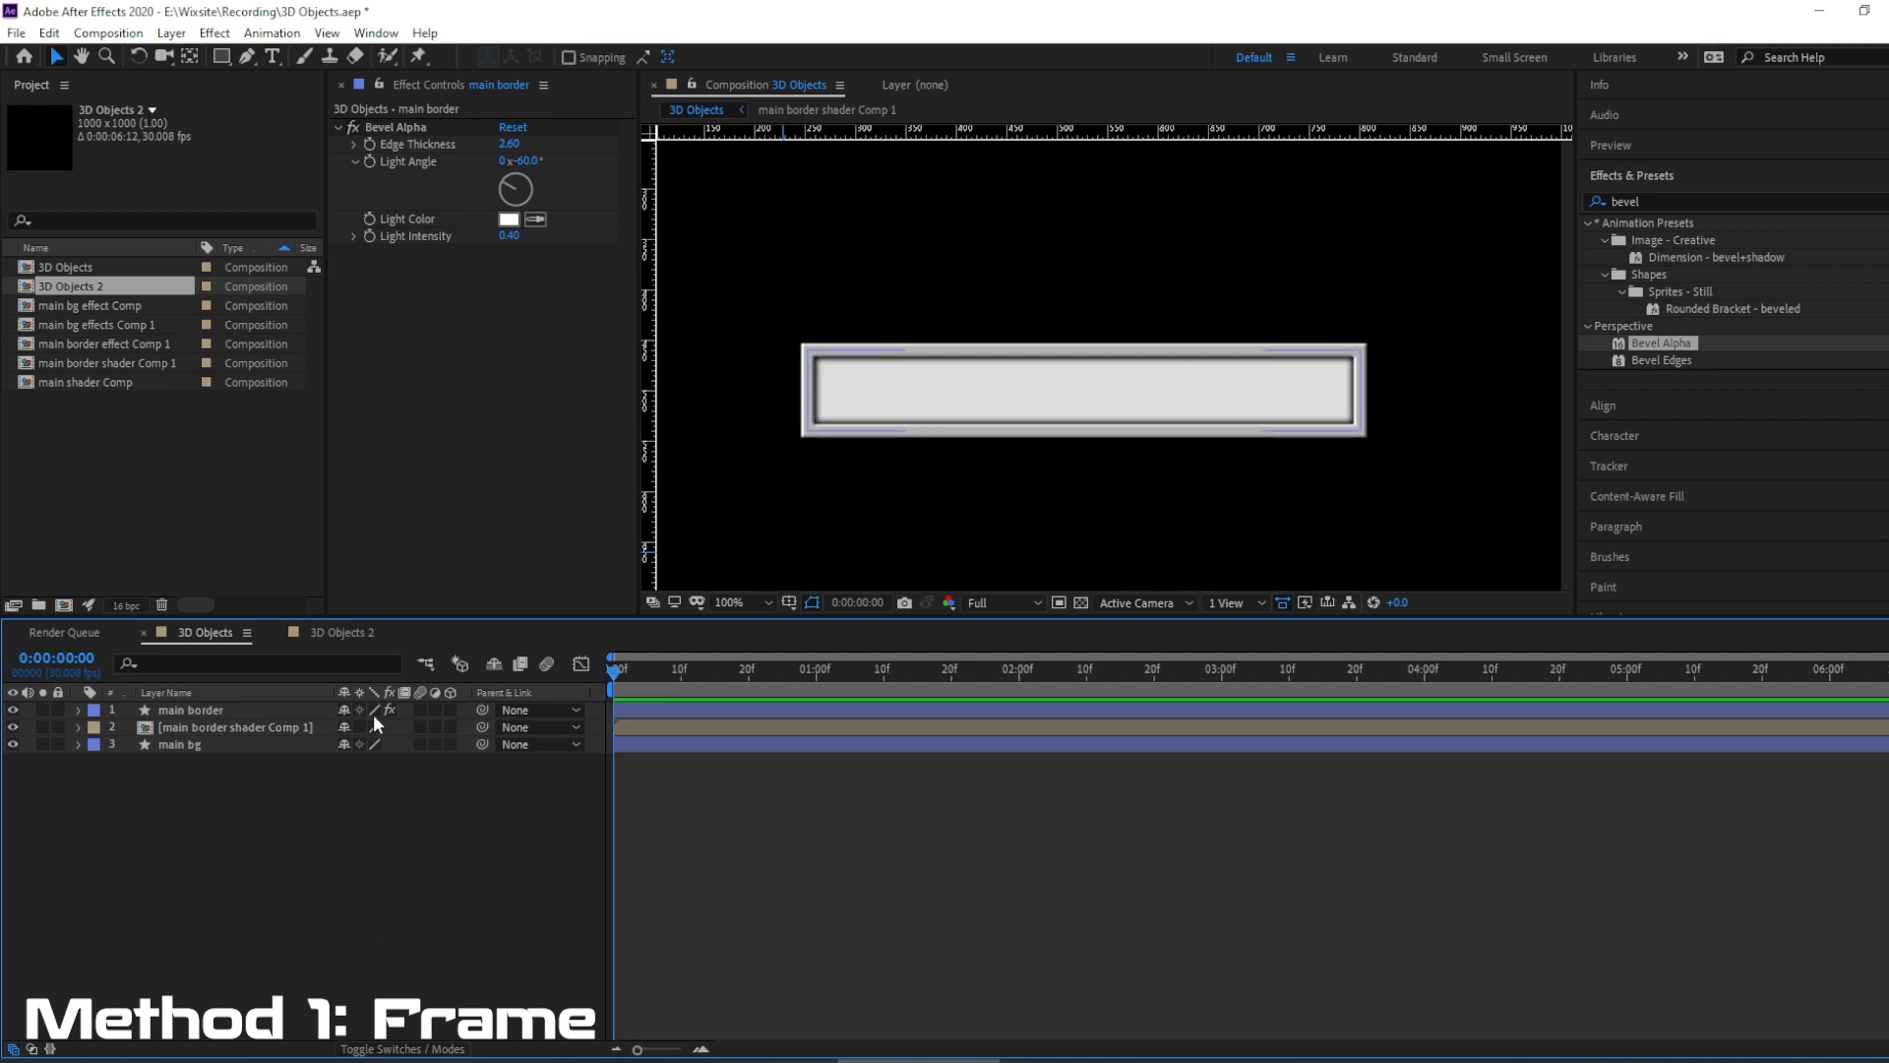
# Duplicate the main bg layer and rename the copy "main bg effects".
pyautogui.click(173, 744)
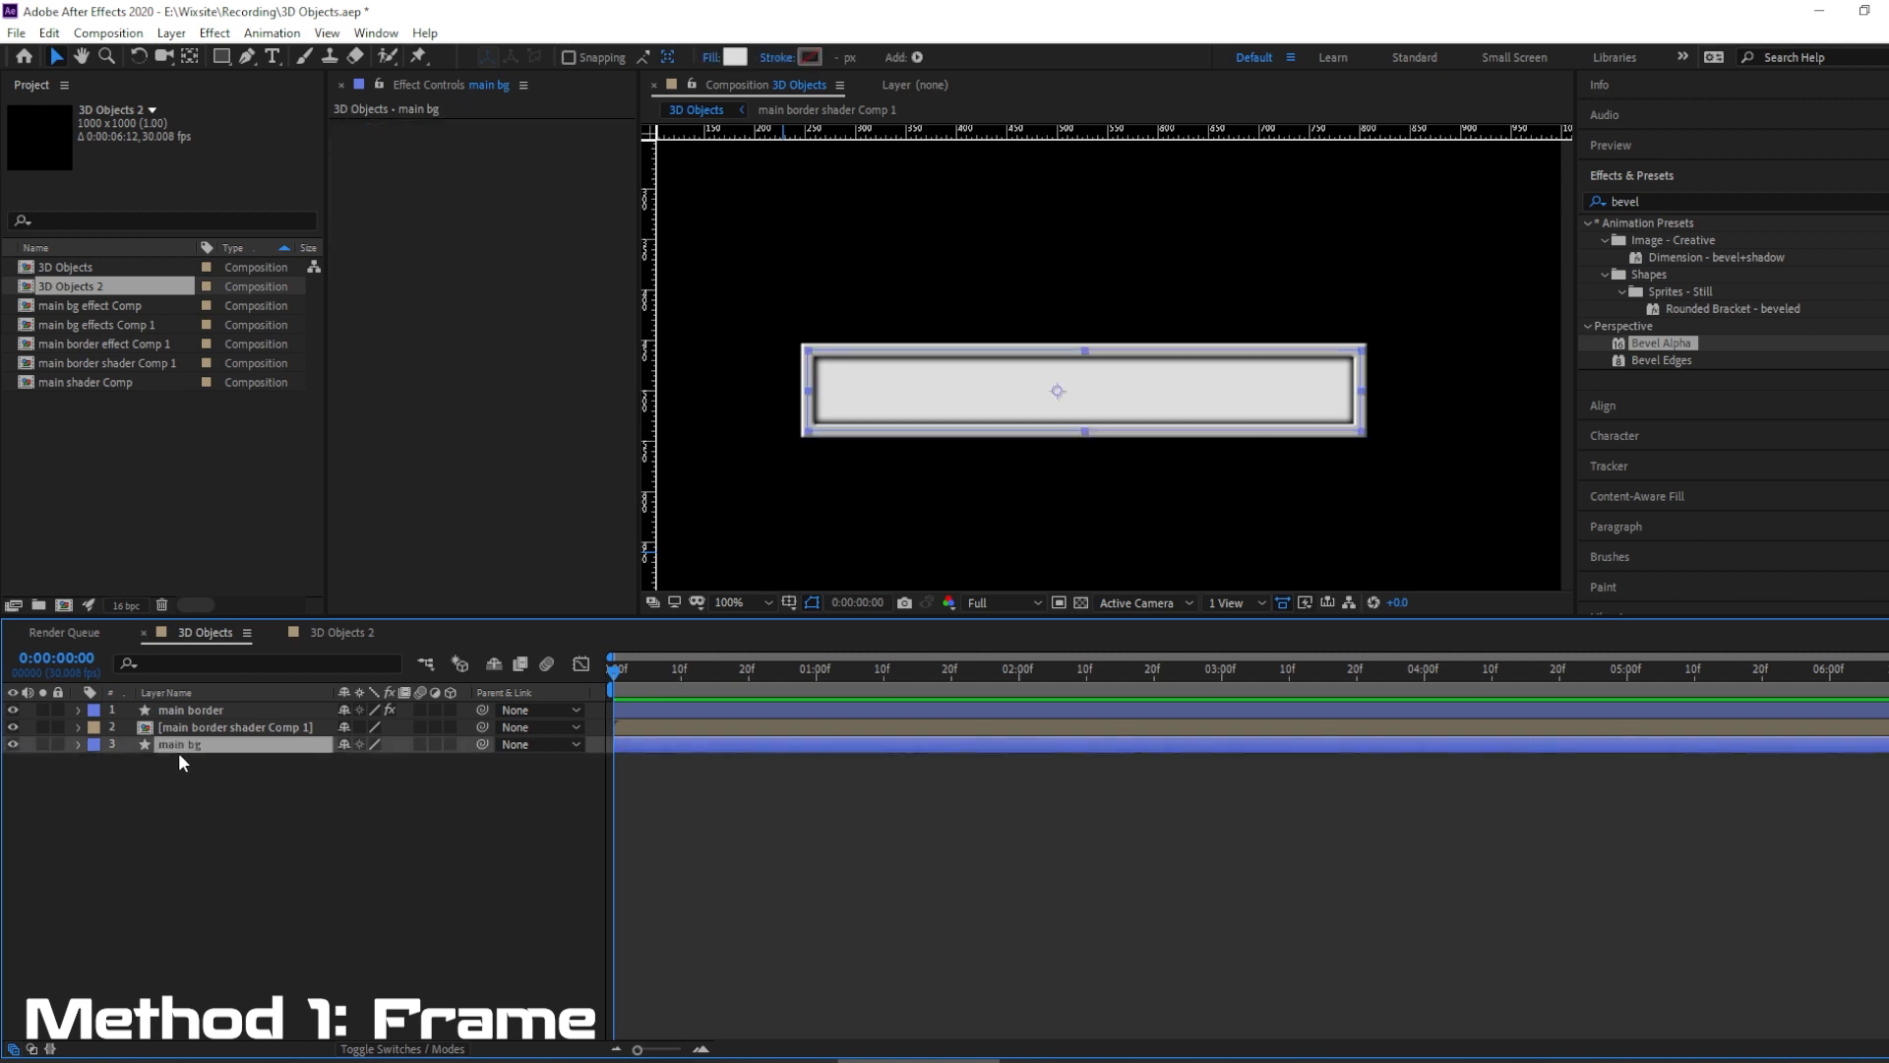
pyautogui.click(49, 33)
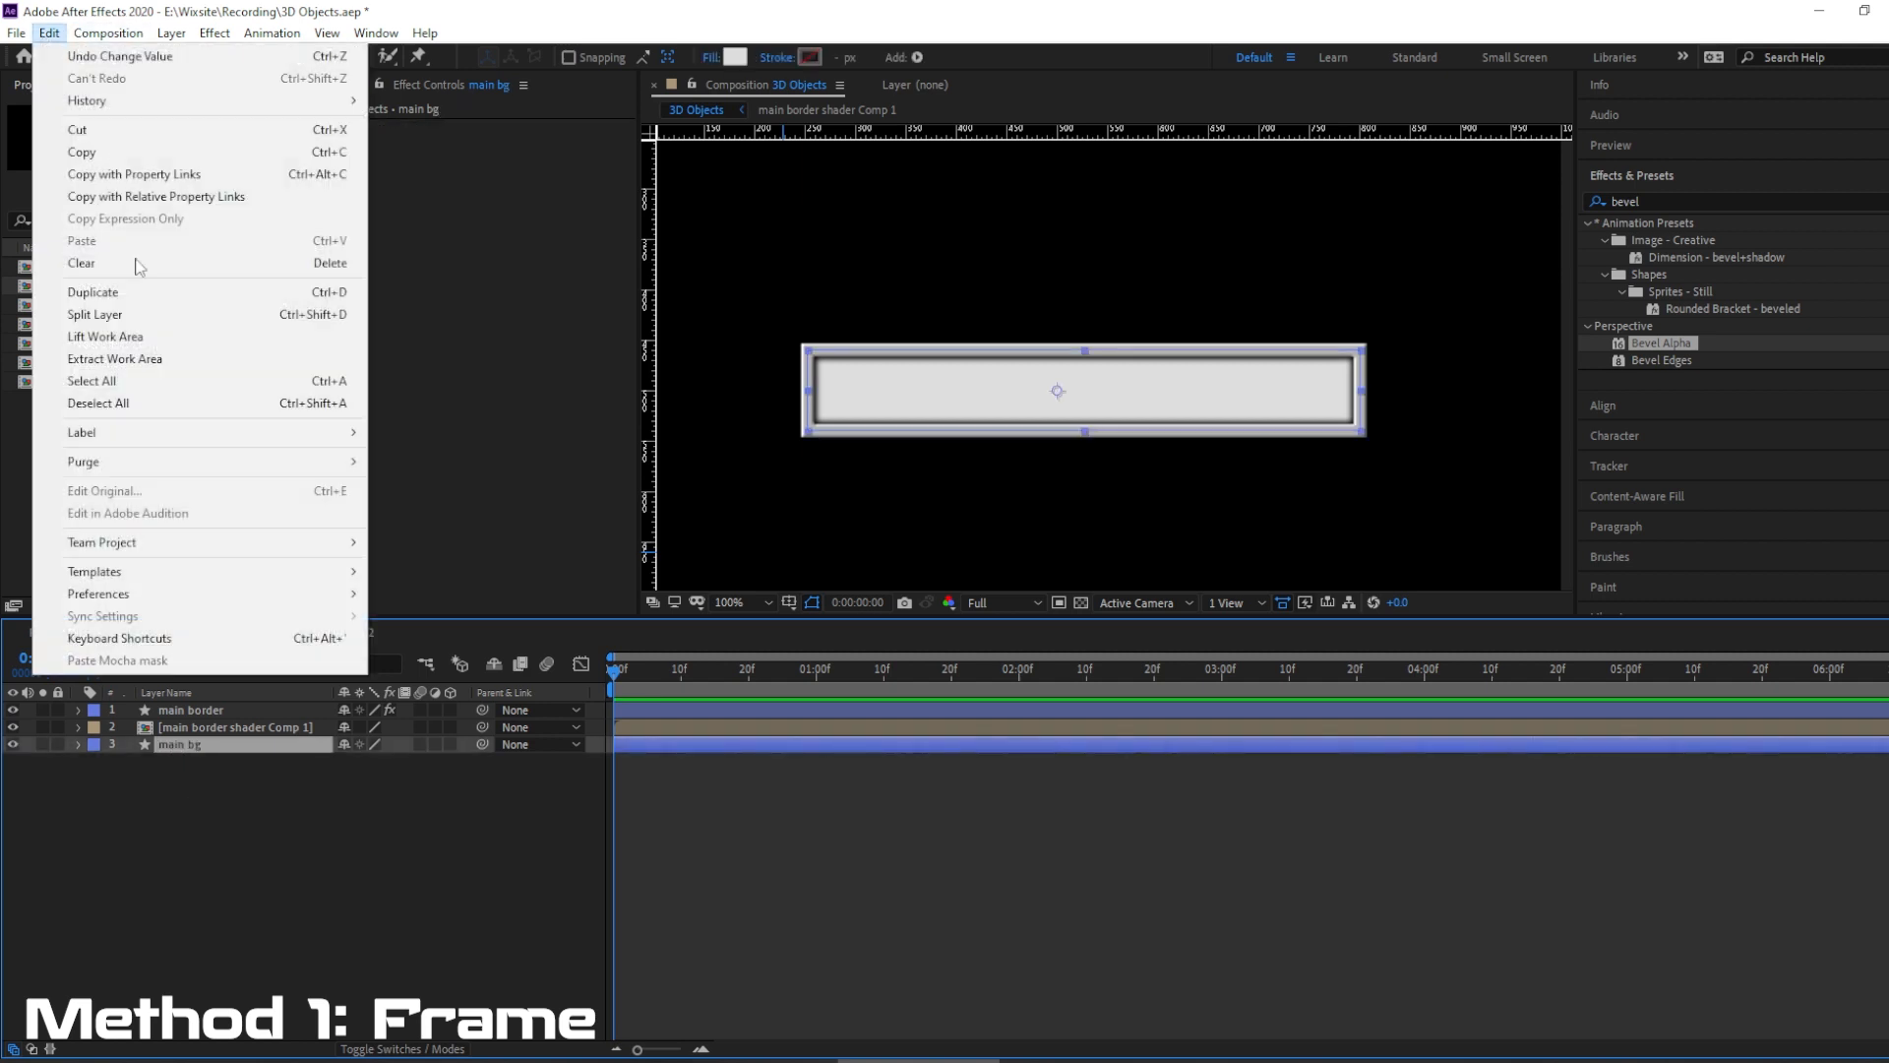
pyautogui.click(131, 296)
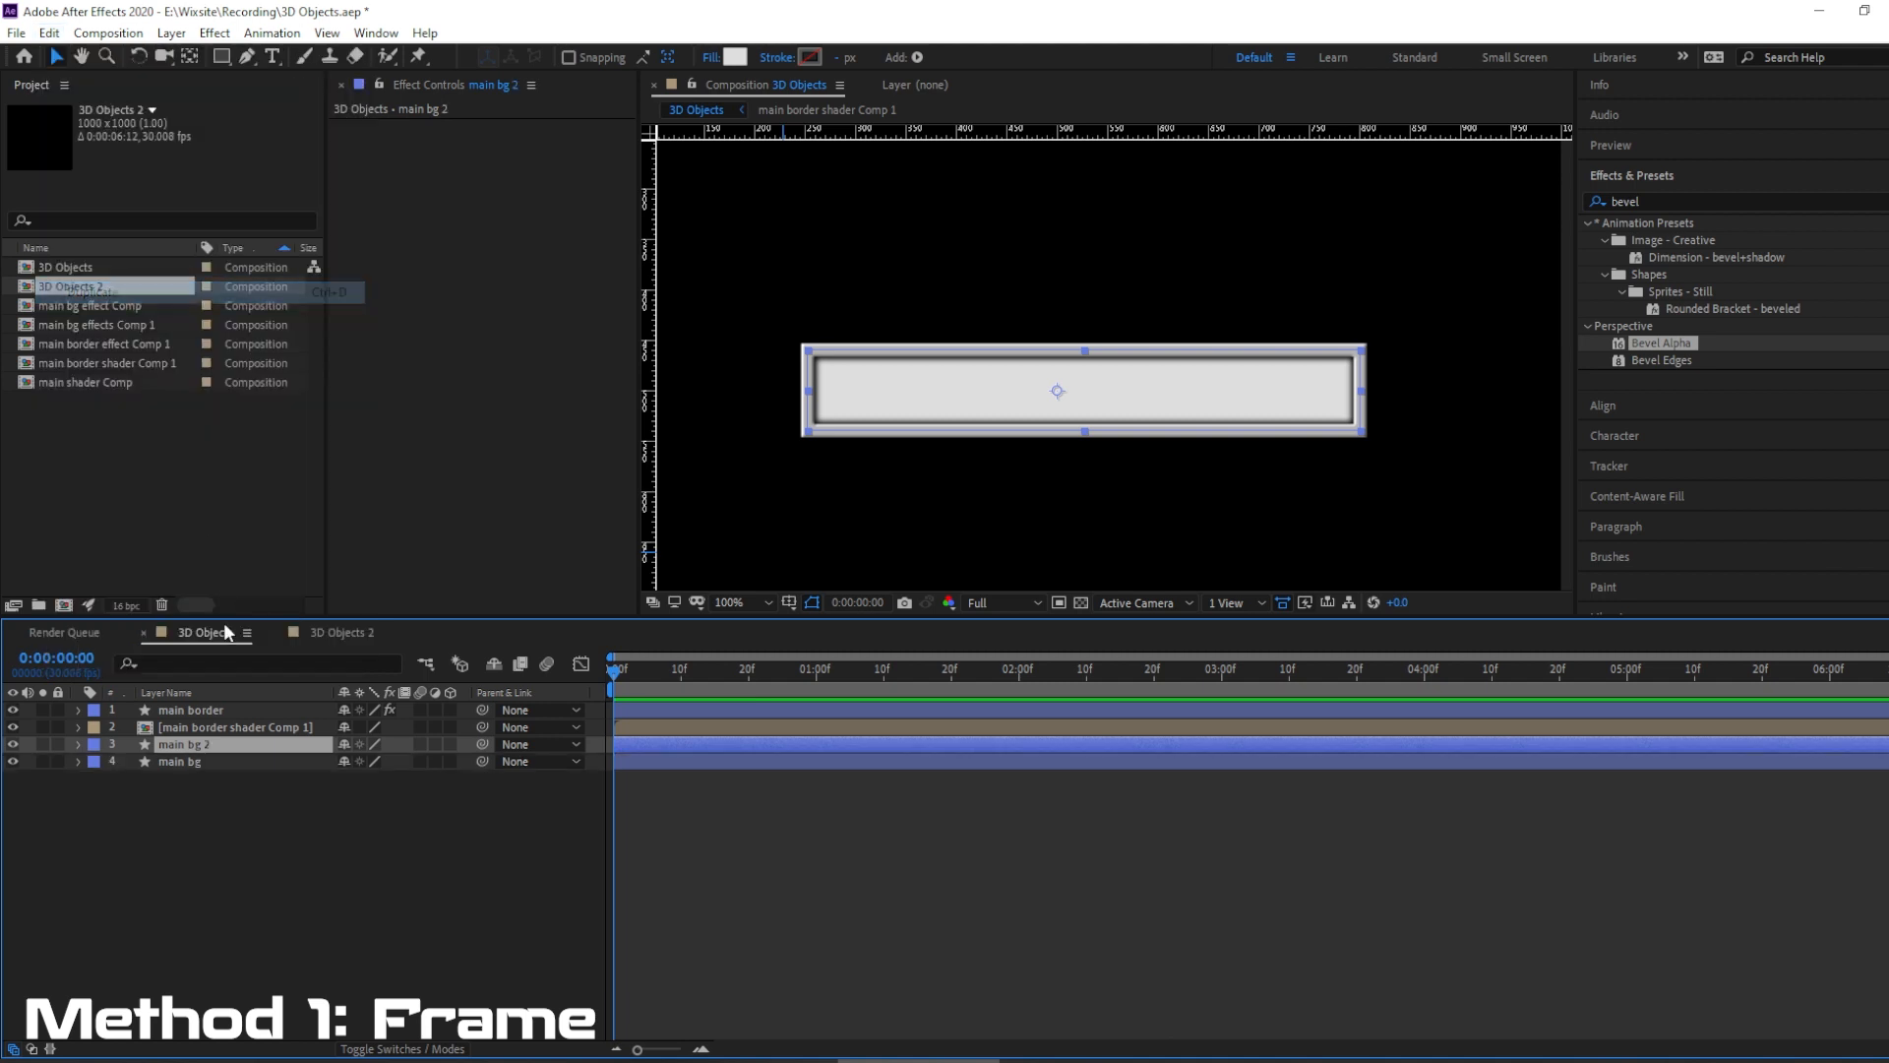
pyautogui.press('Return')
pyautogui.click(213, 744)
pyautogui.press('BackSpace')
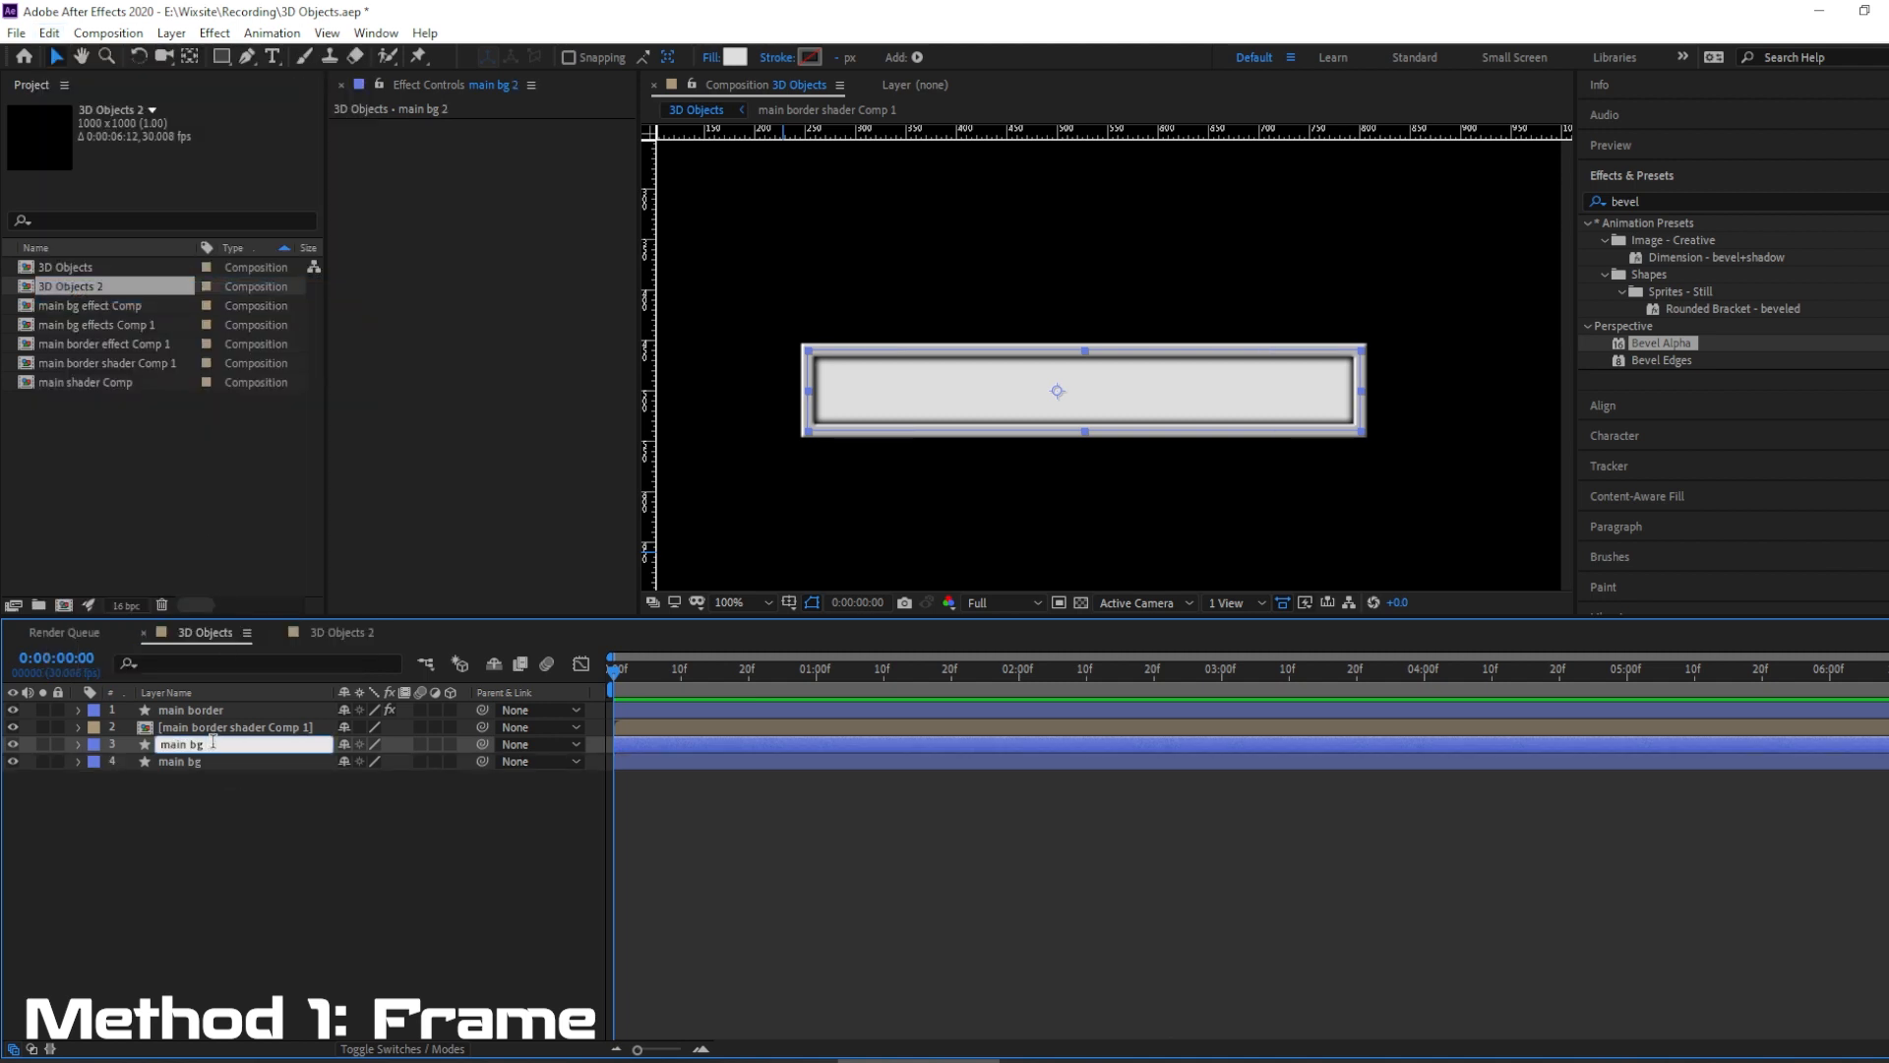
pyautogui.write('effects')
pyautogui.press('Return')
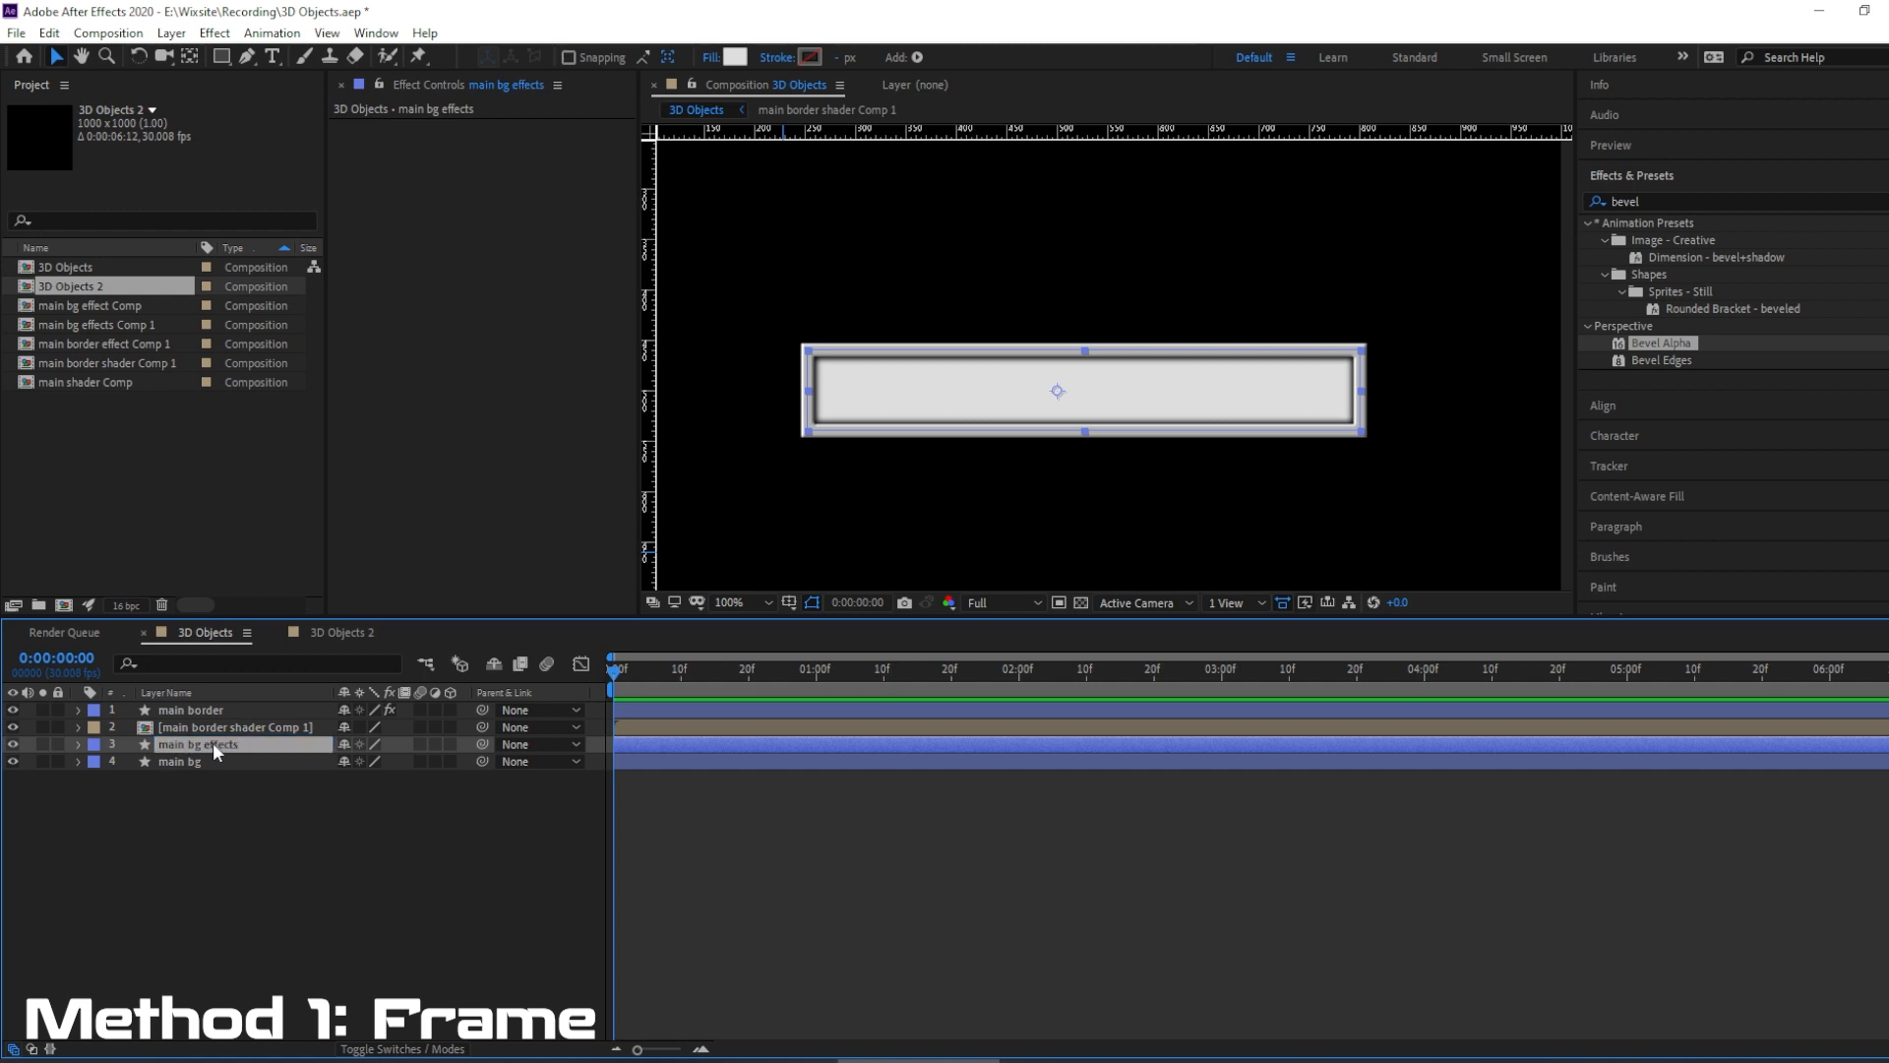
# Apply the Noise HLS effect to the main bg effects layer and set its Lightness to 18.0%.
pyautogui.click(1665, 200)
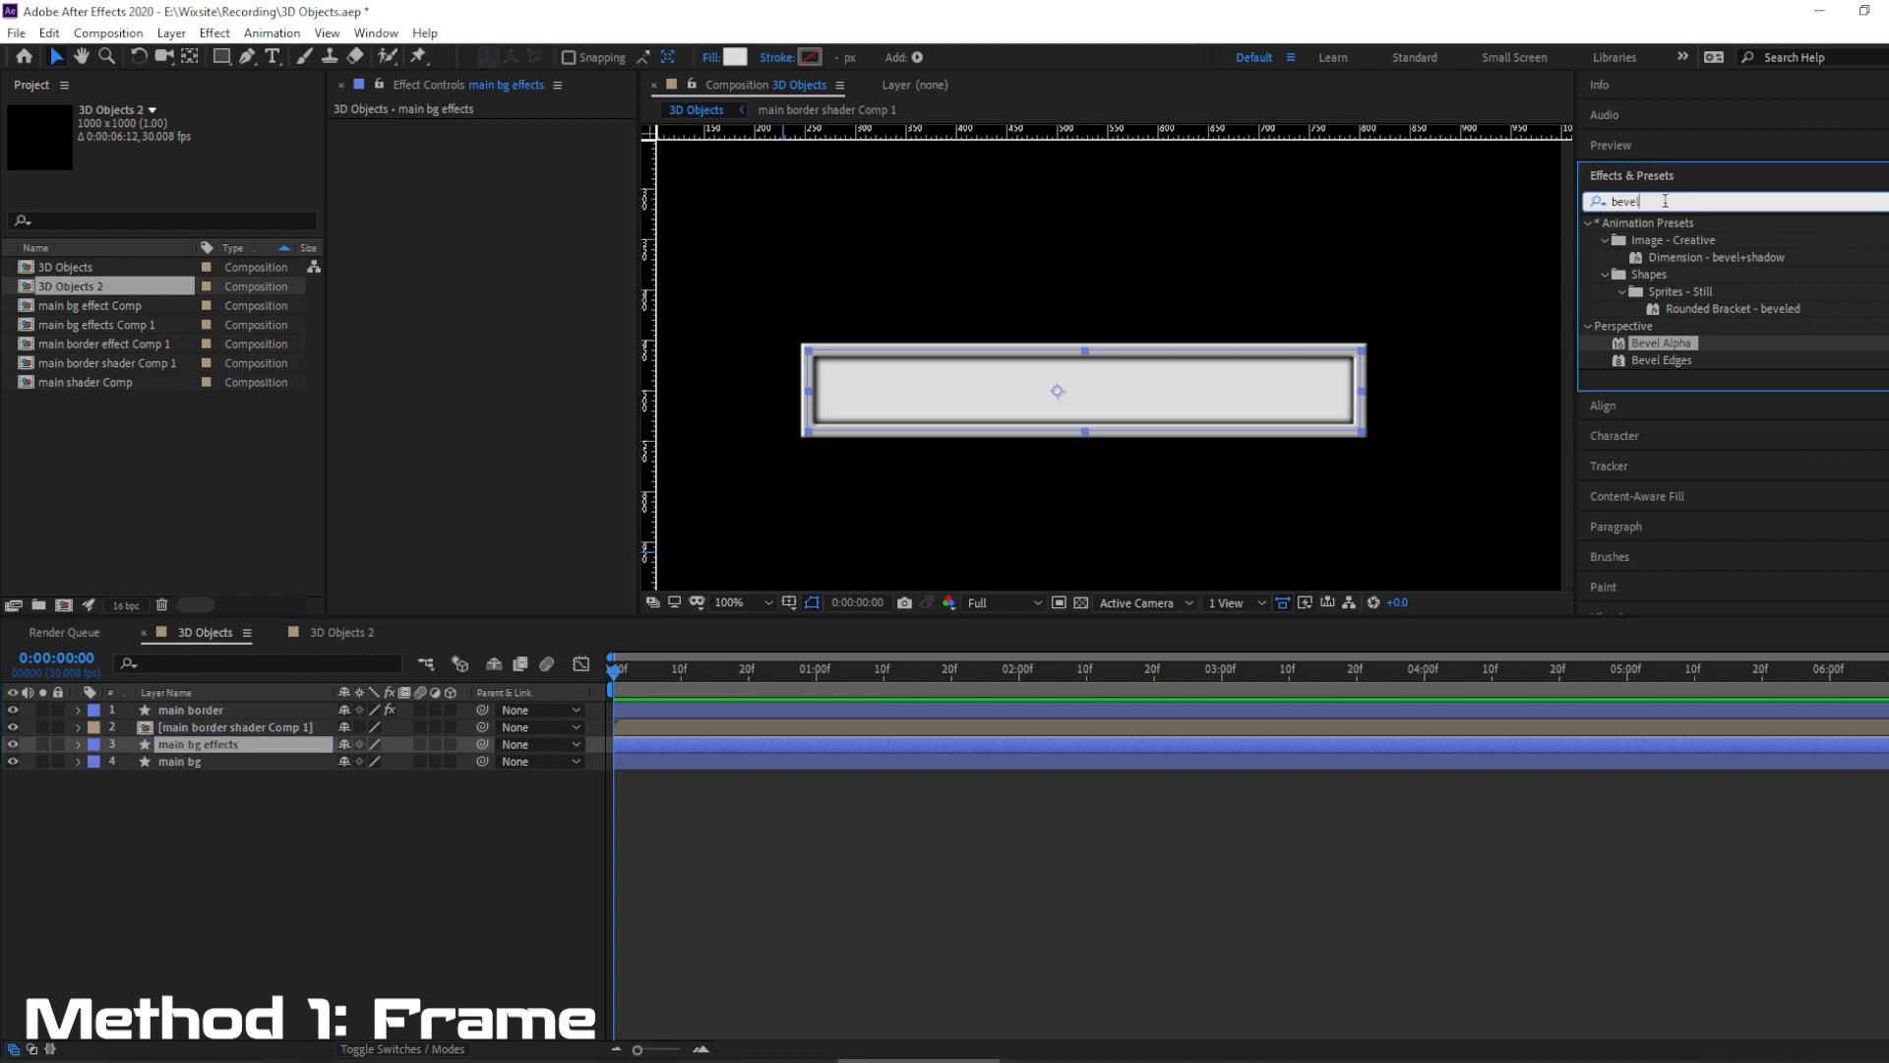
pyautogui.moveTo(1665, 201); pyautogui.dragTo(1528, 201)
pyautogui.write('noise')
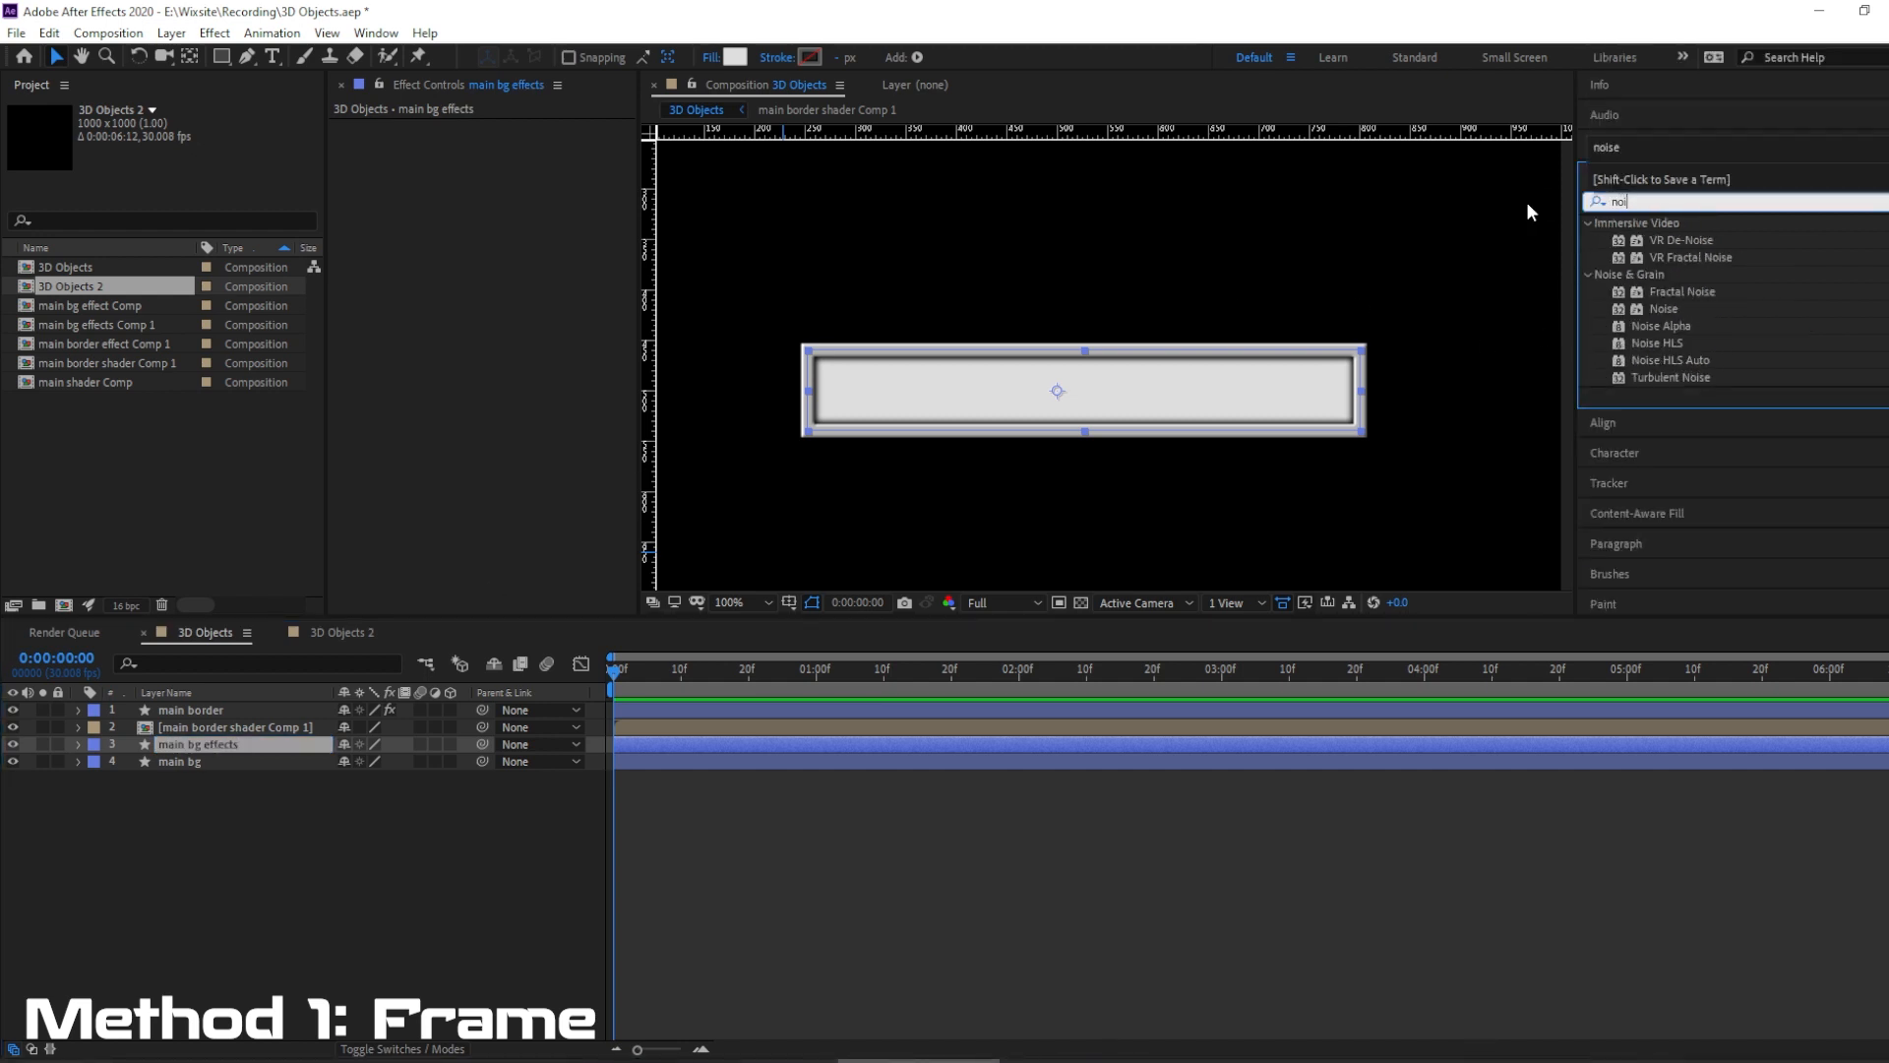
pyautogui.click(1665, 340)
pyautogui.moveTo(1664, 339); pyautogui.dragTo(174, 746)
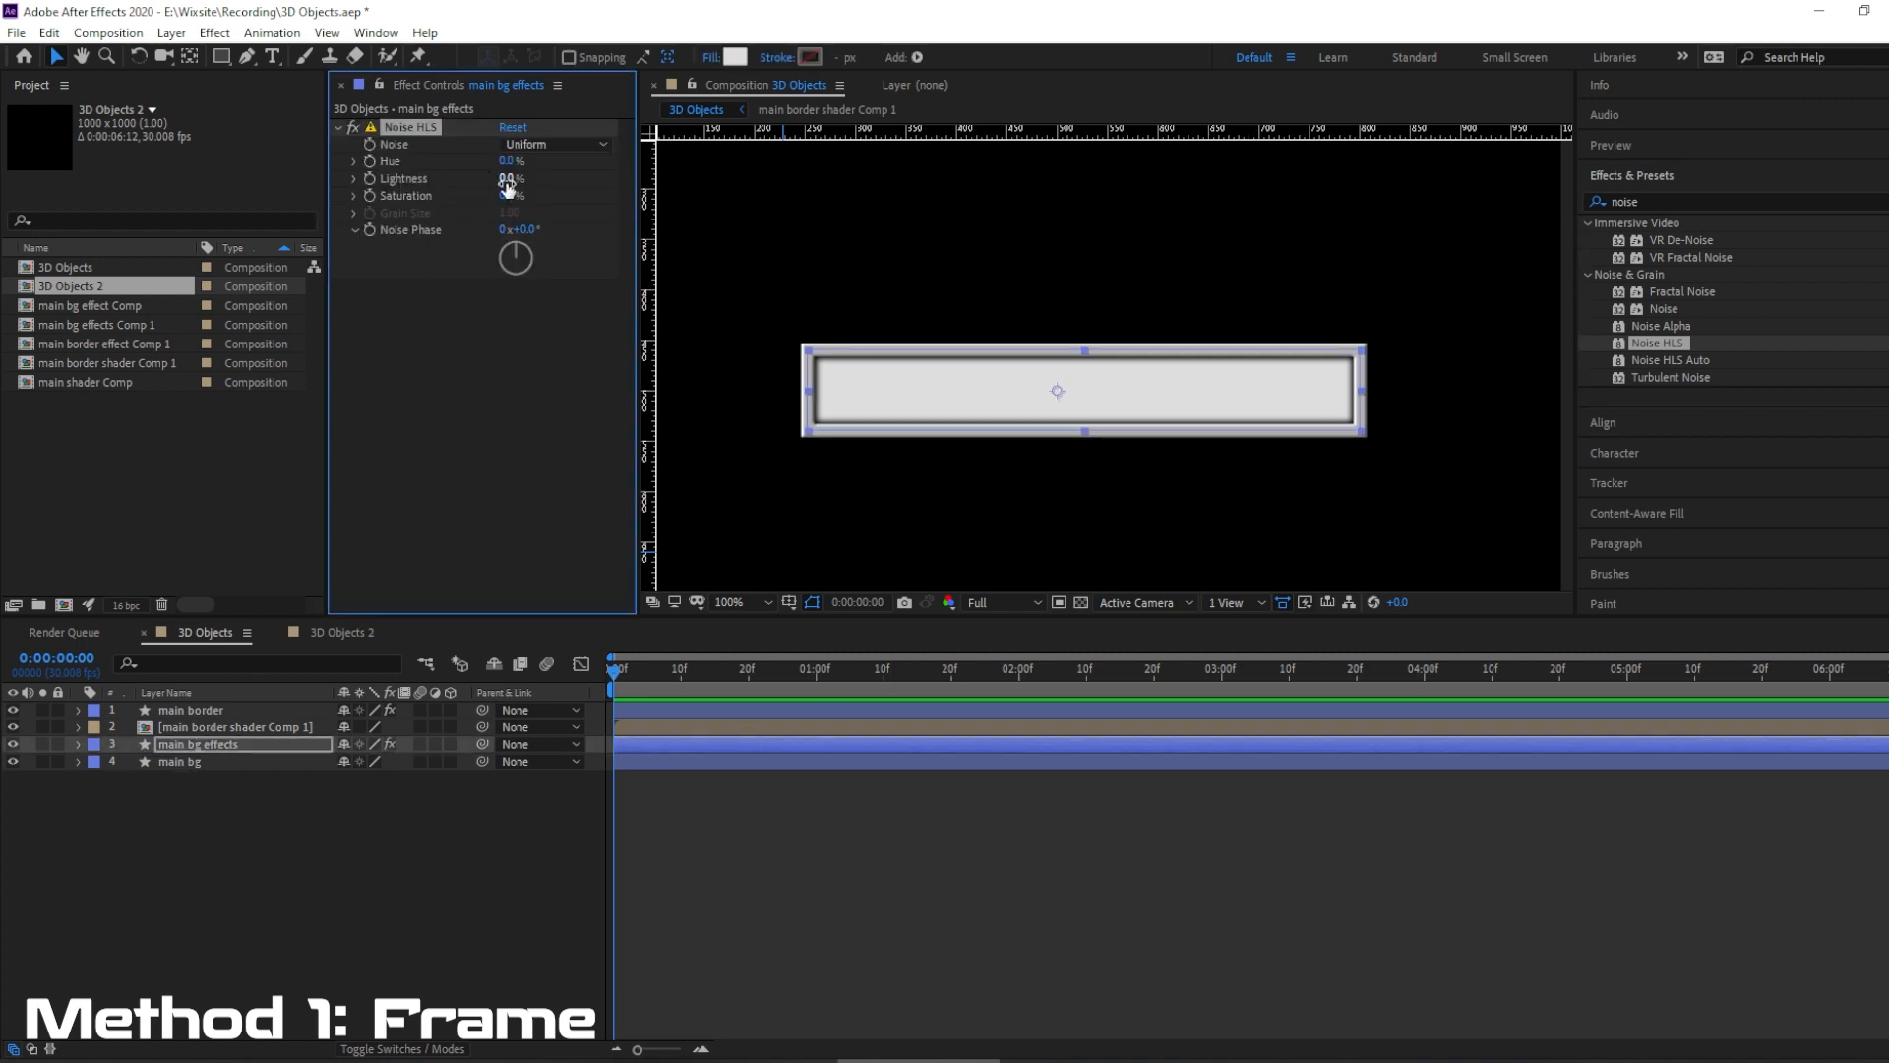
pyautogui.moveTo(508, 181); pyautogui.dragTo(517, 178)
# Find the Directional Blur effect and add it below Noise HLS on the main bg effects layer.
pyautogui.click(1659, 201)
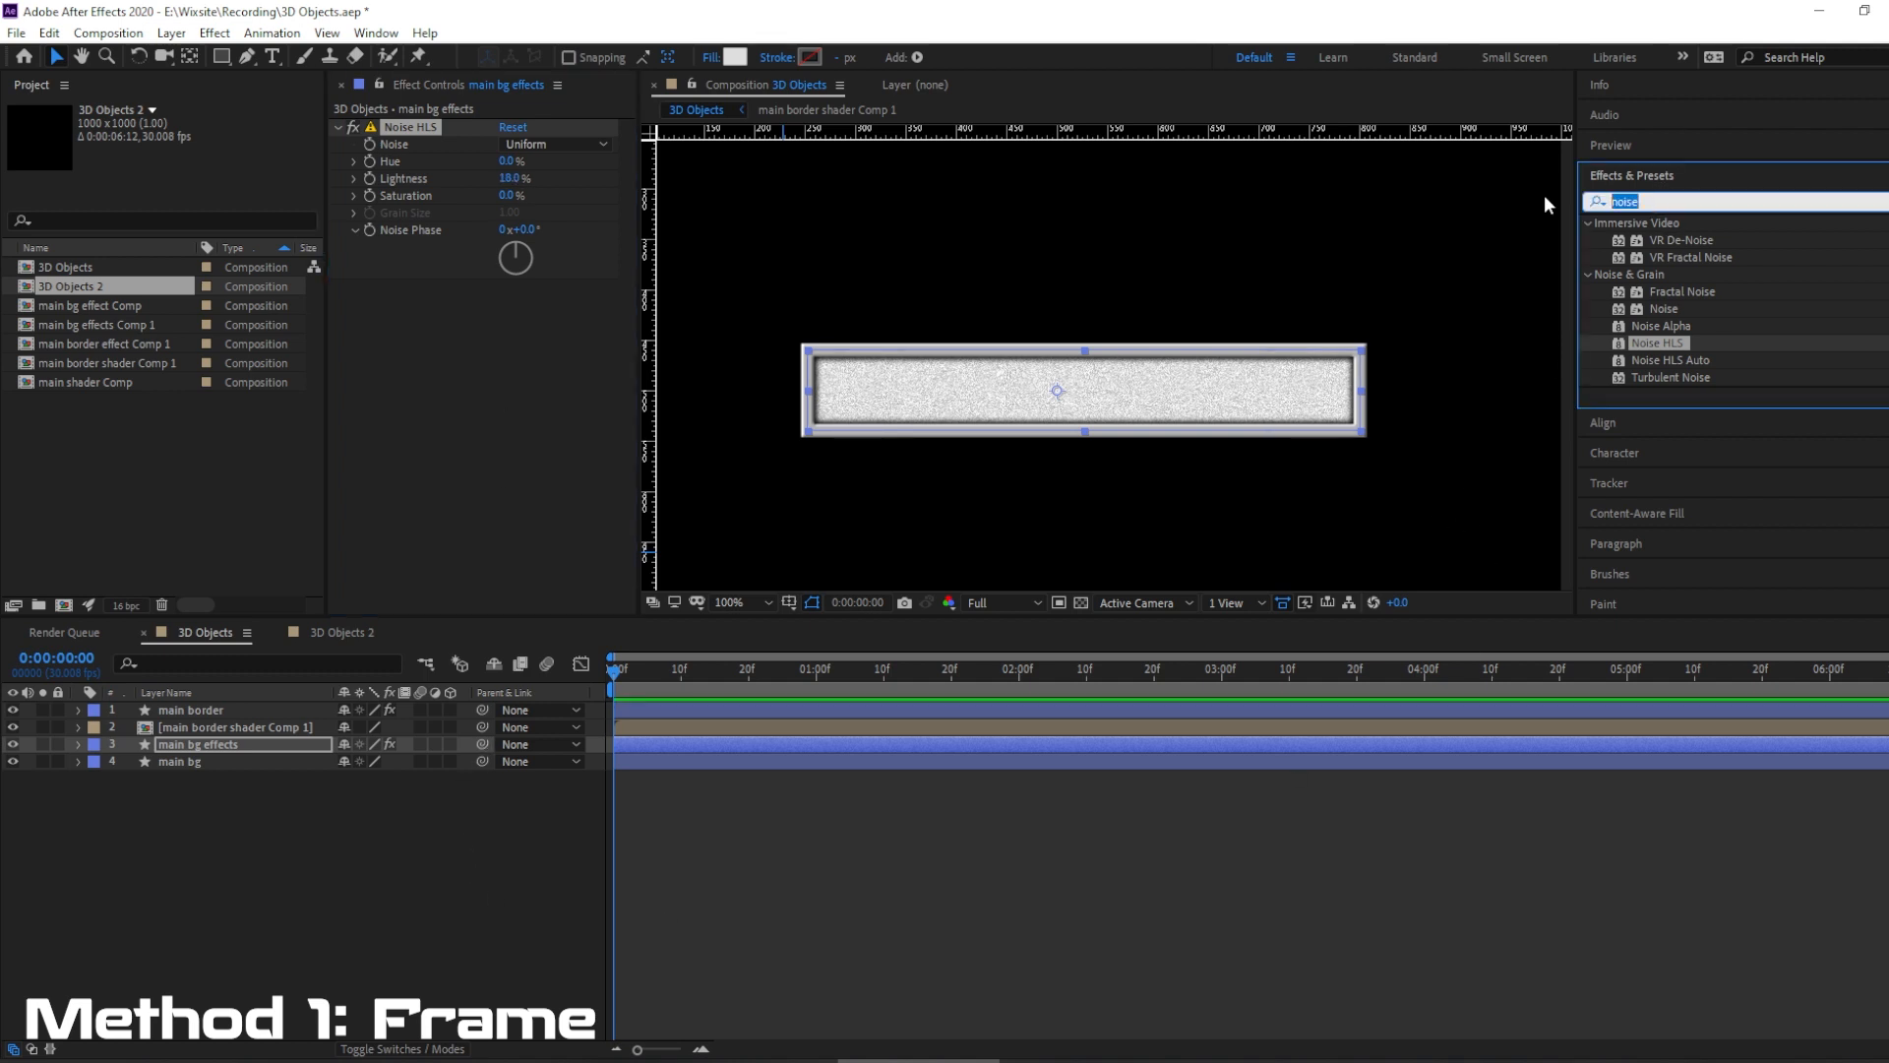
pyautogui.write('blur')
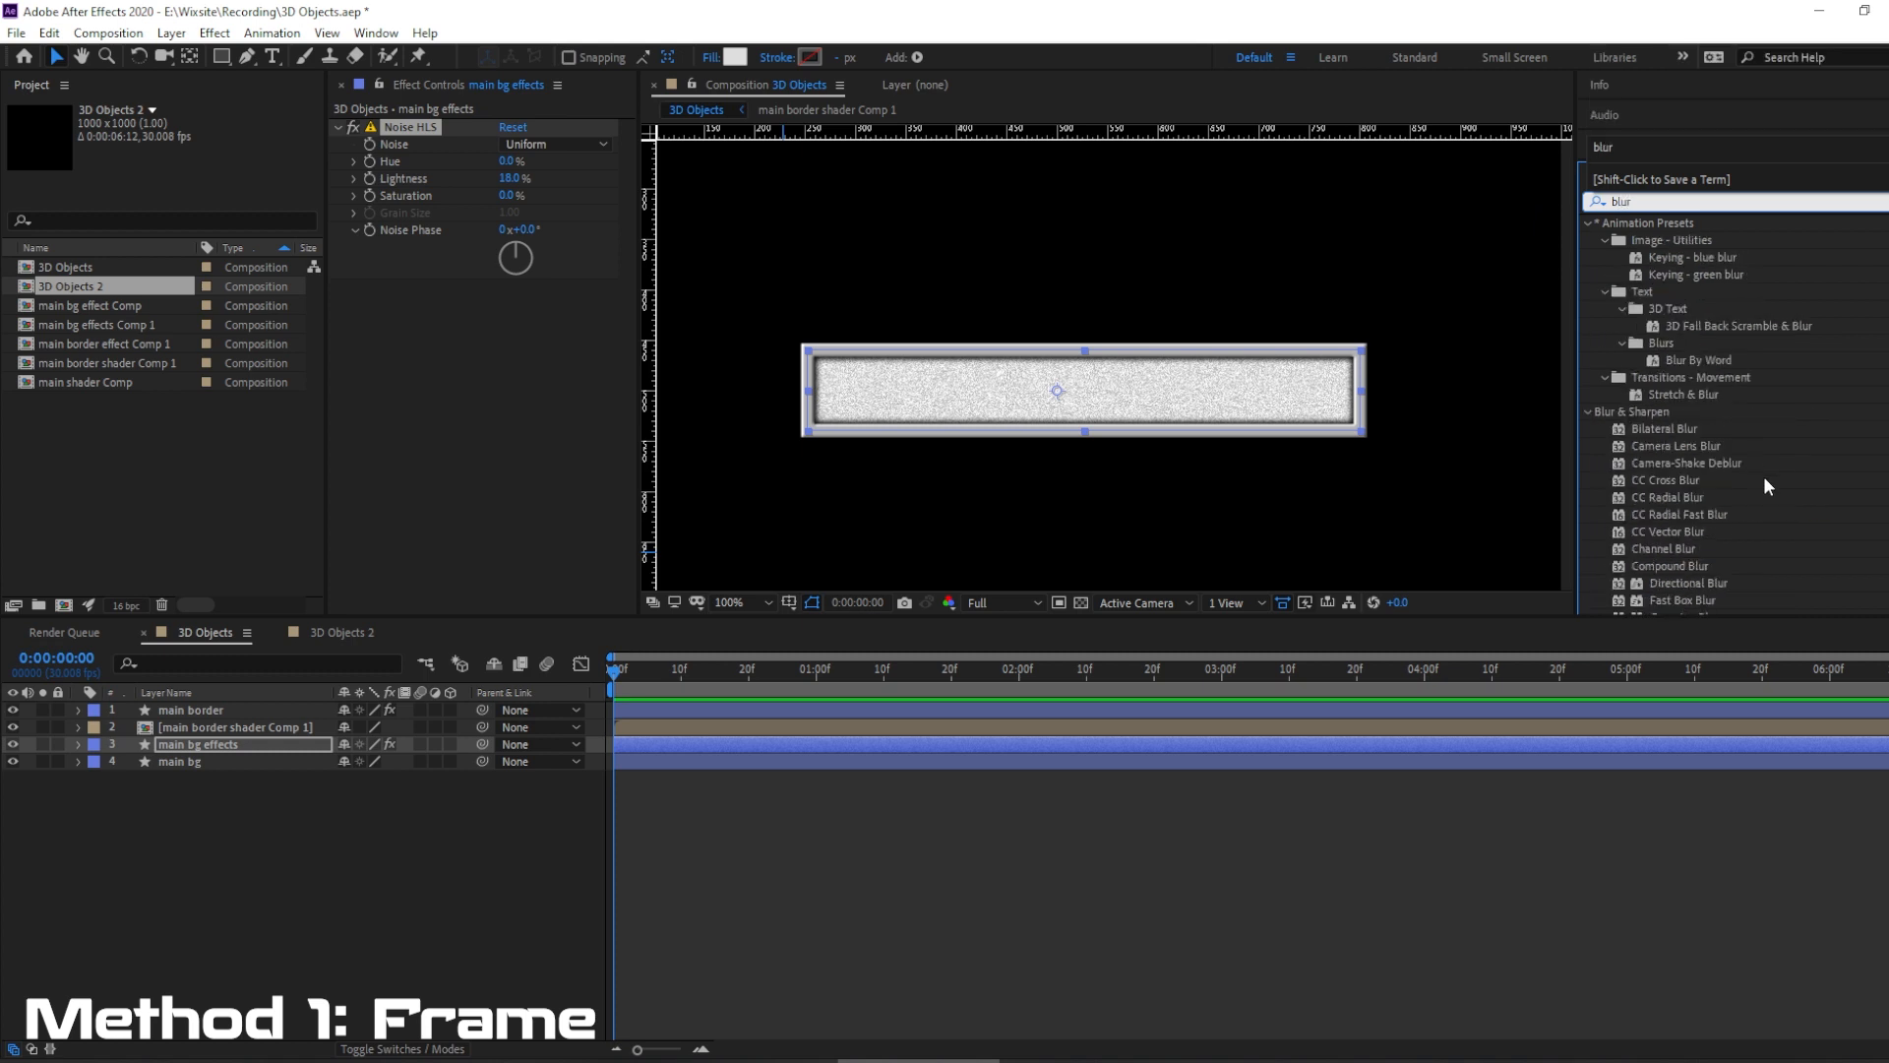
pyautogui.scroll(-1, 1730, 491)
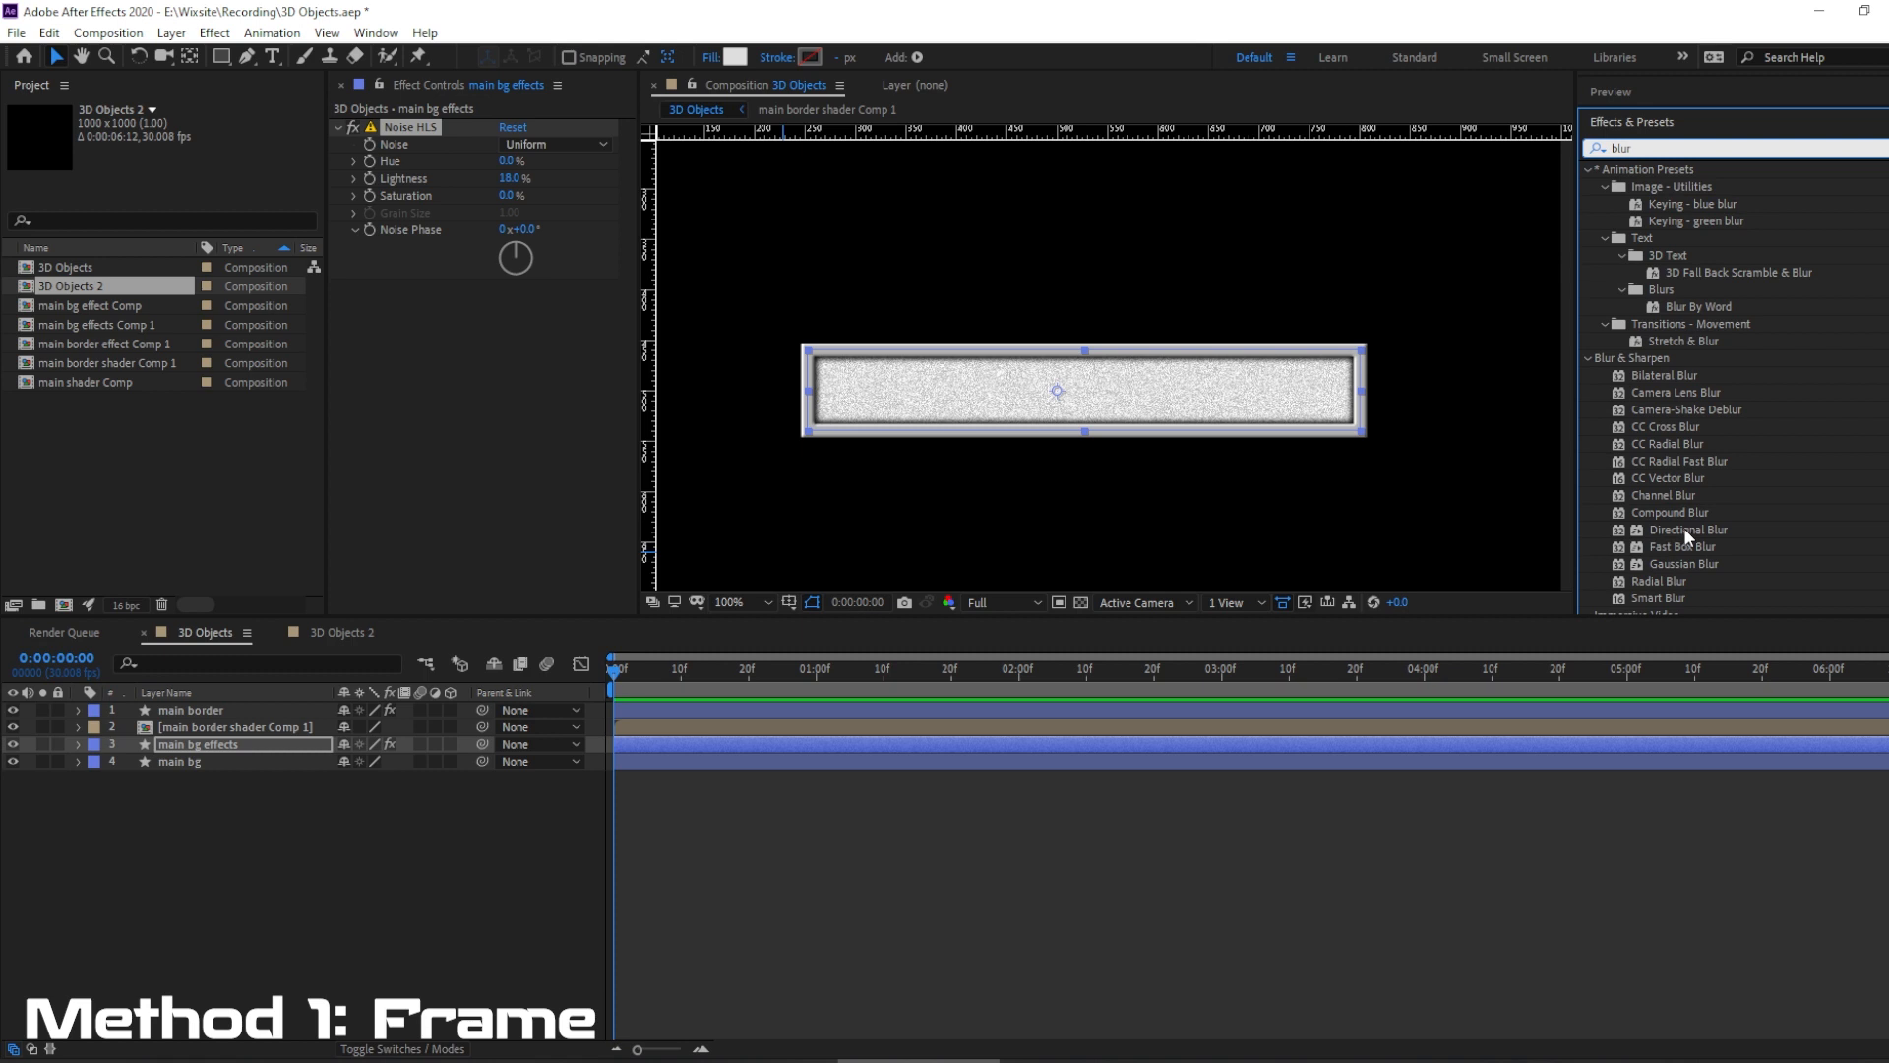
pyautogui.moveTo(1690, 529); pyautogui.dragTo(486, 340)
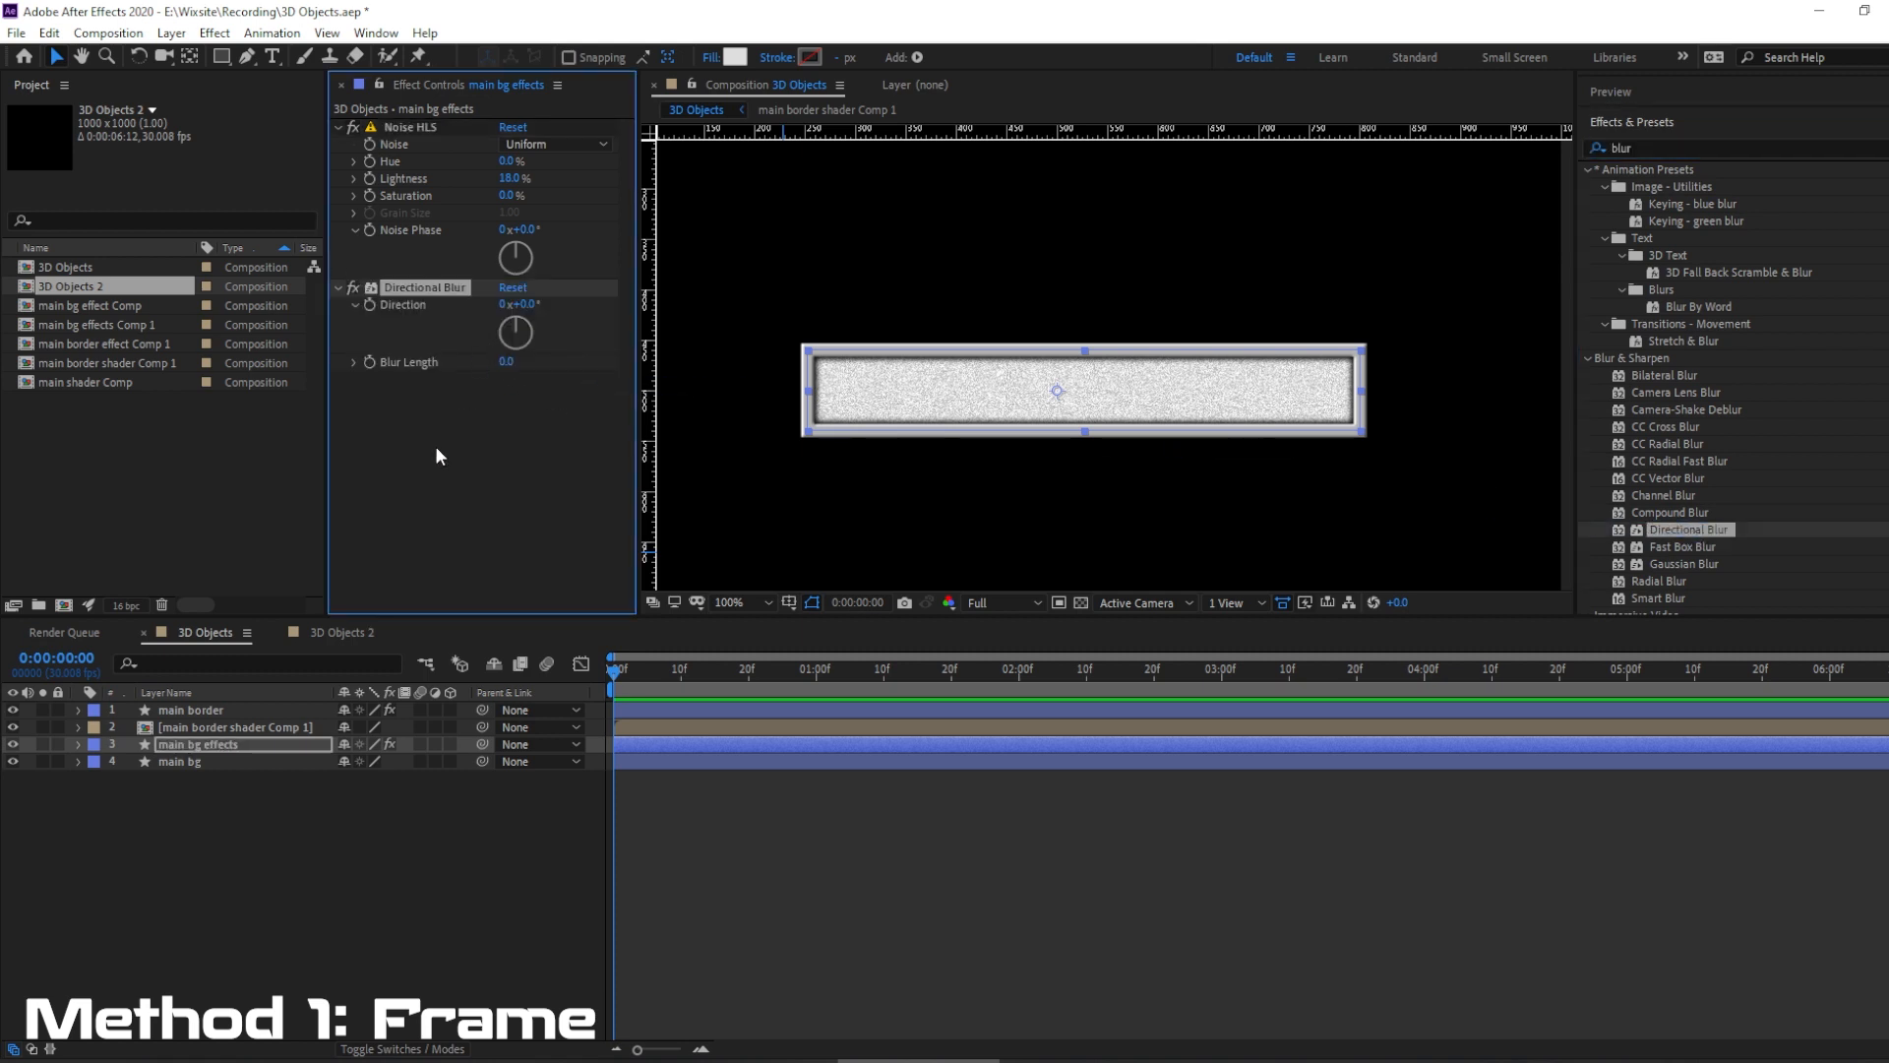
# Set the Directional Blur's Direction to 45° and Blur Length to 28.1, and deselect the layer.
pyautogui.click(530, 306)
pyautogui.write('45')
pyautogui.press('Return')
pyautogui.moveTo(493, 364); pyautogui.dragTo(699, 351)
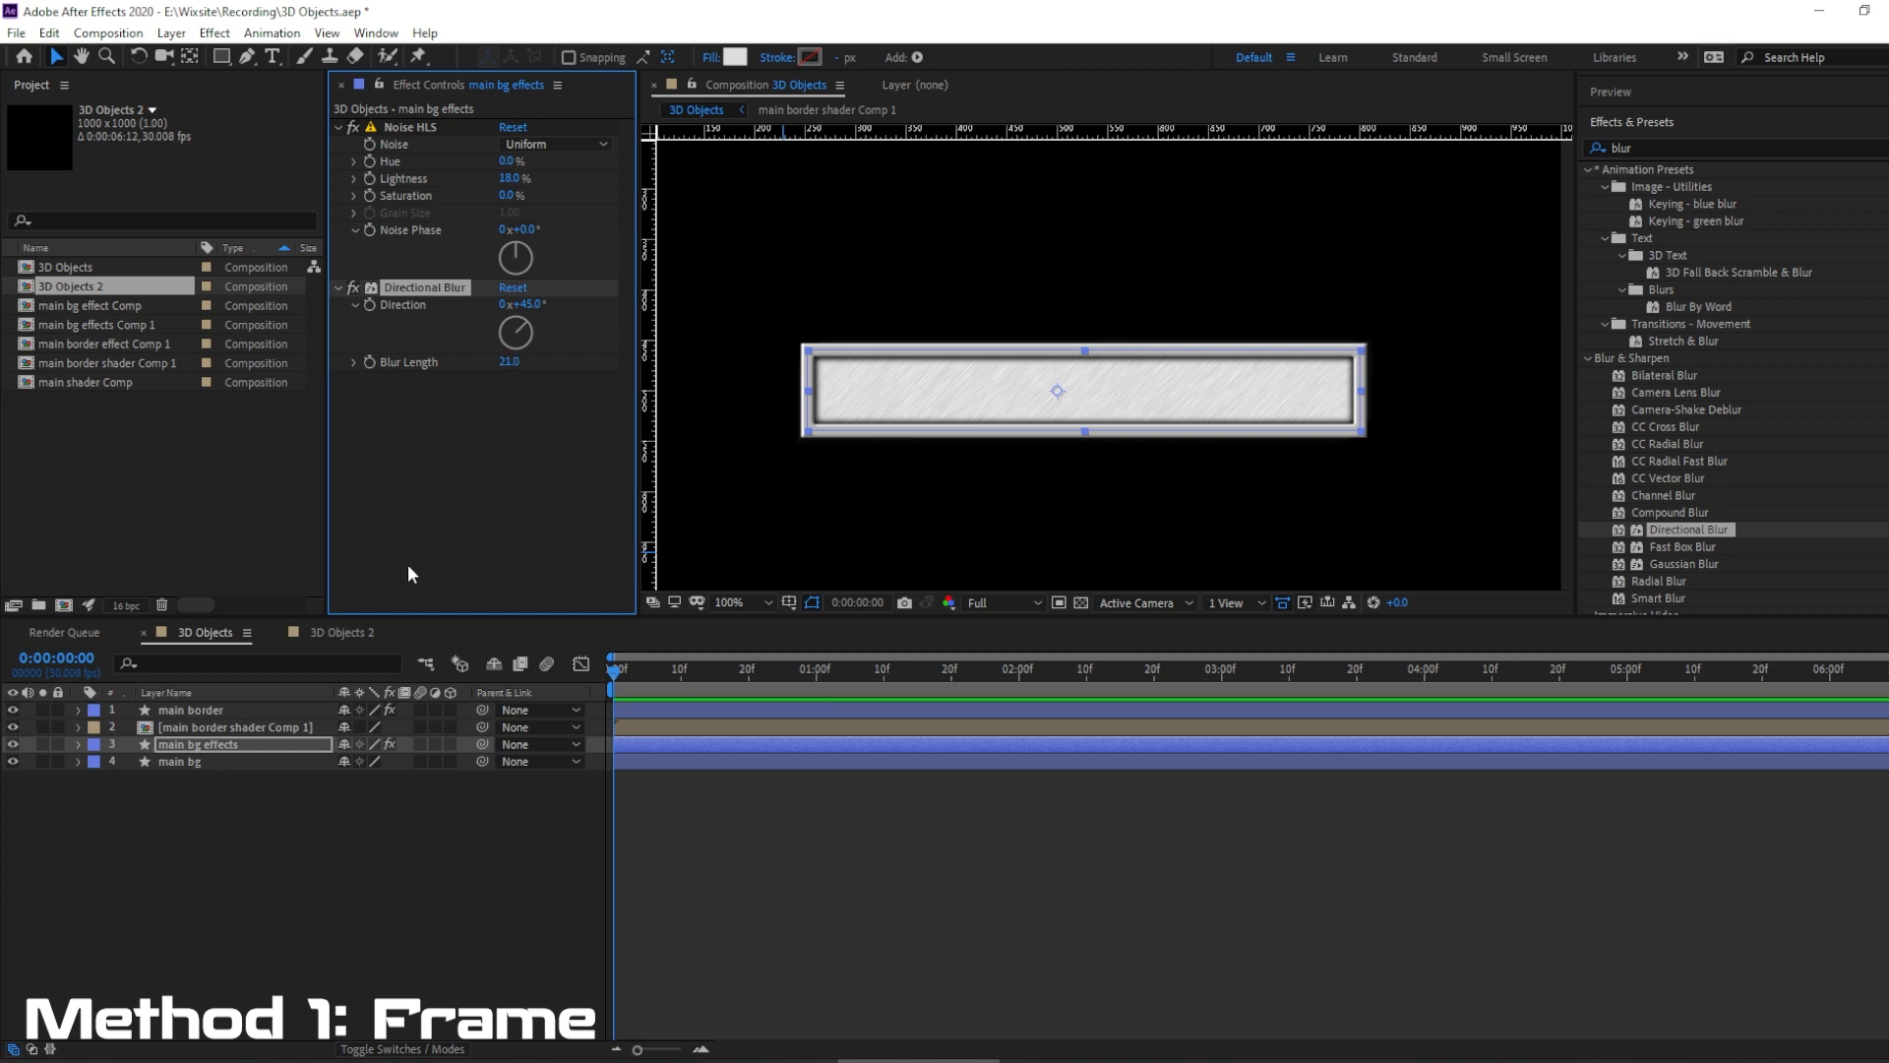
pyautogui.click(444, 849)
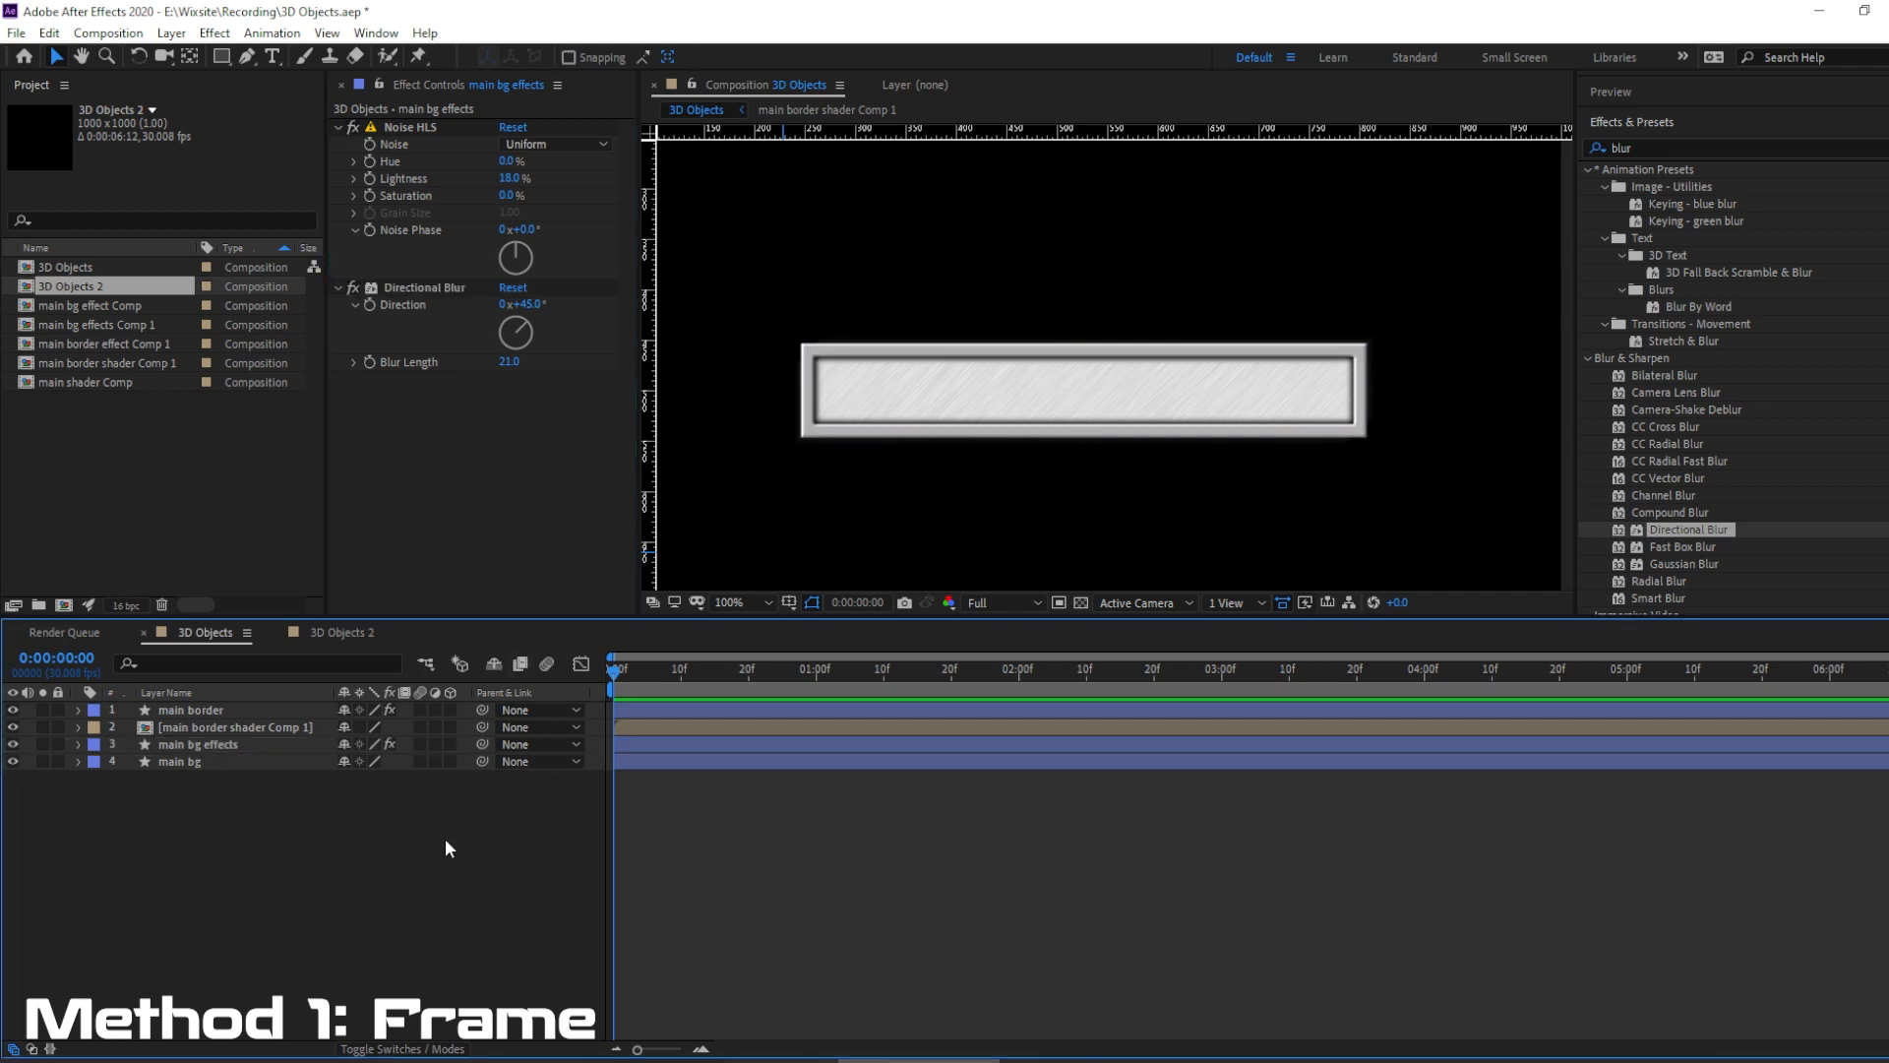
pyautogui.moveTo(510, 361); pyautogui.dragTo(565, 349)
pyautogui.click(452, 915)
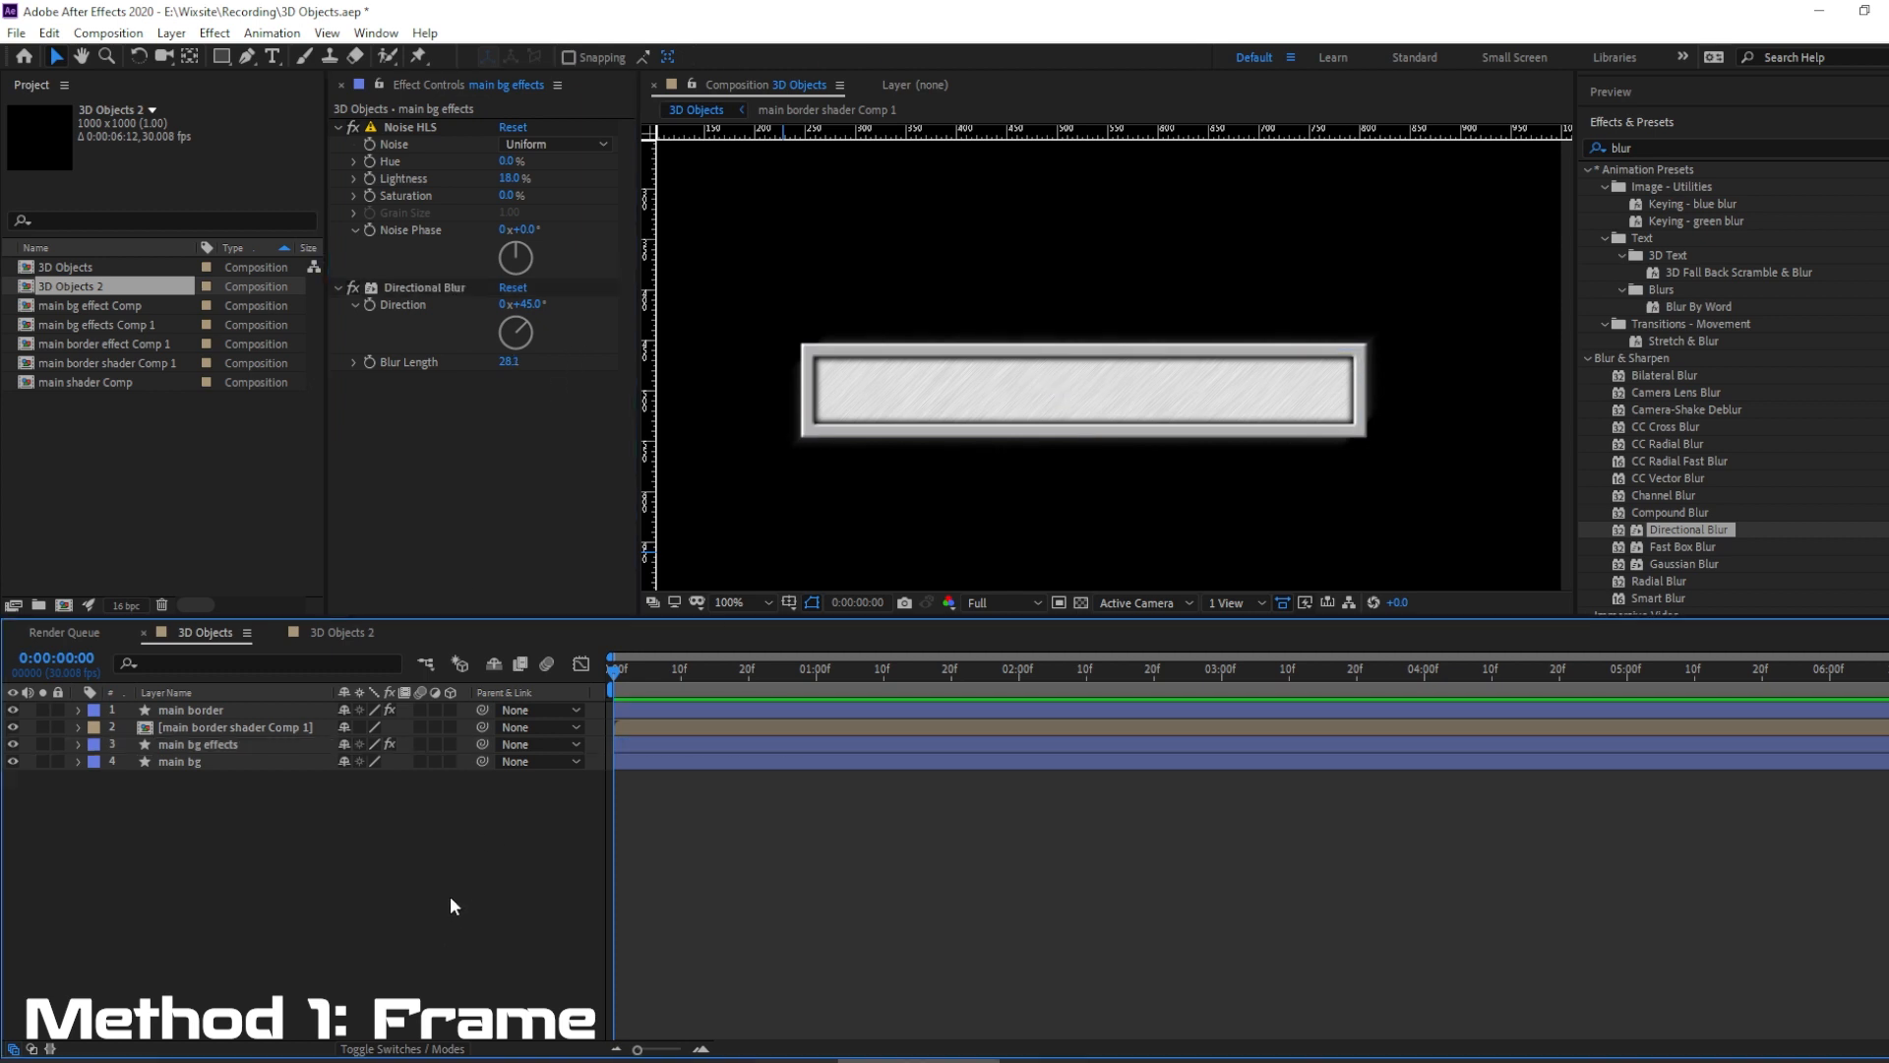
# Turn on the transparency grid and inspect the frame's edges and brushed background up close.
pyautogui.click(1081, 603)
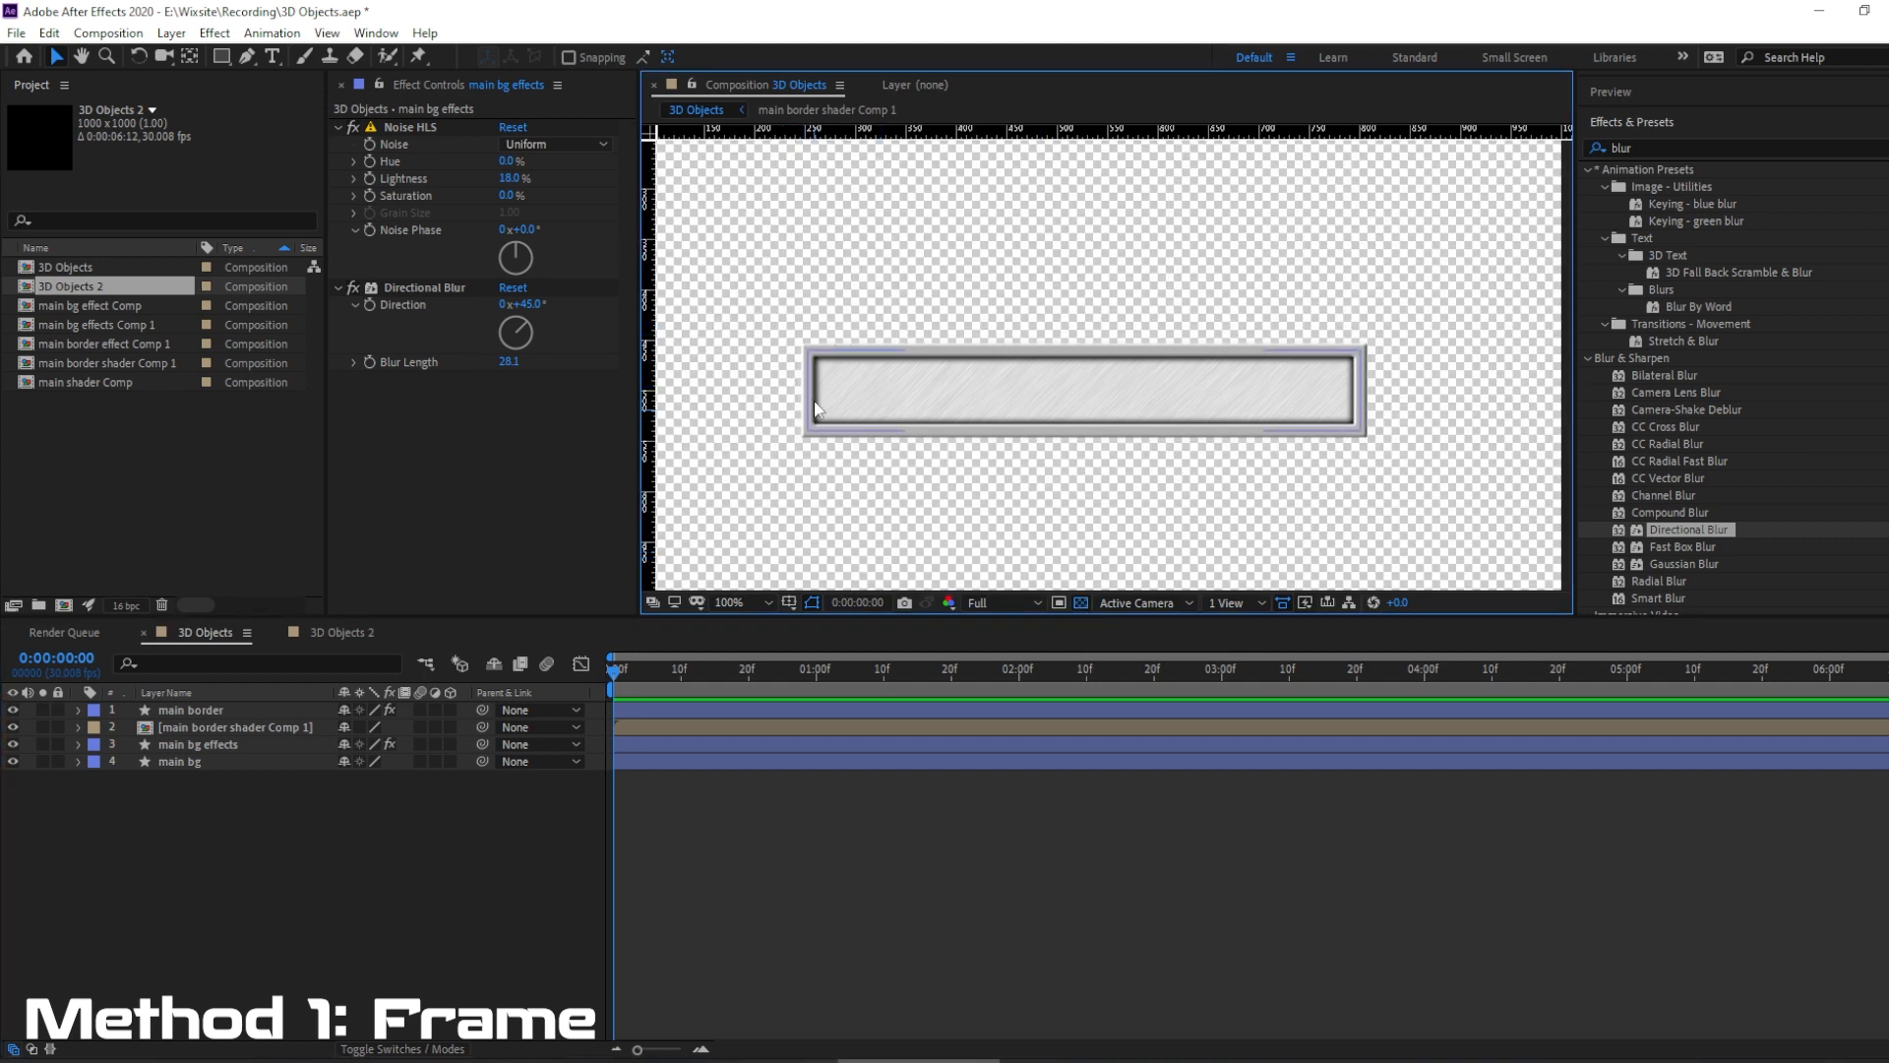
pyautogui.press('.')
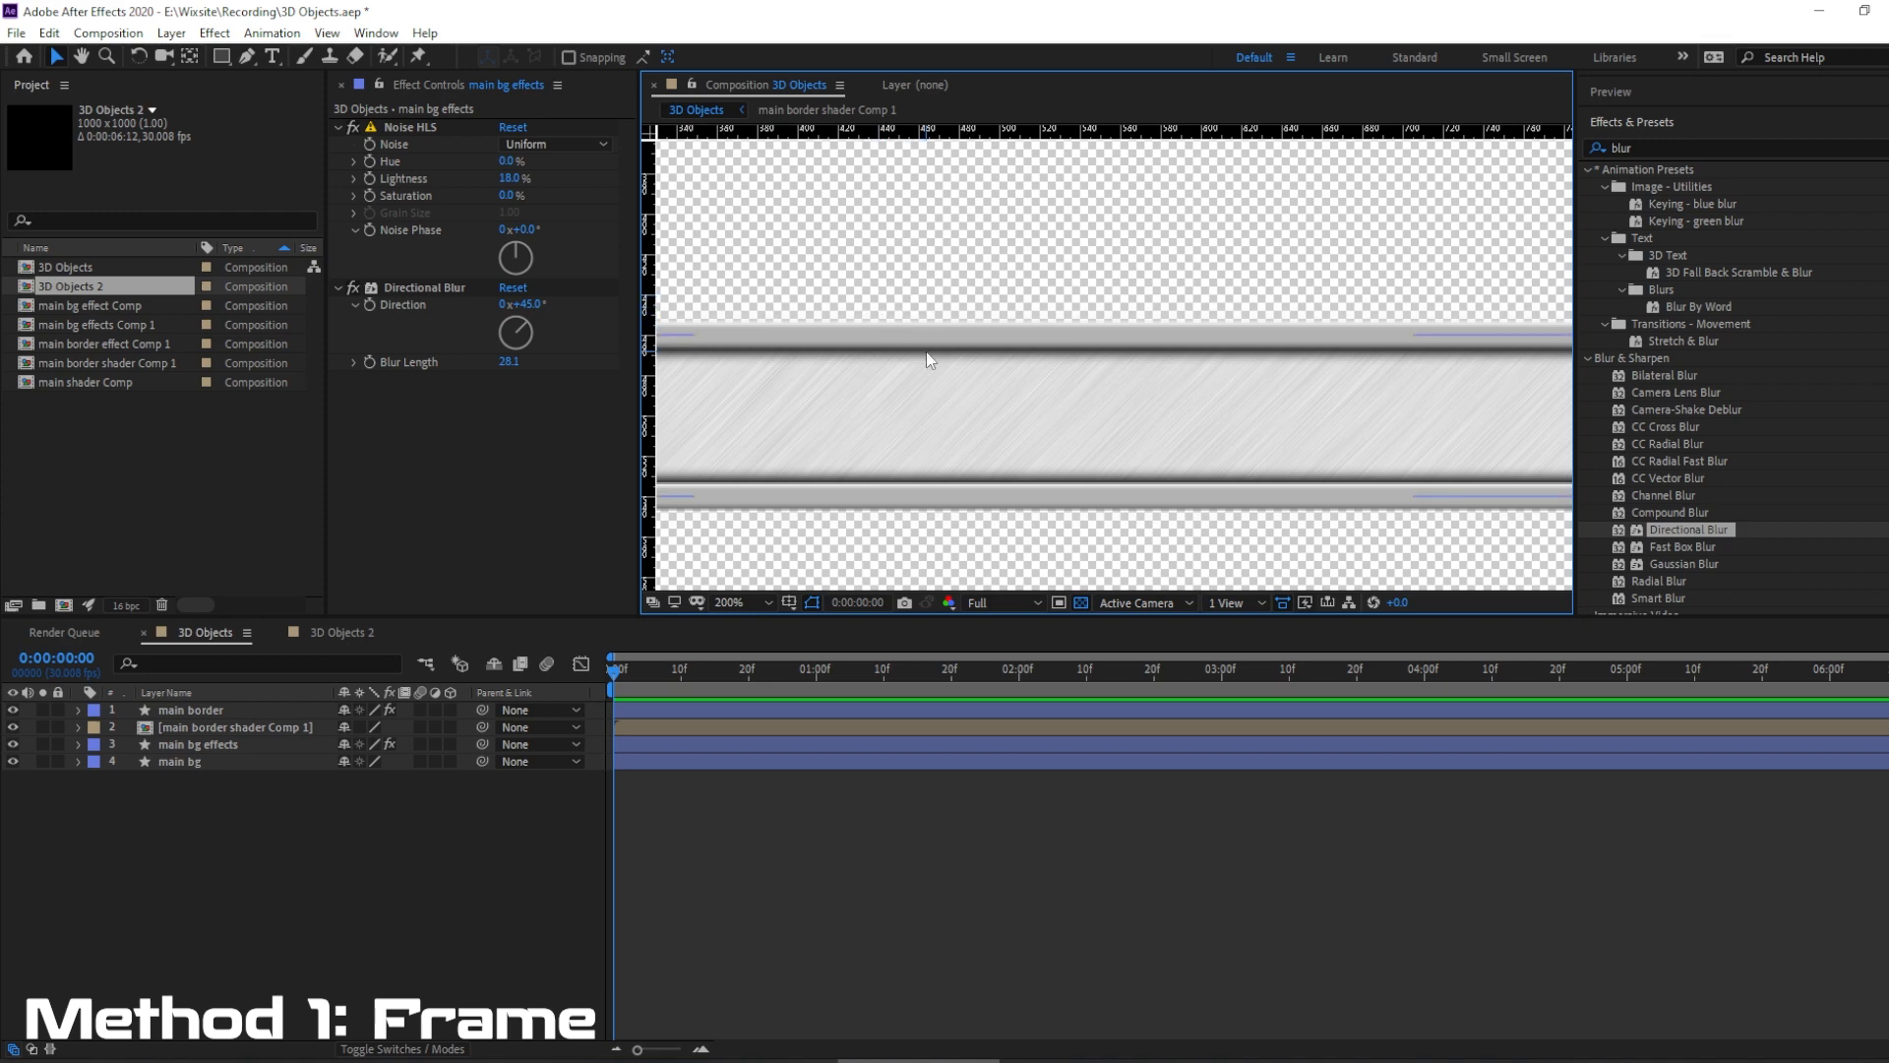
pyautogui.press(',')
# Show the guides and pre-compose the main bg effects layer as "main bg effects Comp 2", moving all attributes into it.
pyautogui.click(328, 32)
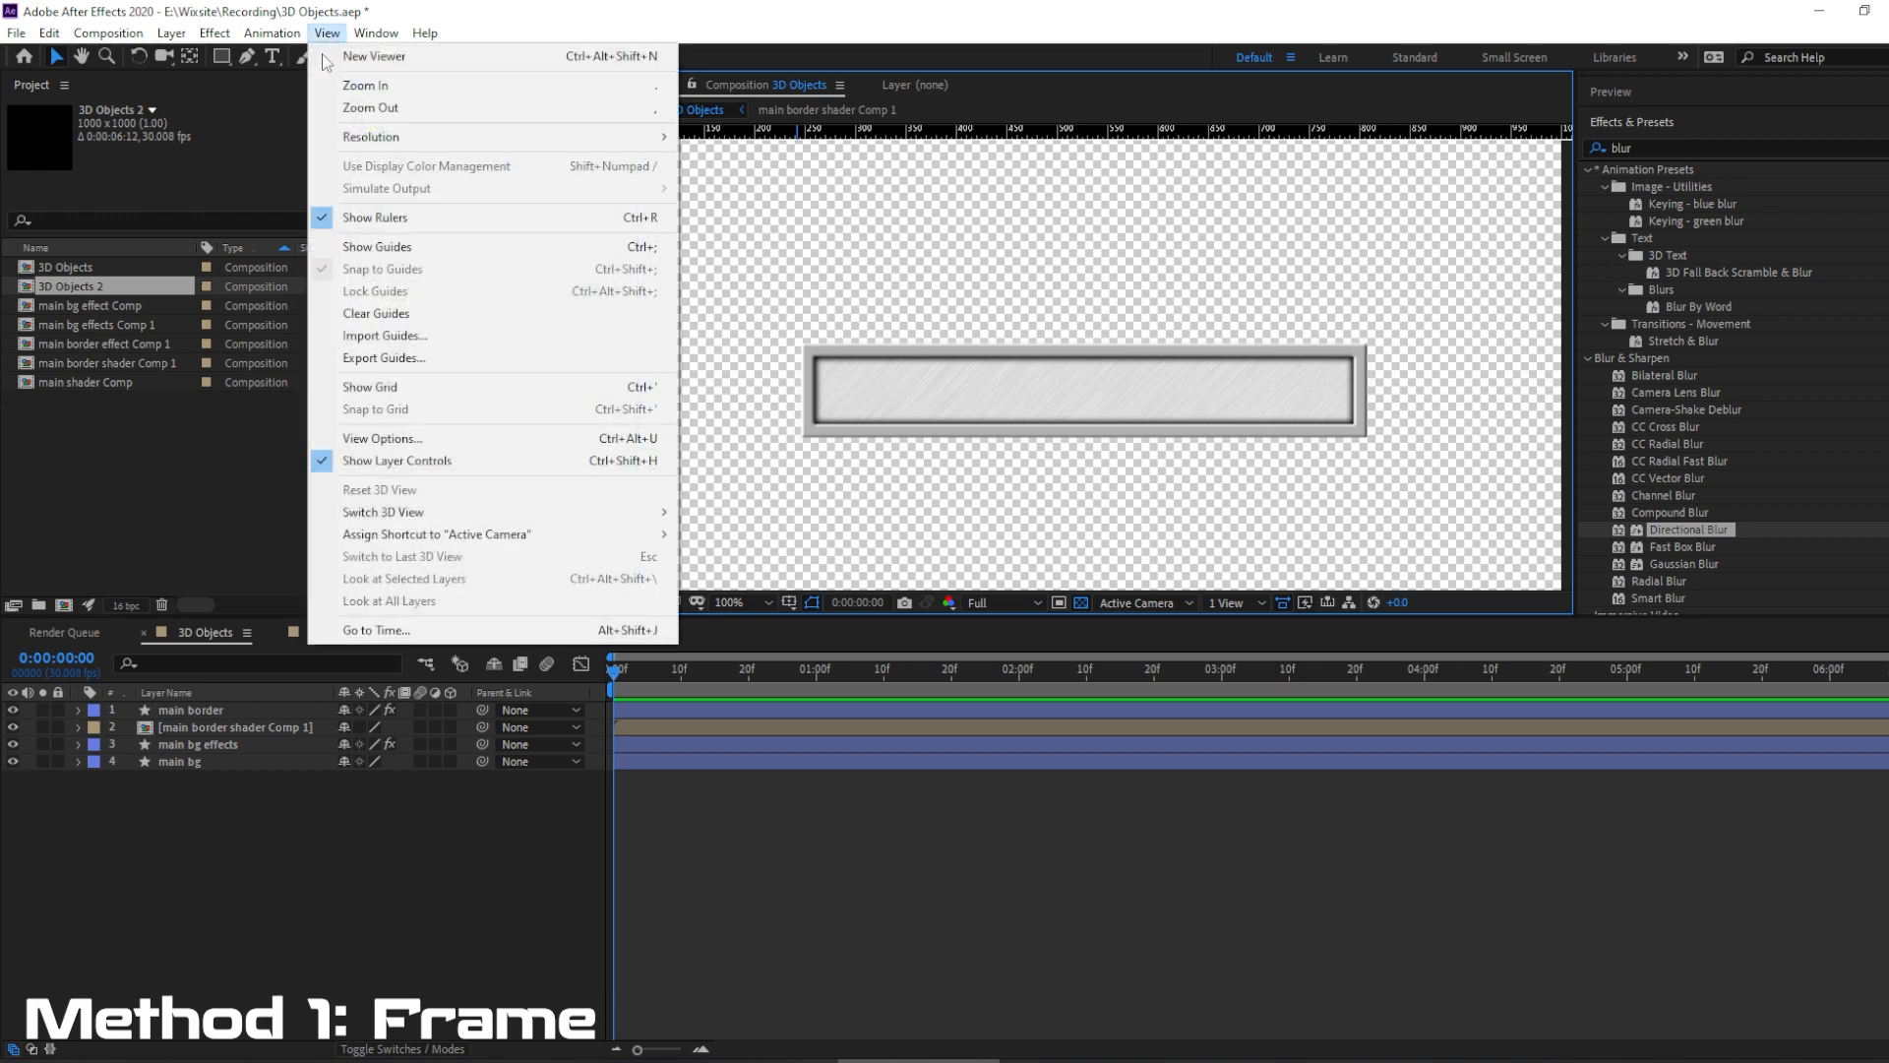
pyautogui.click(376, 251)
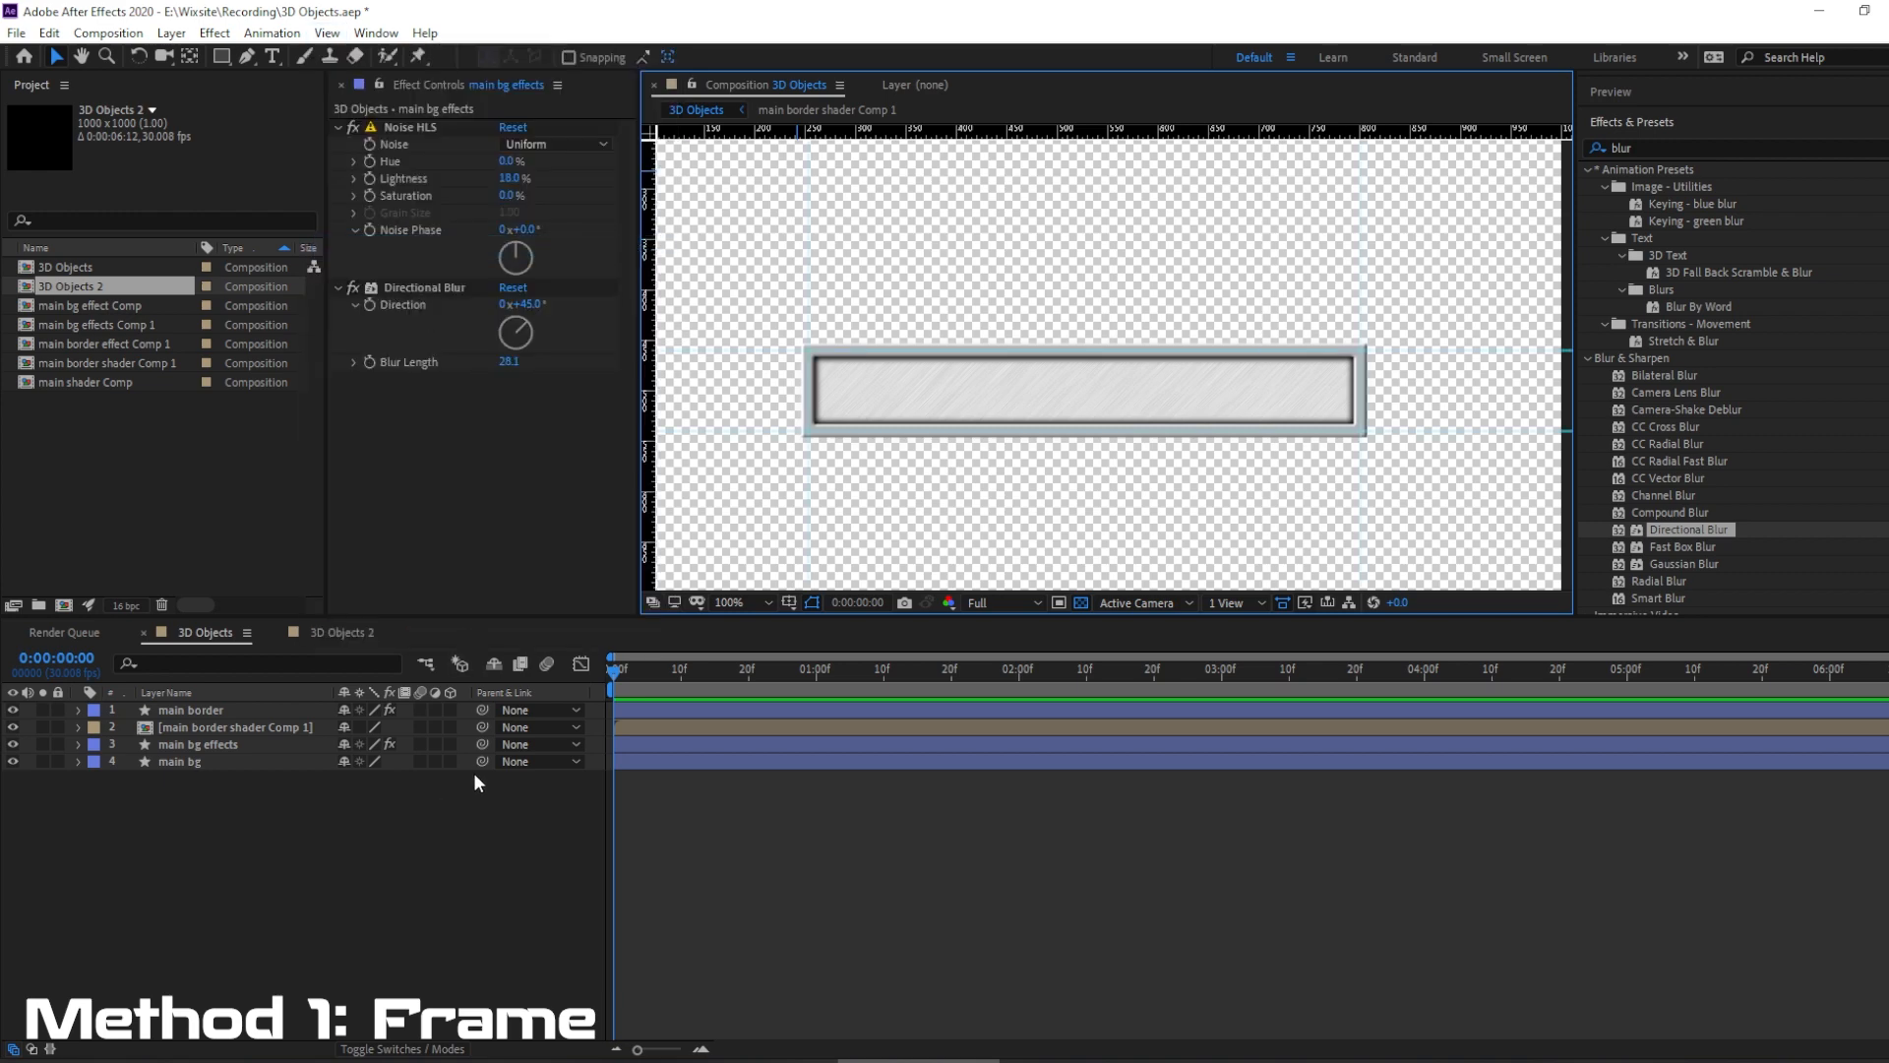
pyautogui.rightClick(203, 741)
pyautogui.click(350, 679)
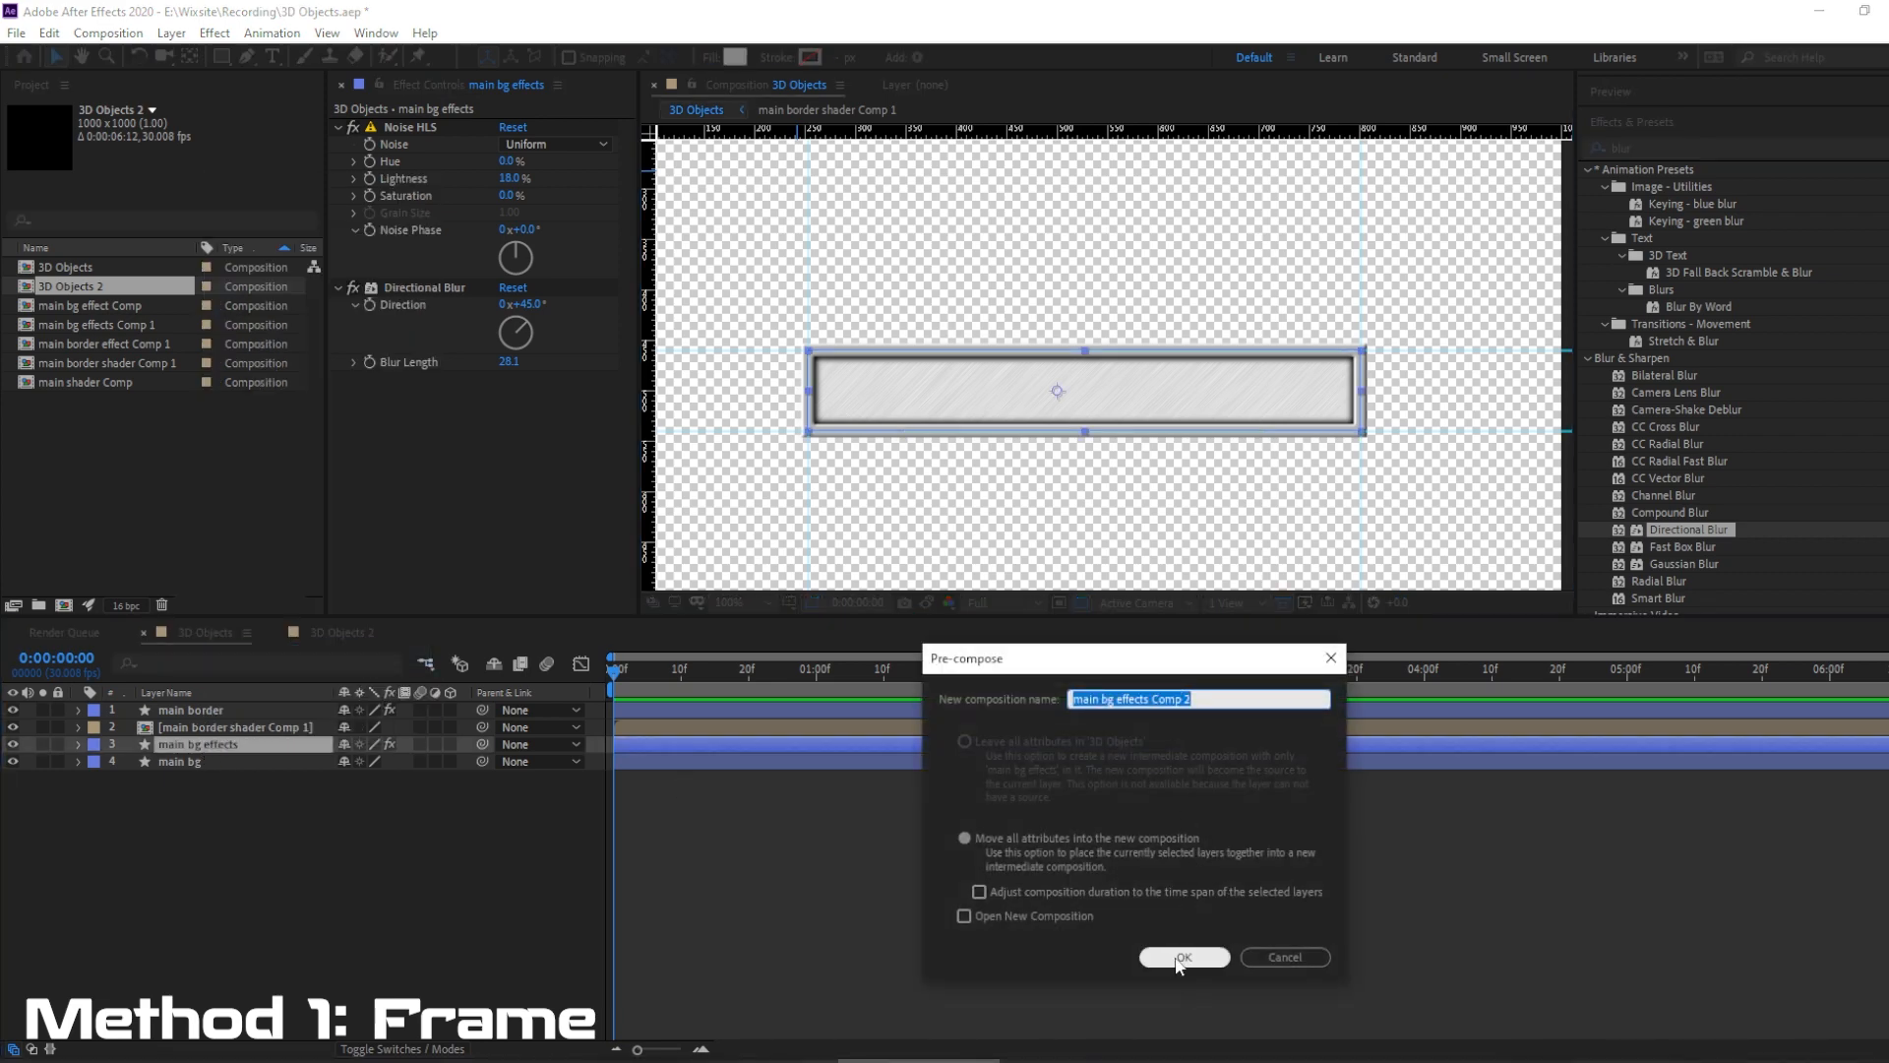
pyautogui.click(965, 839)
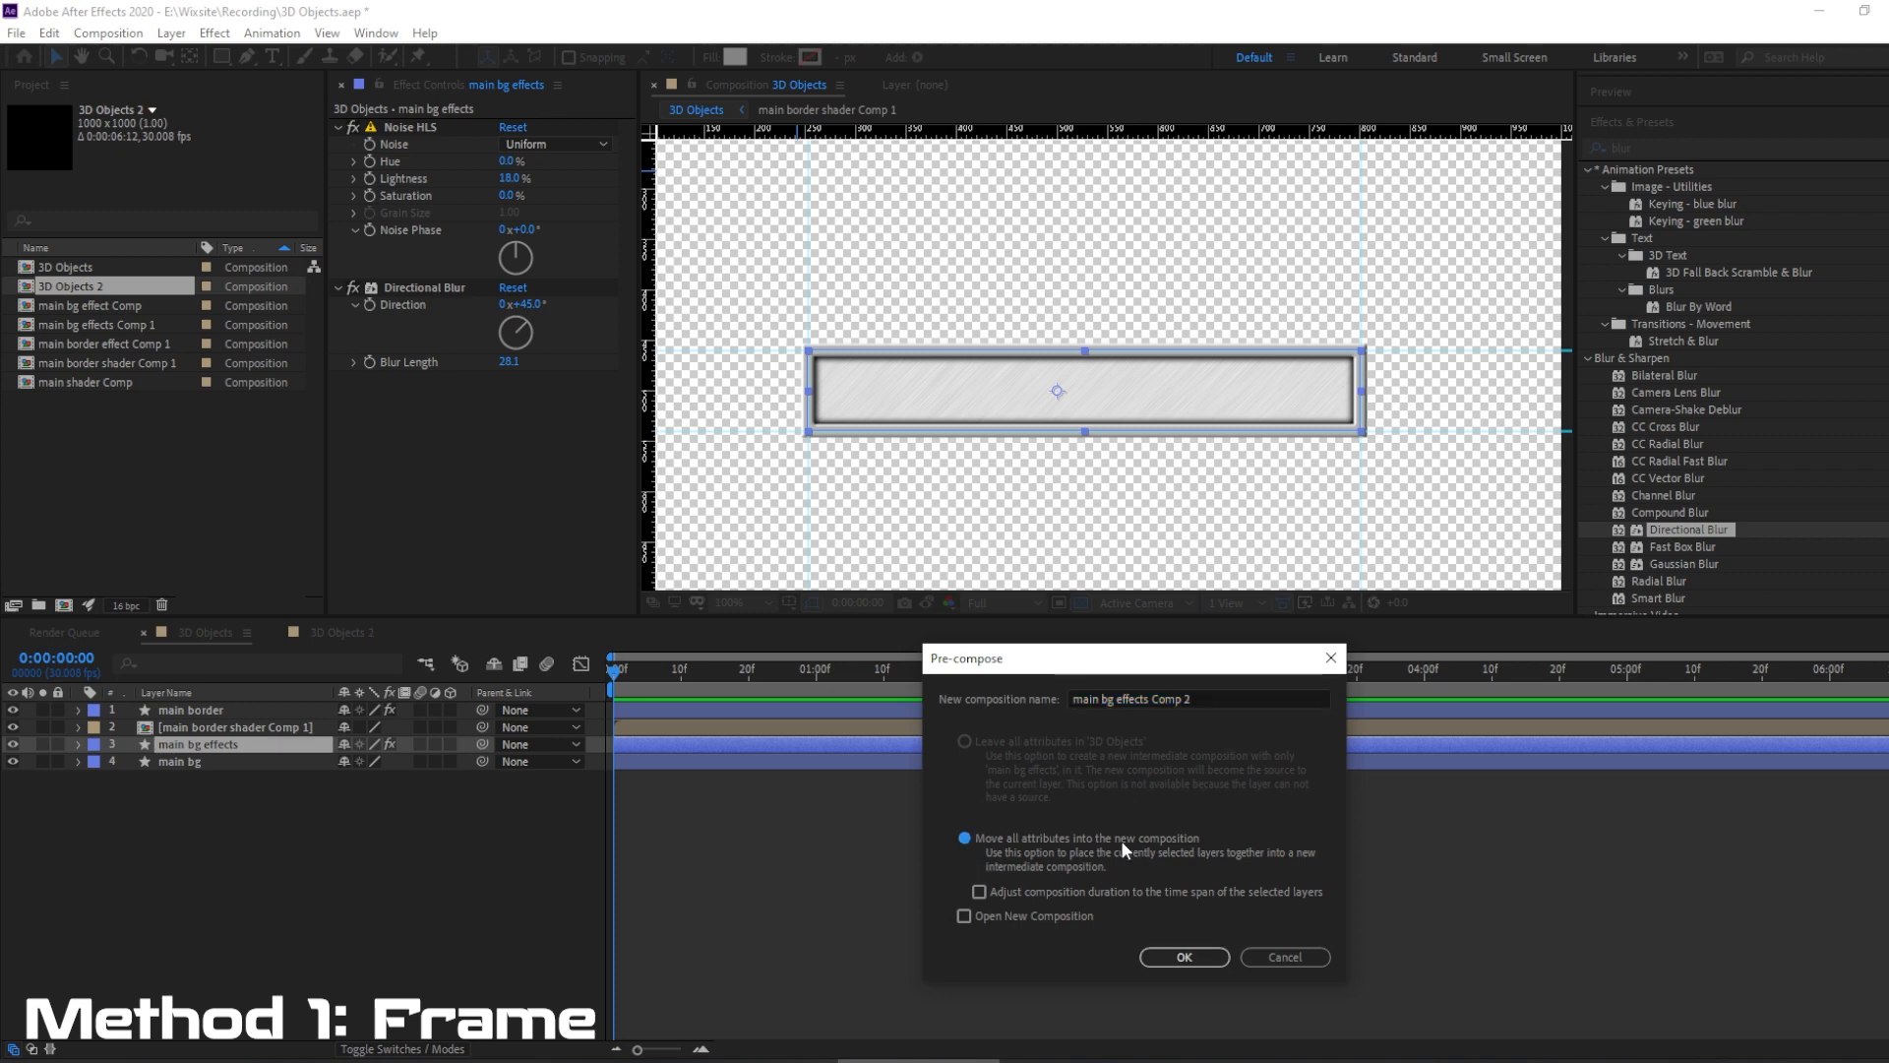
pyautogui.click(1174, 960)
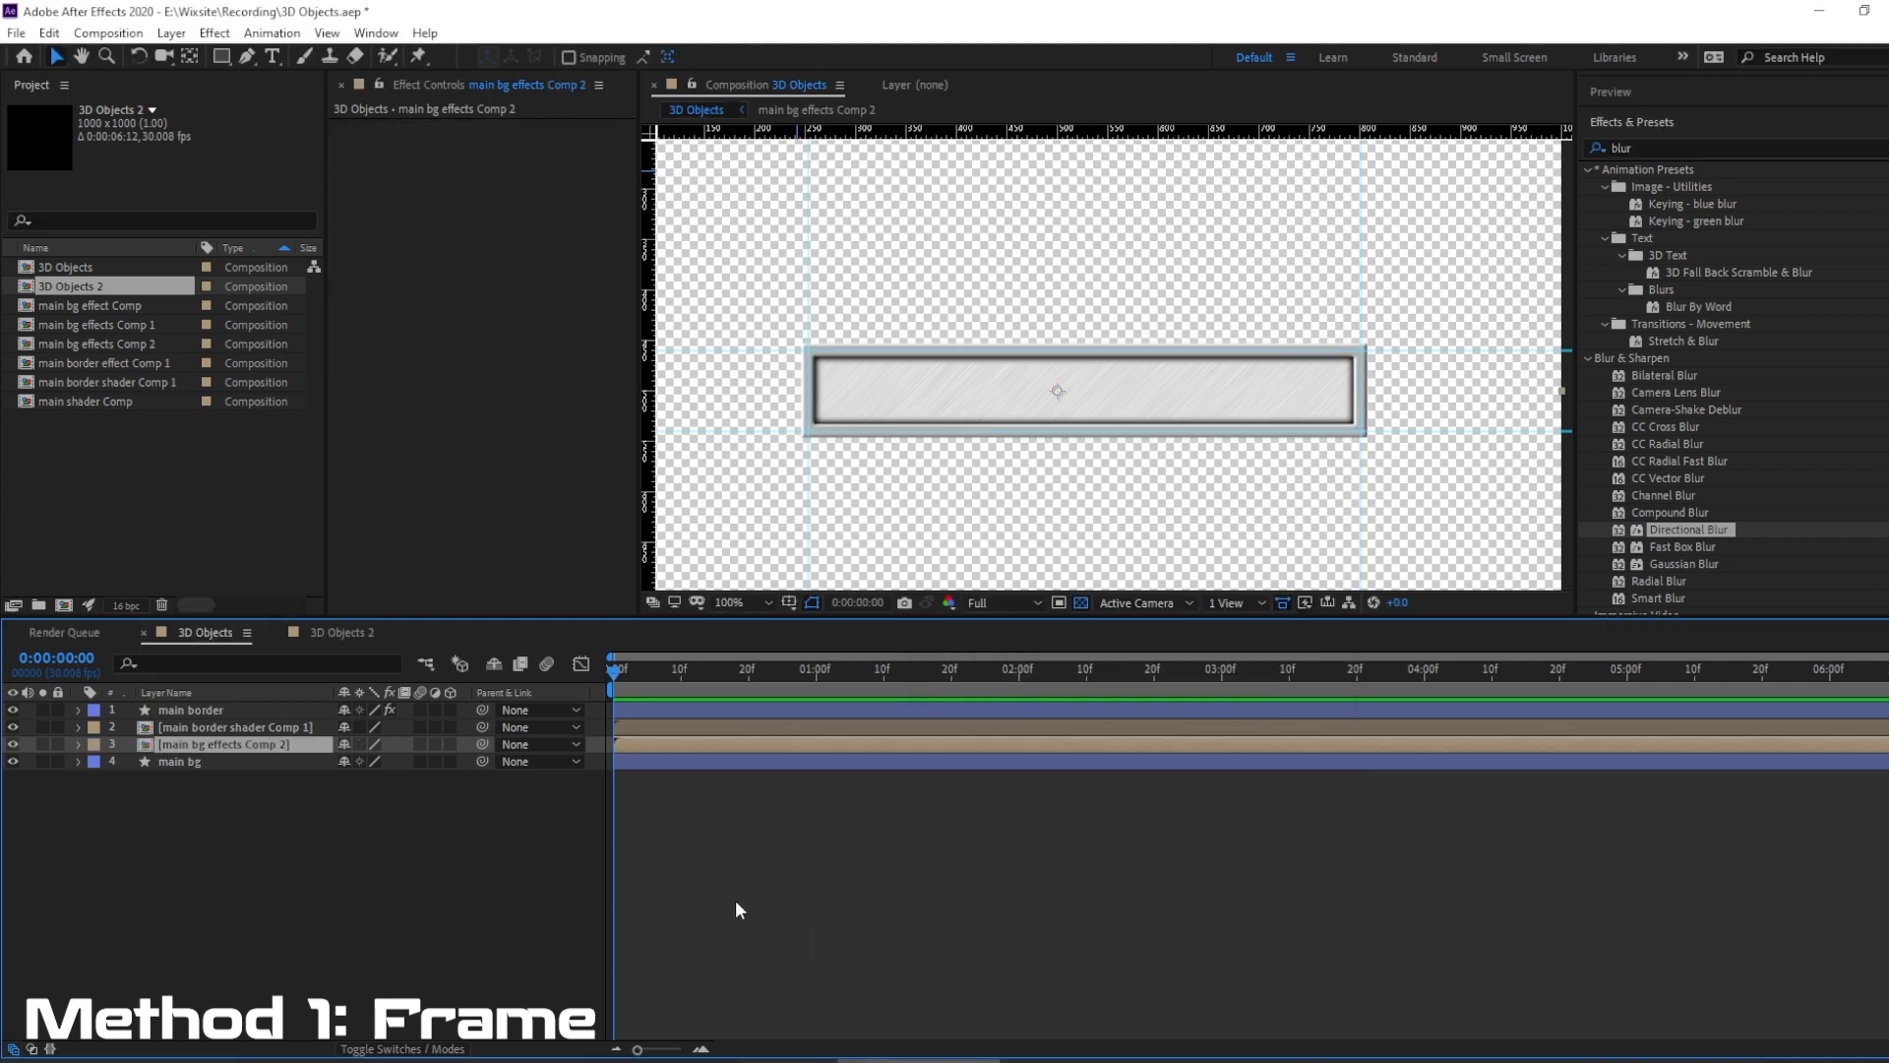
# Mask the main bg effects Comp 2 layer along the frame's border with the Pen tool and deselect the layer.
pyautogui.click(247, 57)
pyautogui.click(789, 326)
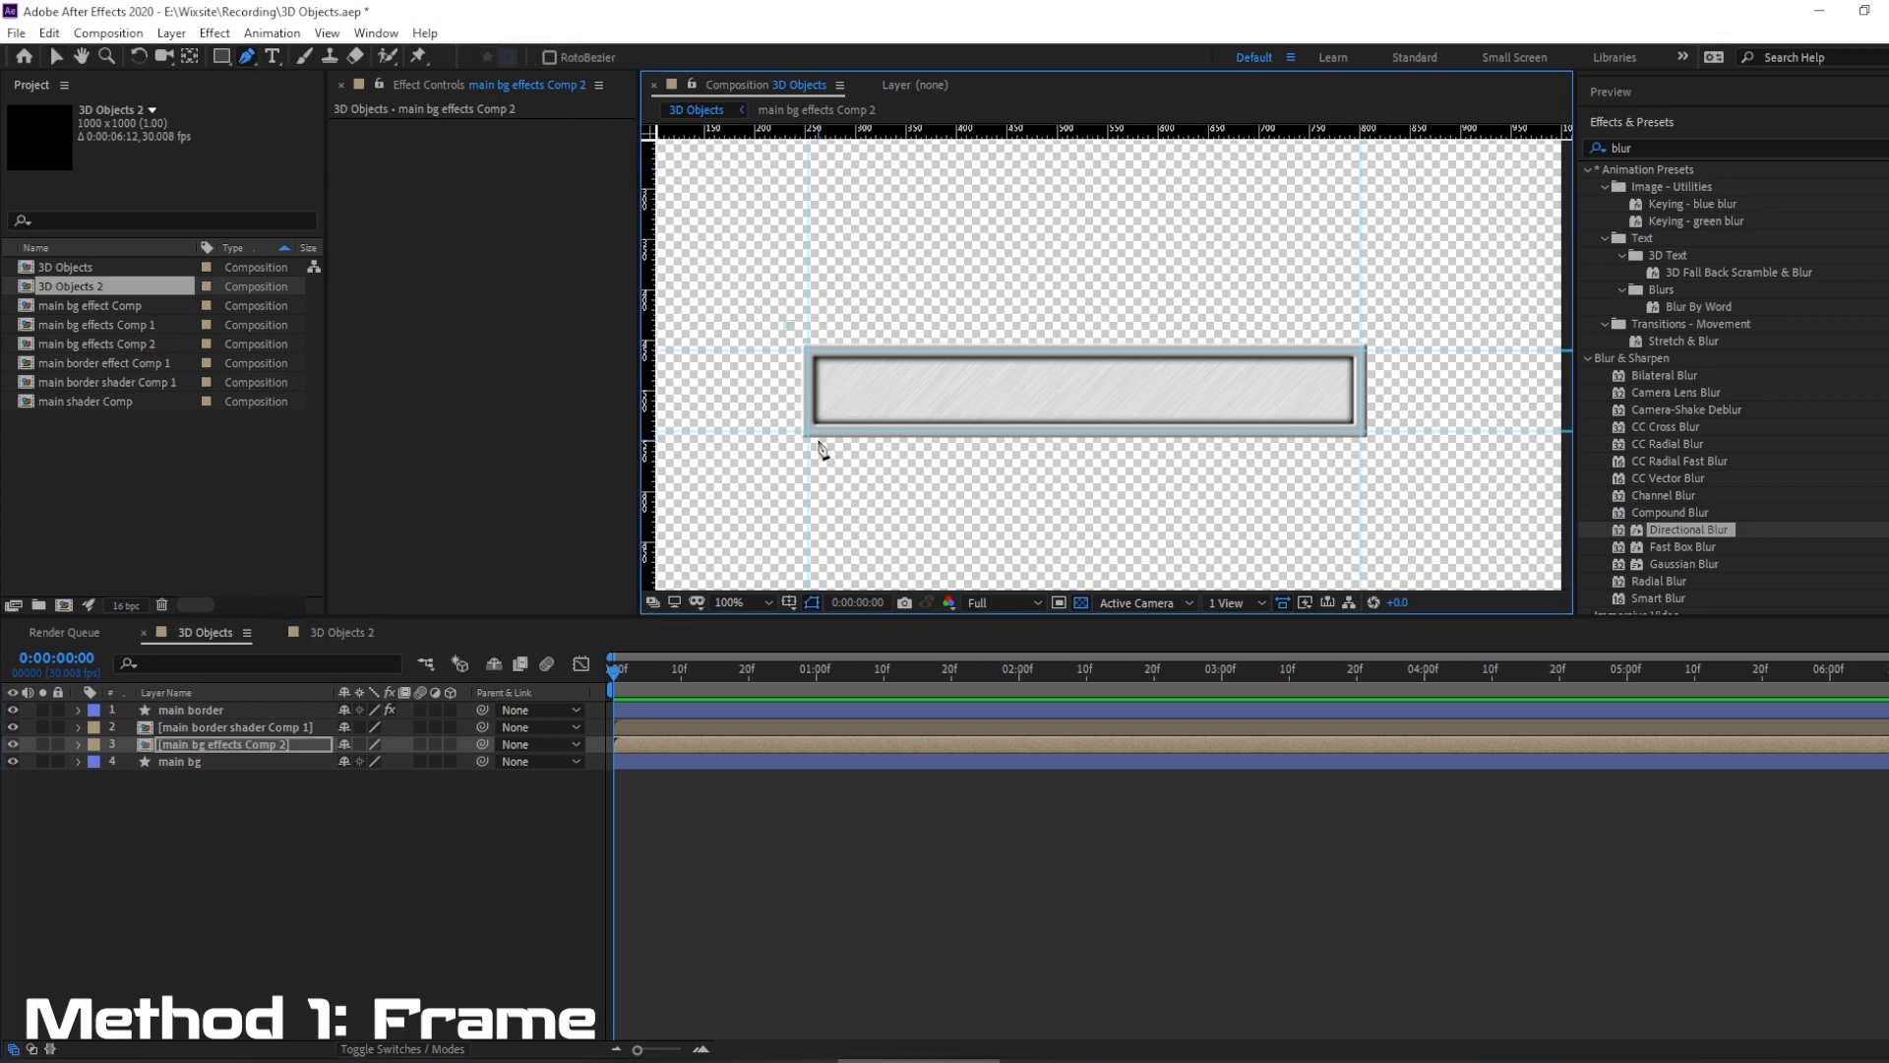
pyautogui.click(811, 436)
pyautogui.moveTo(789, 326); pyautogui.dragTo(799, 338)
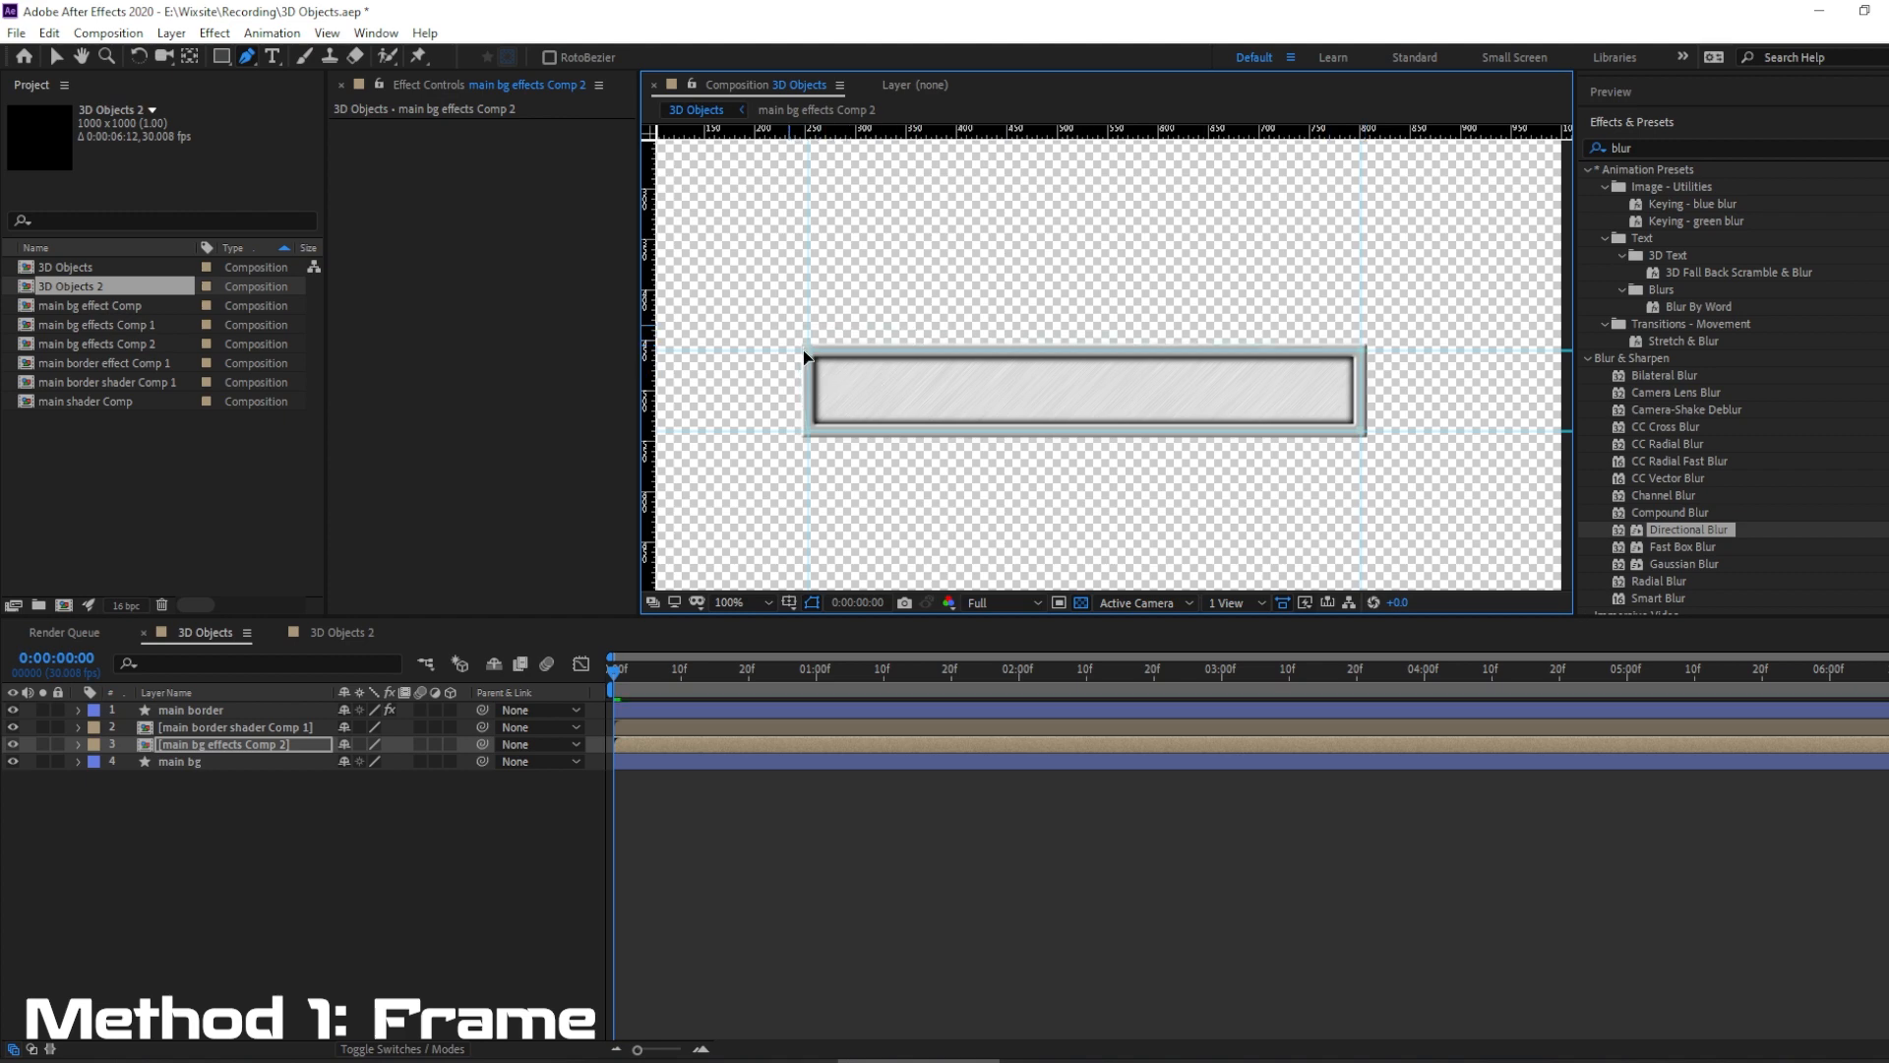
pyautogui.click(283, 907)
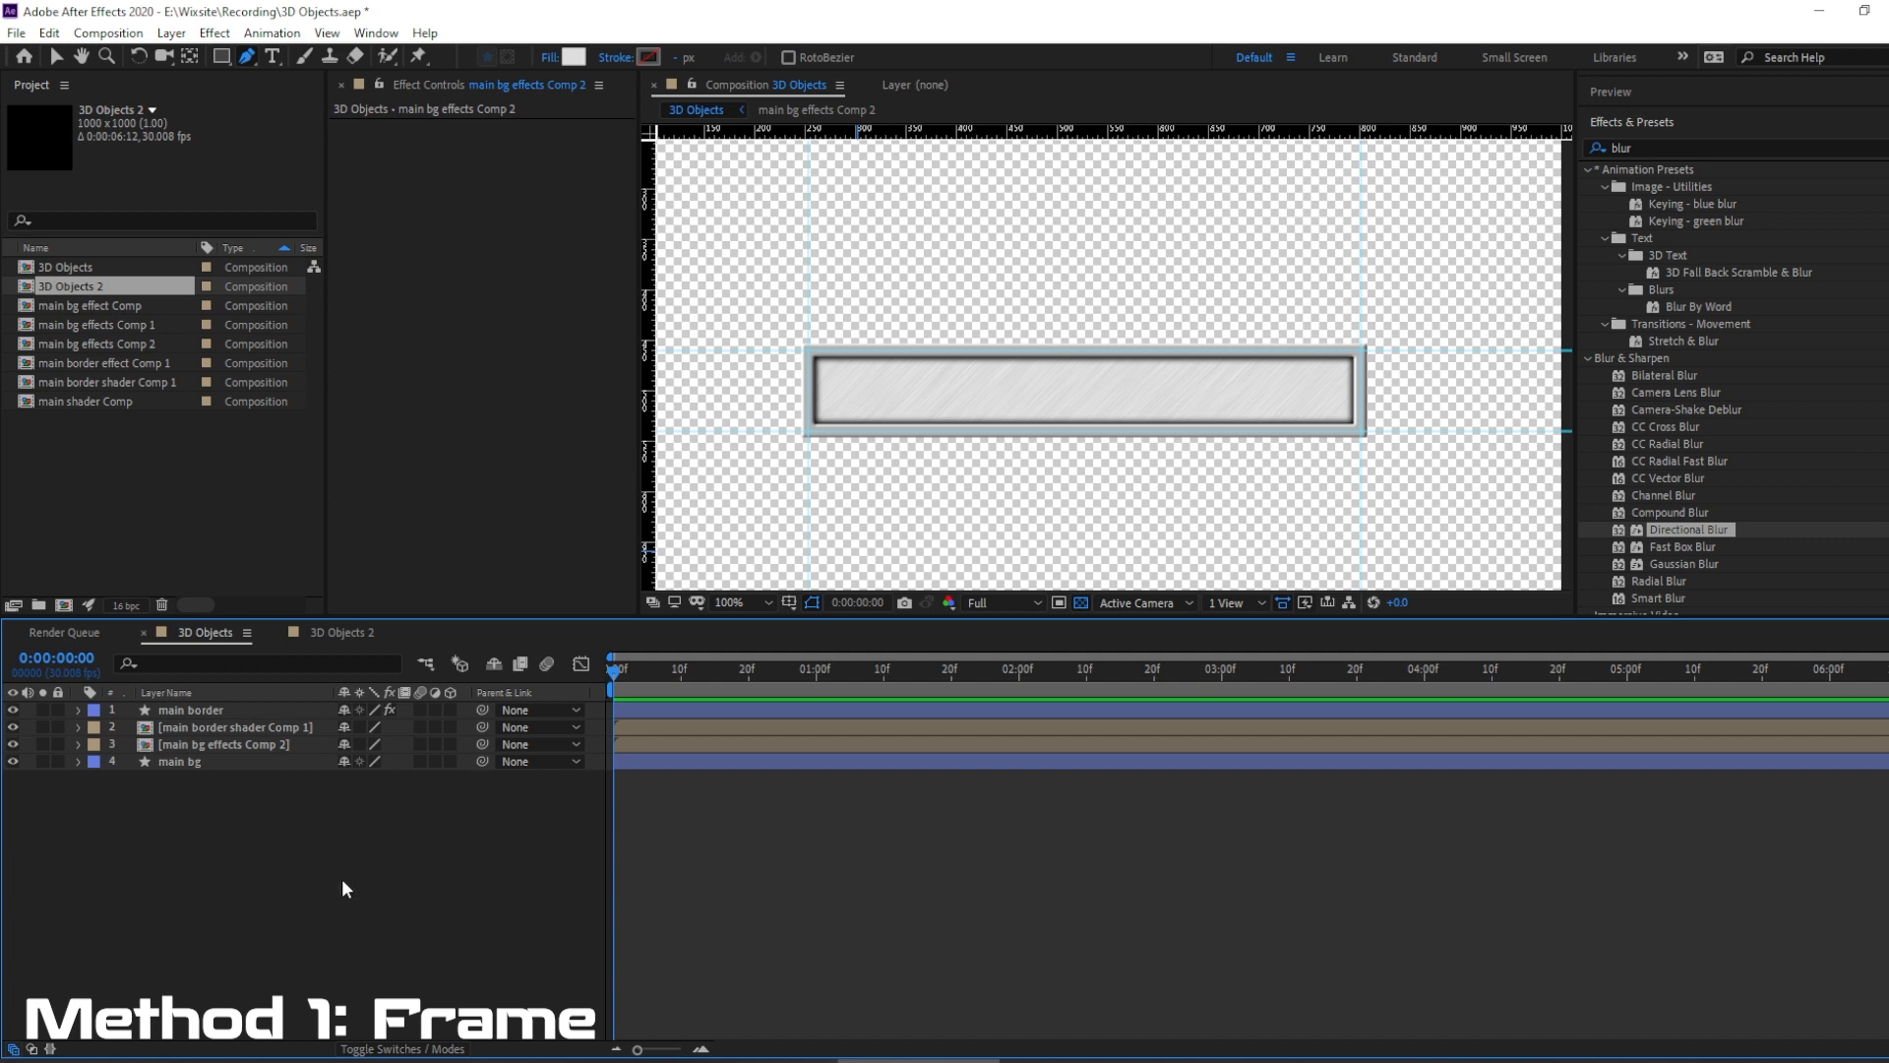
# Hide the guides and turn off the transparency grid in the composition view.
pyautogui.click(327, 32)
pyautogui.click(365, 255)
pyautogui.click(1080, 602)
pyautogui.click(315, 905)
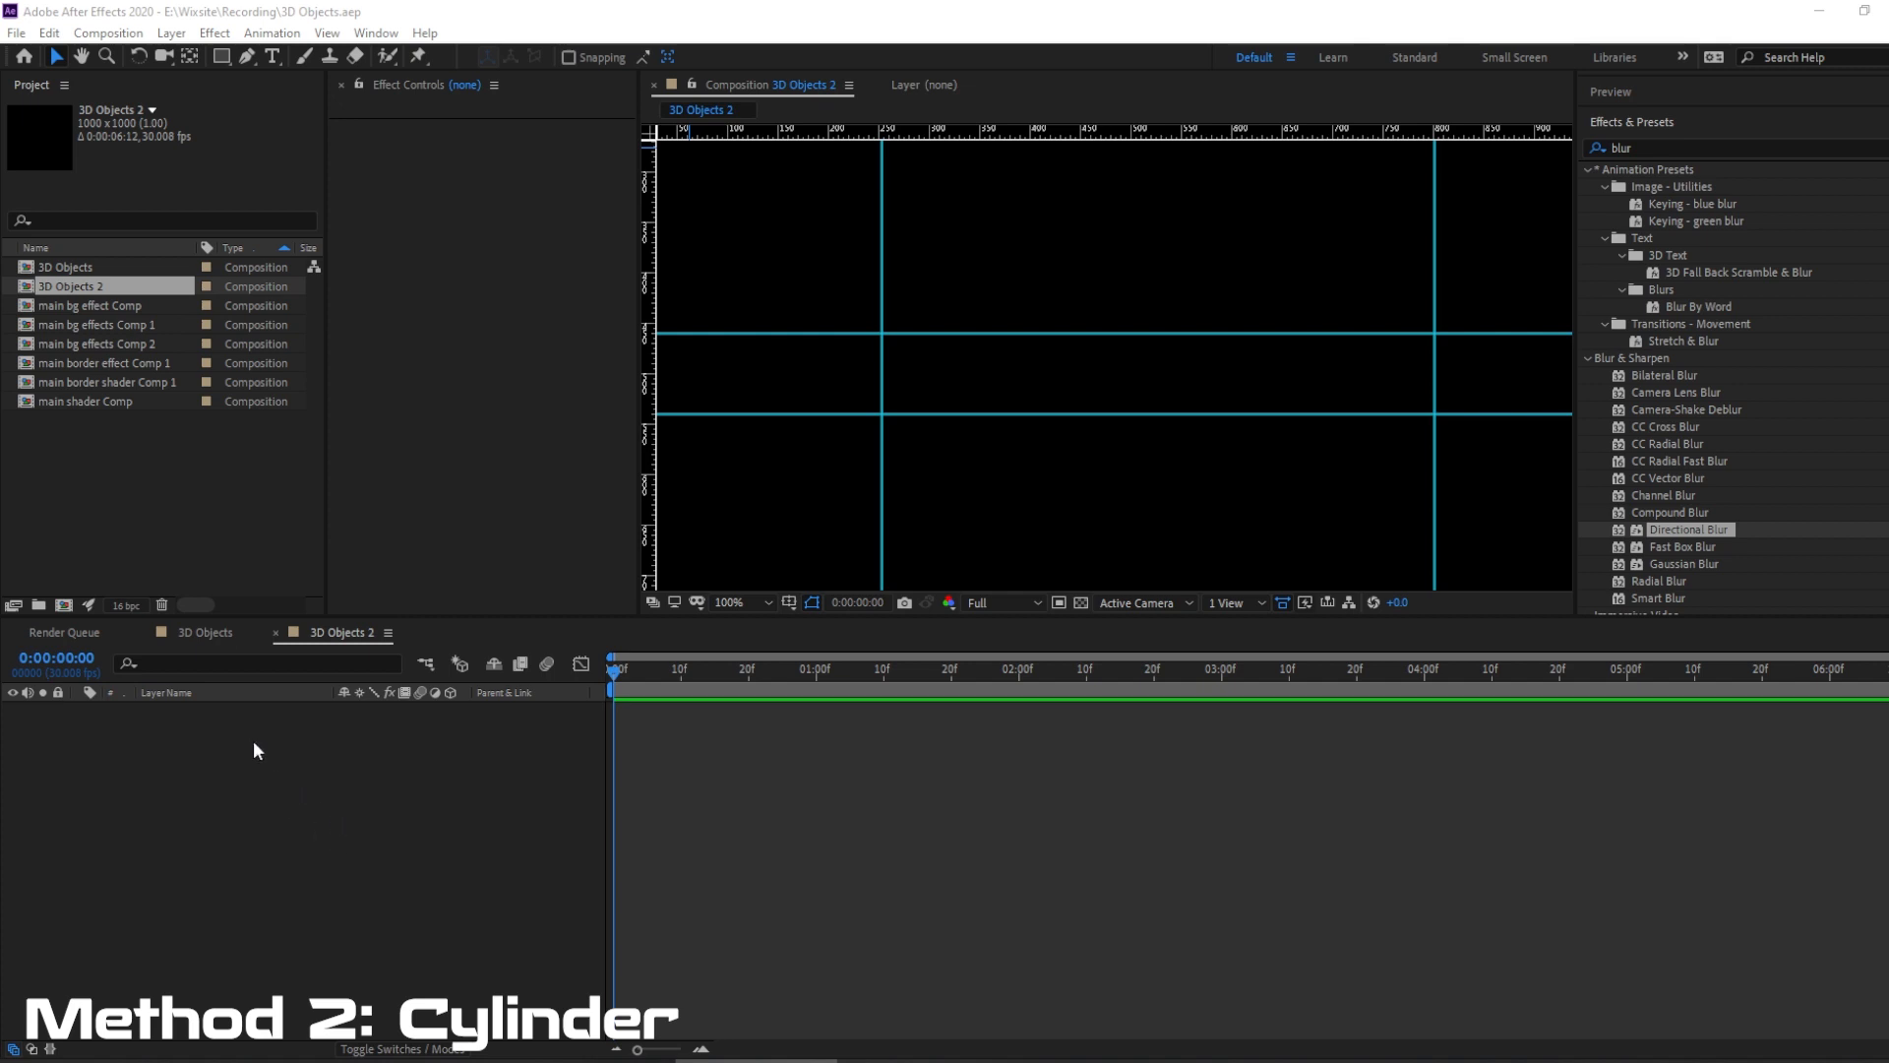
# Create a new shape layer in the 3D Objects 2 composition and name it "main bg".
pyautogui.rightClick(286, 749)
pyautogui.moveTo(413, 772)
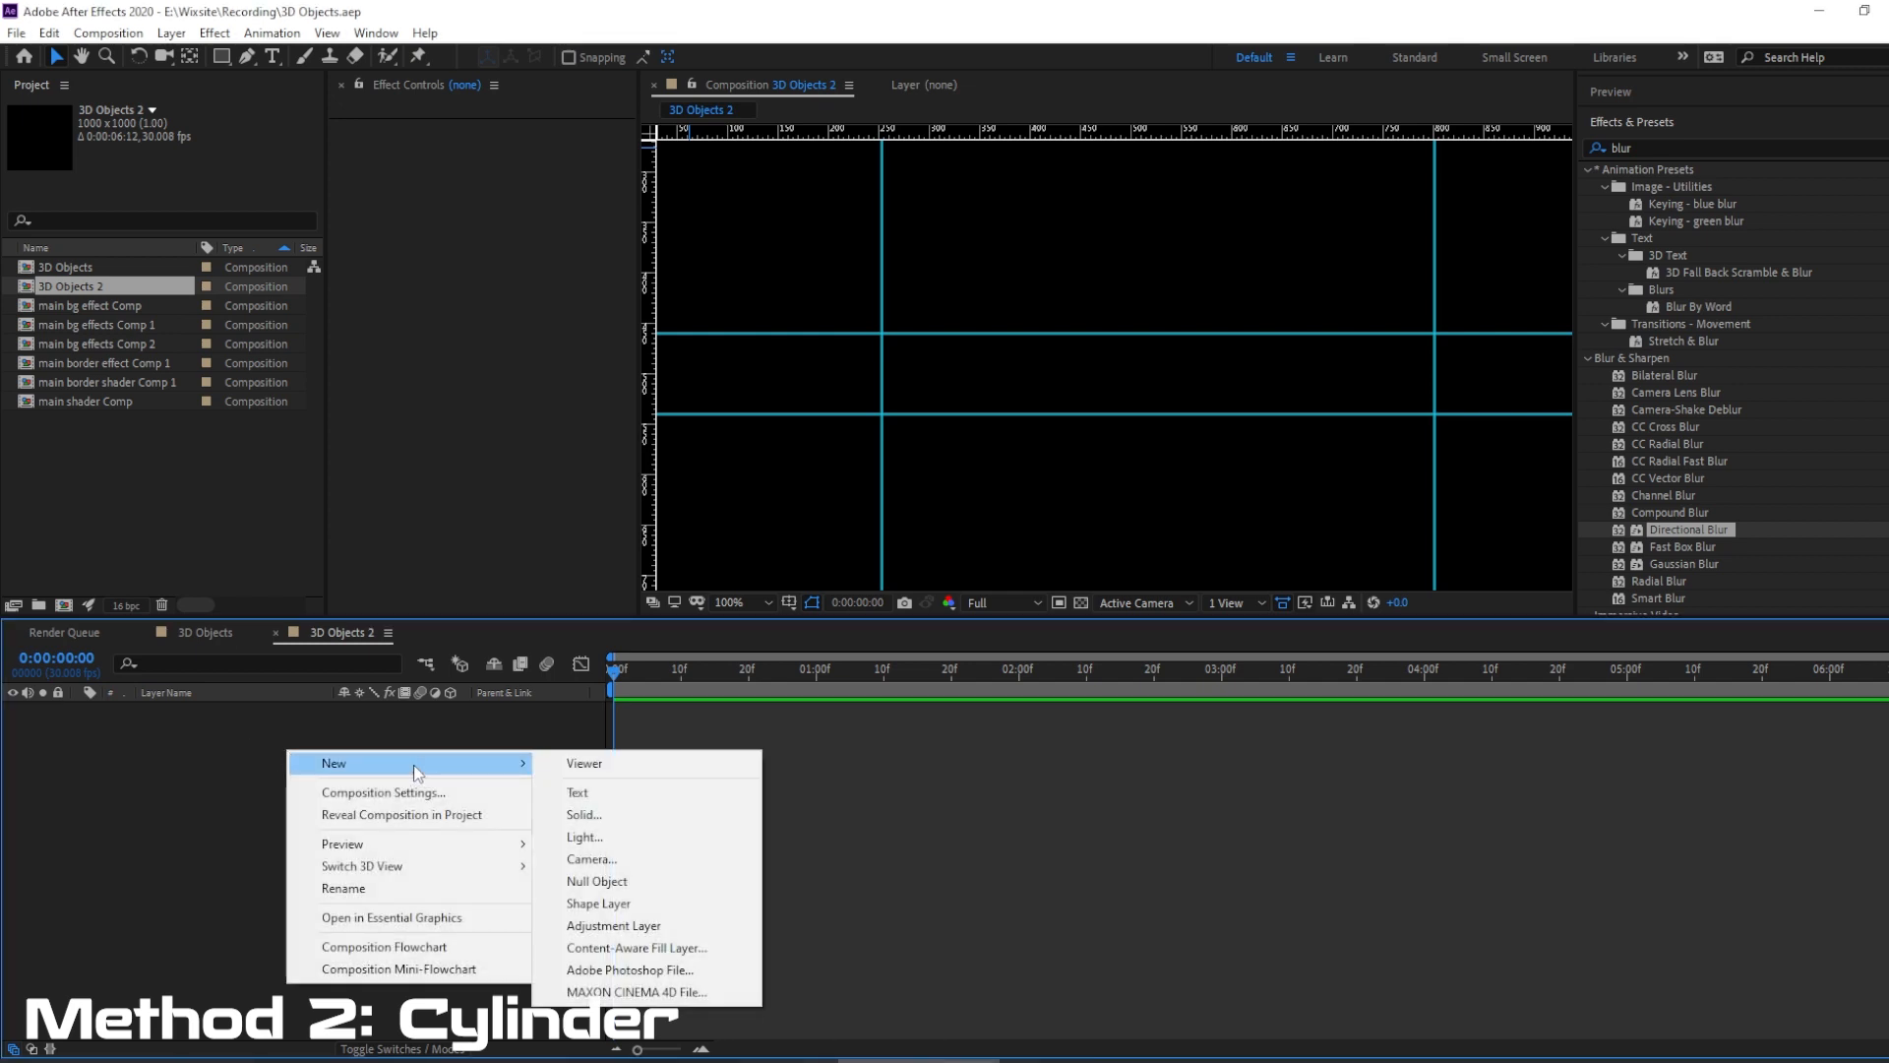
pyautogui.click(599, 903)
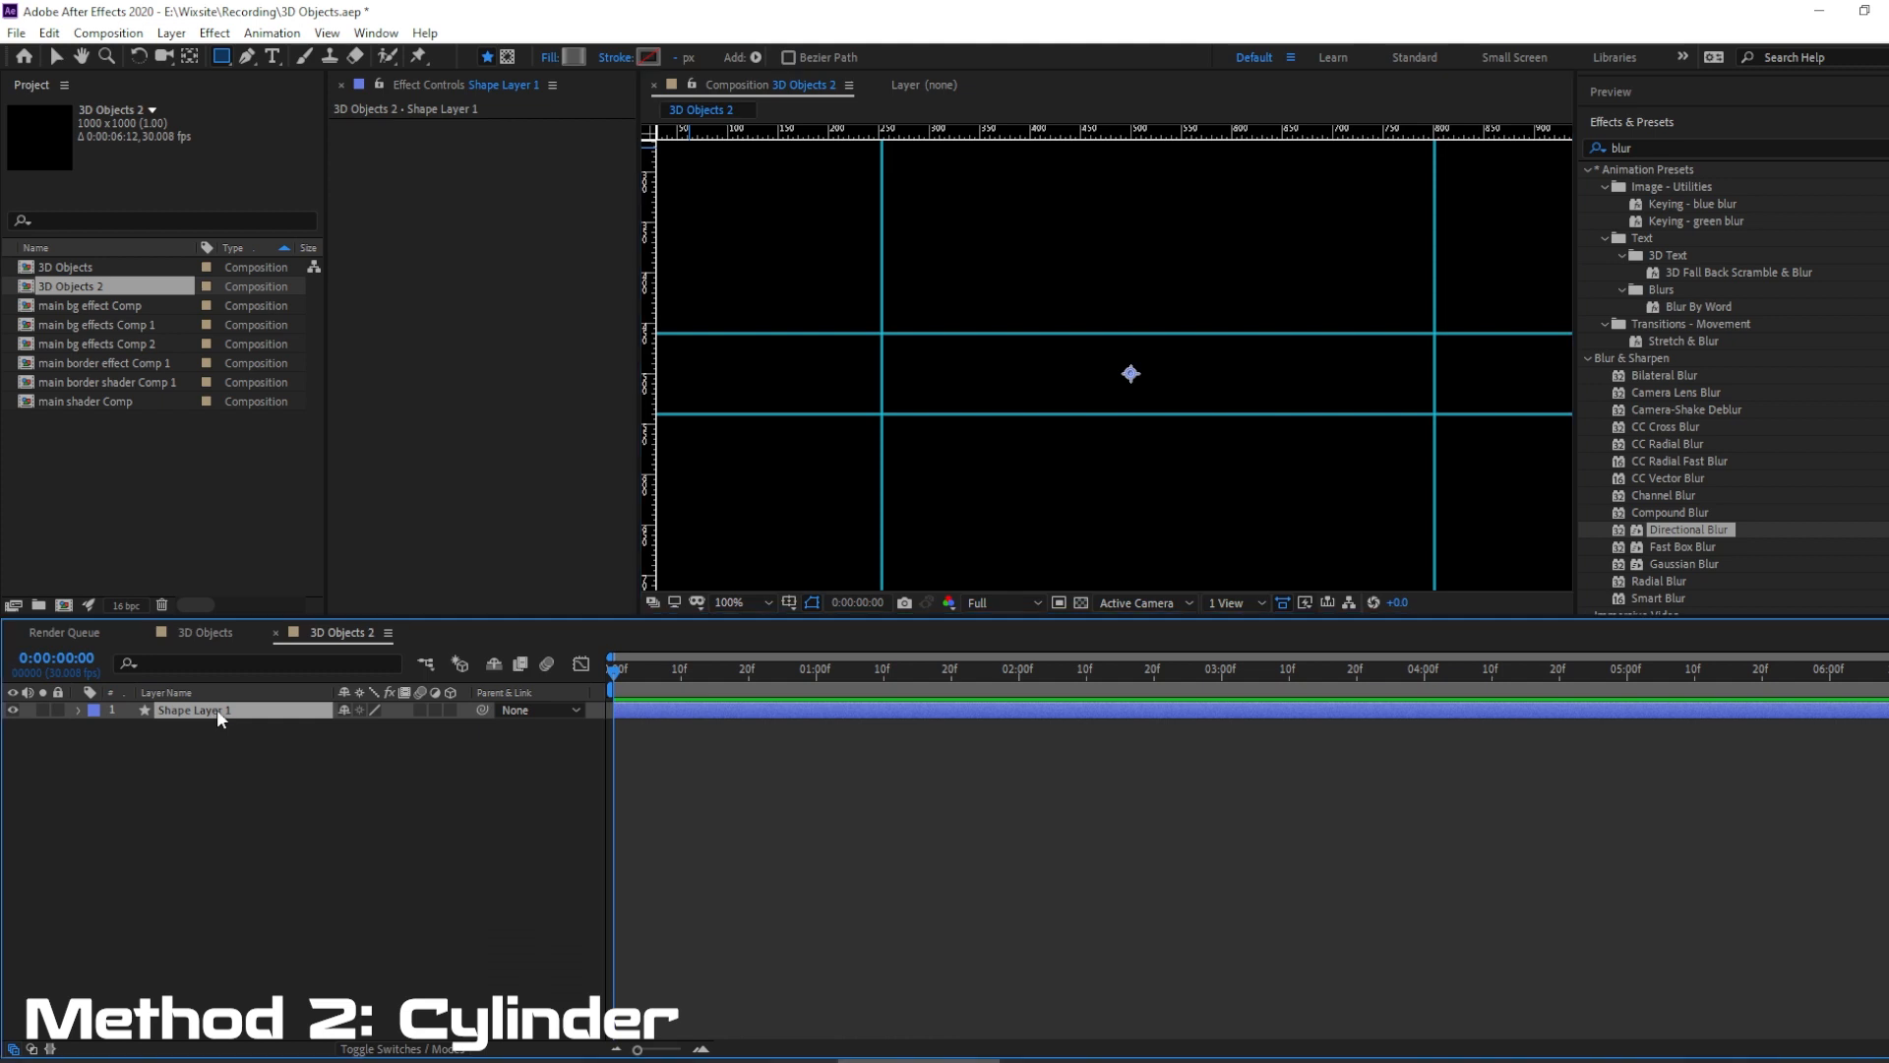
pyautogui.press('Return')
pyautogui.write('main bg')
pyautogui.press('Return')
# Switch the main bg layer's shape fill to a solid color and set it to gray 666666.
pyautogui.click(544, 57)
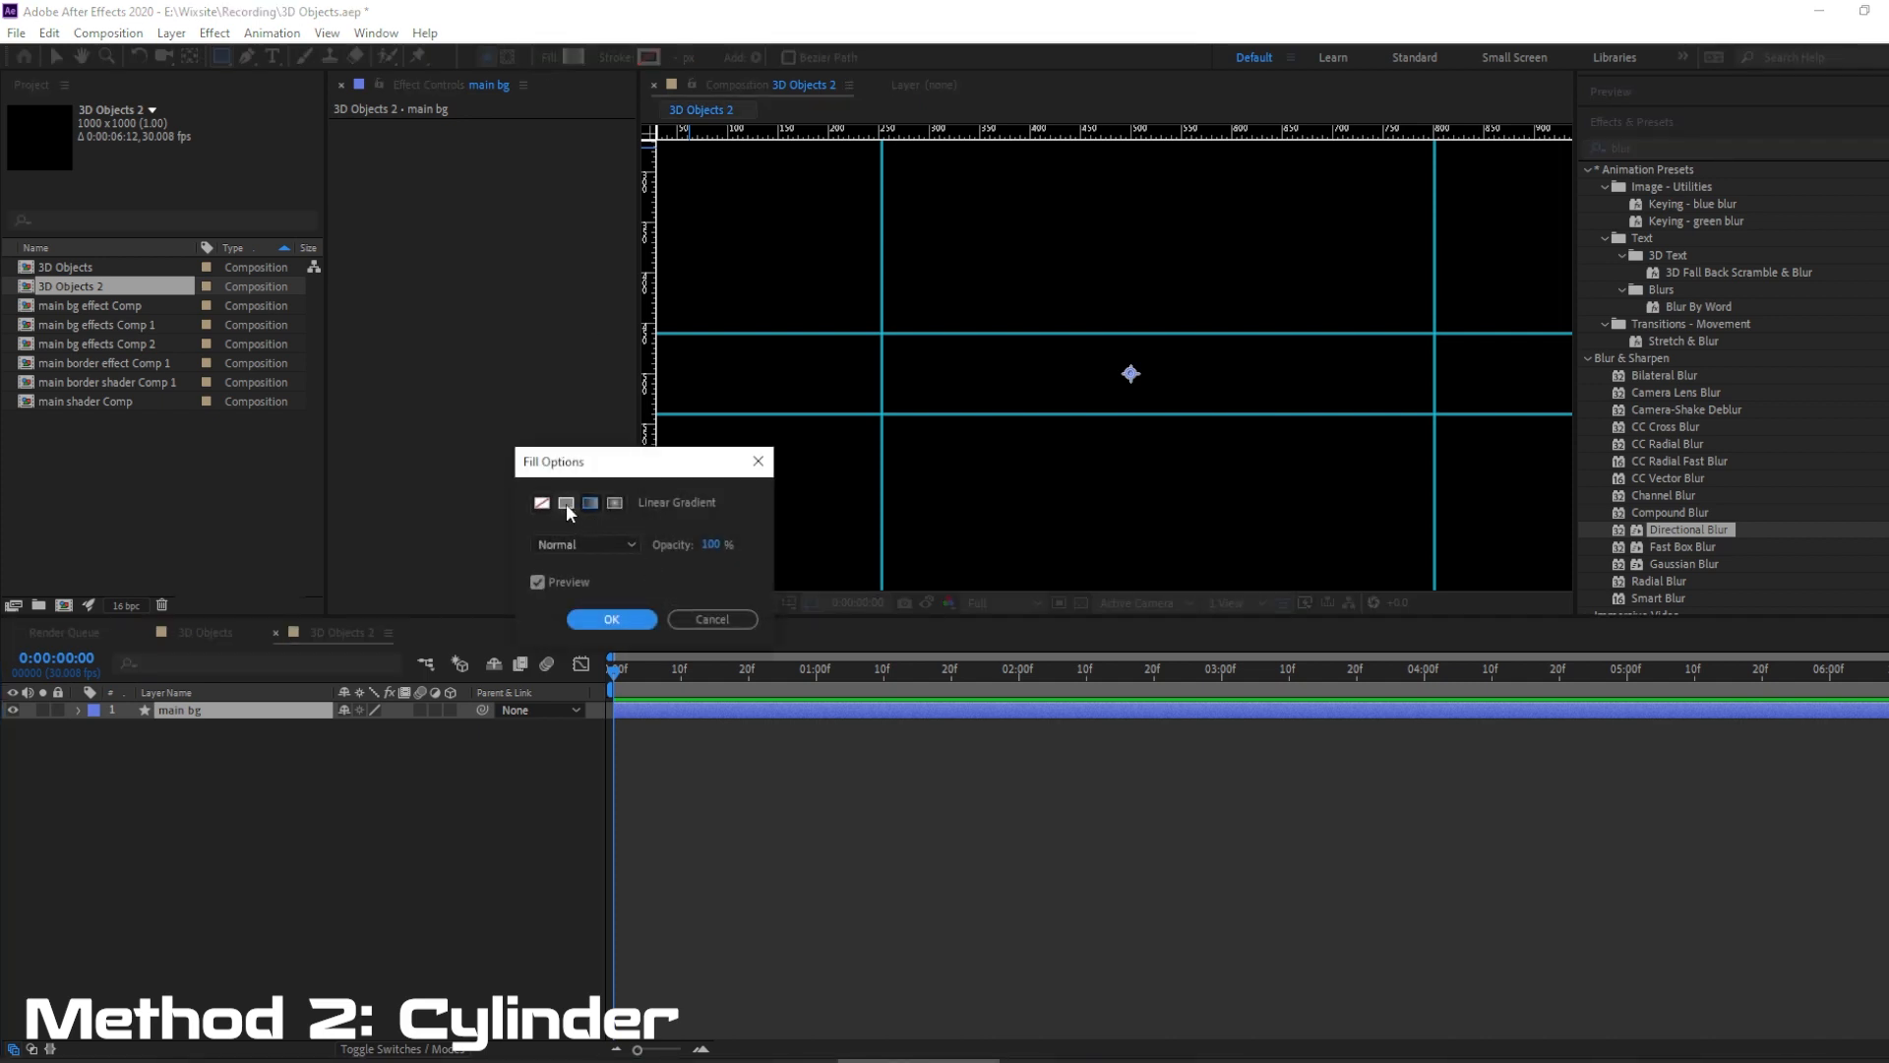
pyautogui.click(566, 502)
pyautogui.click(620, 620)
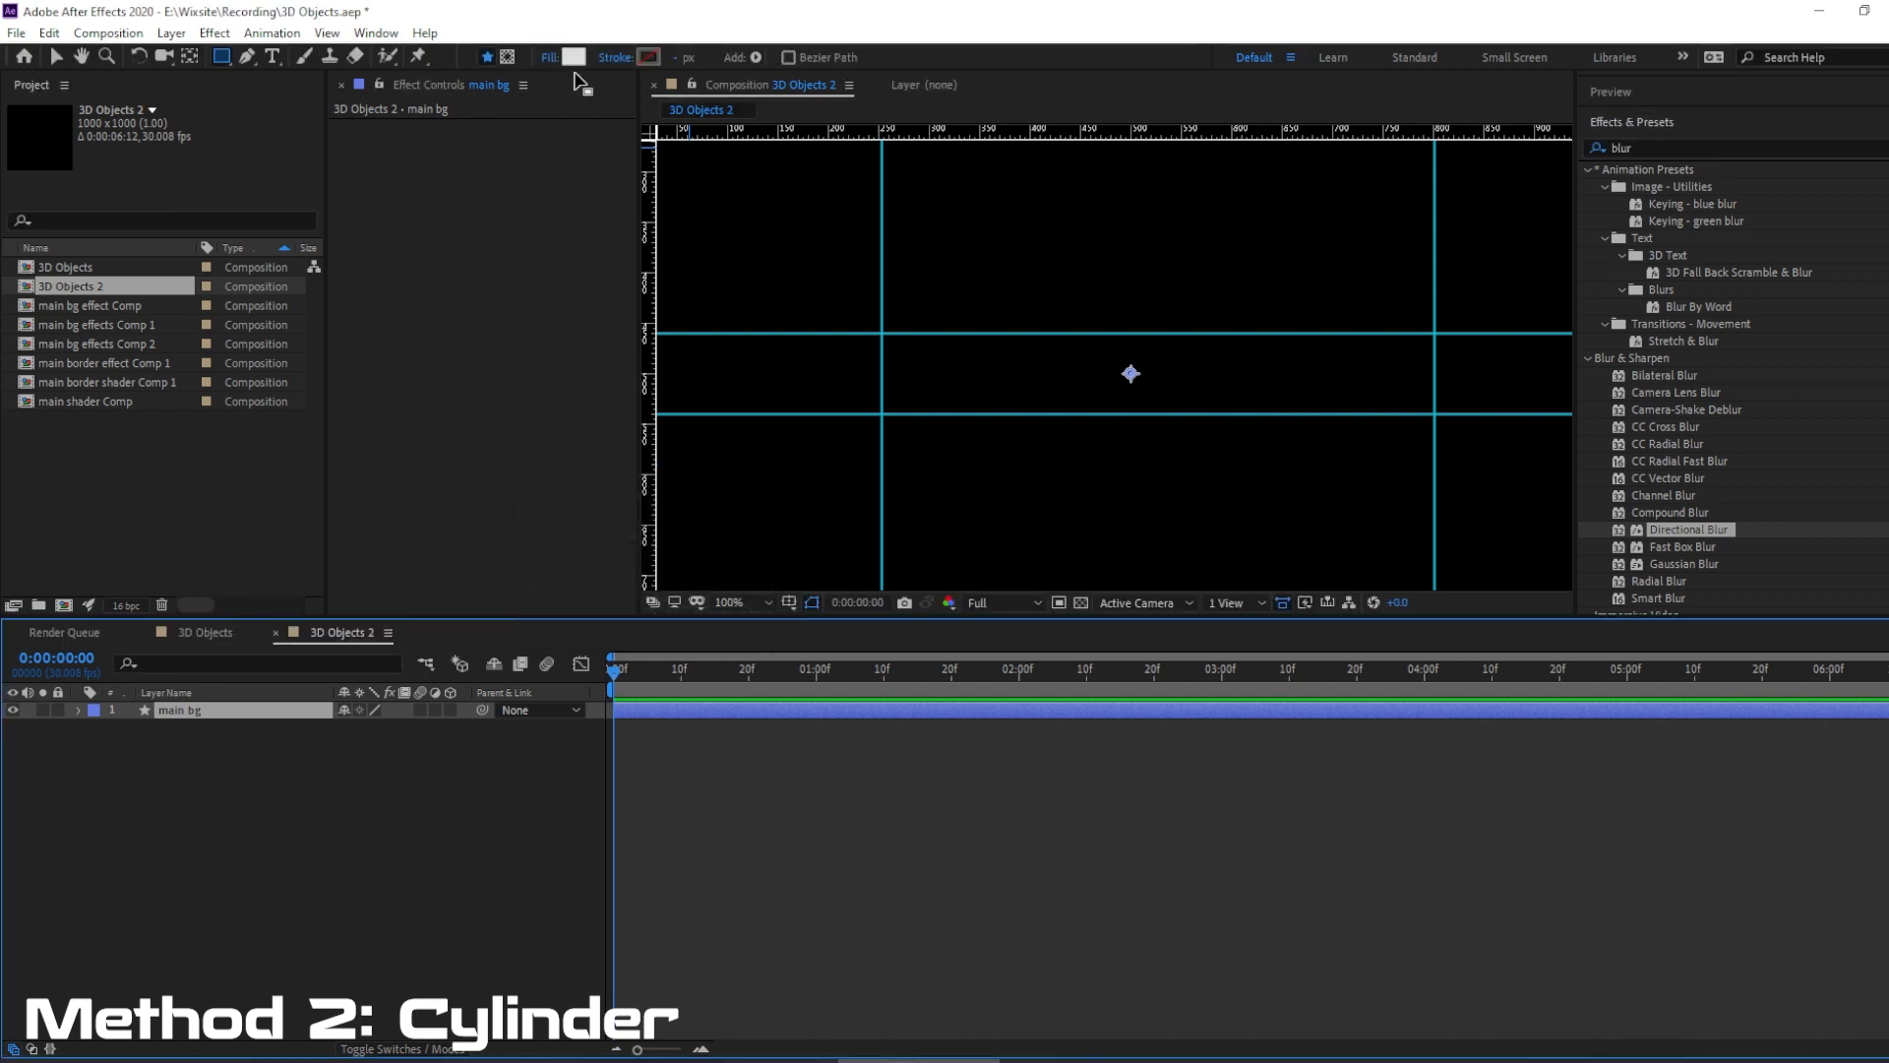
pyautogui.click(573, 57)
pyautogui.moveTo(162, 772); pyautogui.dragTo(40, 812)
pyautogui.click(398, 897)
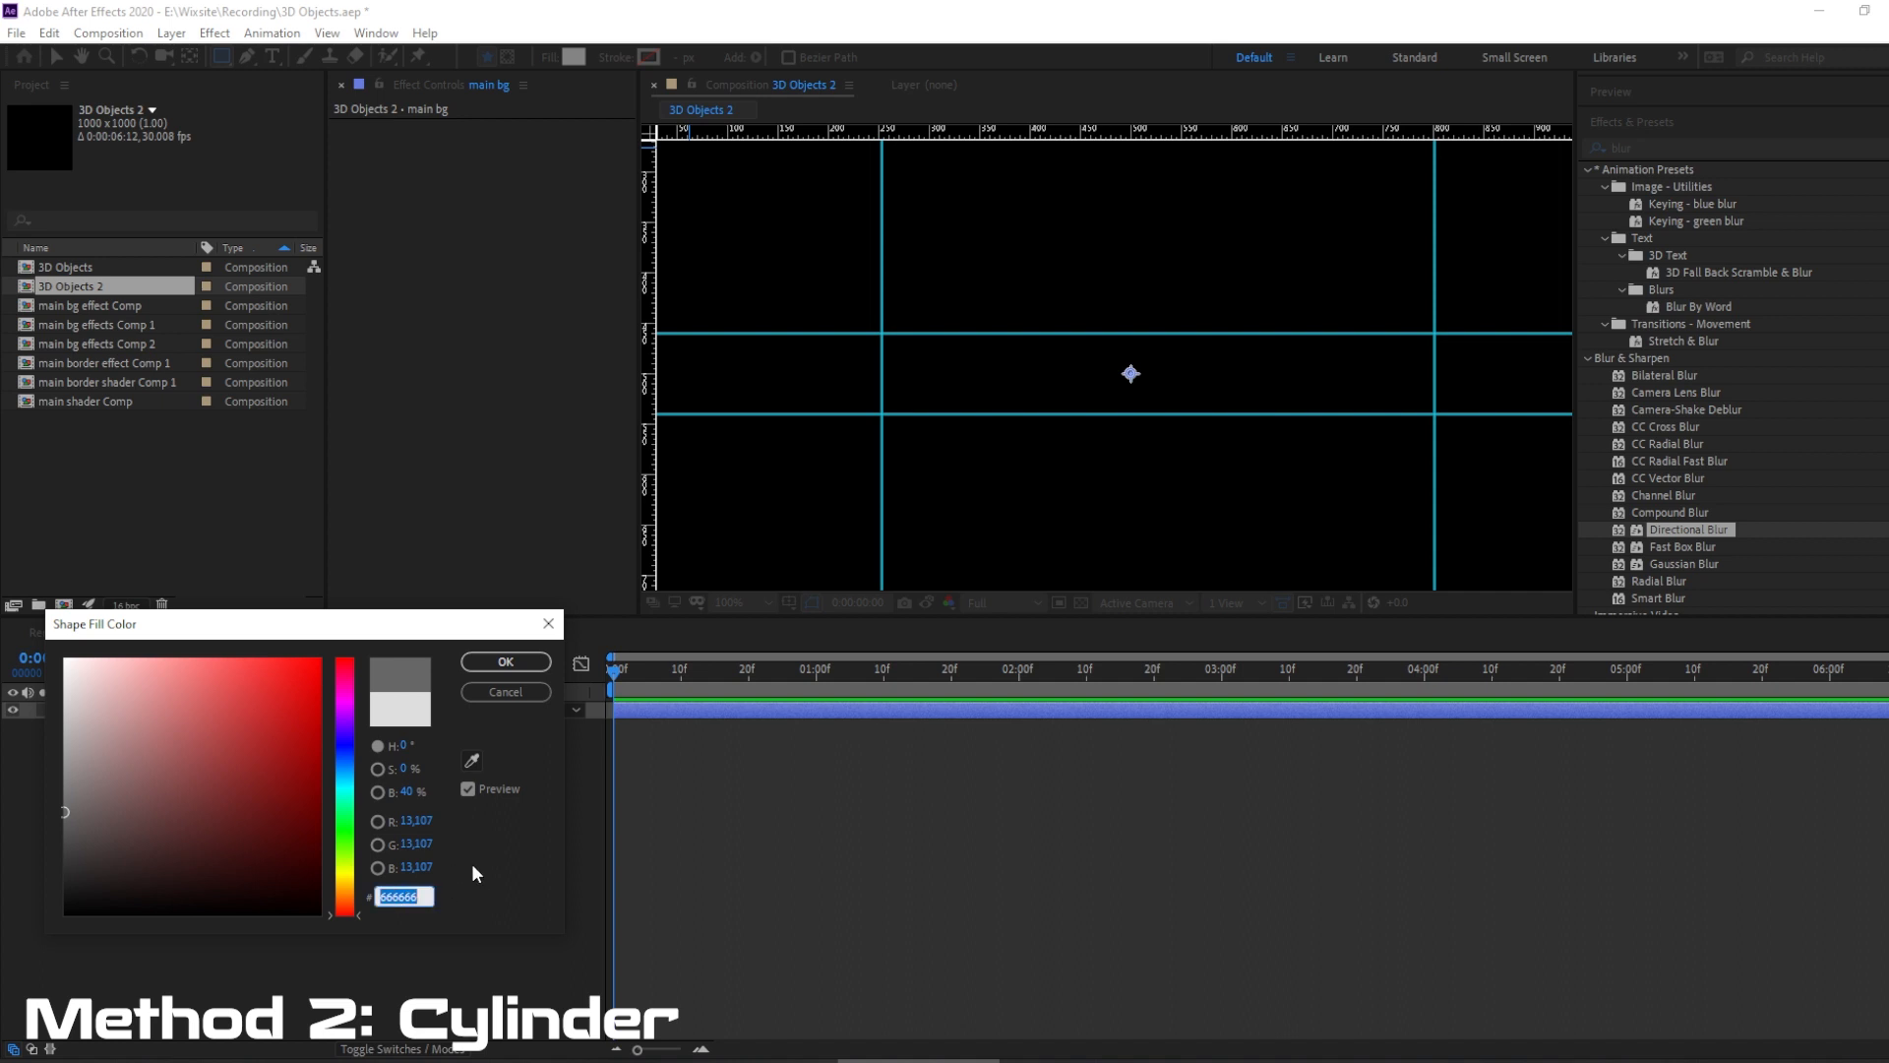
pyautogui.click(508, 665)
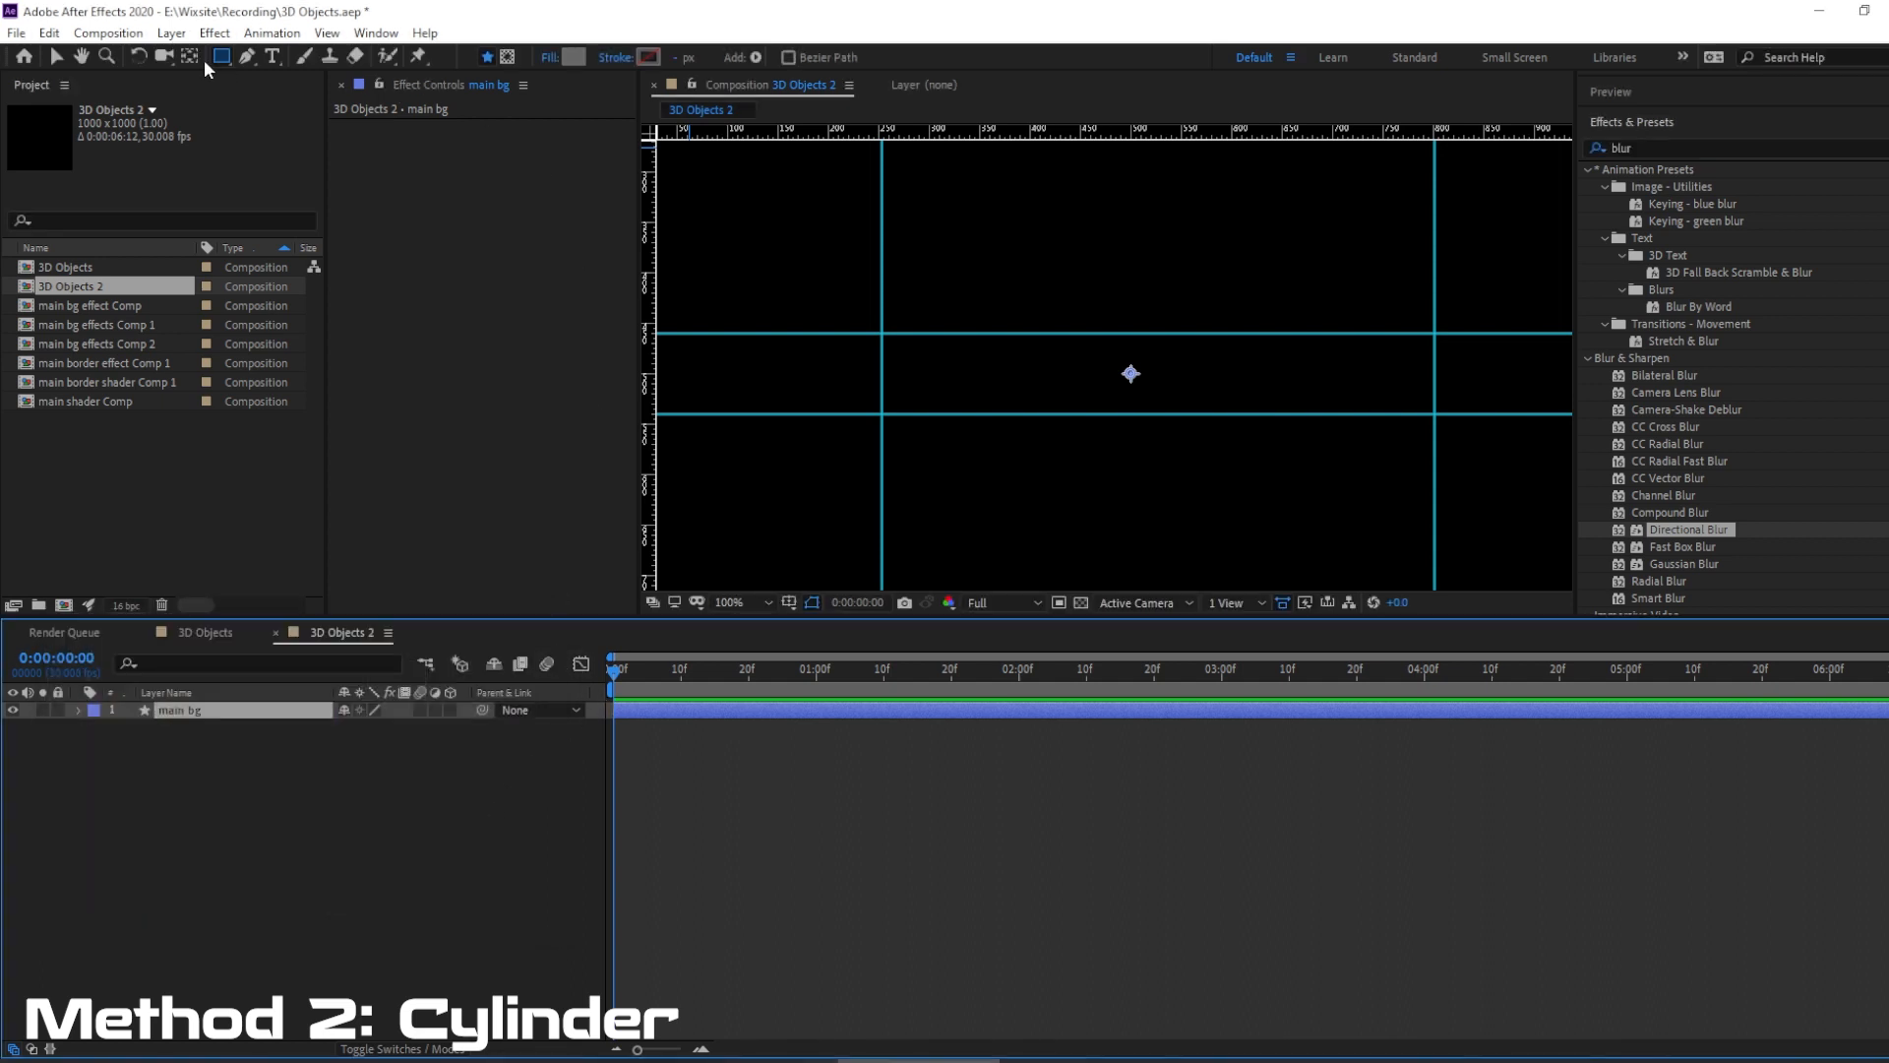
# Draw a closed rectangle on main bg with the Pen tool, with its four corners on the guide intersections.
pyautogui.click(248, 57)
pyautogui.click(864, 312)
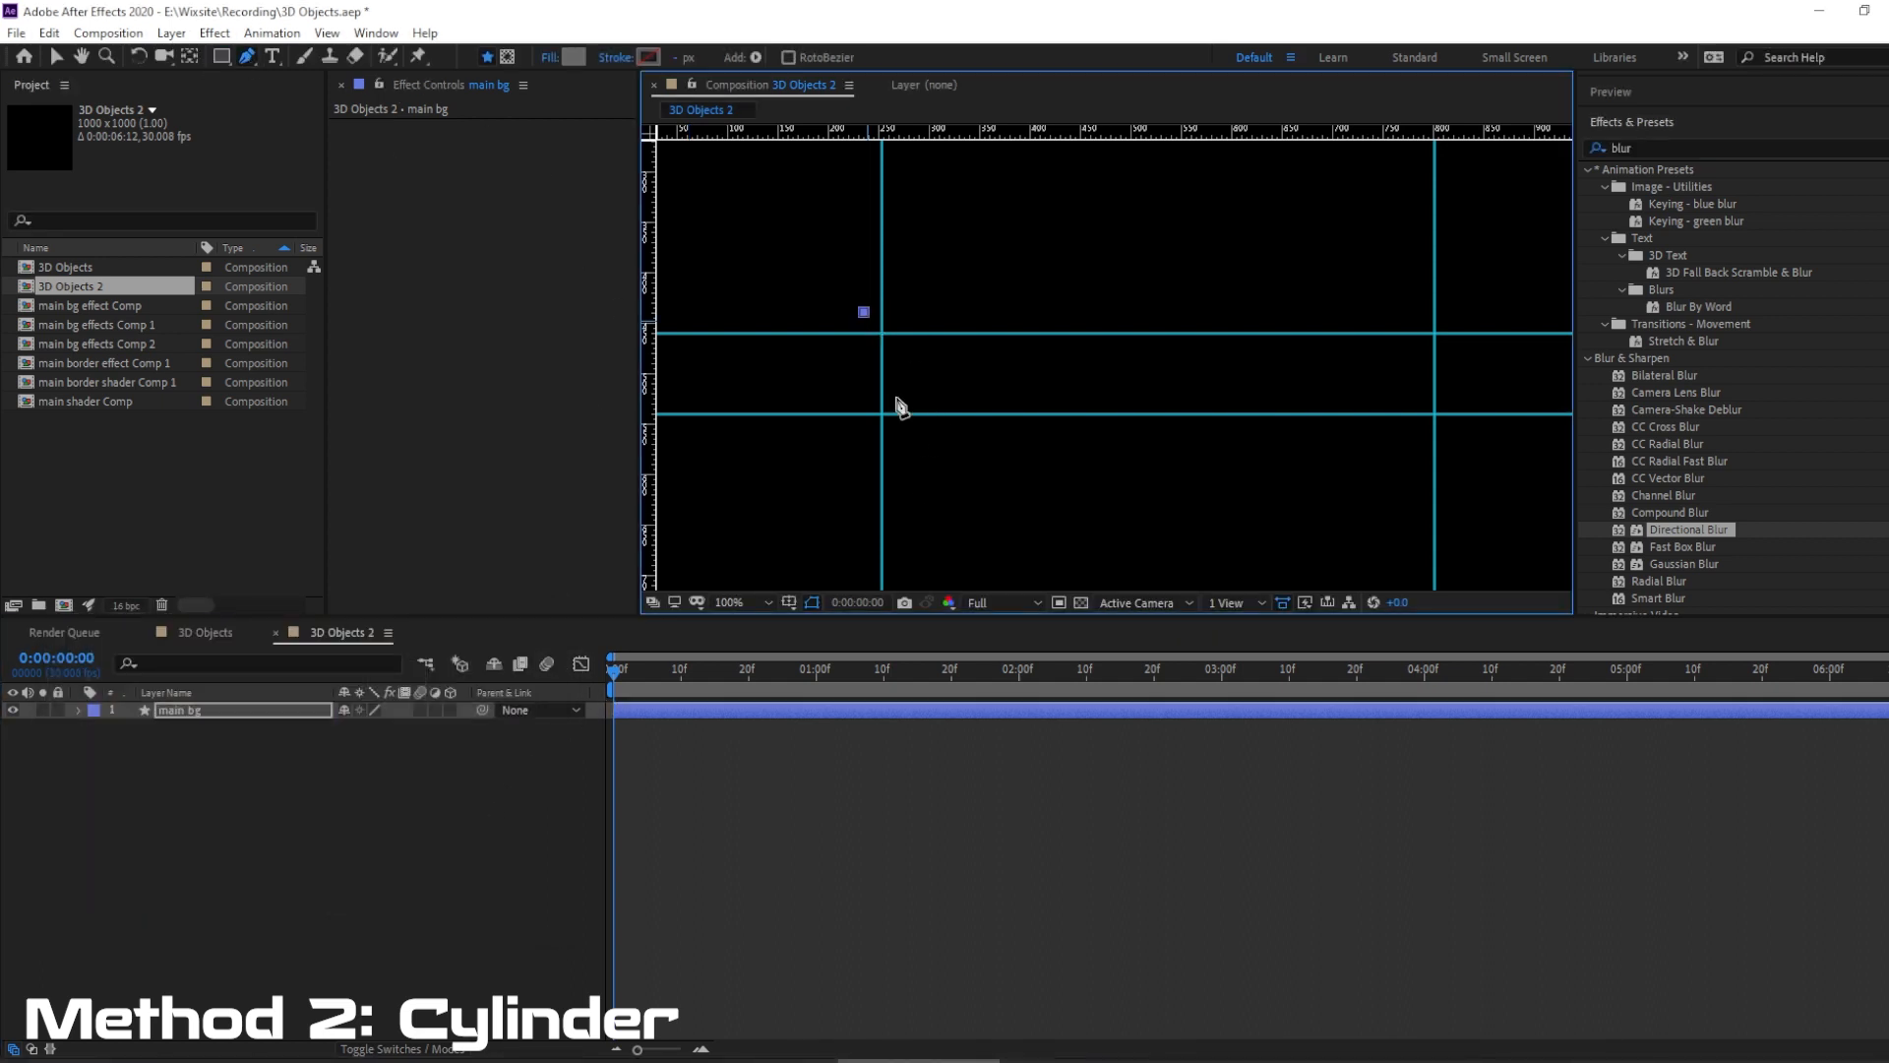
pyautogui.click(881, 413)
pyautogui.click(1433, 413)
pyautogui.click(1436, 333)
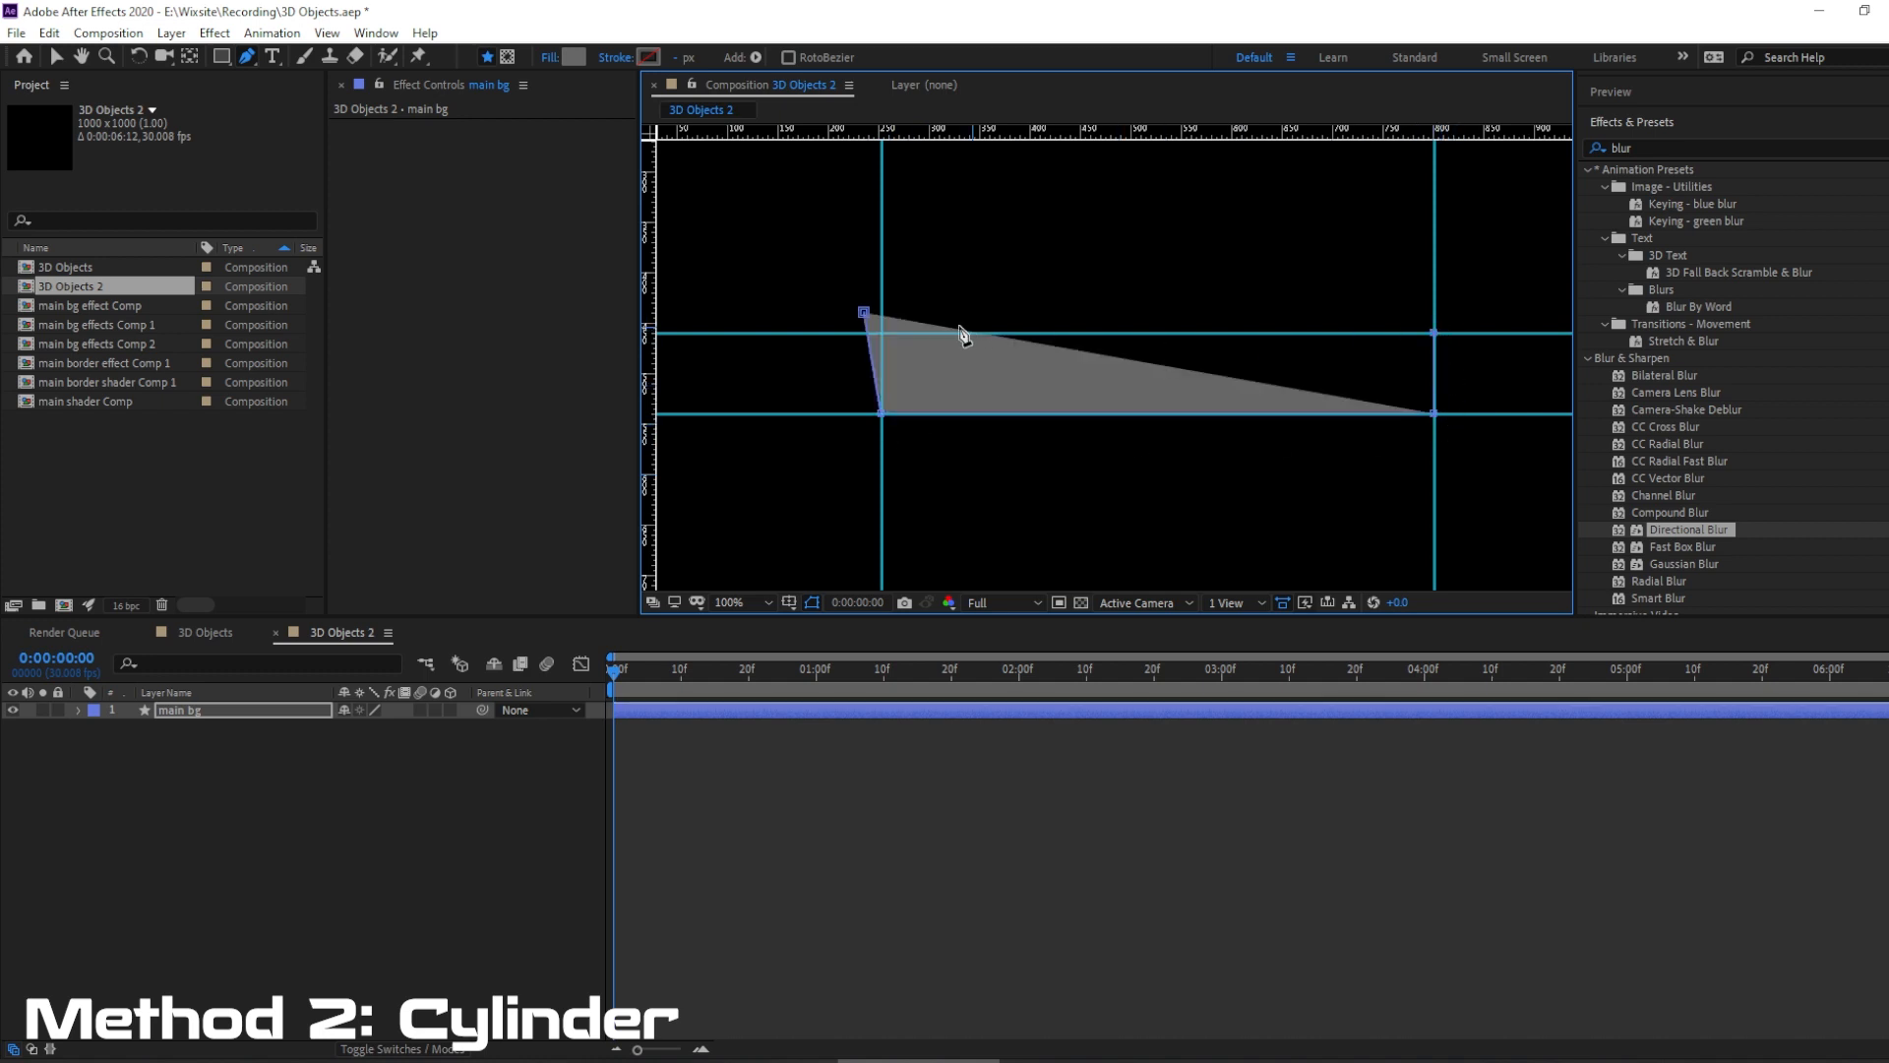
pyautogui.click(864, 314)
pyautogui.moveTo(864, 313); pyautogui.dragTo(882, 332)
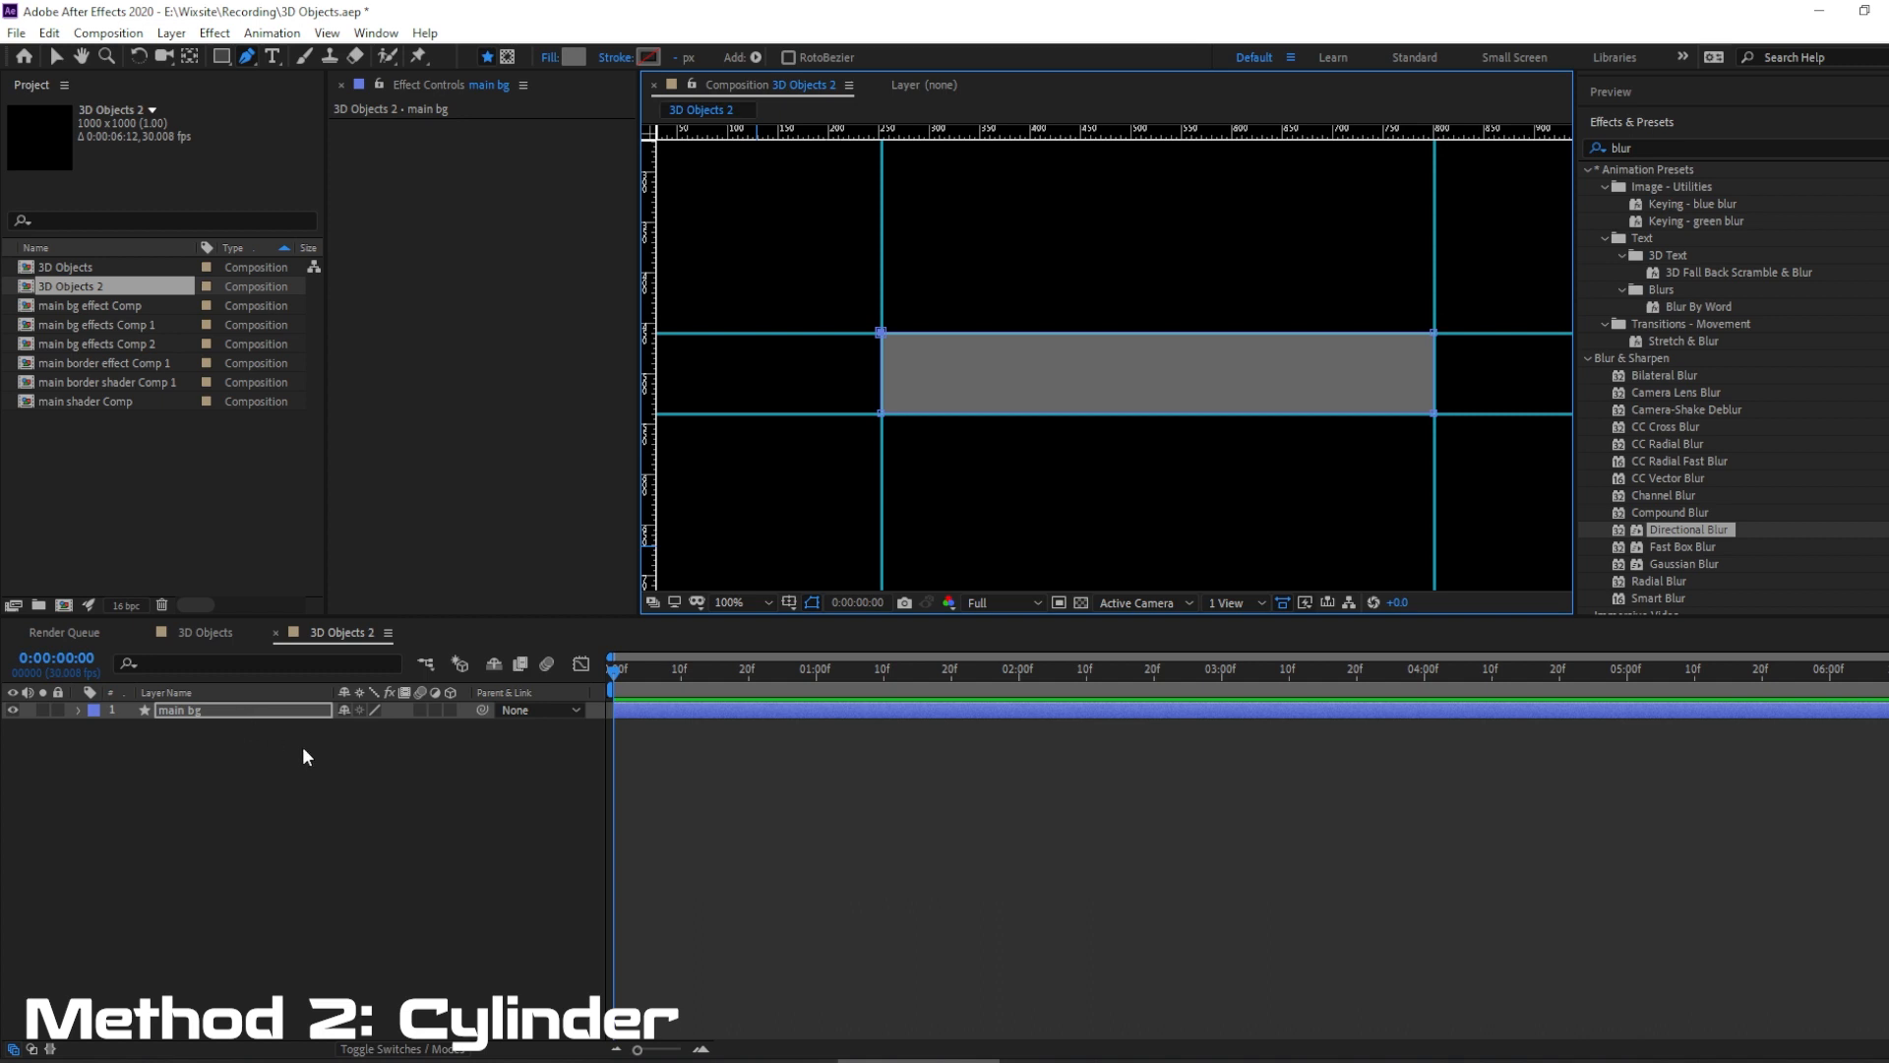
# Duplicate the main bg layer and rename the copy "main bg effects".
pyautogui.click(216, 711)
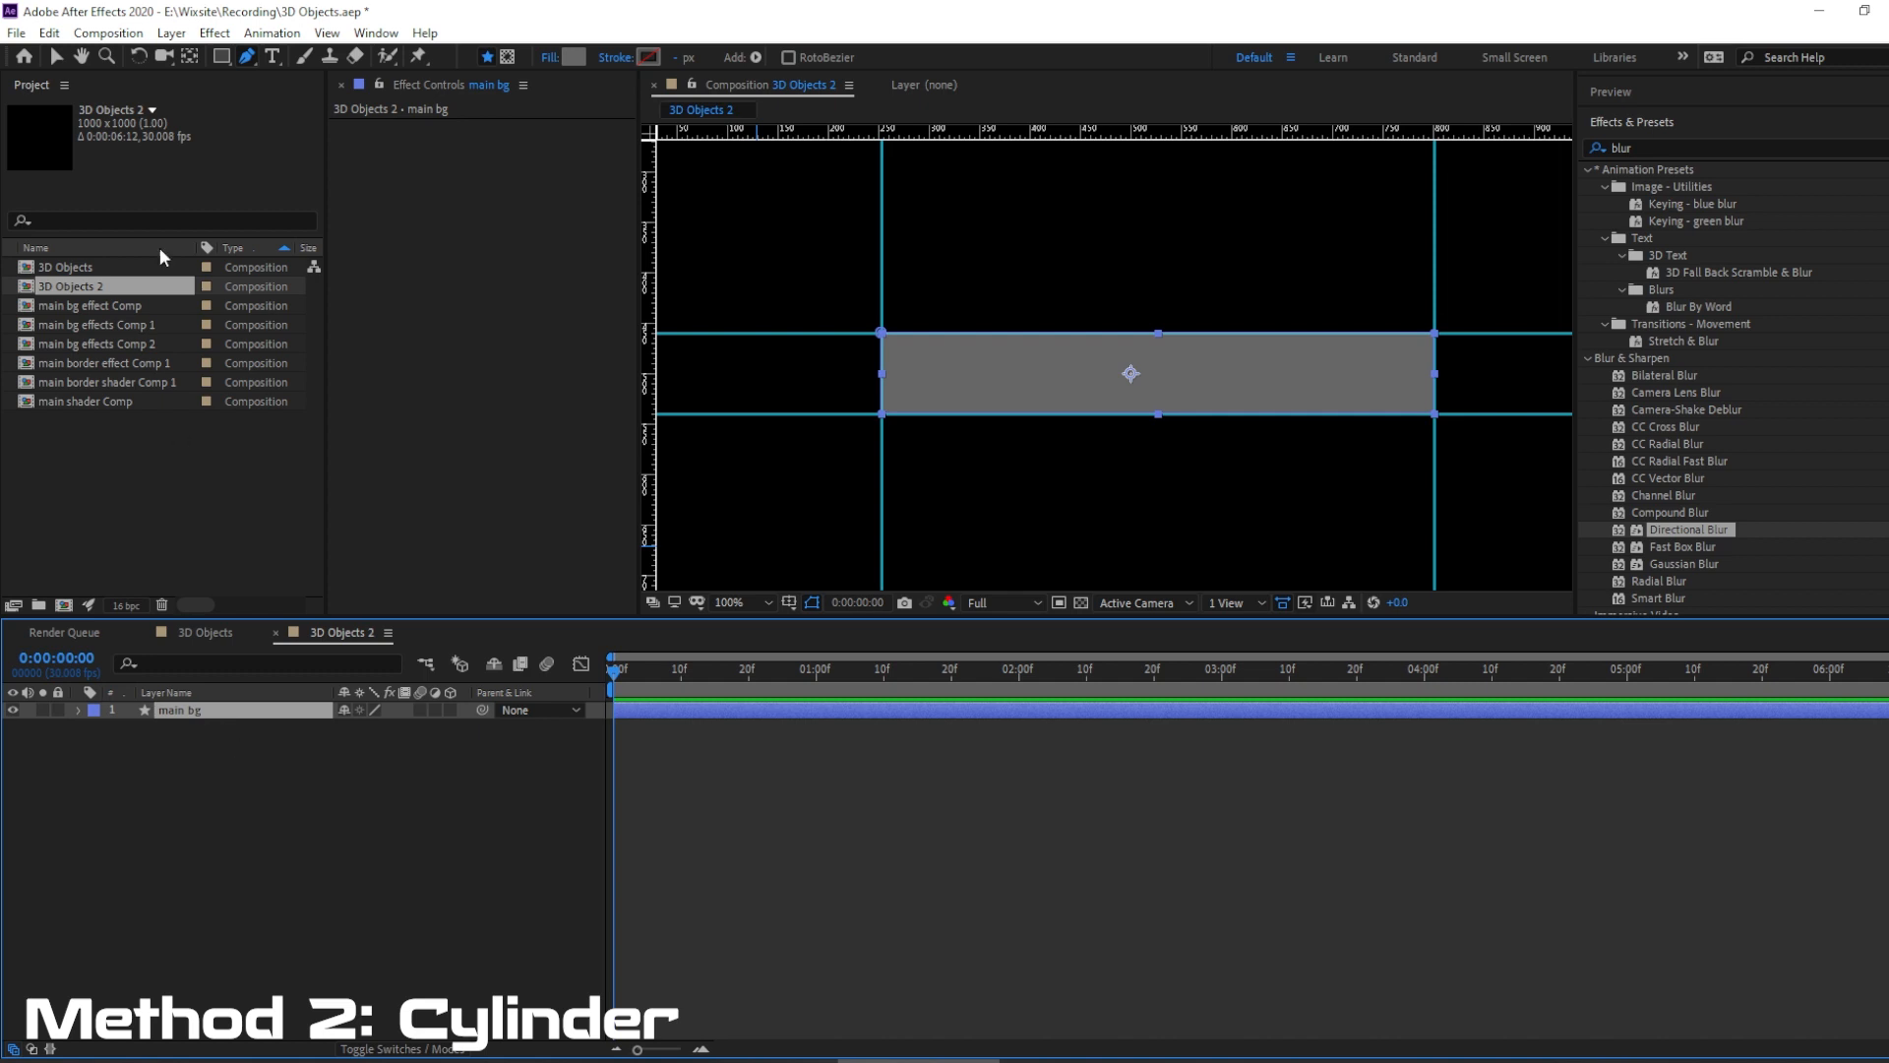
pyautogui.click(49, 33)
pyautogui.click(123, 292)
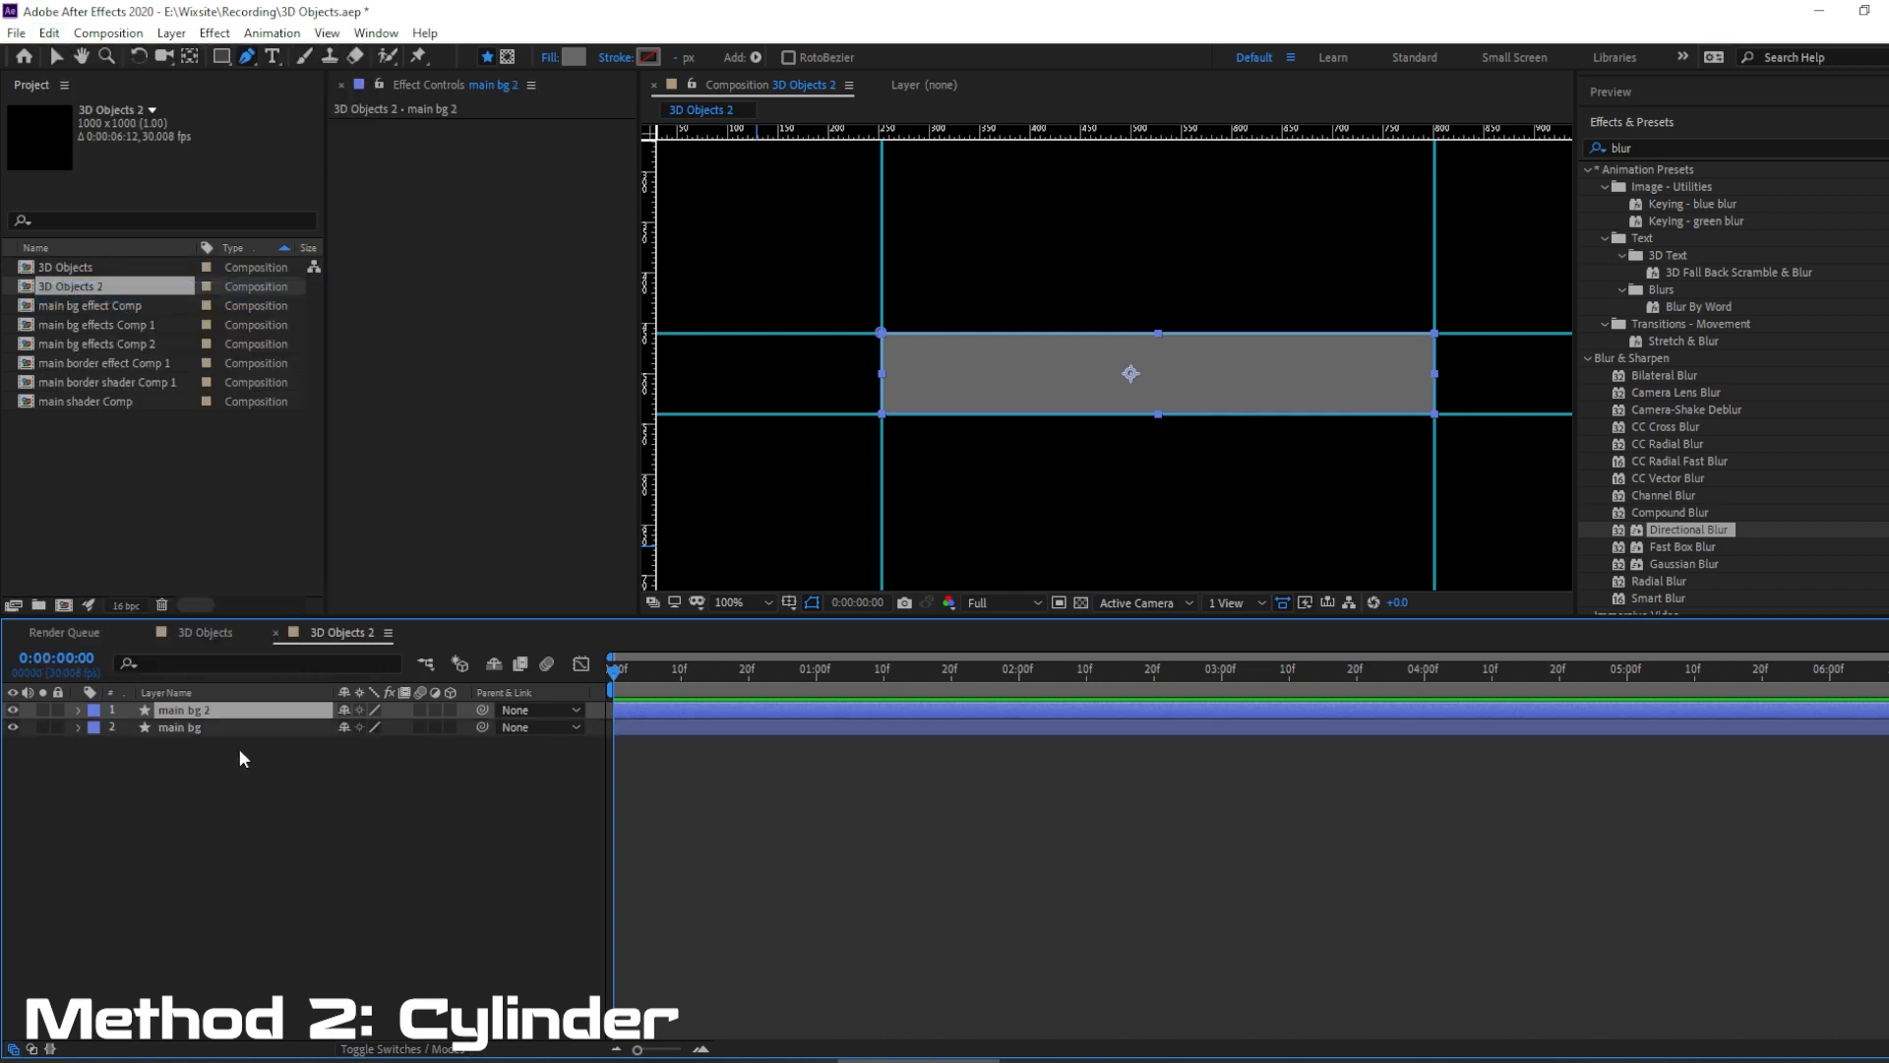
pyautogui.press('Return')
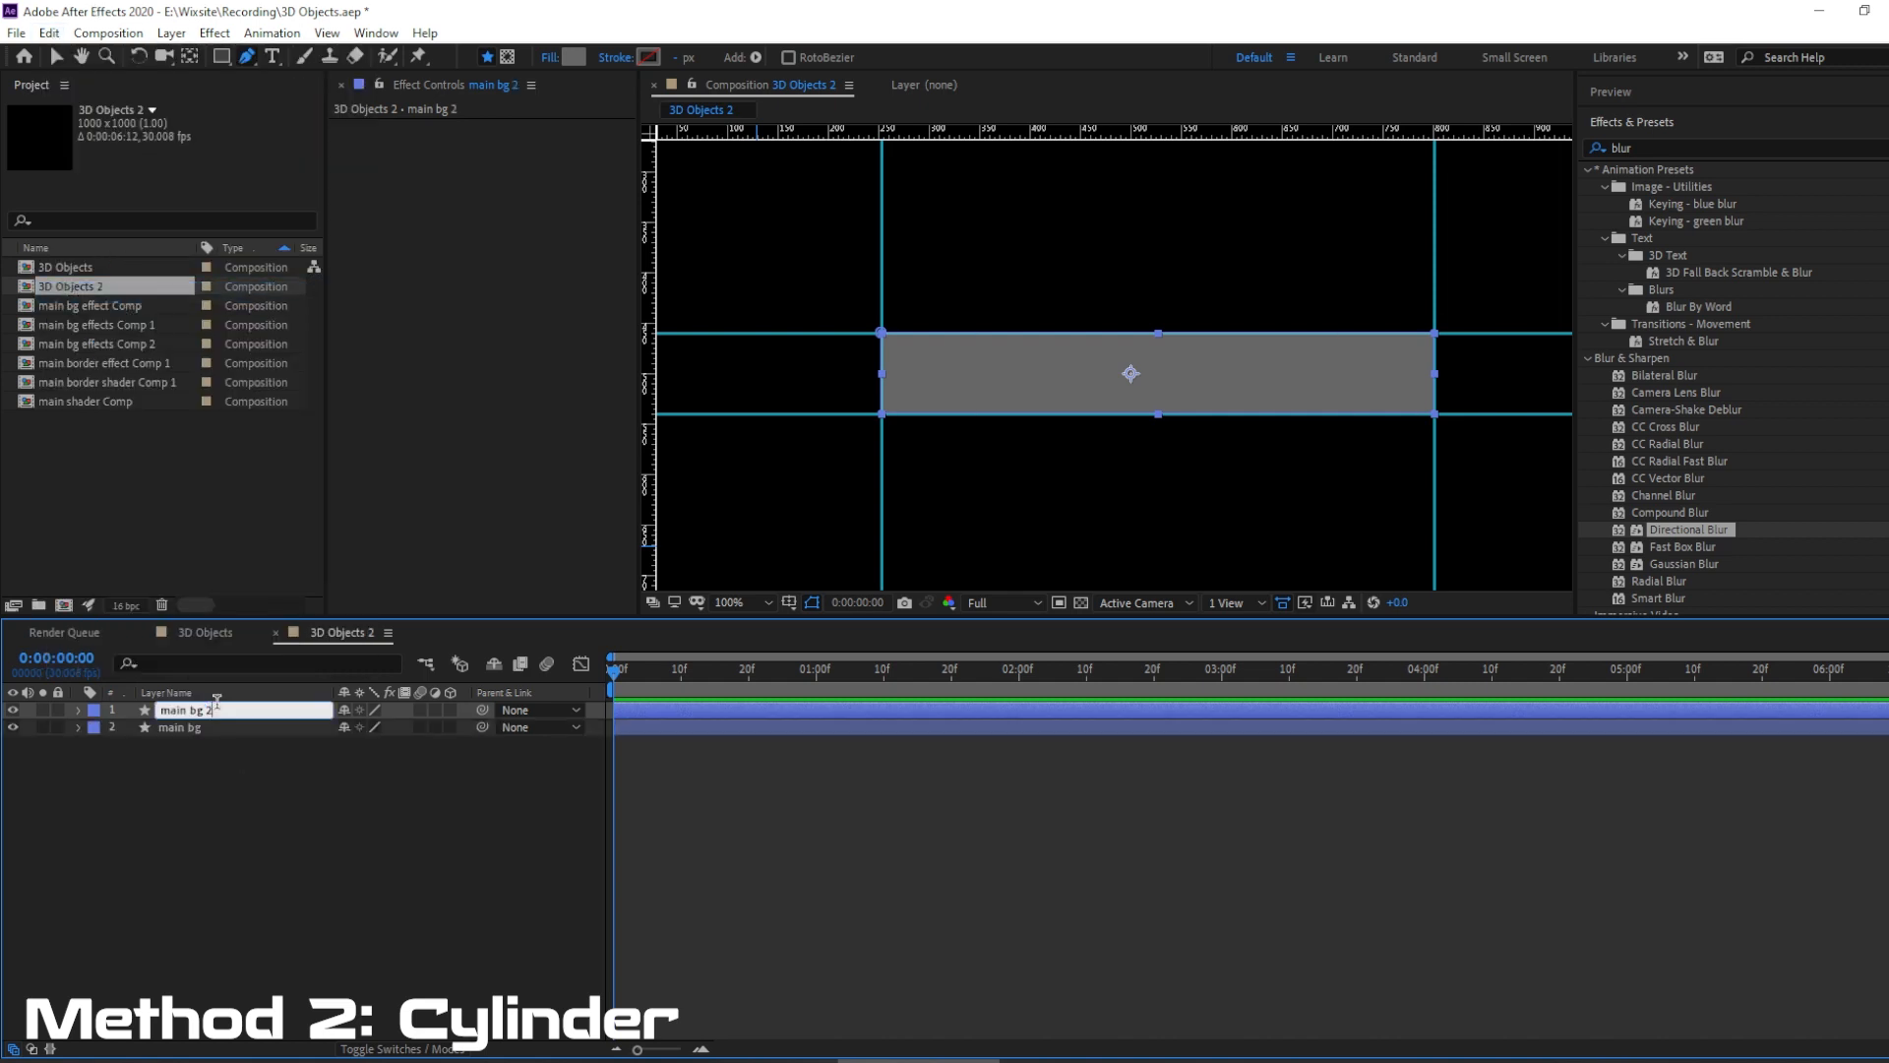
pyautogui.write('effects')
pyautogui.press('Return')
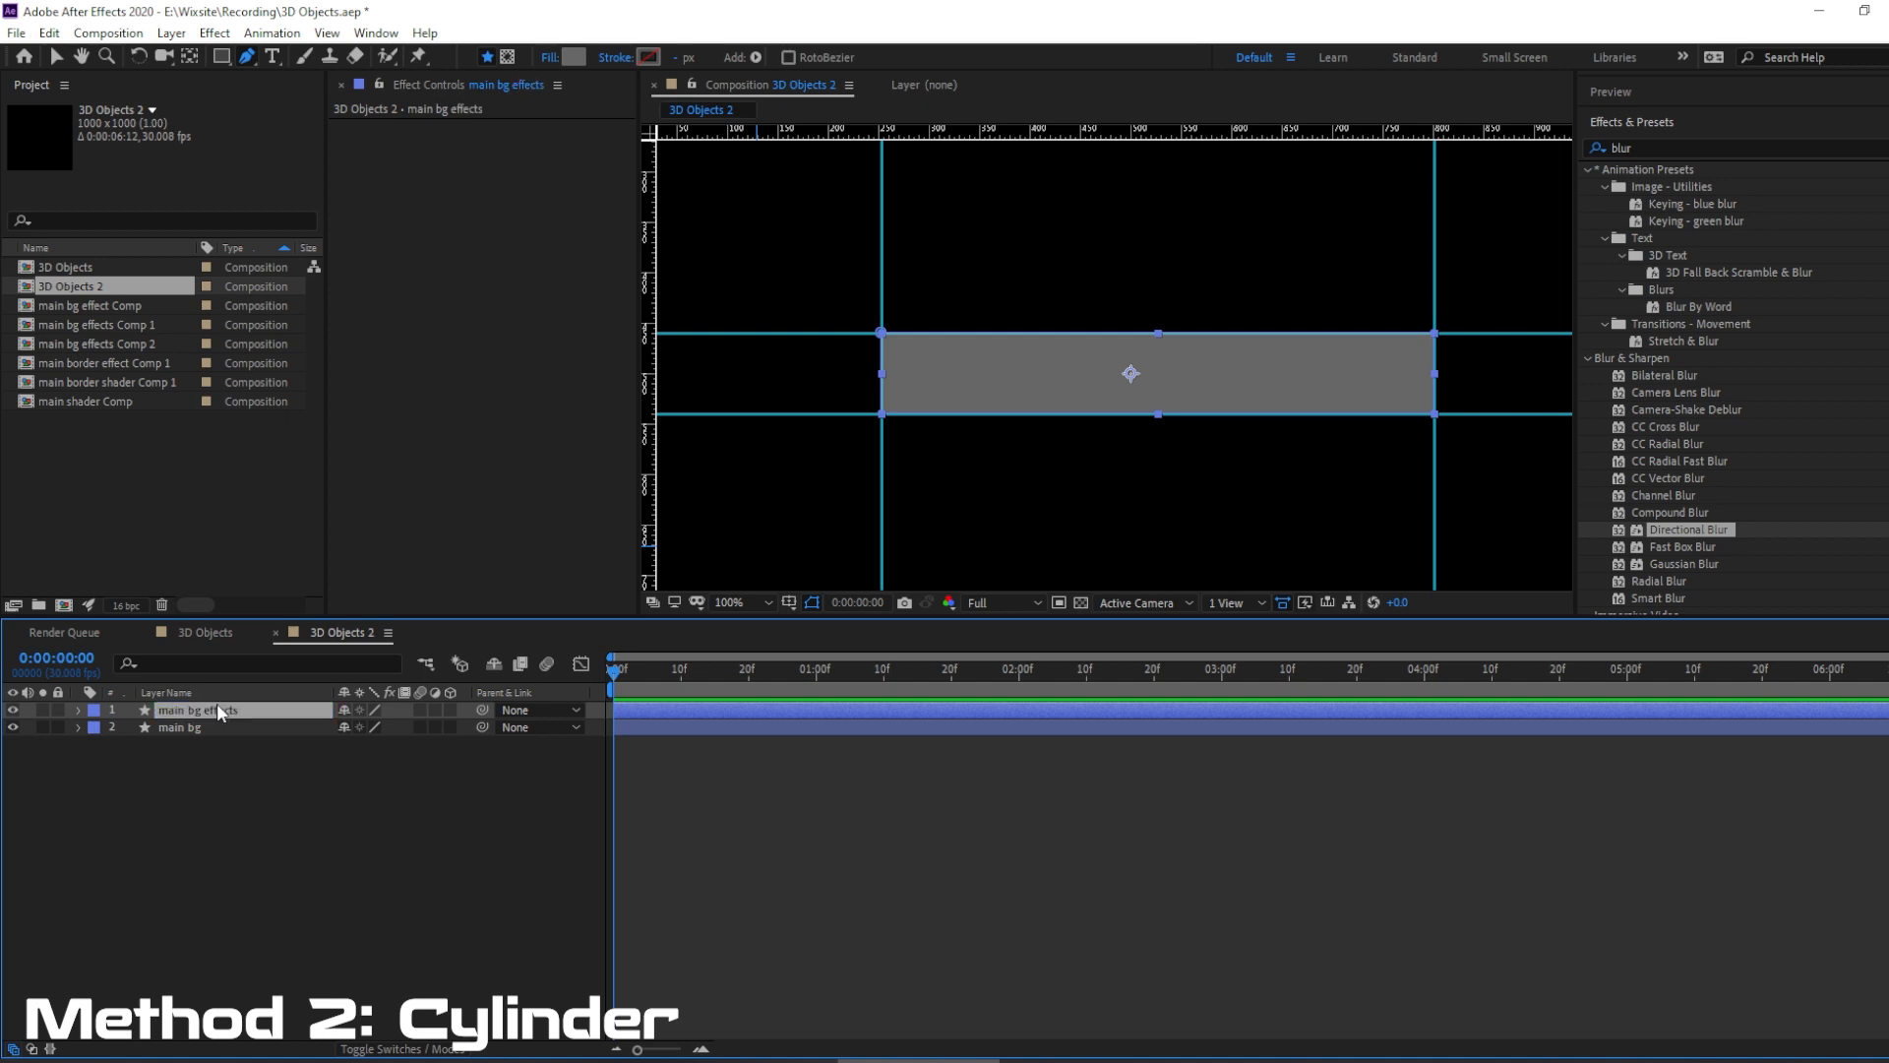
# Change the main bg effects layer's fill type to Linear Gradient.
pyautogui.click(563, 56)
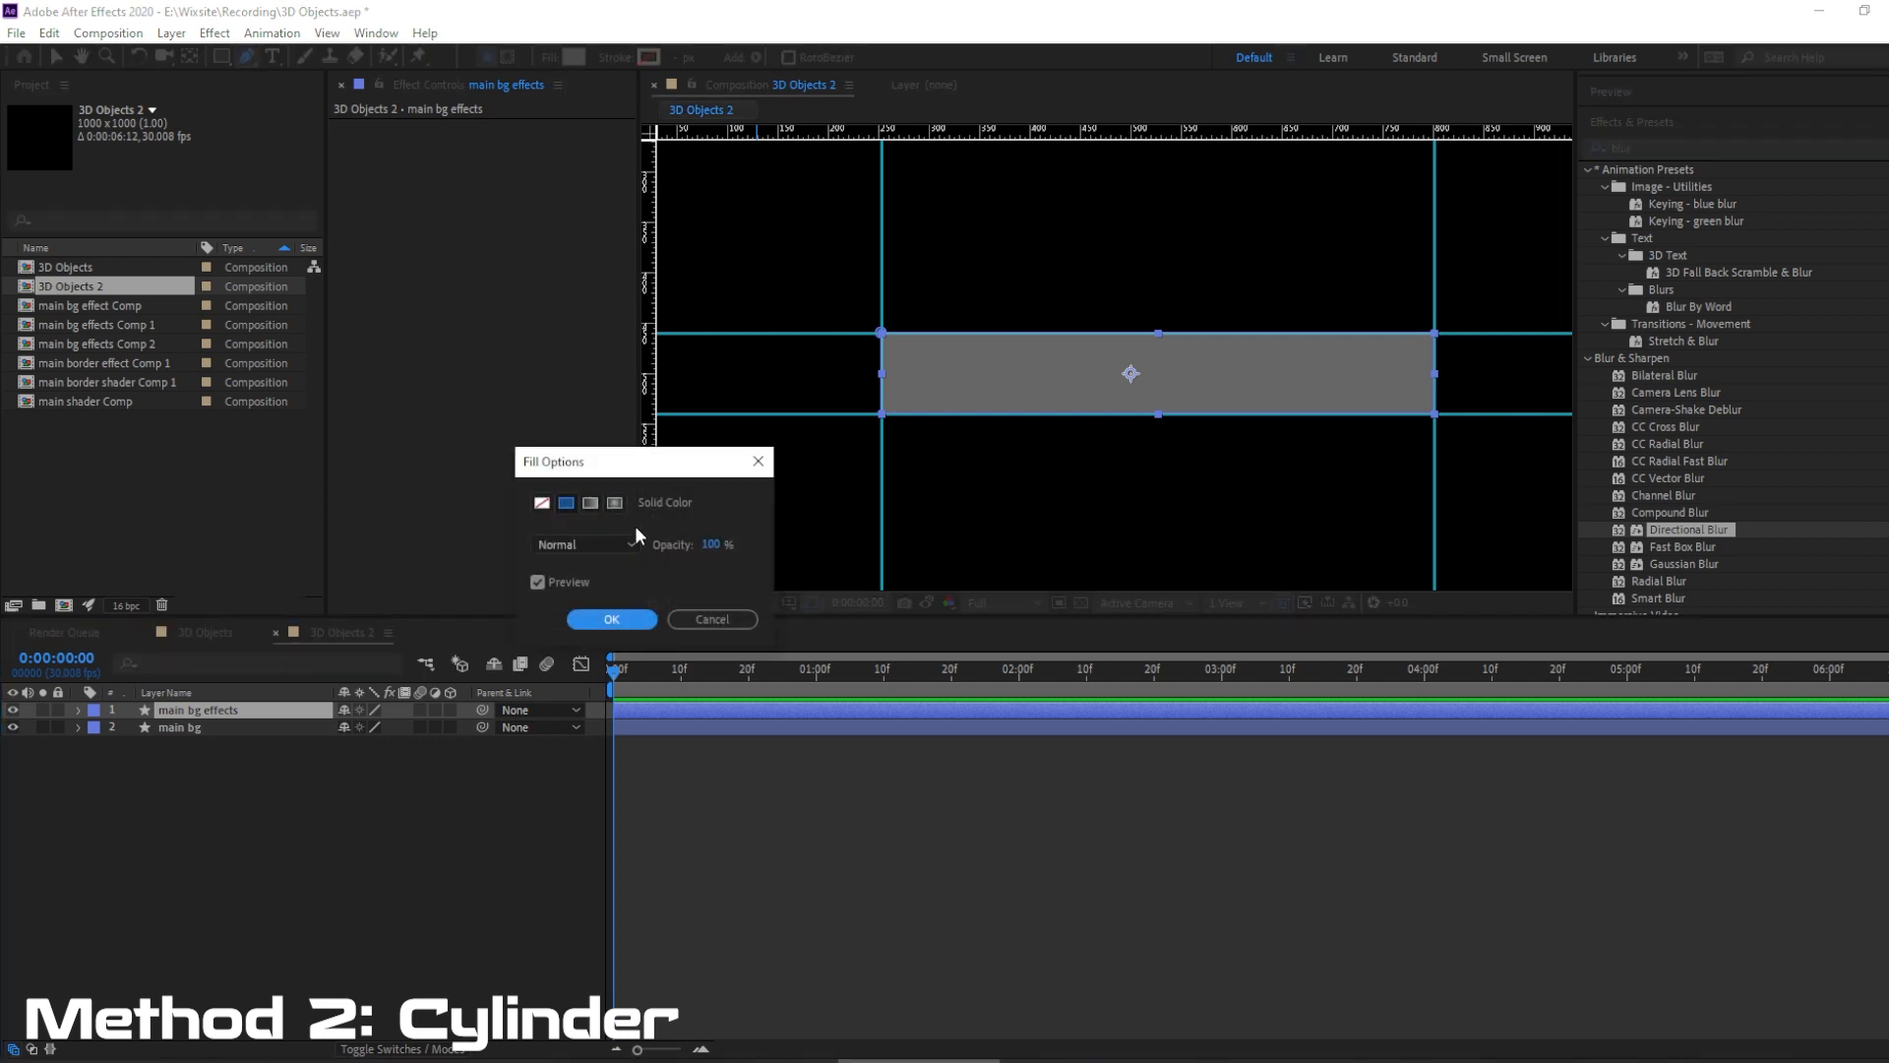
pyautogui.click(591, 503)
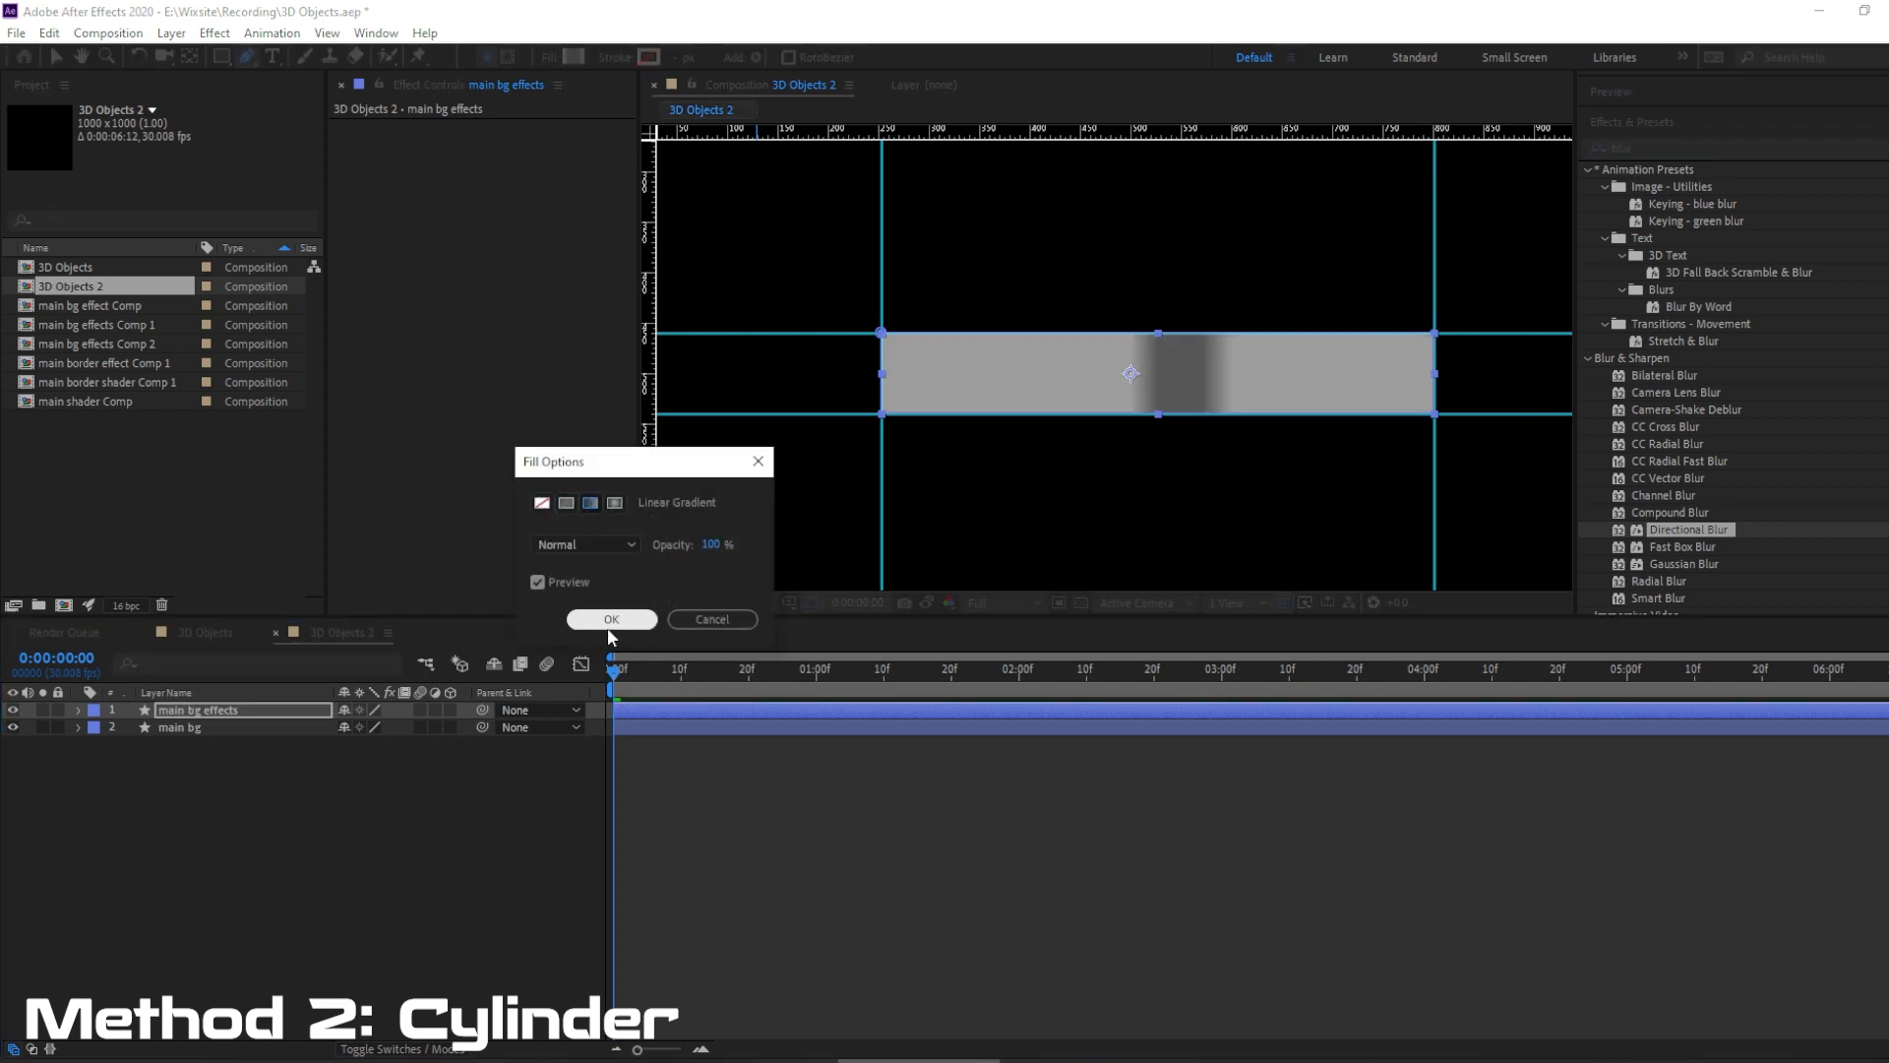
pyautogui.click(612, 624)
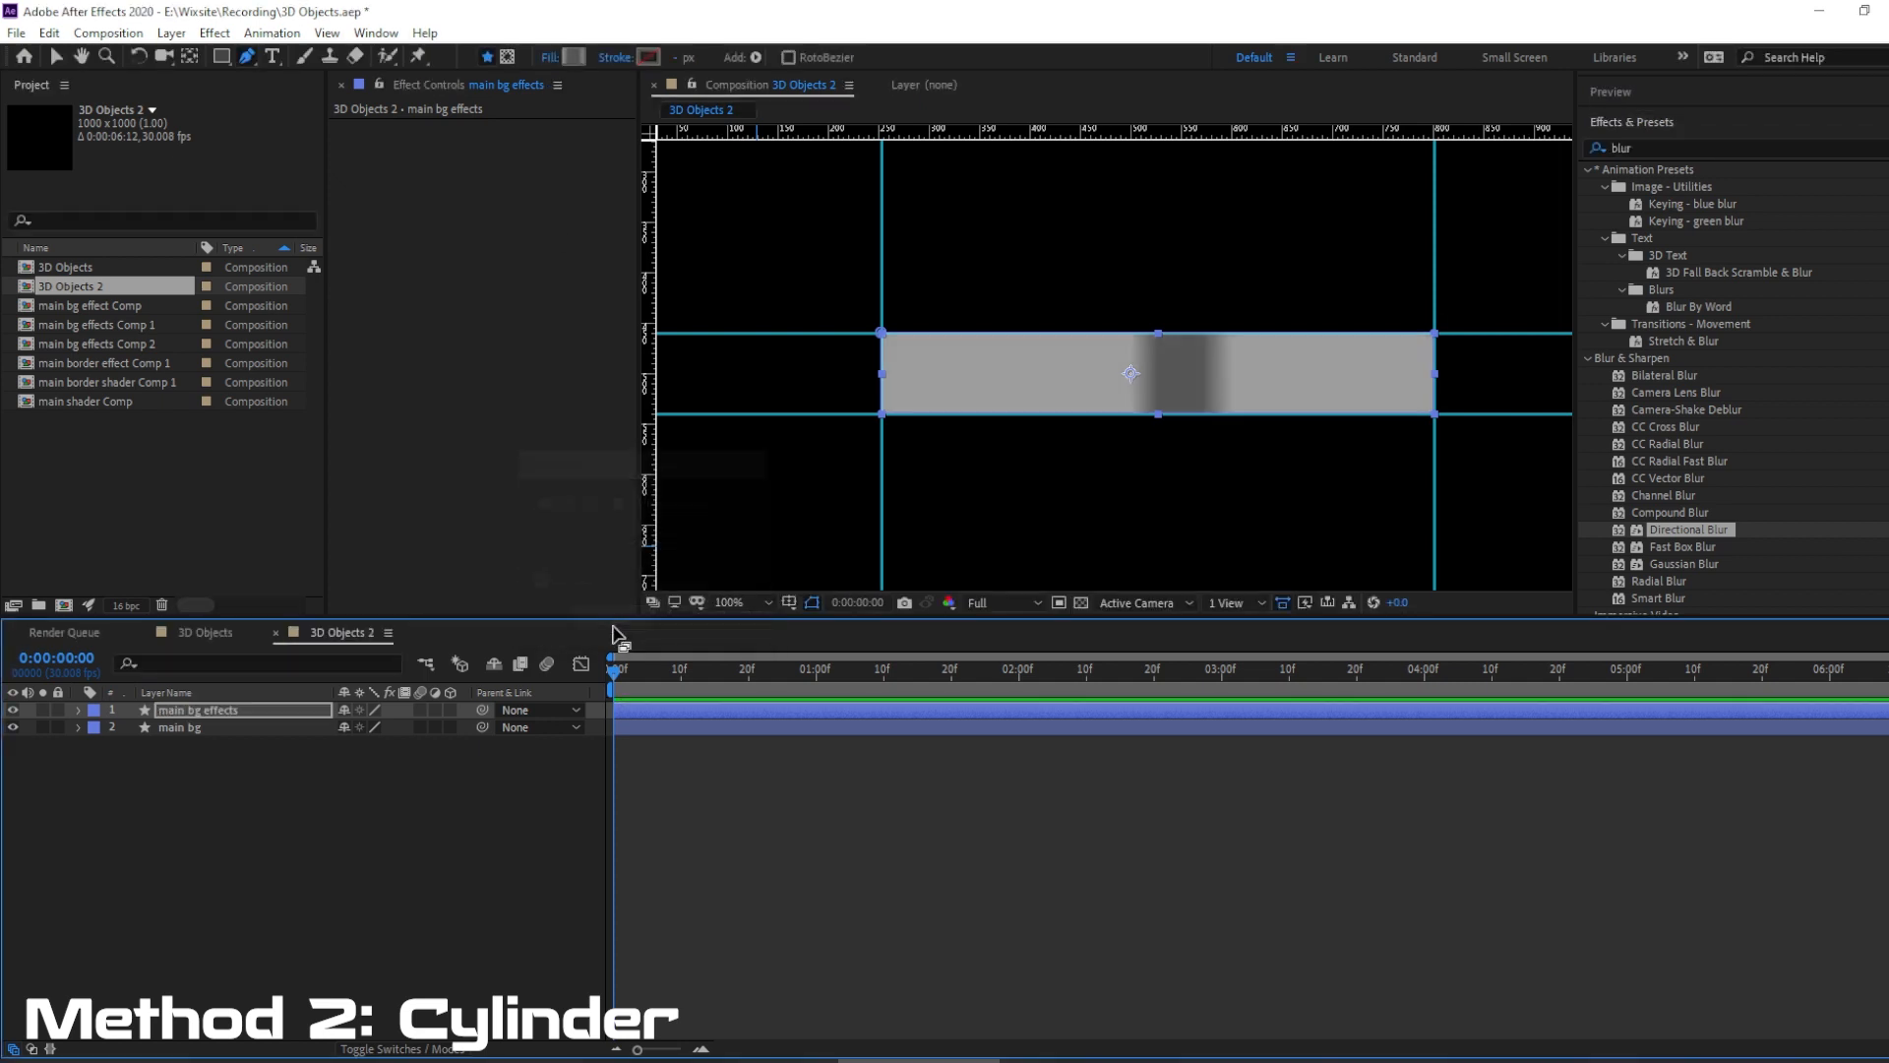
# Center the main bg effects anchor point in its content and, with proportions unlinked, set its scale to 100, 84%.
pyautogui.rightClick(225, 708)
pyautogui.moveTo(330, 248)
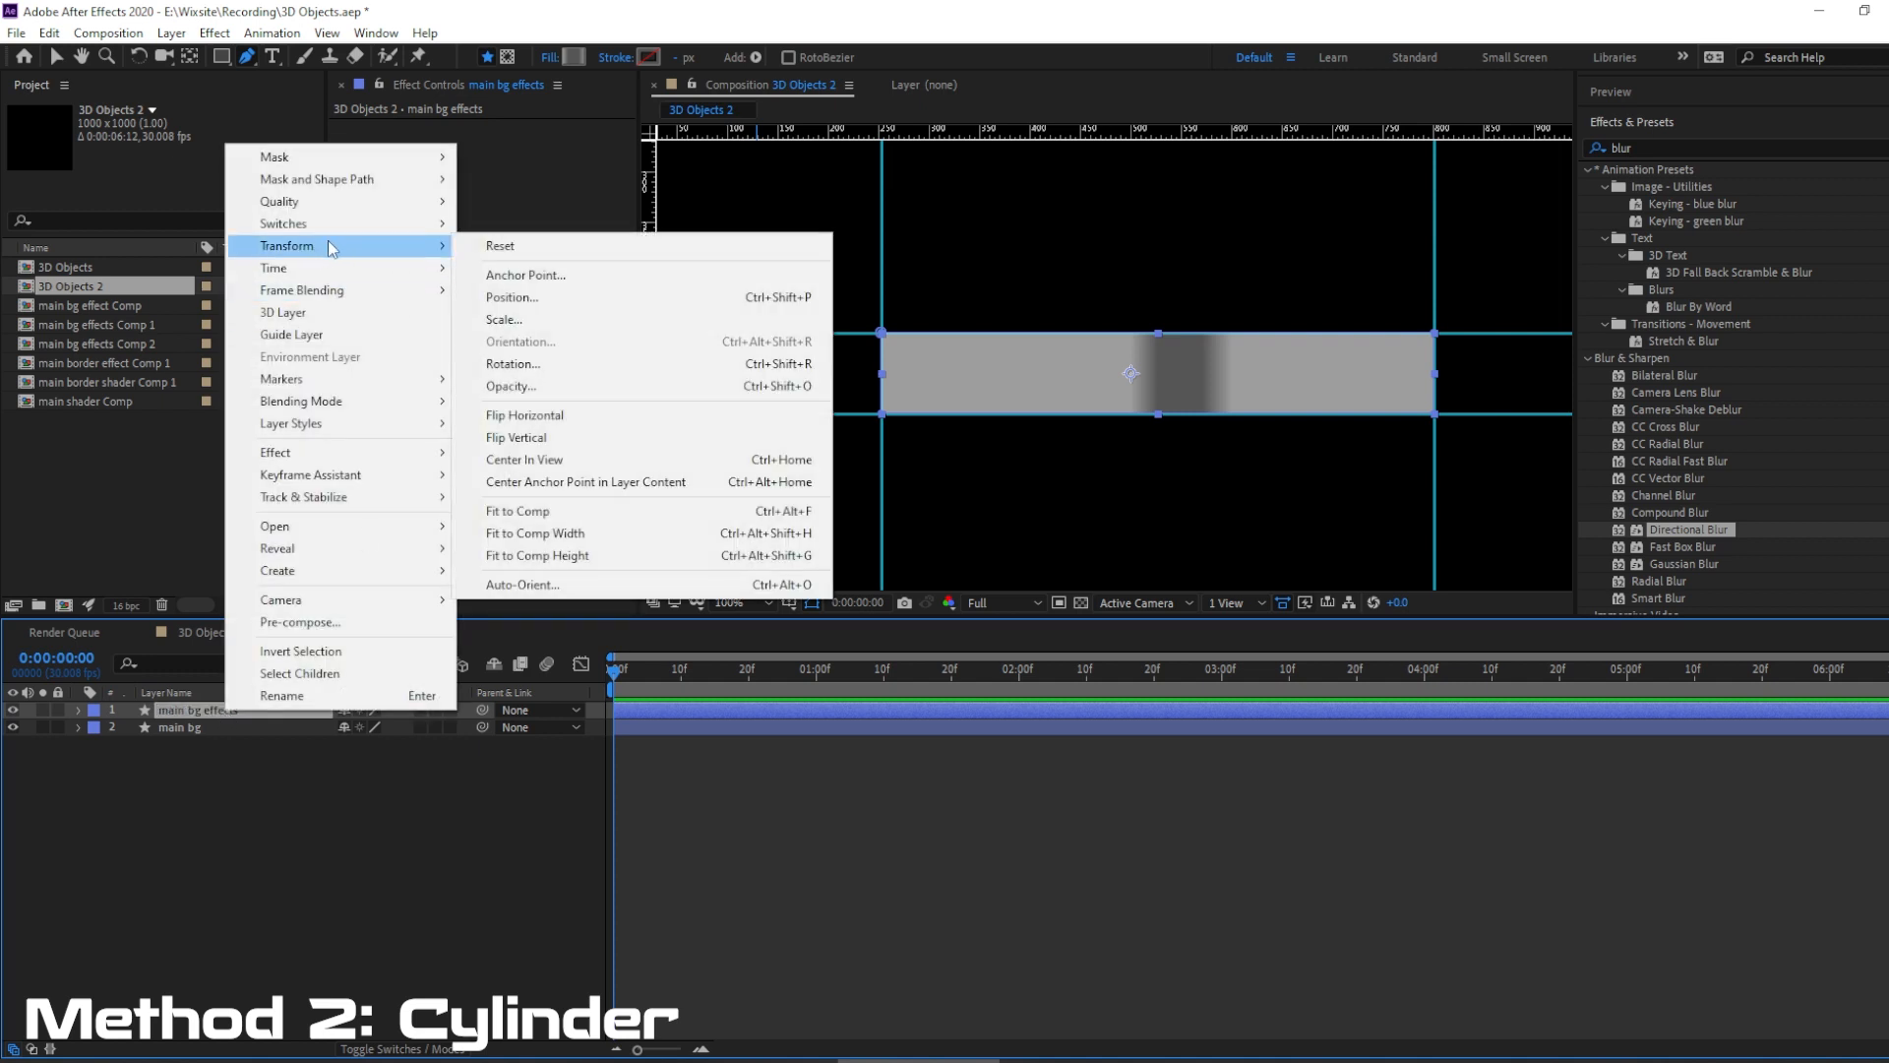
pyautogui.click(616, 482)
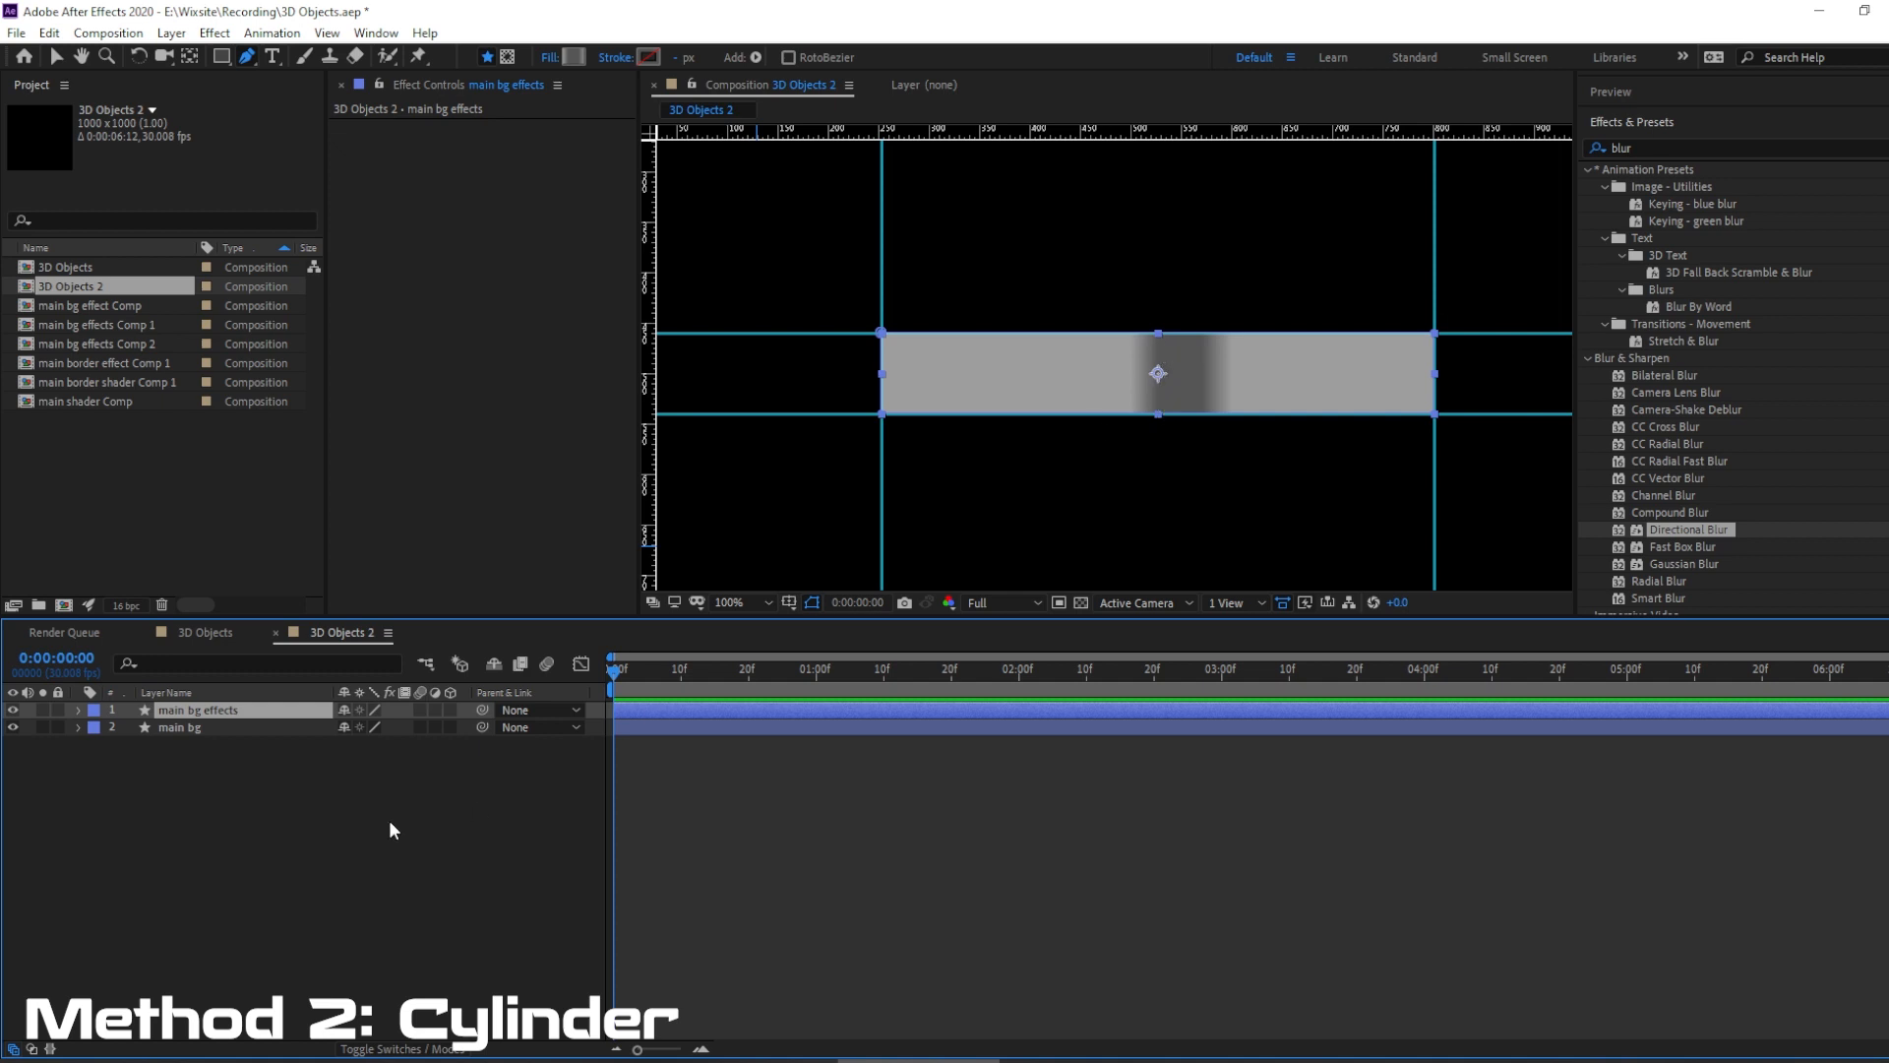
pyautogui.click(77, 710)
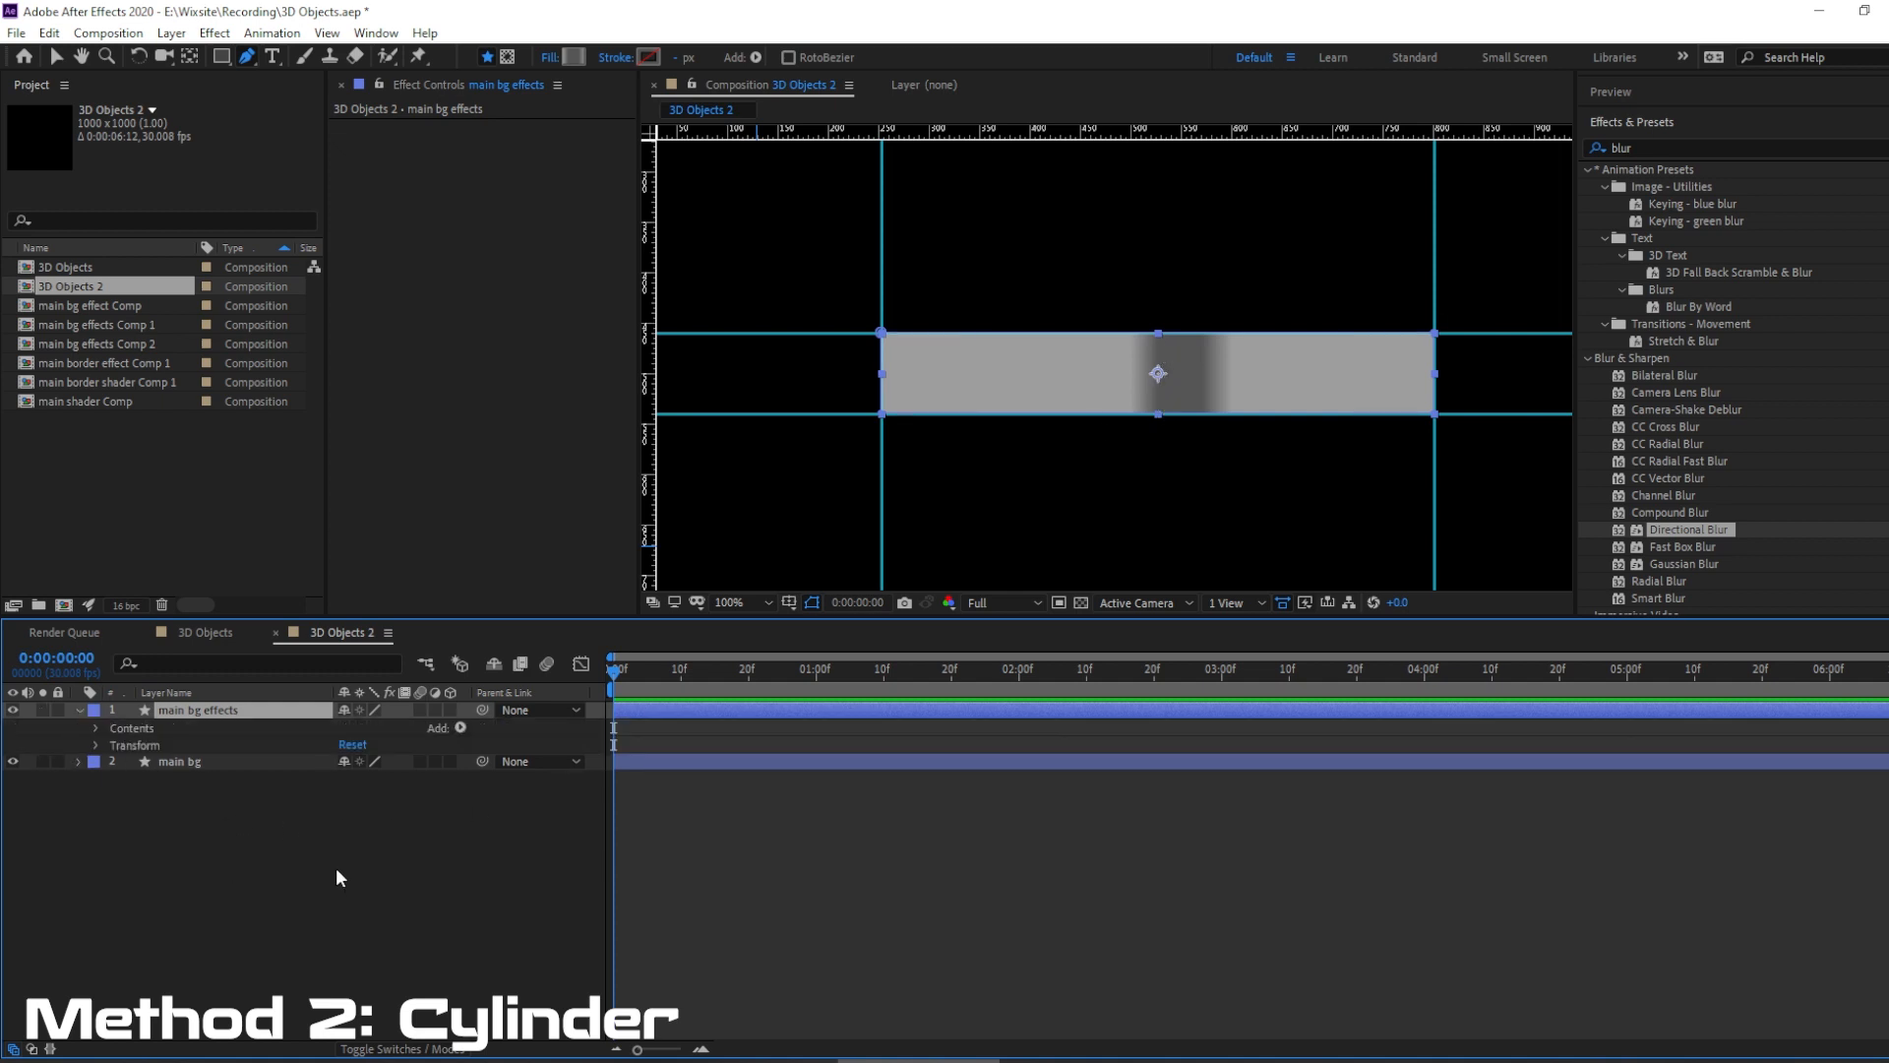
pyautogui.click(96, 746)
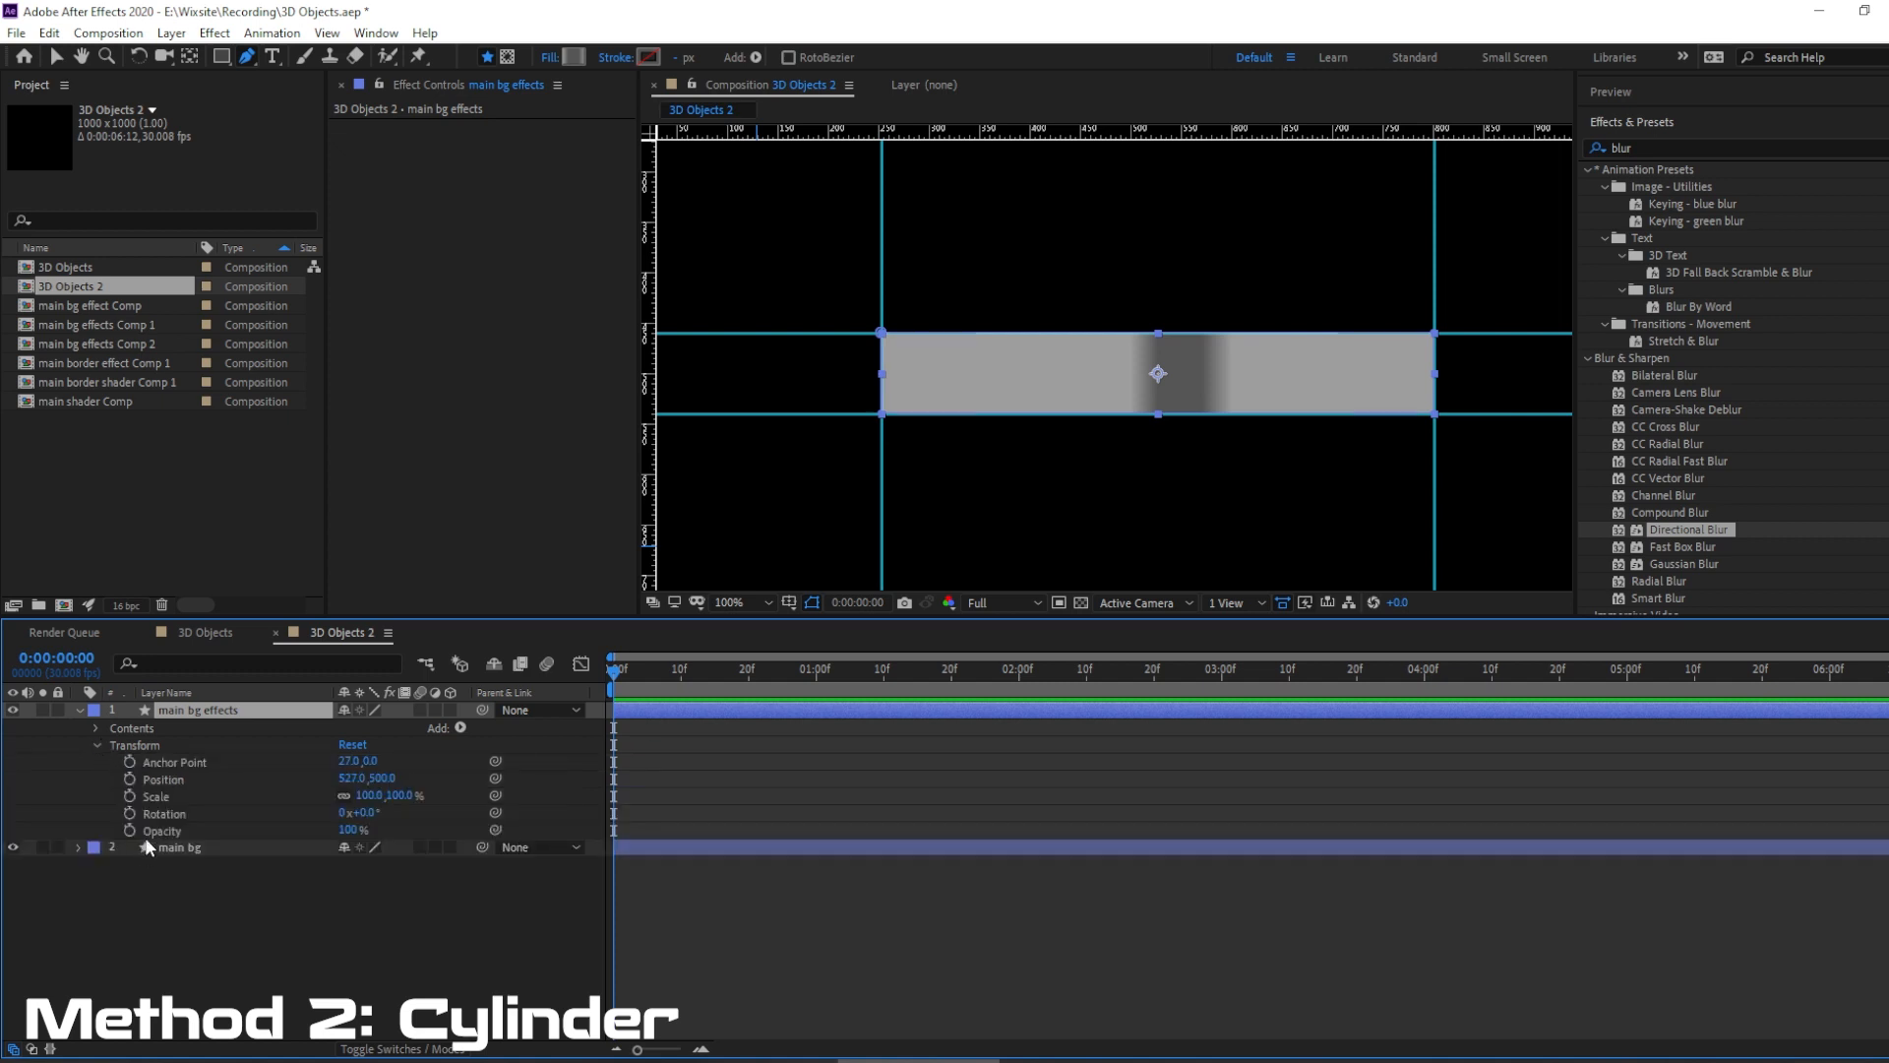
pyautogui.click(344, 797)
pyautogui.moveTo(401, 801); pyautogui.dragTo(385, 798)
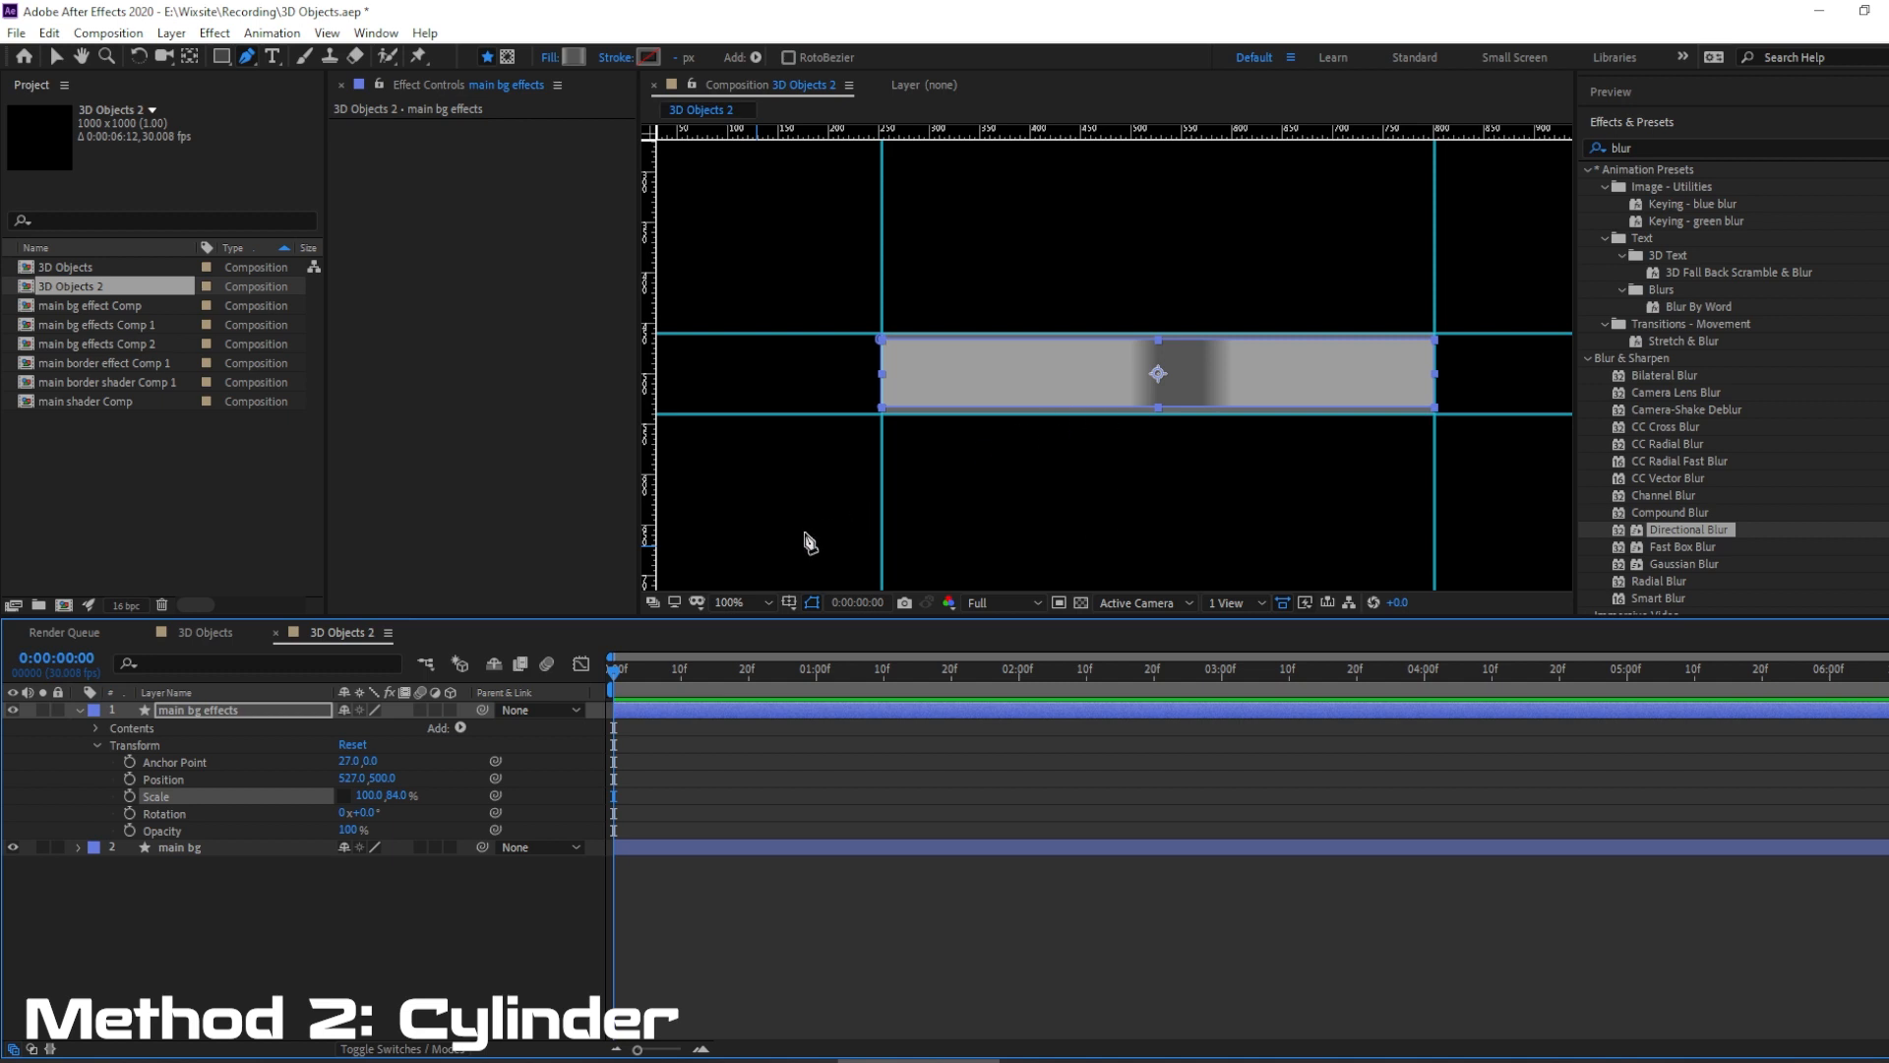
pyautogui.click(289, 943)
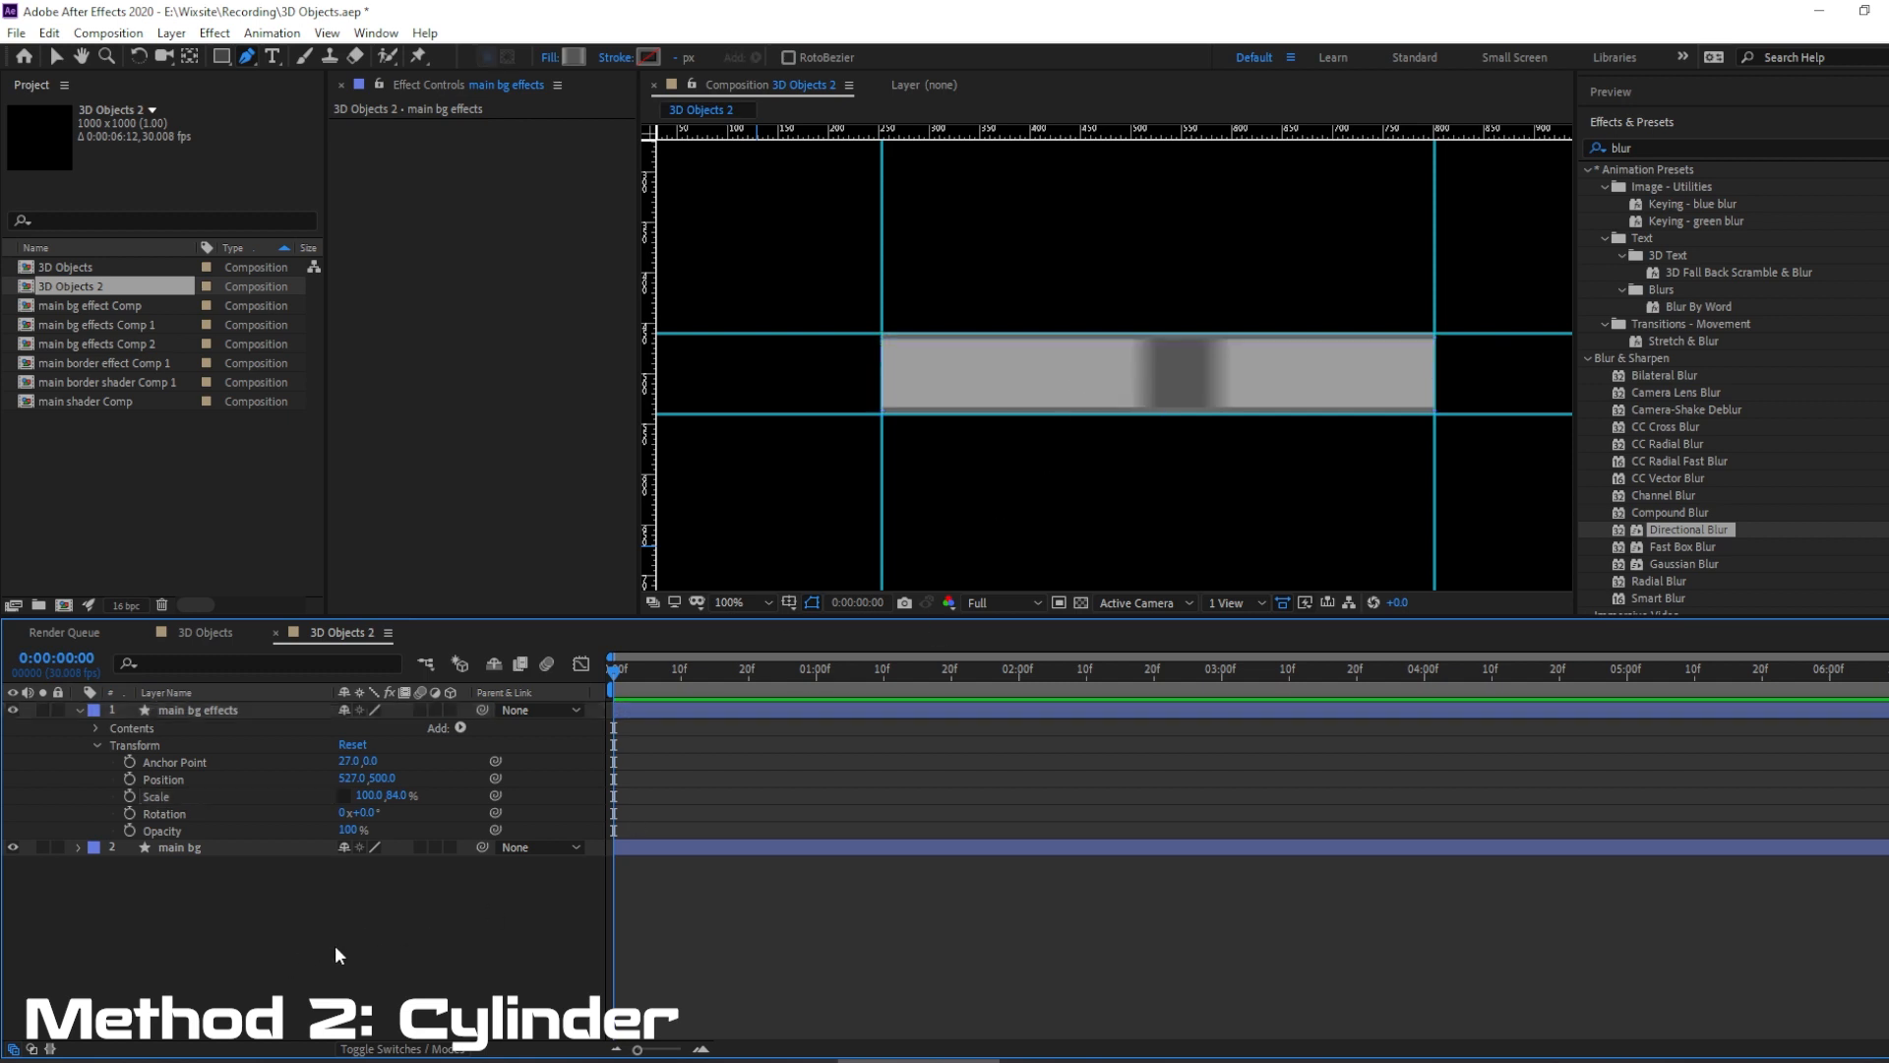
# Reposition the main bg effects gradient's end points so it runs vertically from the bar's upper edge to its lower edge.
pyautogui.click(221, 708)
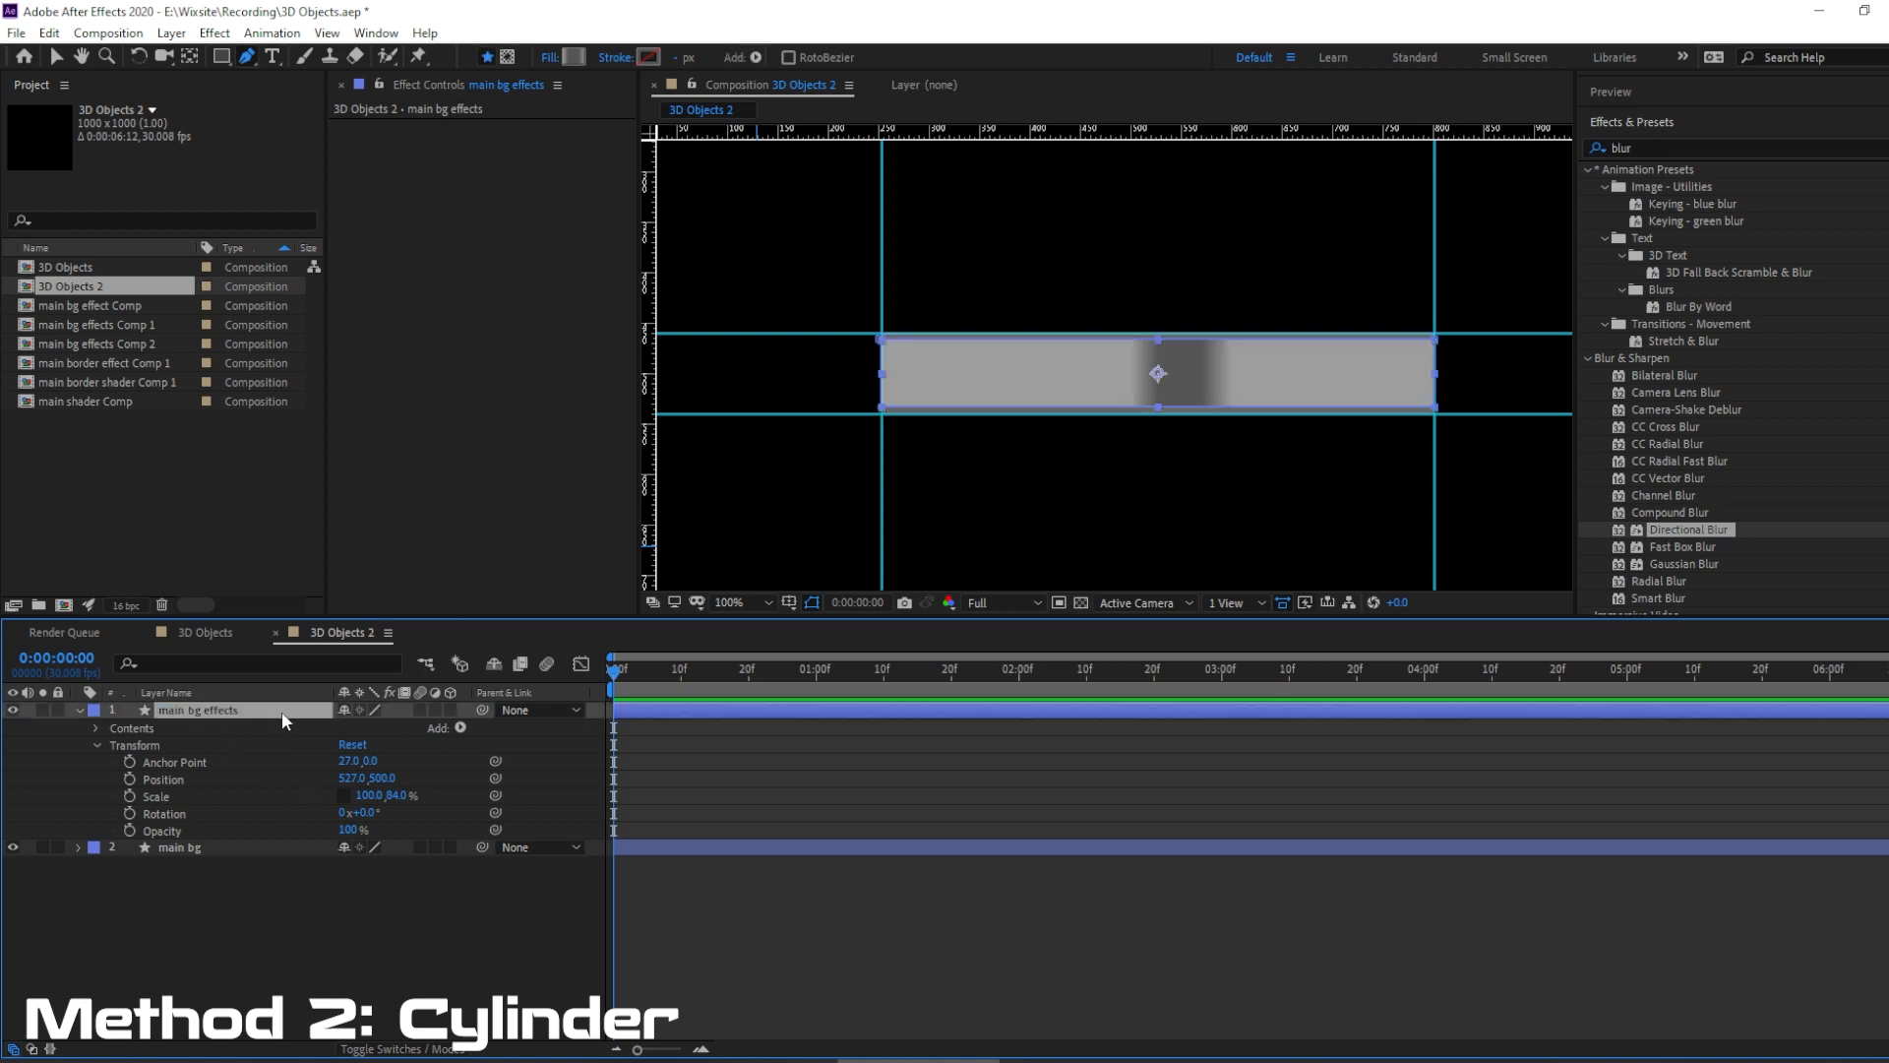
pyautogui.click(56, 59)
pyautogui.click(736, 57)
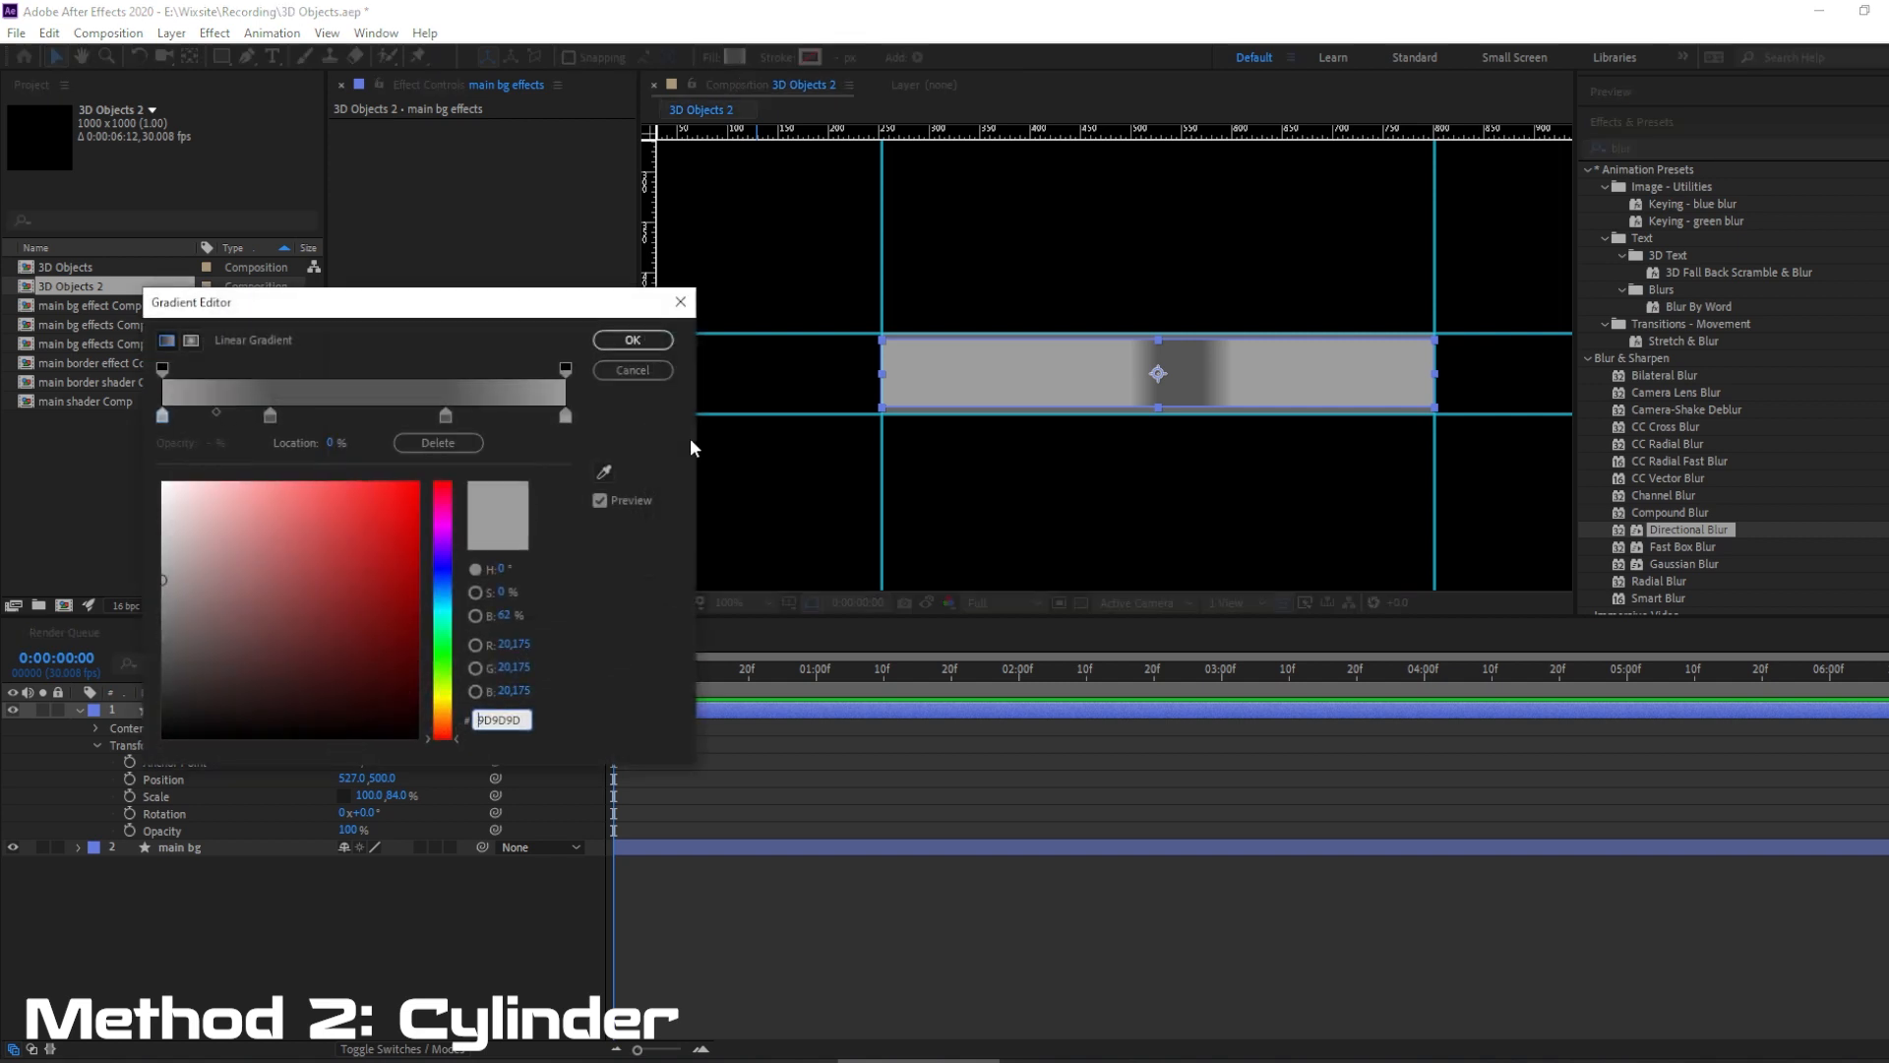
pyautogui.click(631, 341)
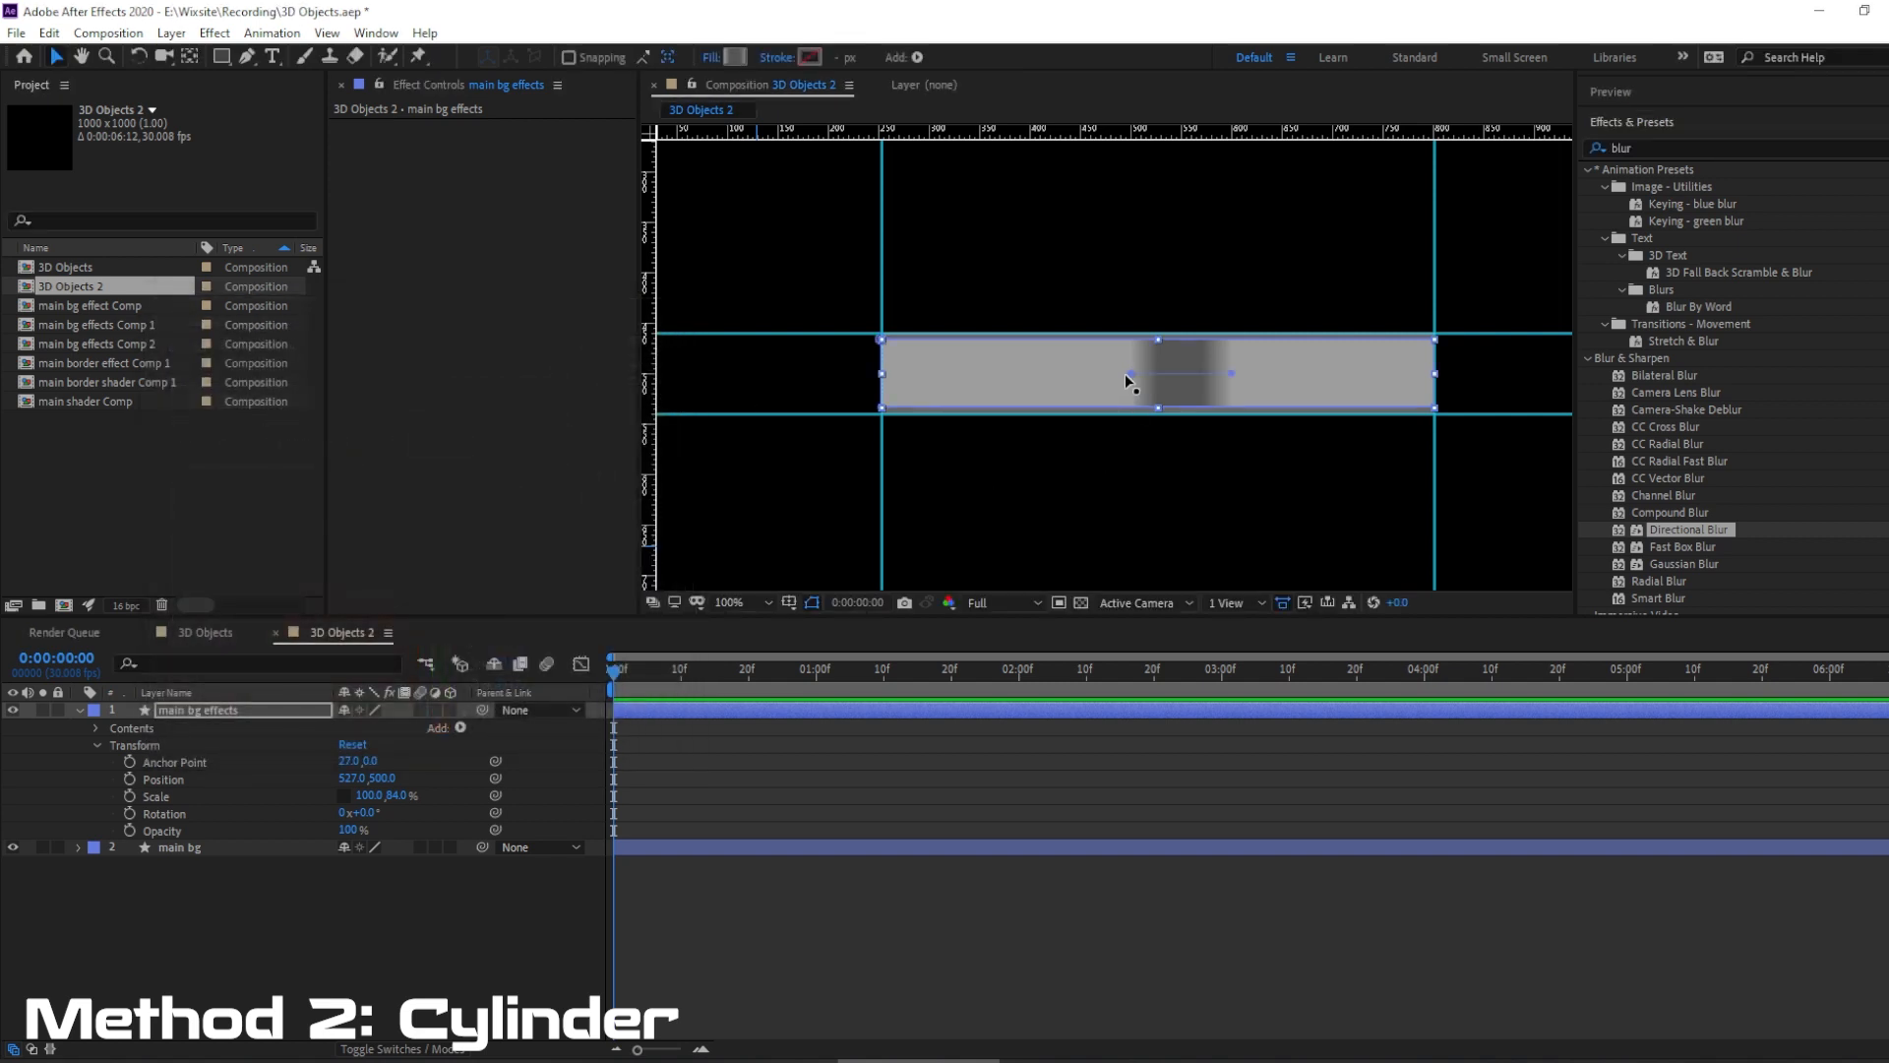
pyautogui.moveTo(1128, 375); pyautogui.dragTo(1157, 344)
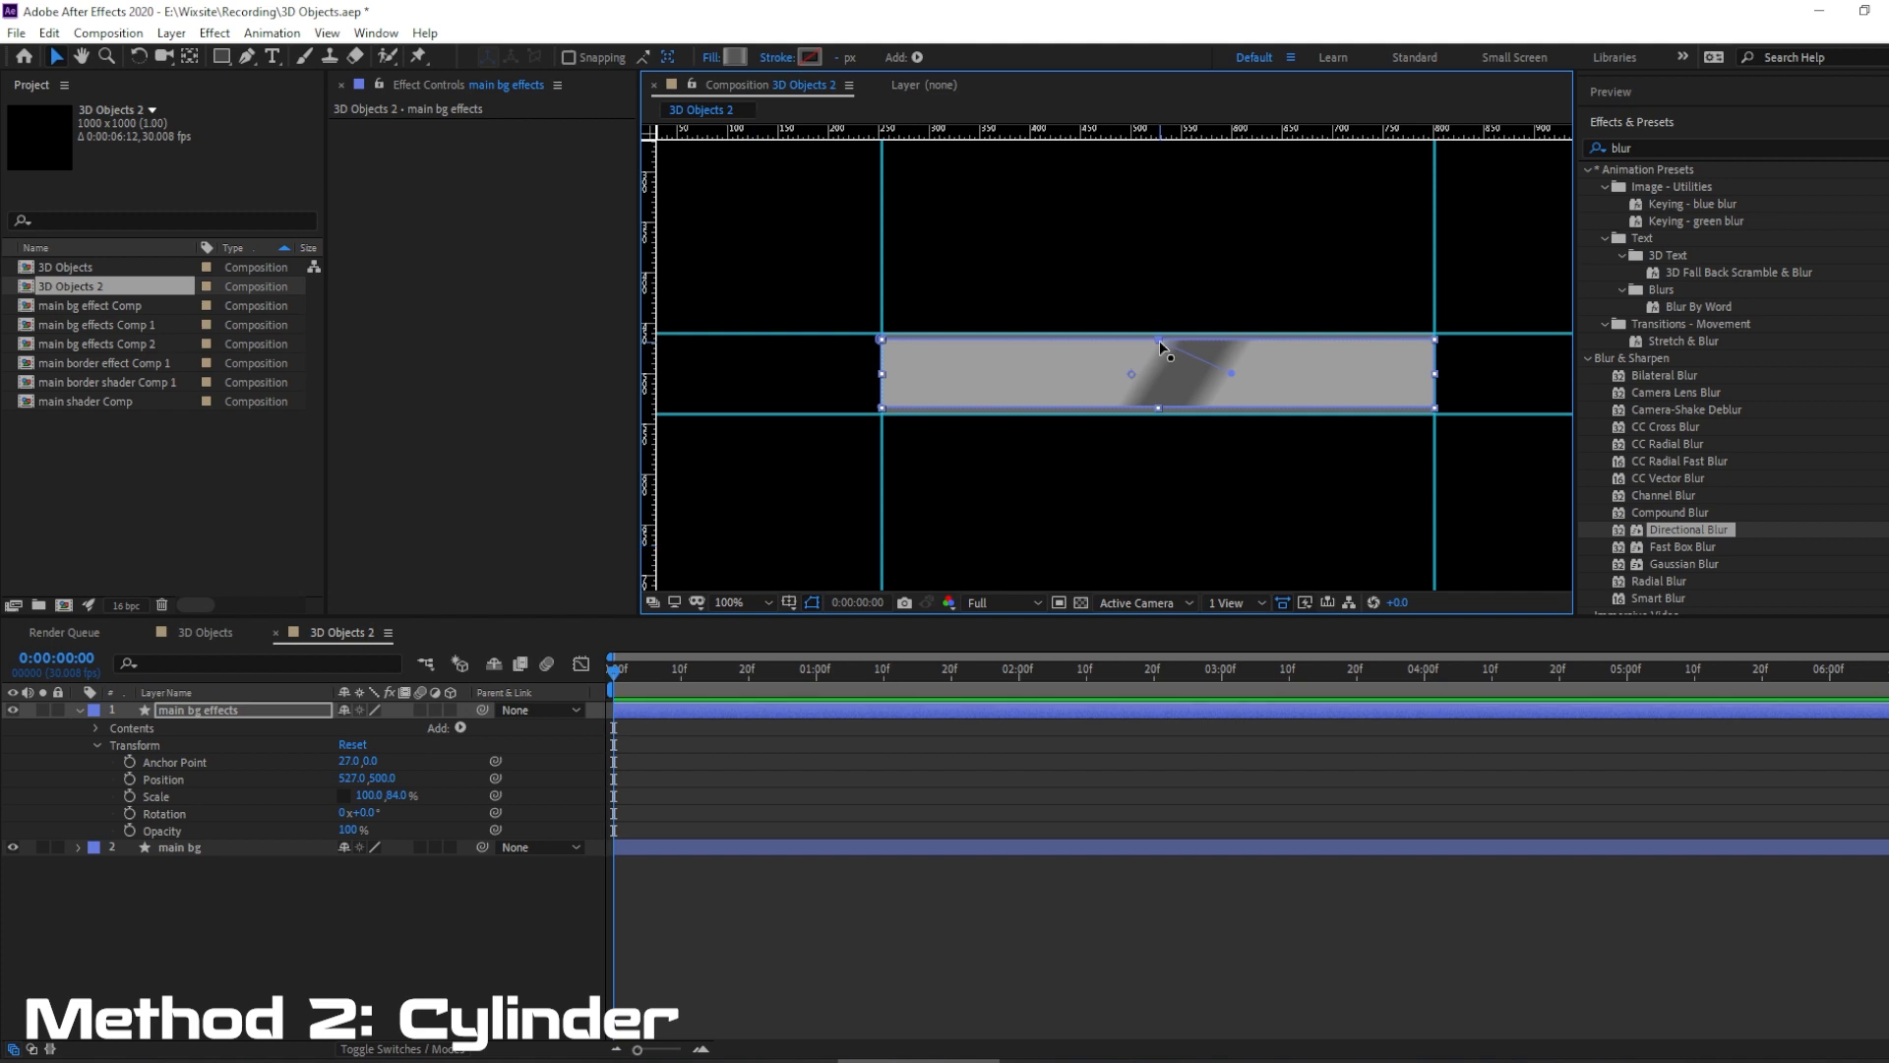
pyautogui.moveTo(1232, 380); pyautogui.dragTo(1162, 412)
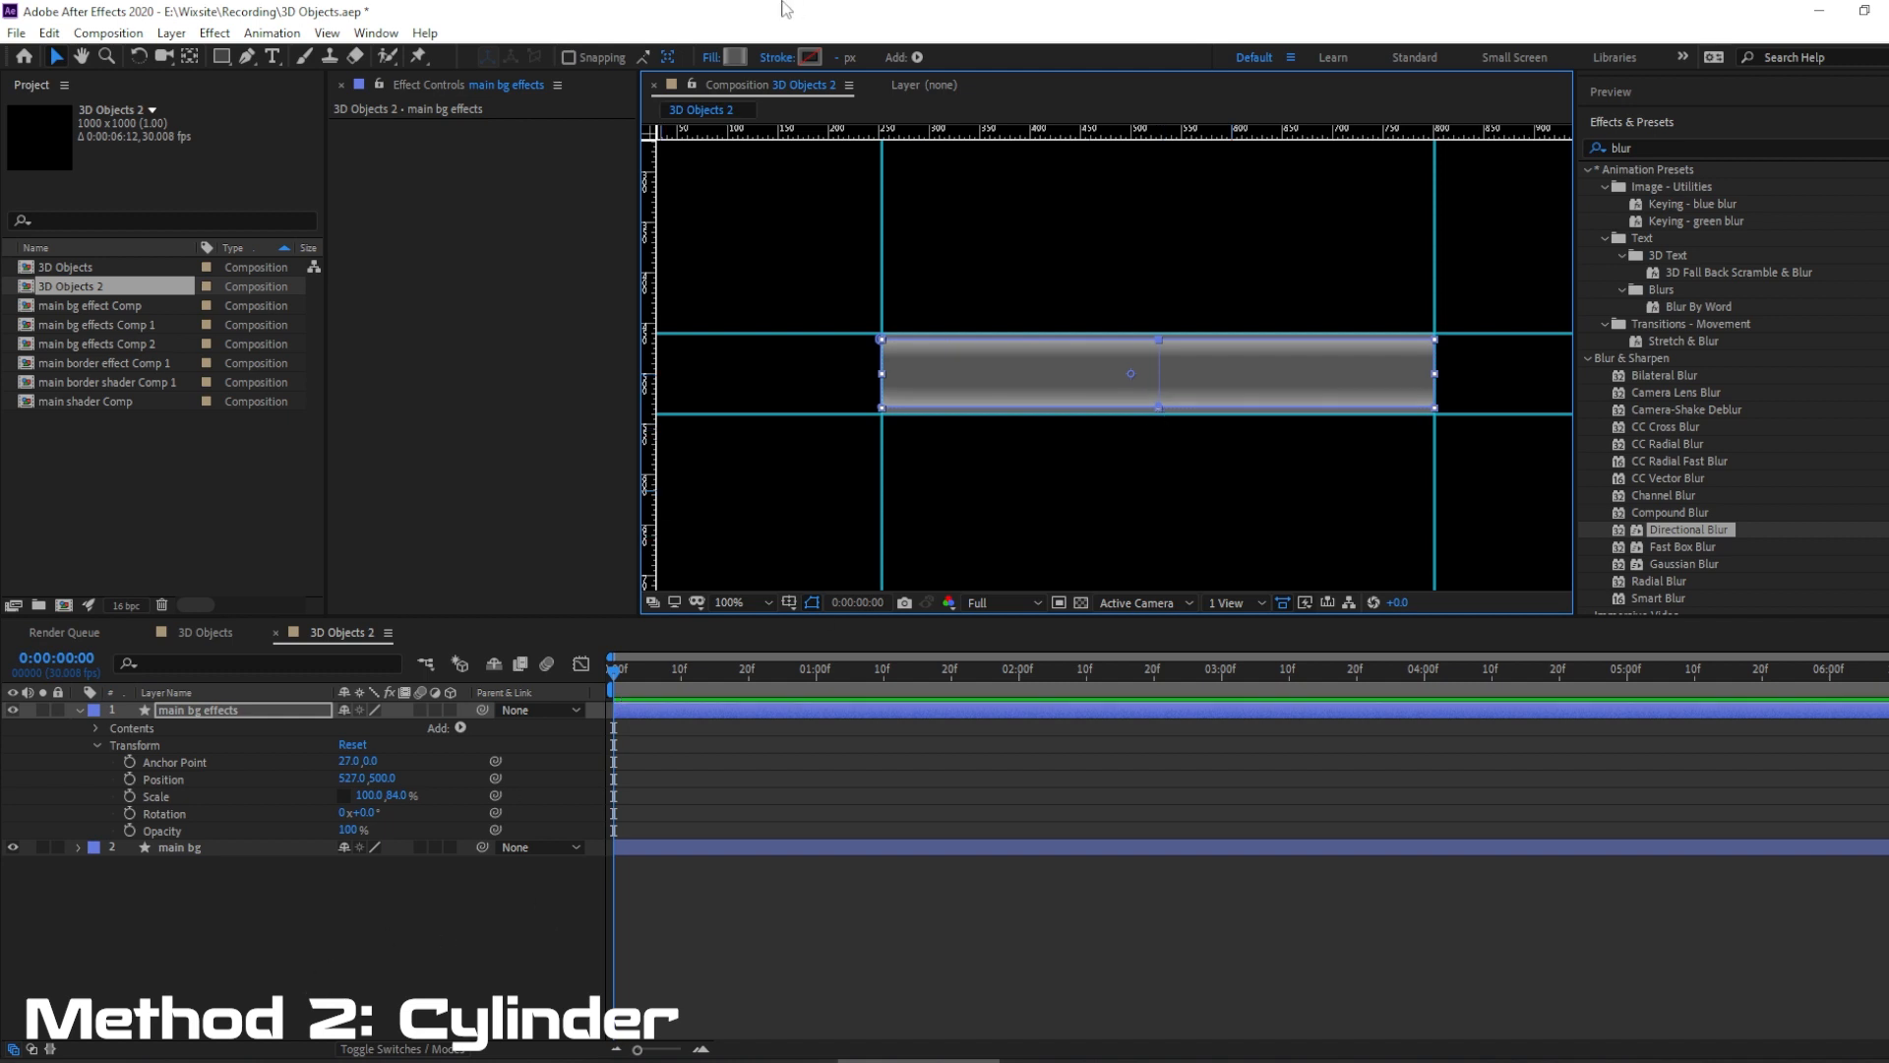
# Delete the two middle color stops from the main bg effects fill gradient.
pyautogui.click(734, 55)
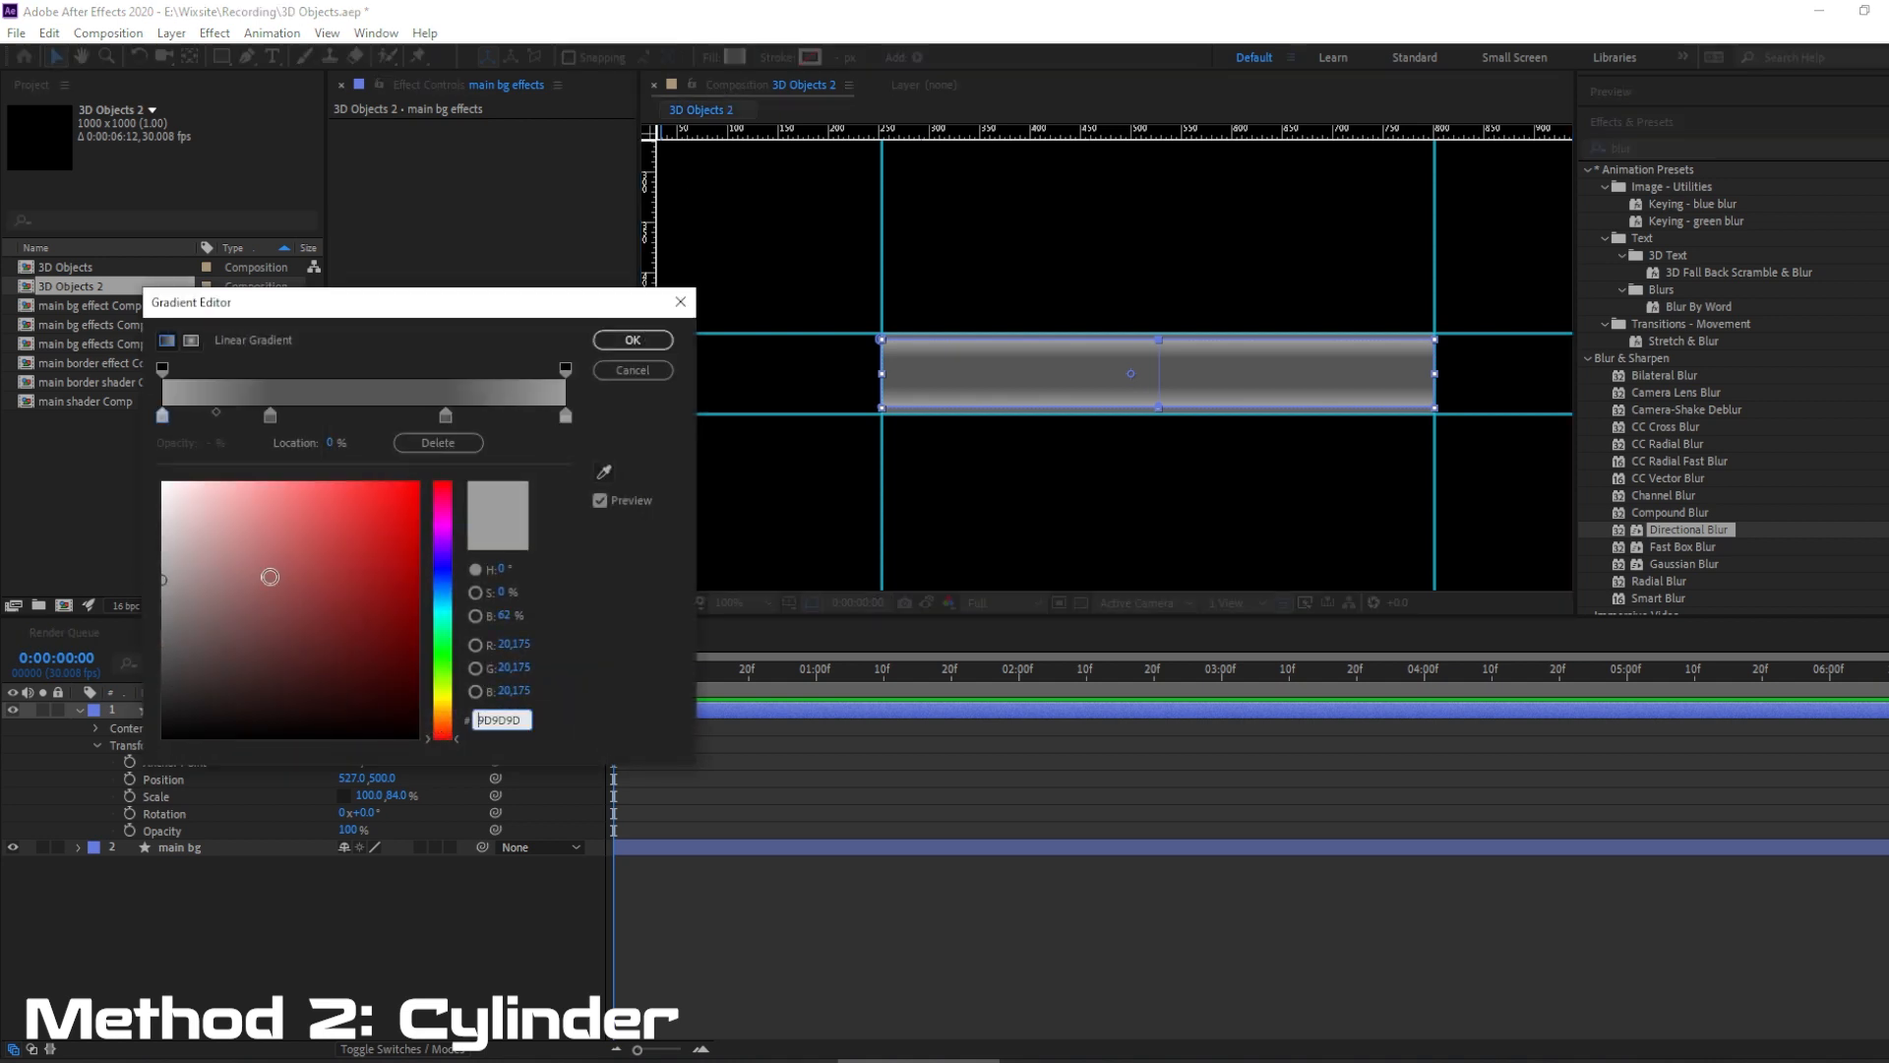
pyautogui.click(271, 416)
pyautogui.click(436, 444)
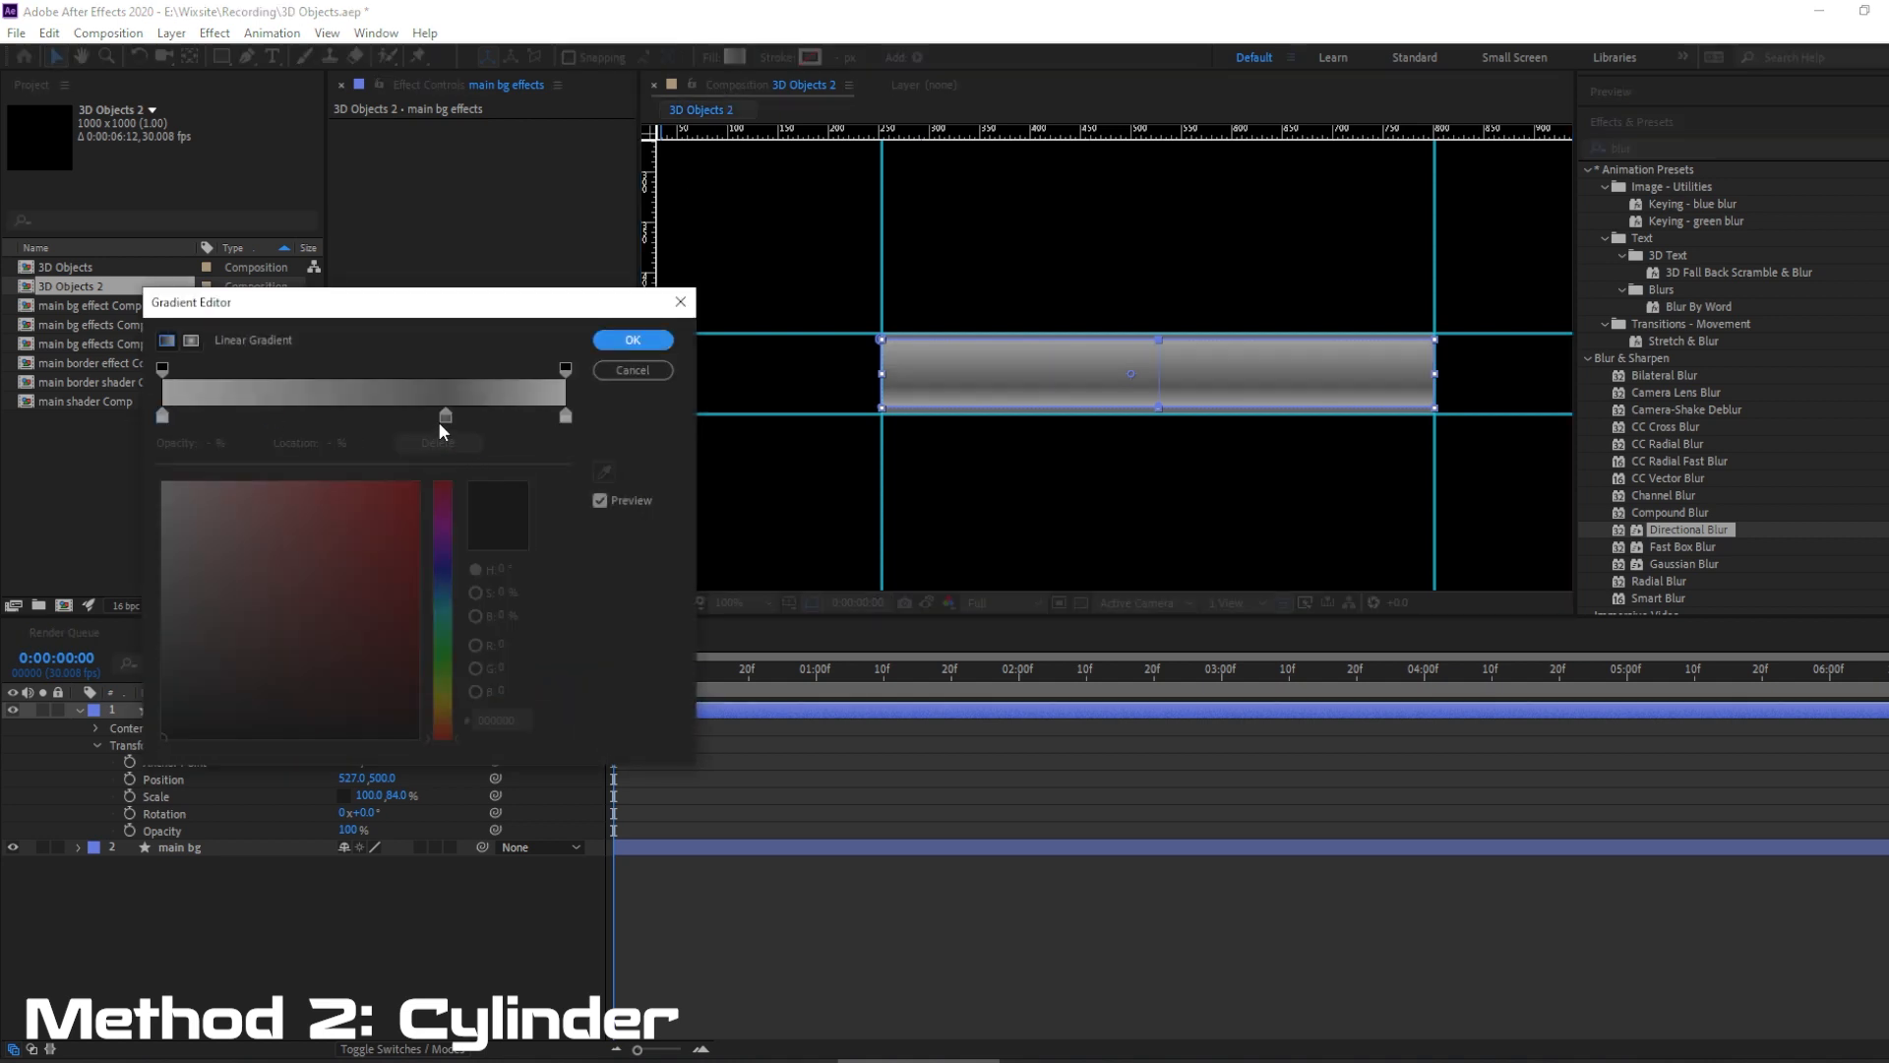
pyautogui.click(444, 416)
pyautogui.click(441, 445)
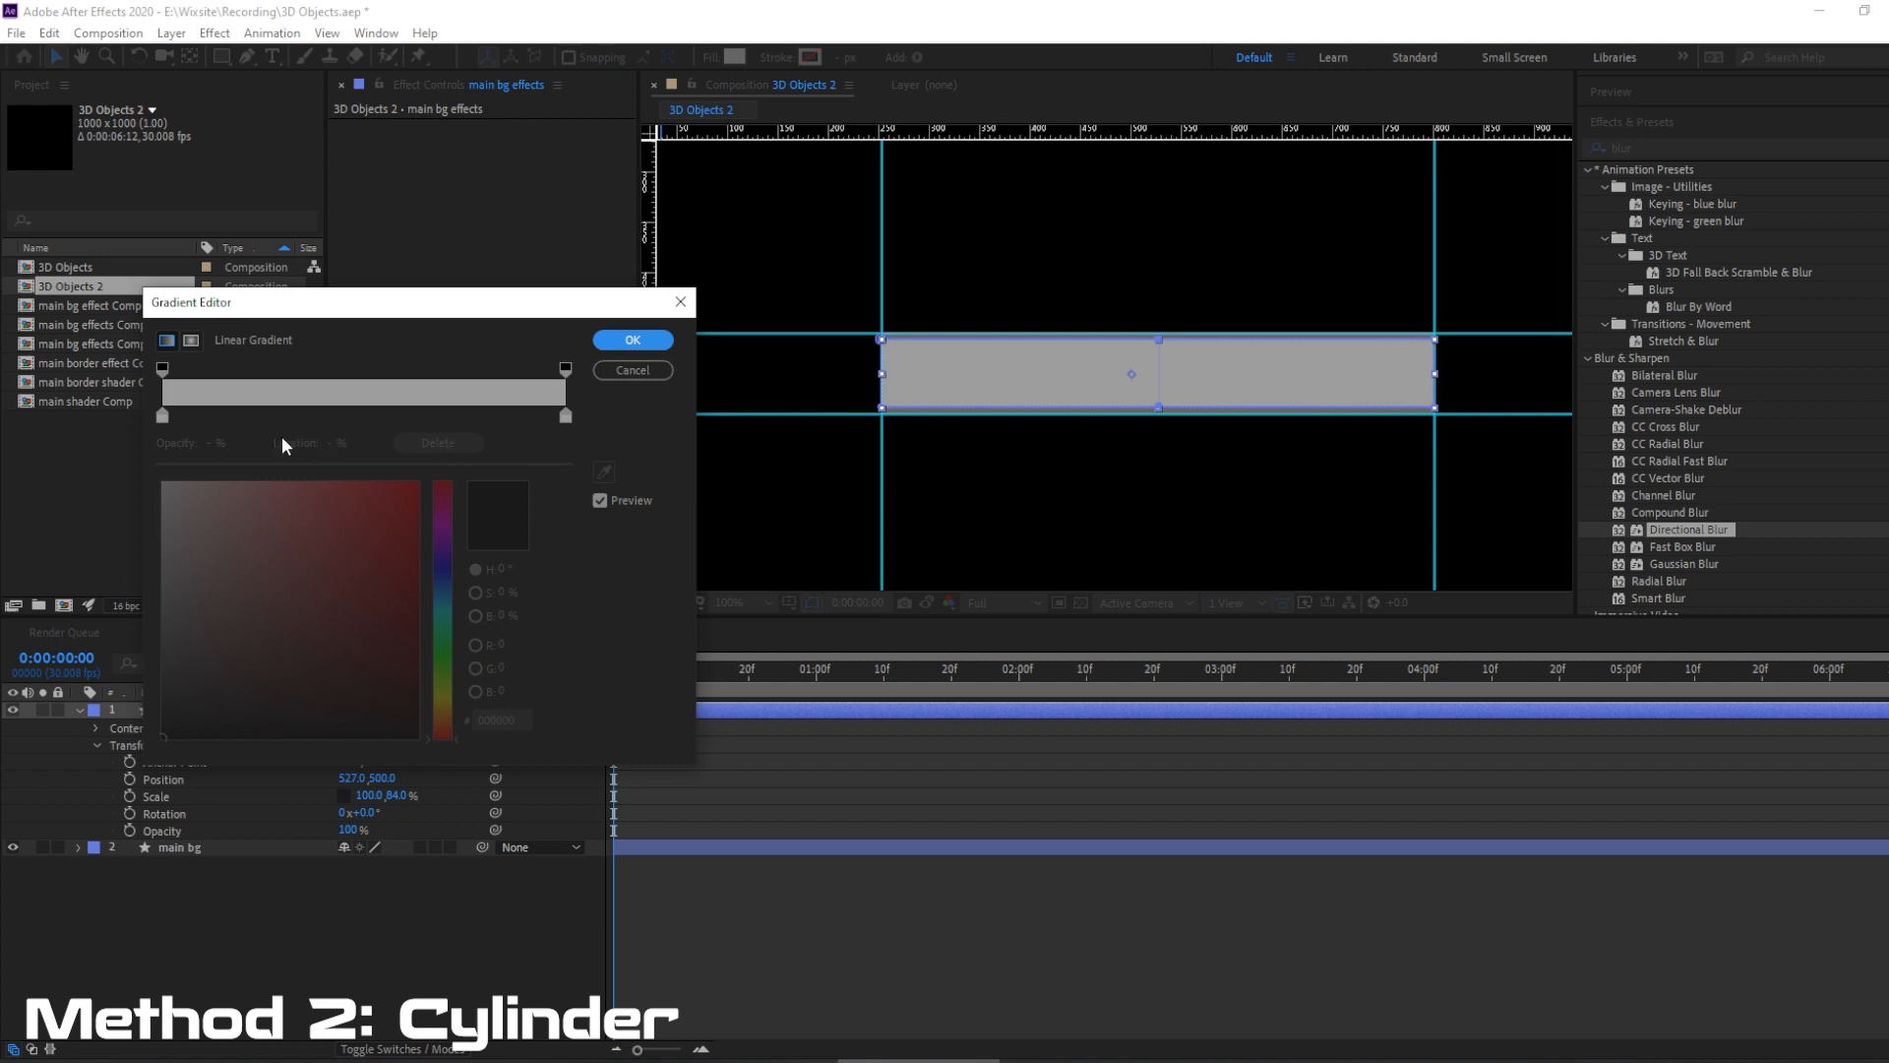
# Add two color stops at about 34.7% and 64.2% of the gradient and set both to 666666.
pyautogui.click(301, 417)
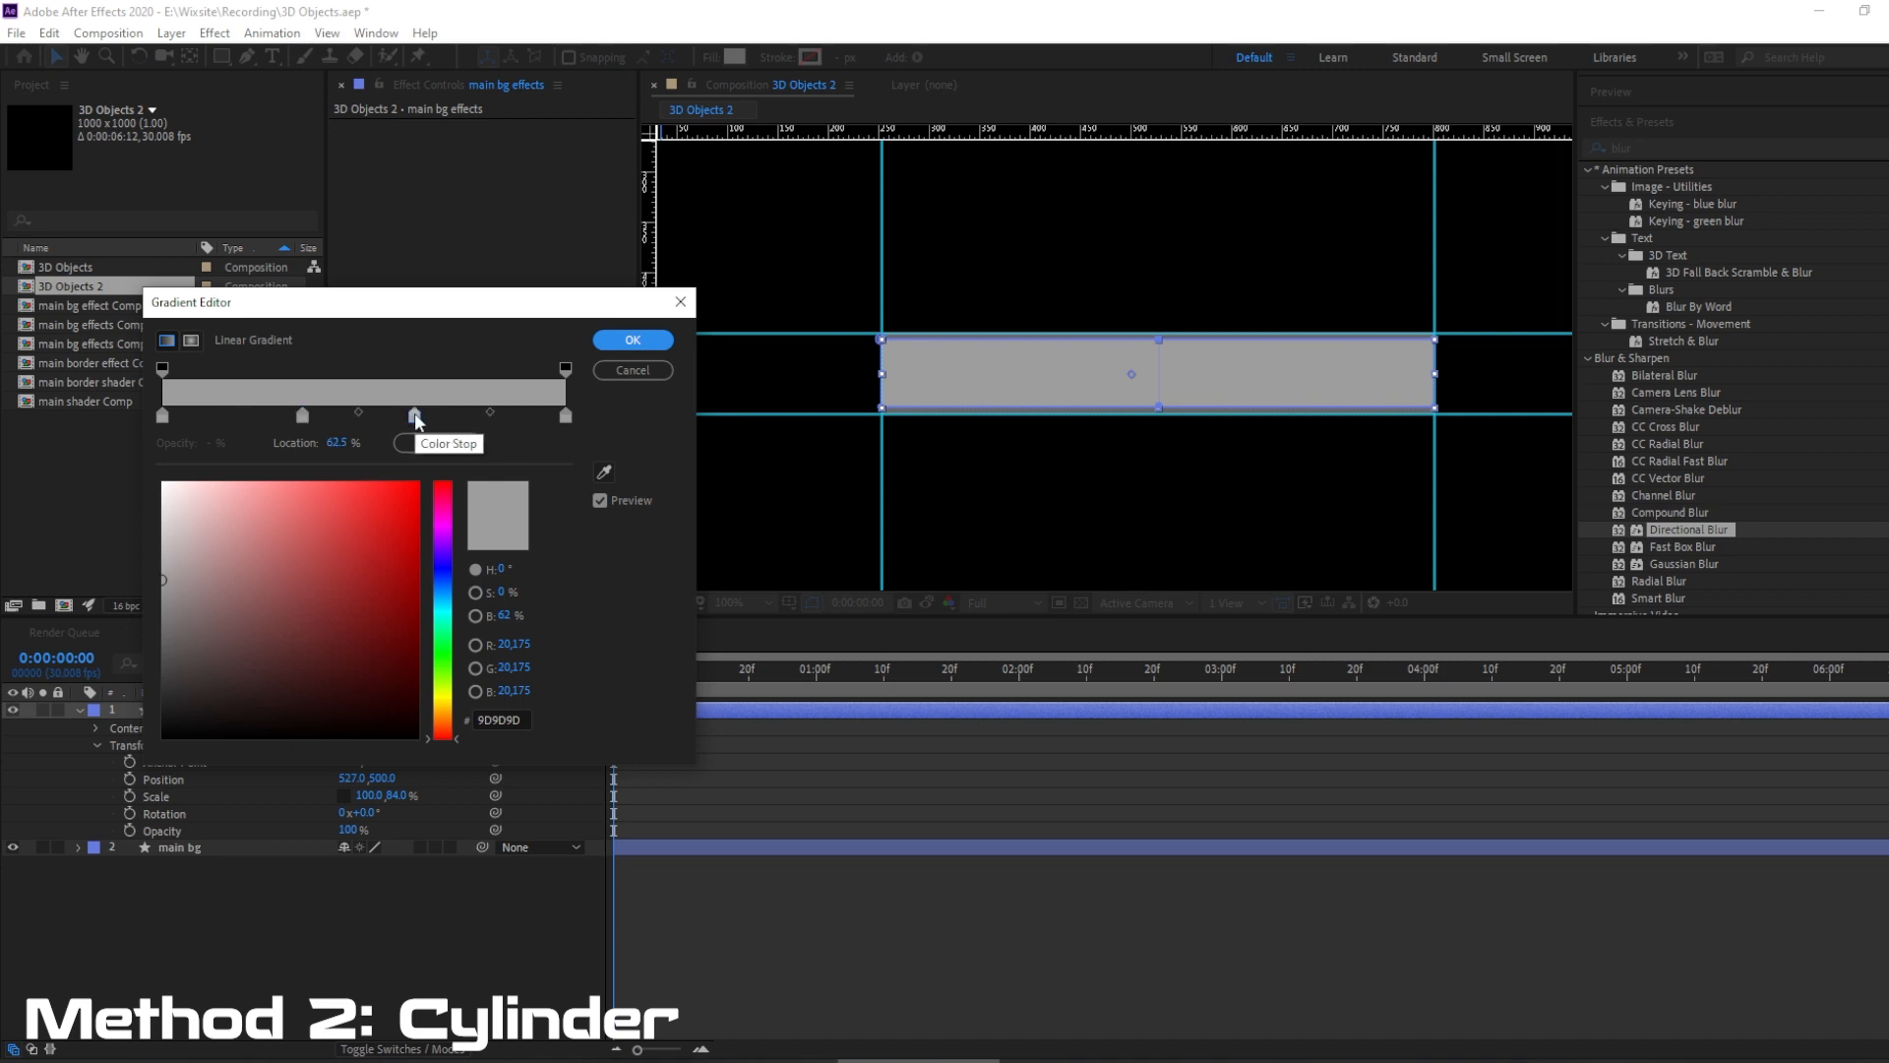
pyautogui.click(421, 416)
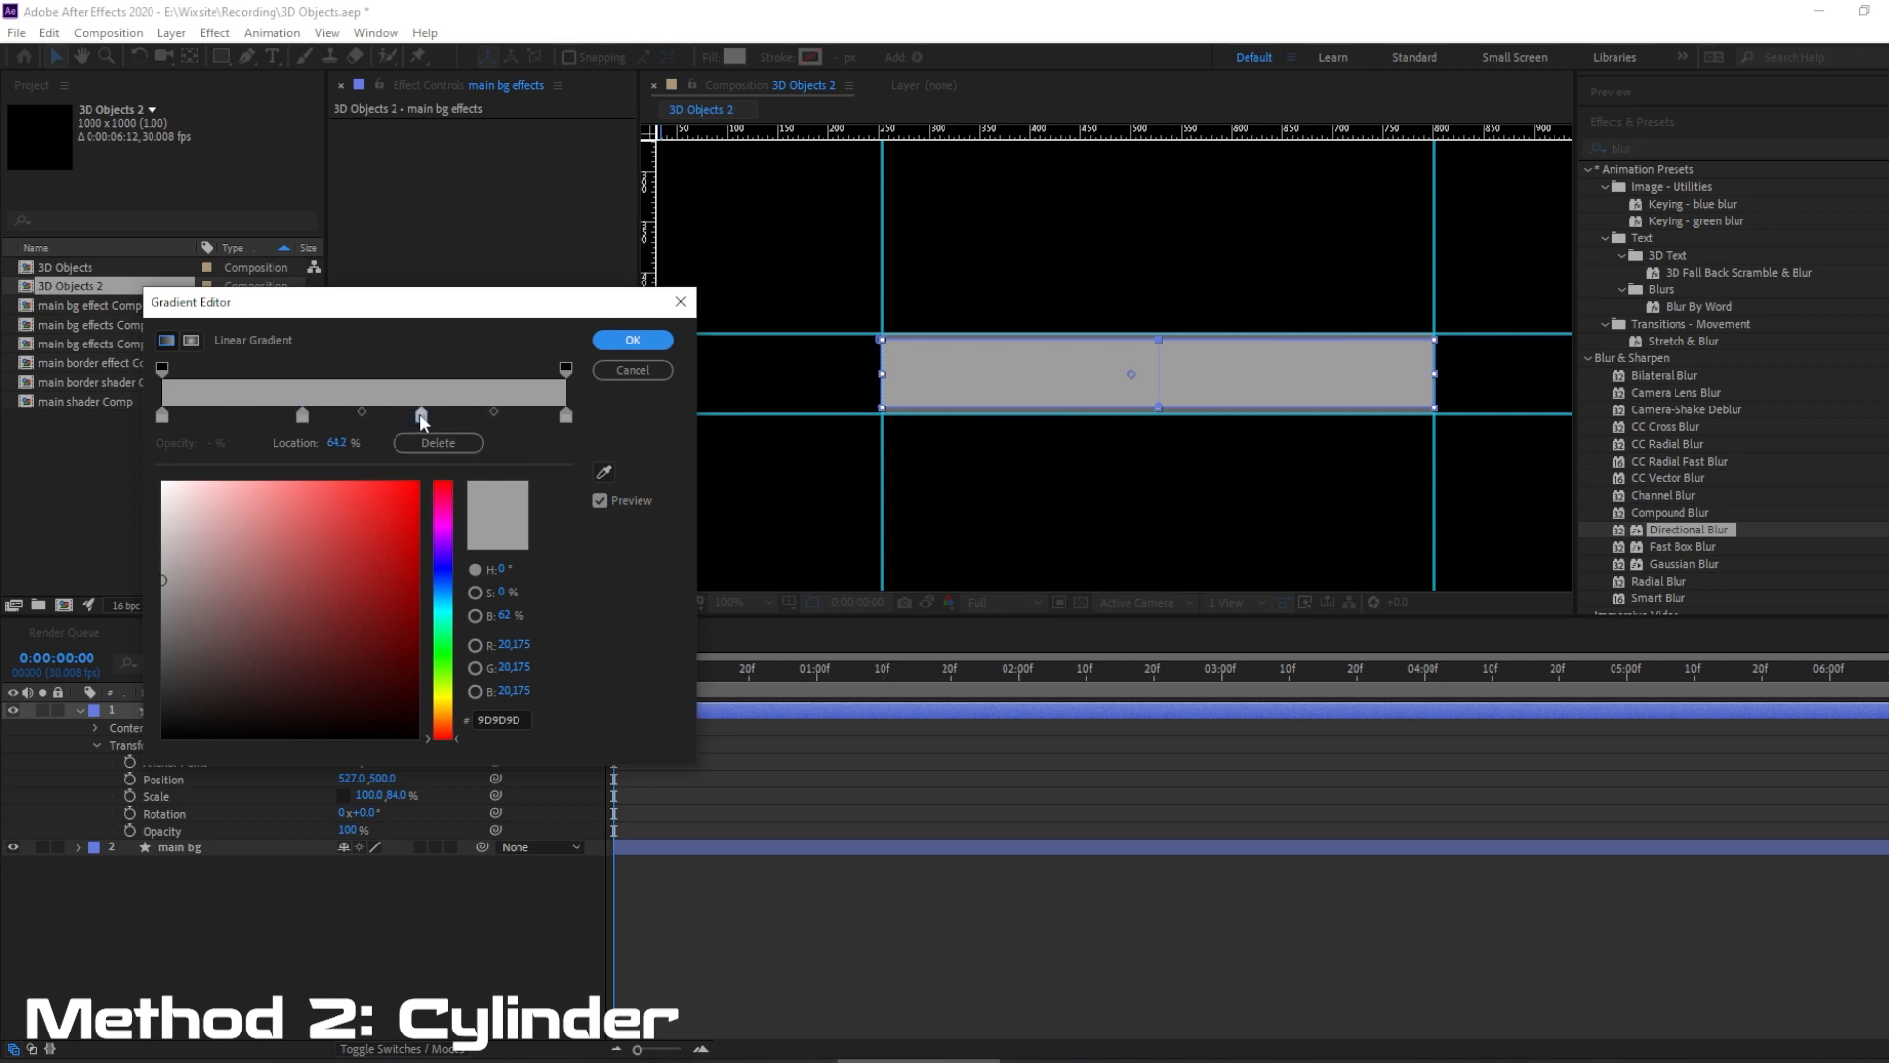
pyautogui.click(299, 415)
pyautogui.click(495, 720)
pyautogui.write('666666')
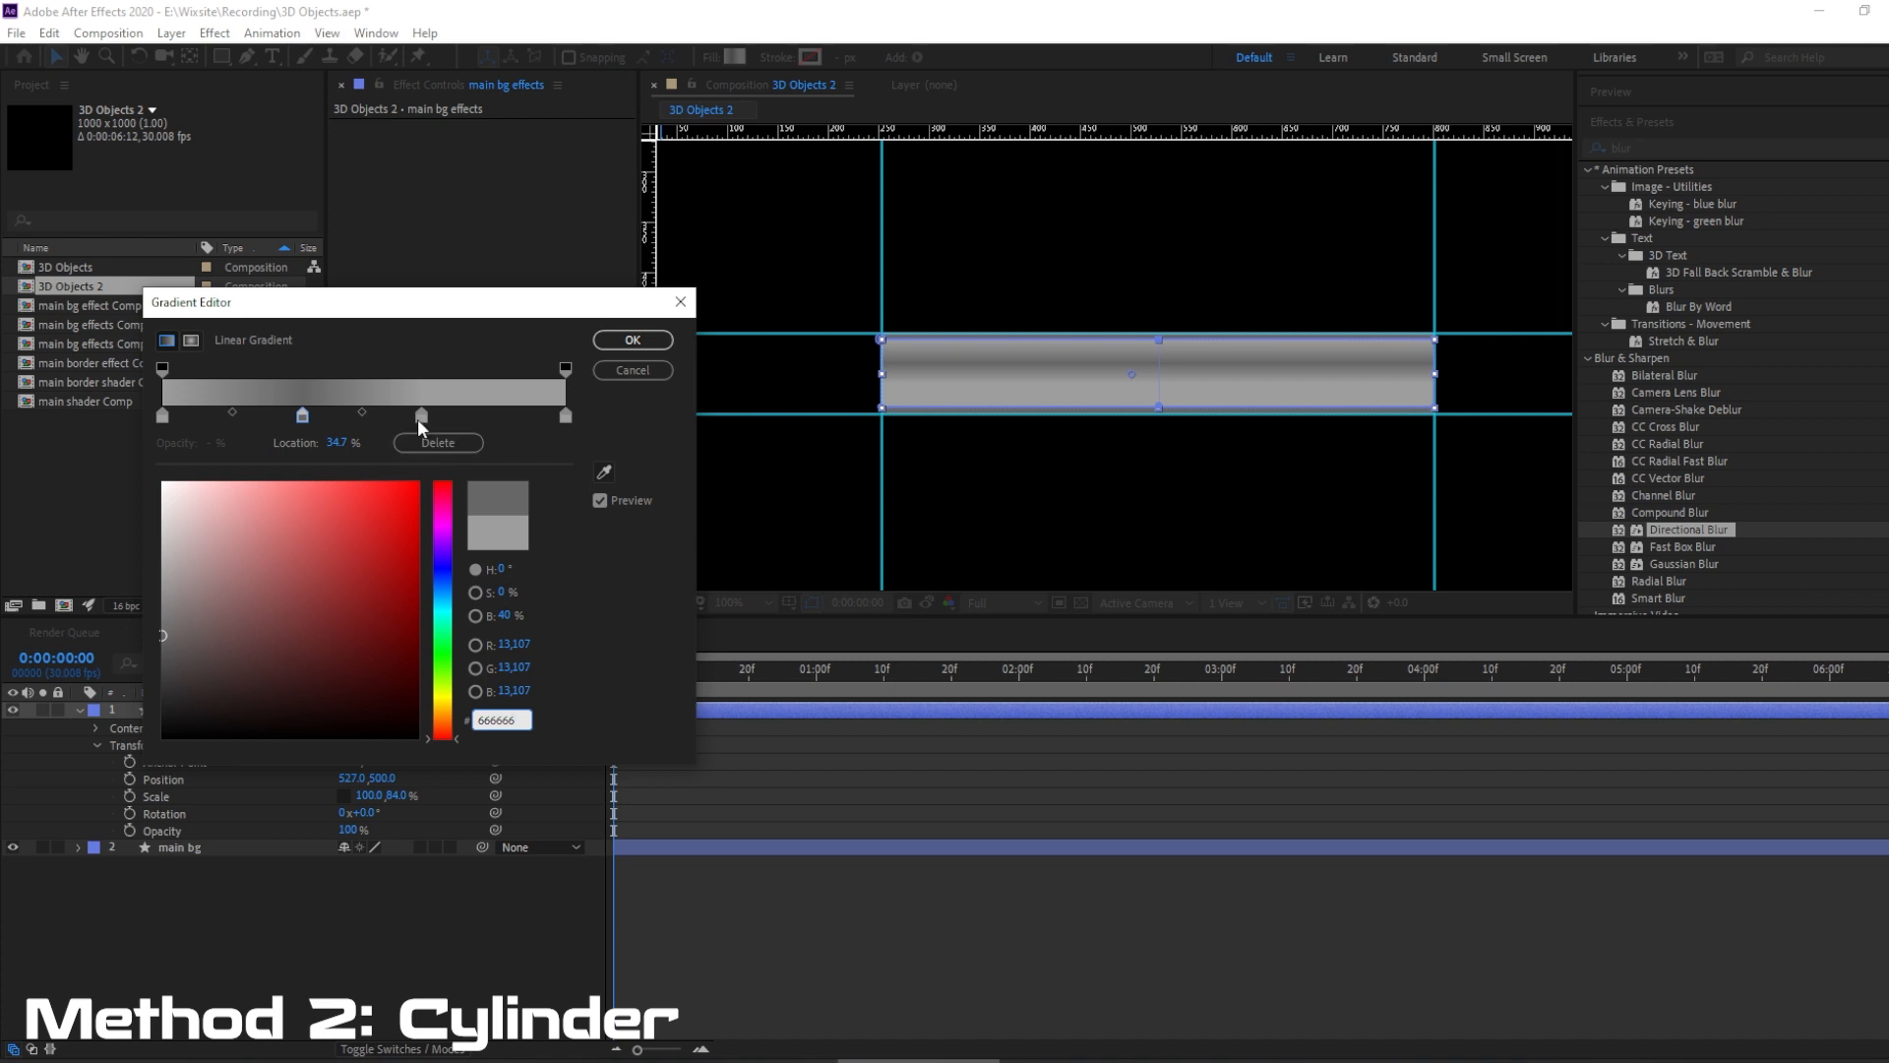
pyautogui.click(421, 416)
pyautogui.click(497, 720)
pyautogui.write('666666')
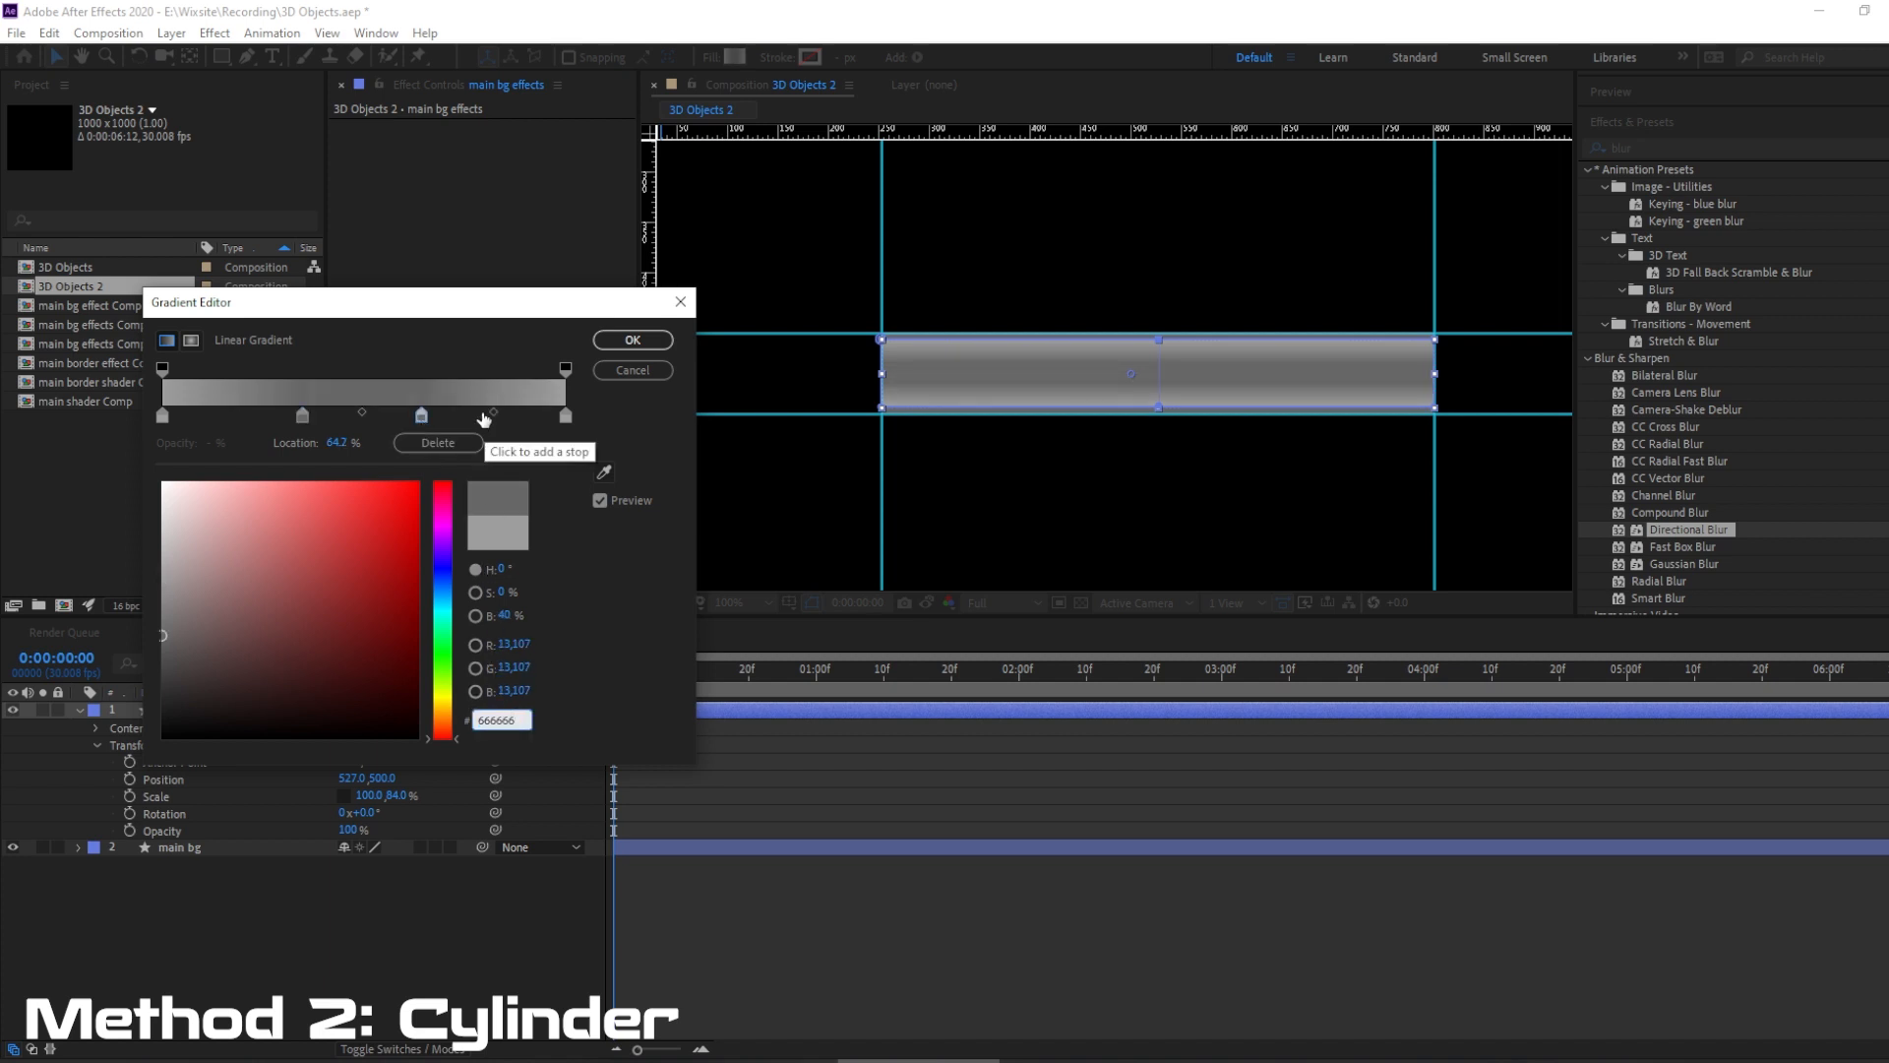
# Lighten the gradient's first color stop, at location 0%, to AEAEAE.
pyautogui.click(162, 417)
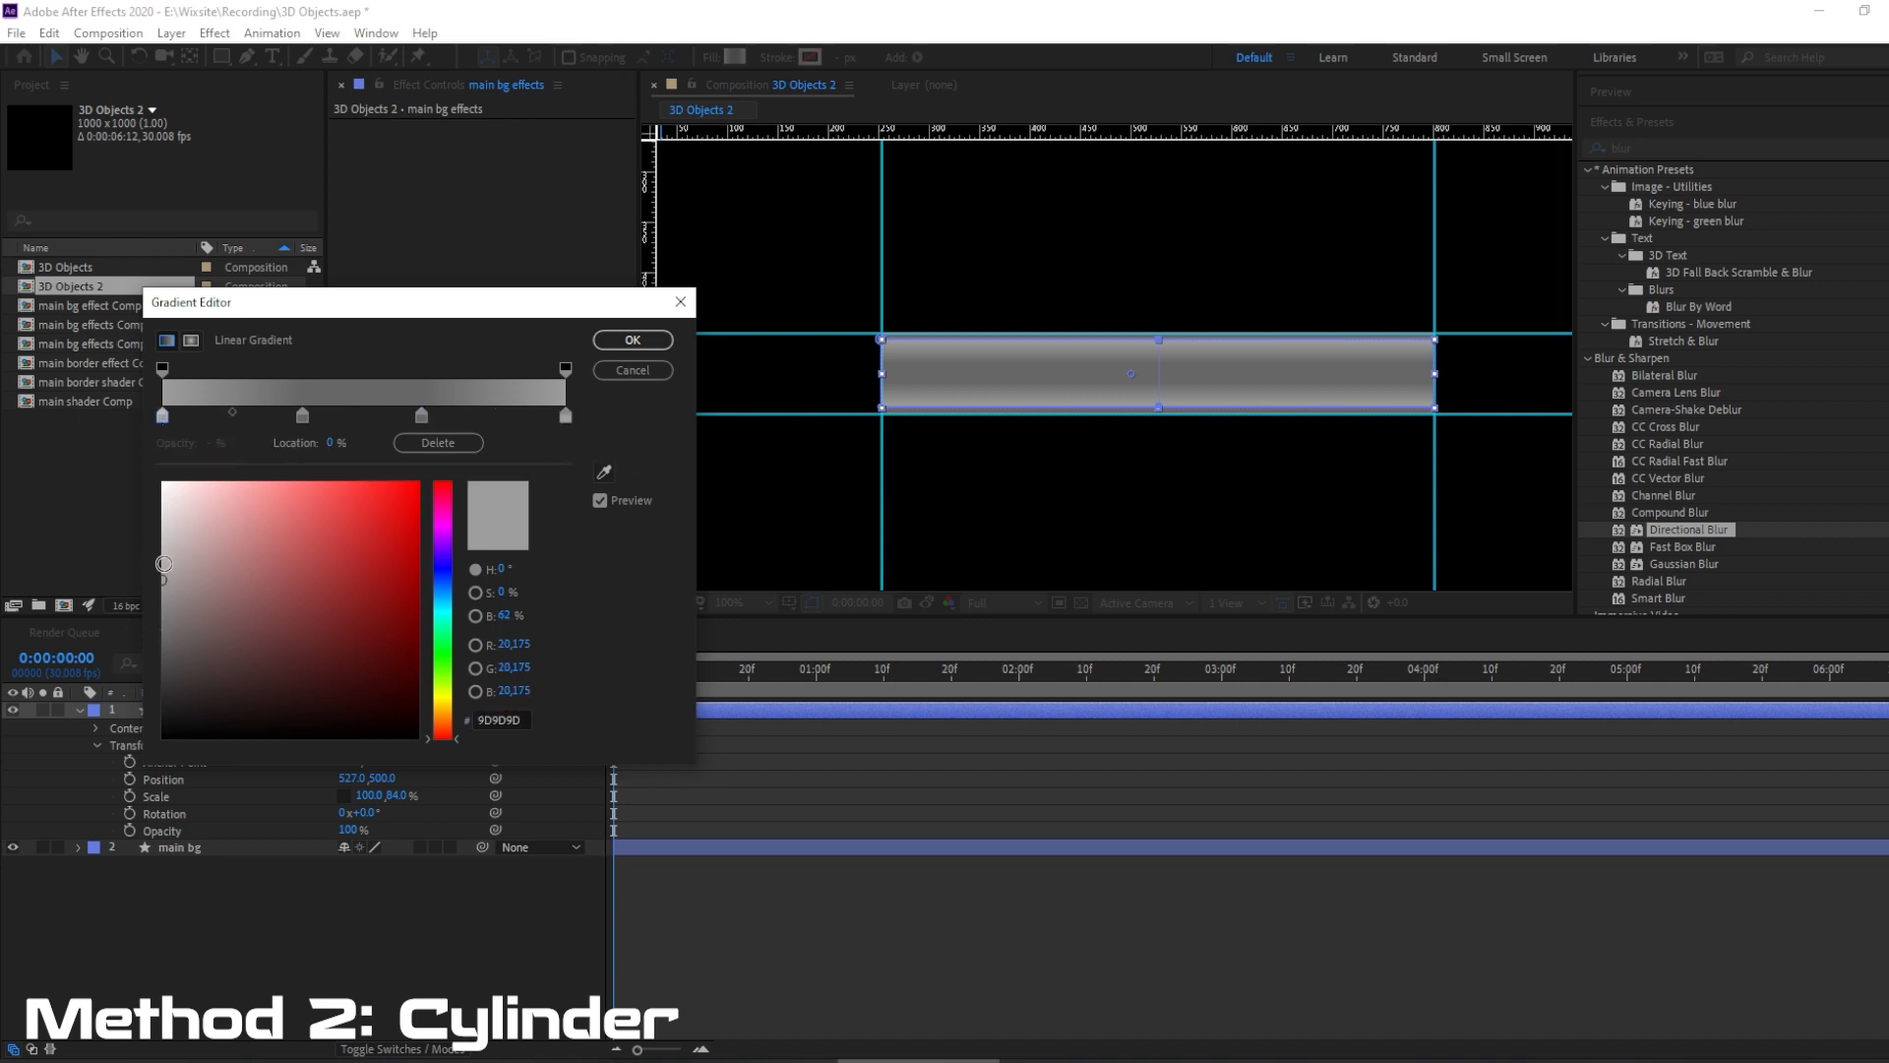
pyautogui.click(158, 567)
pyautogui.moveTo(158, 568); pyautogui.dragTo(163, 563)
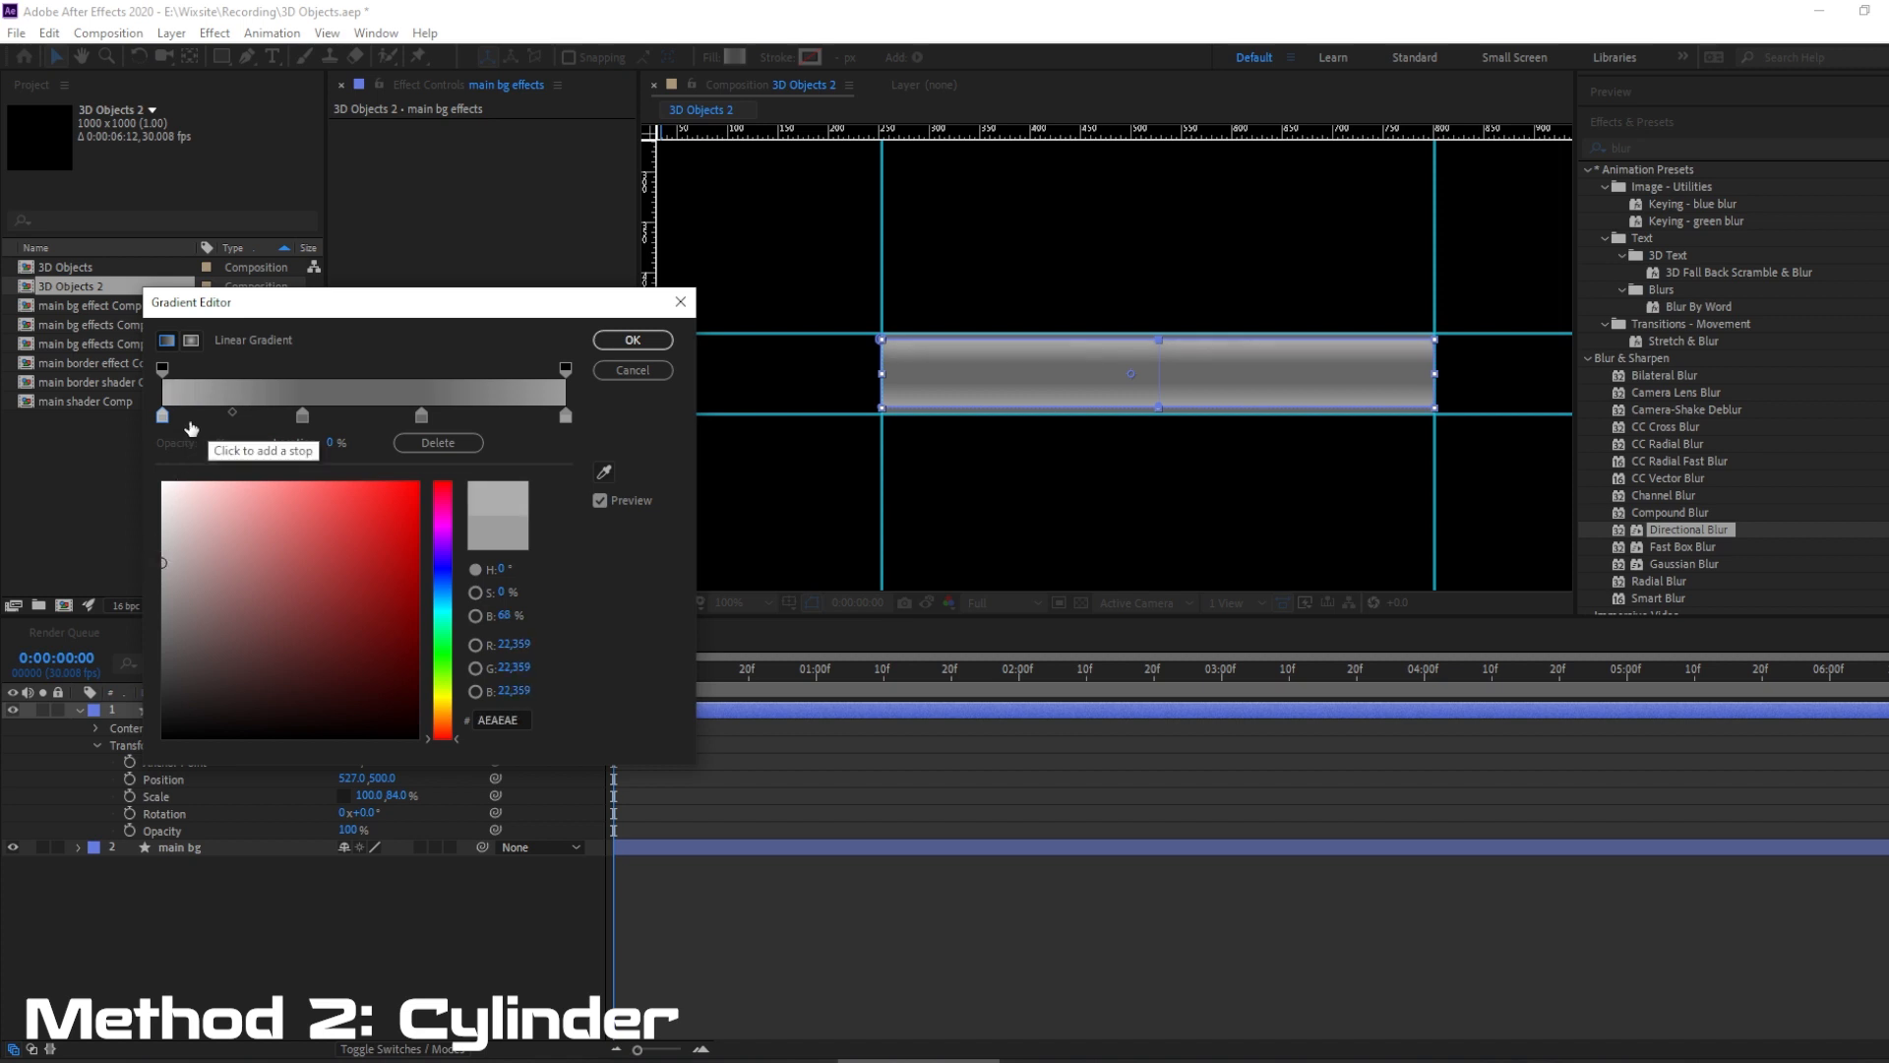
# Set the gradient's last color stop, at location 100%, to AEAEAE to match the first stop.
pyautogui.click(492, 721)
pyautogui.hotkey('ctrl', 'c')
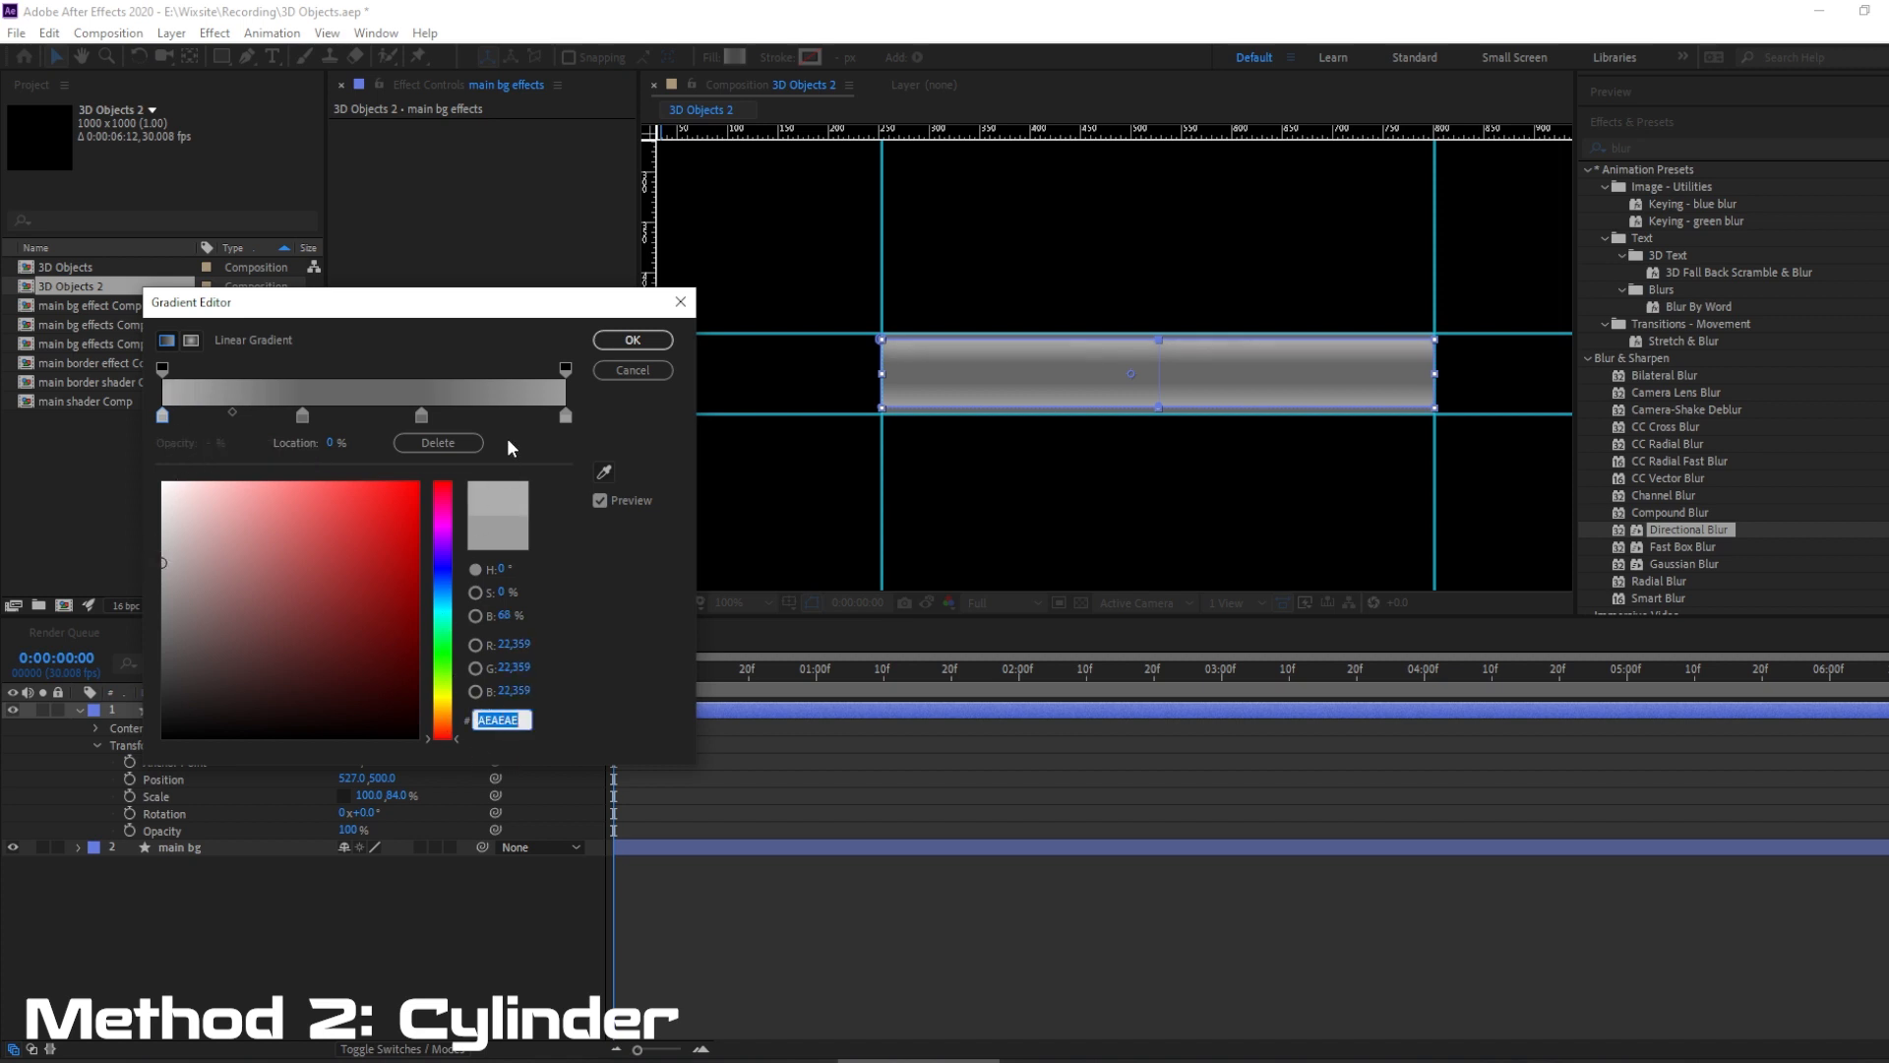
pyautogui.click(565, 416)
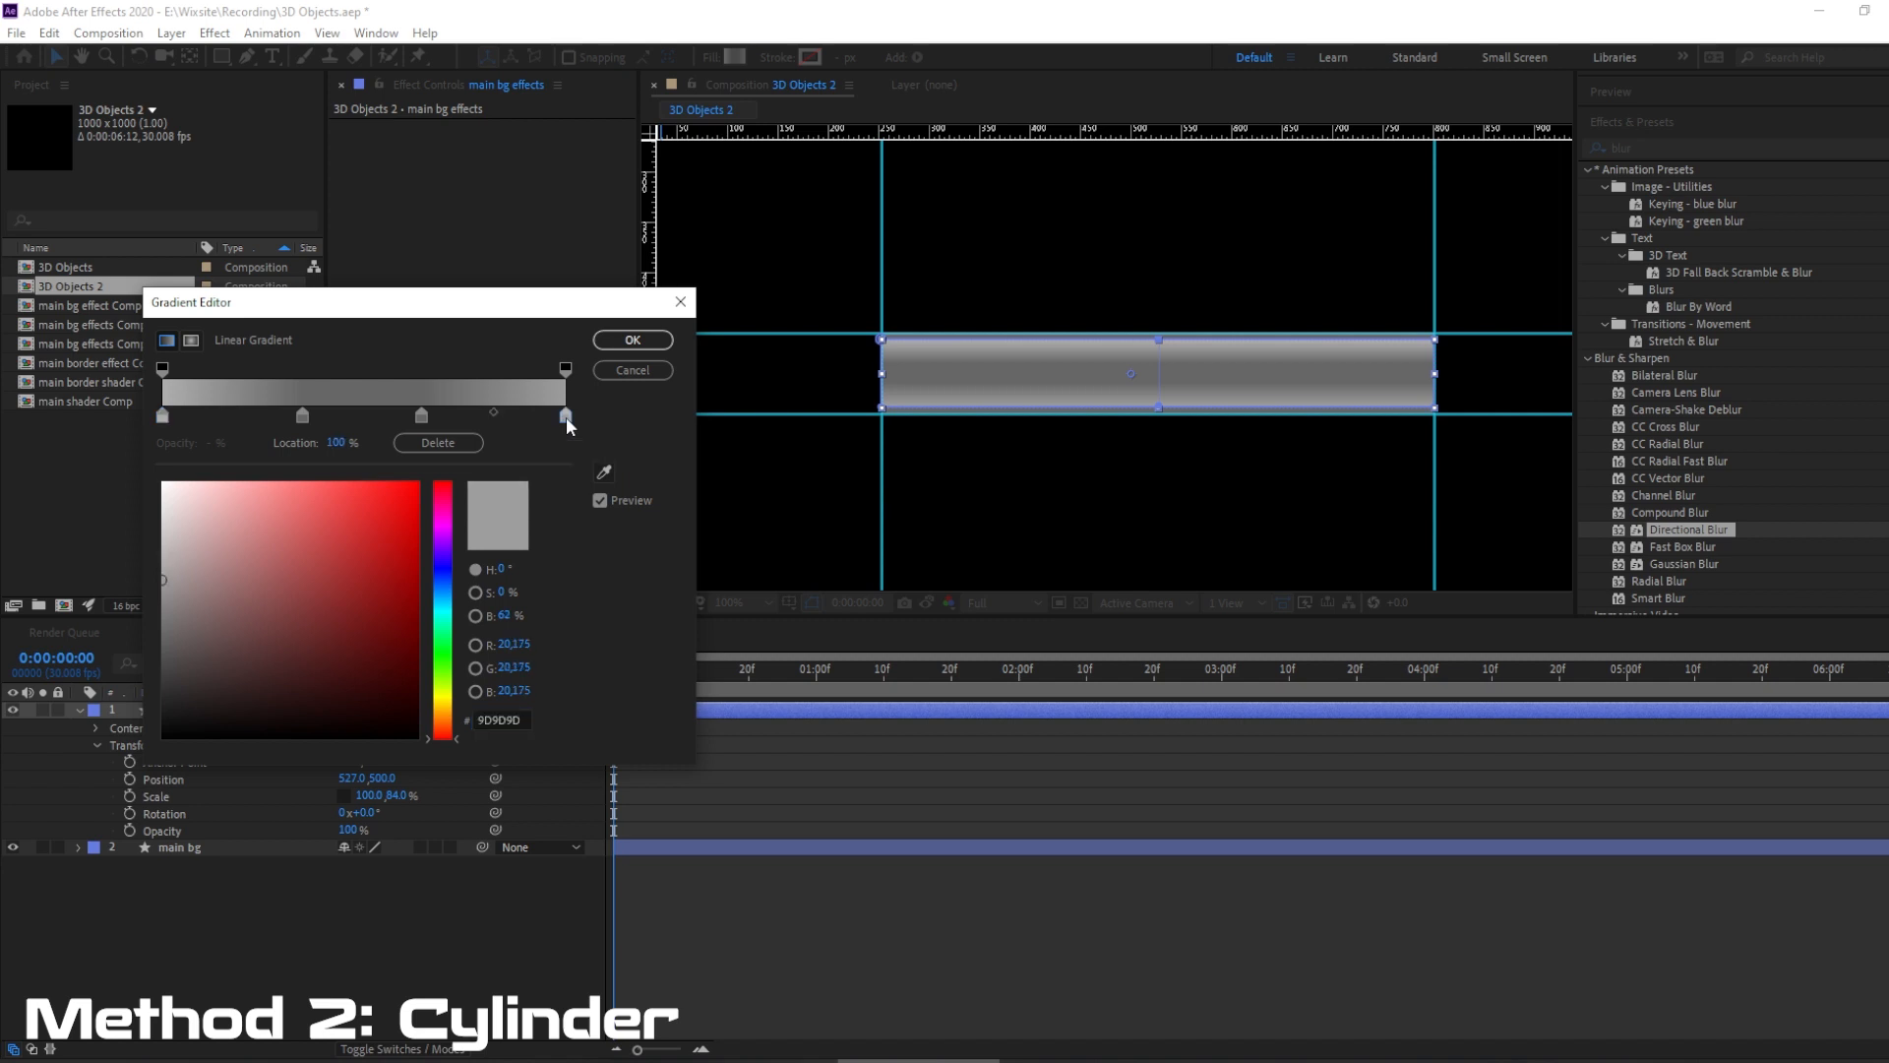
pyautogui.click(502, 720)
pyautogui.hotkey('ctrl', 'v')
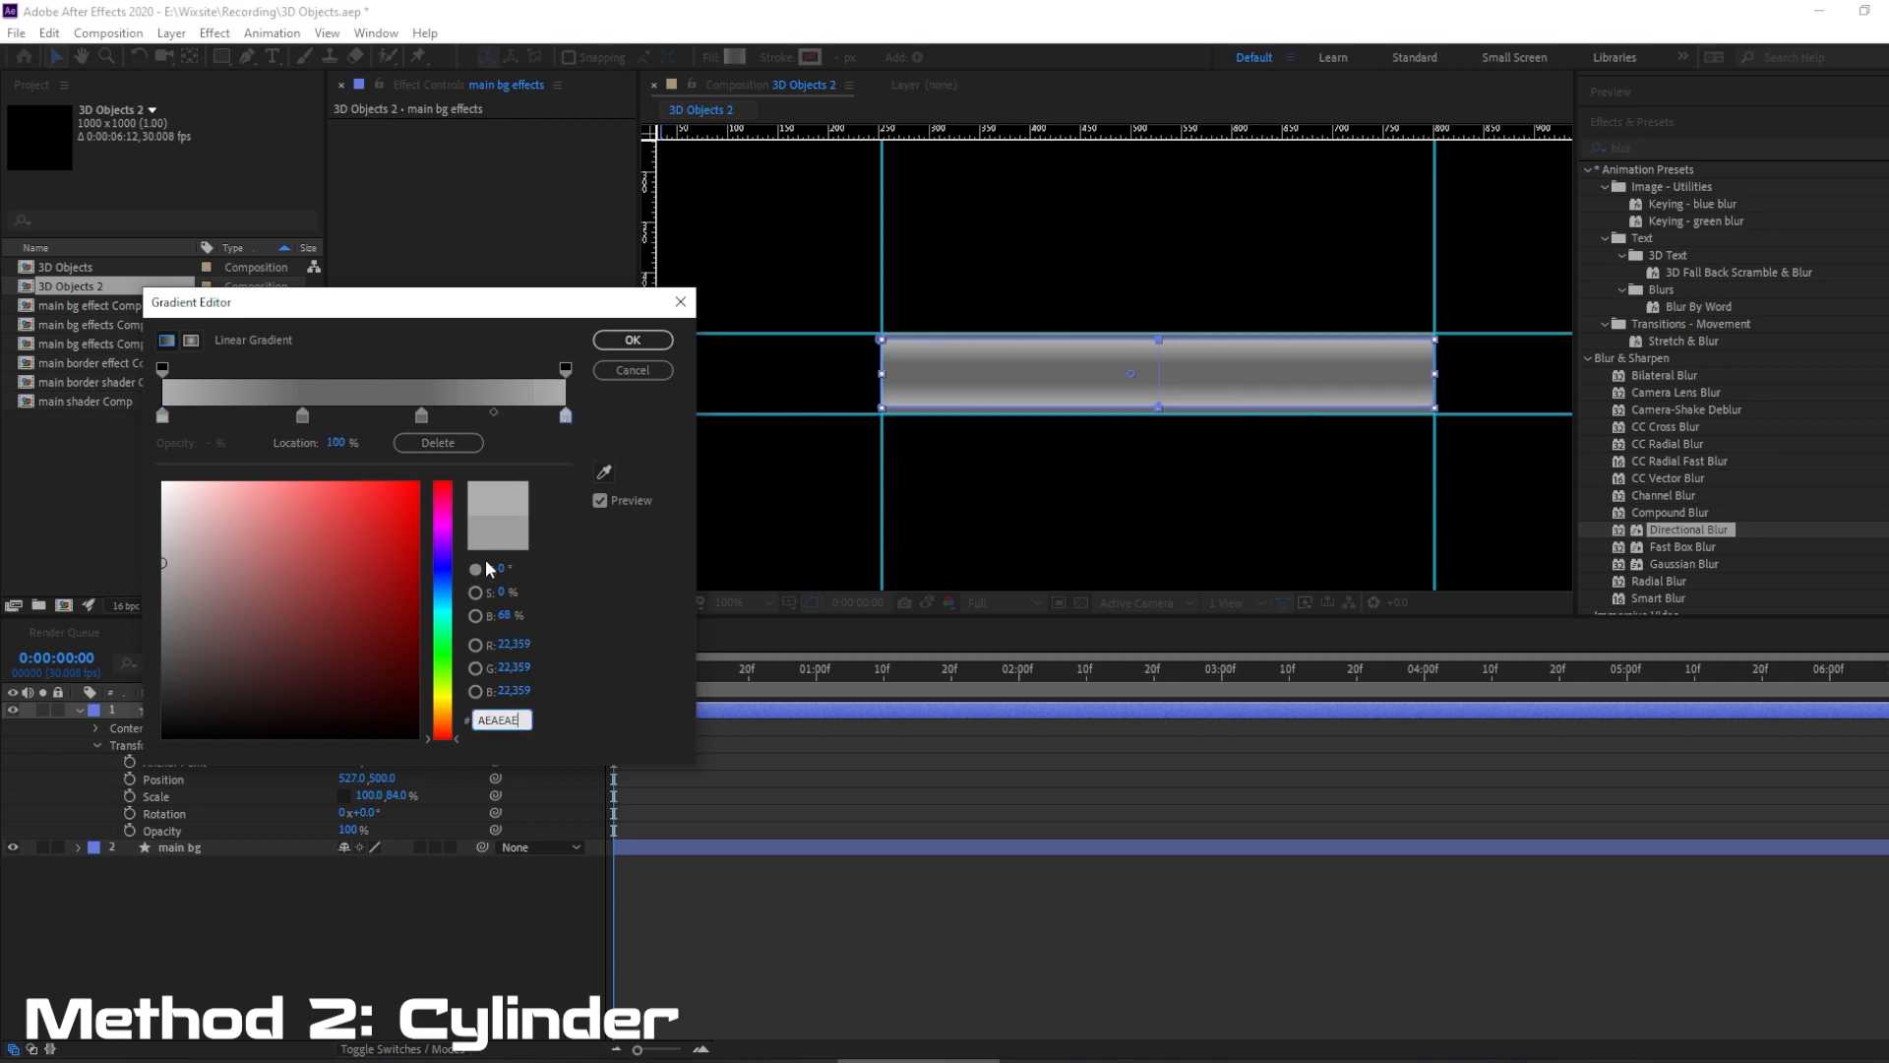
# Move the two dark middle color stops to about 35% and 72%, and shift the midpoint before the last stop to 59.1%.
pyautogui.click(301, 416)
pyautogui.moveTo(297, 416); pyautogui.dragTo(307, 415)
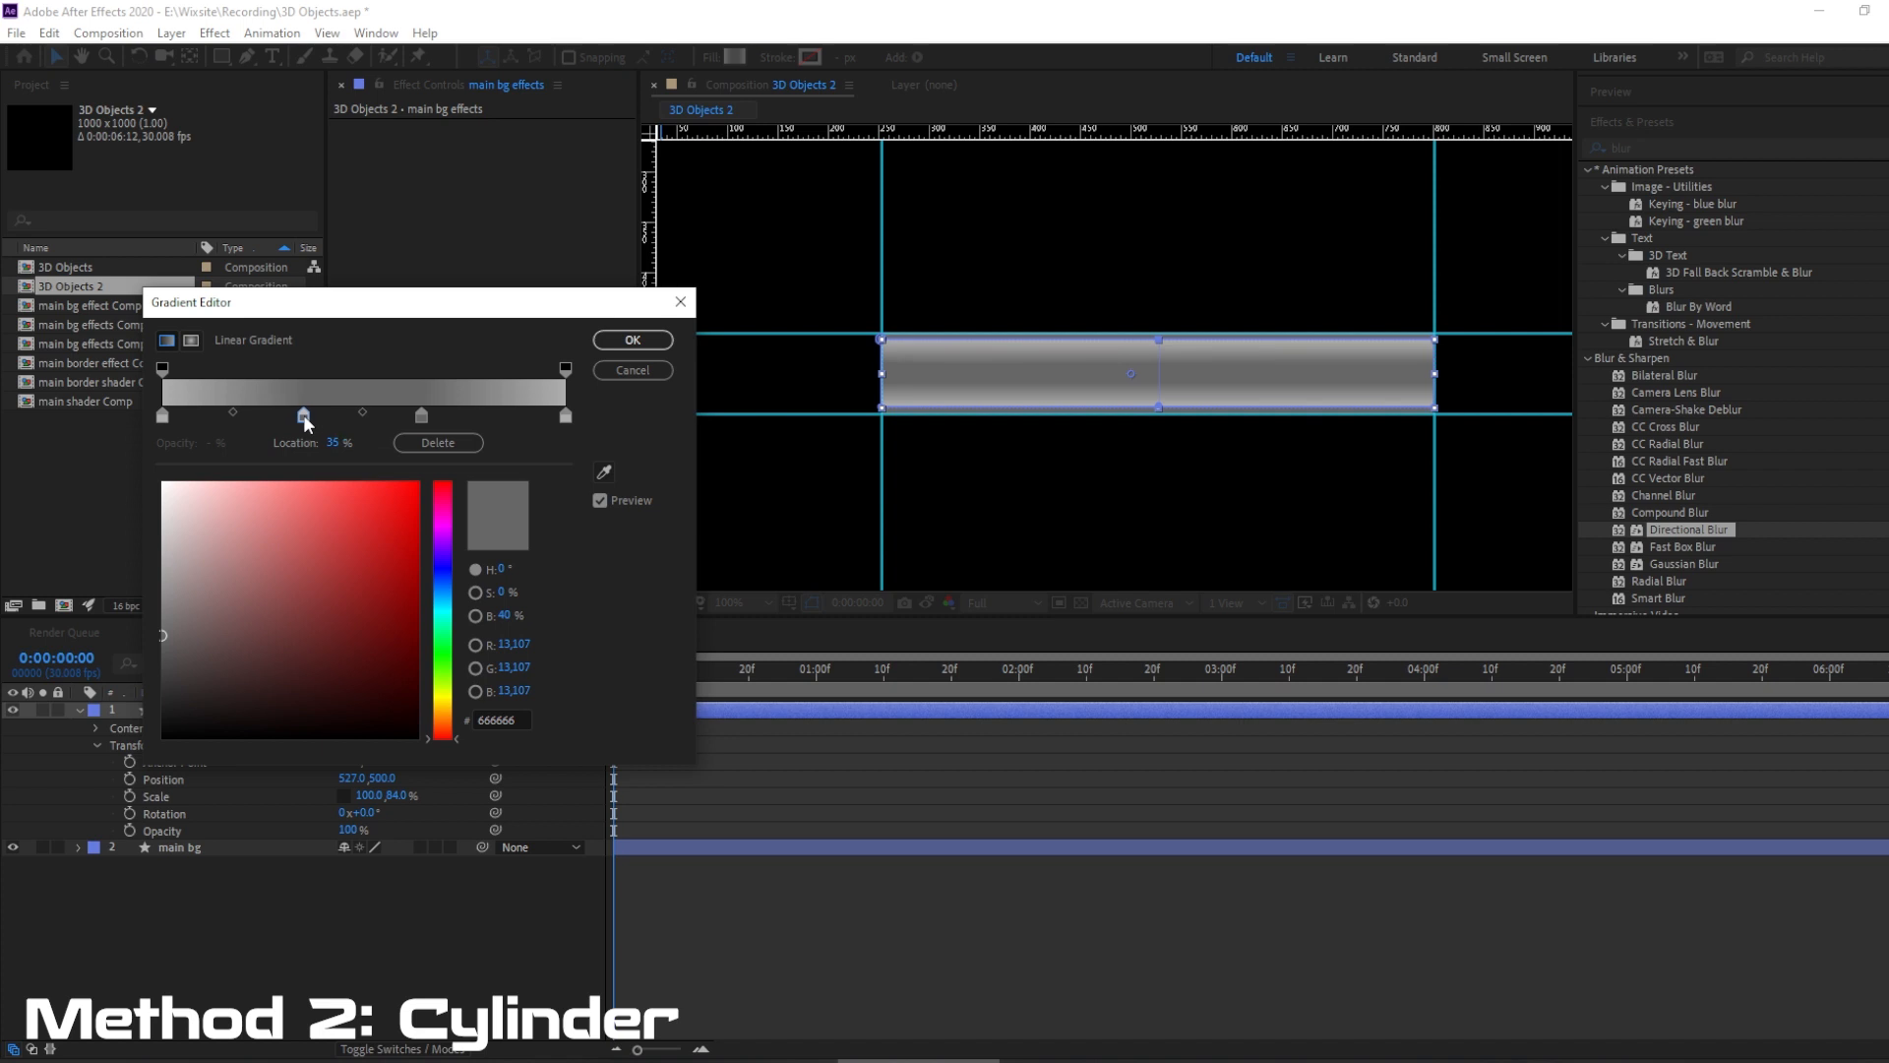
pyautogui.moveTo(422, 416); pyautogui.dragTo(453, 410)
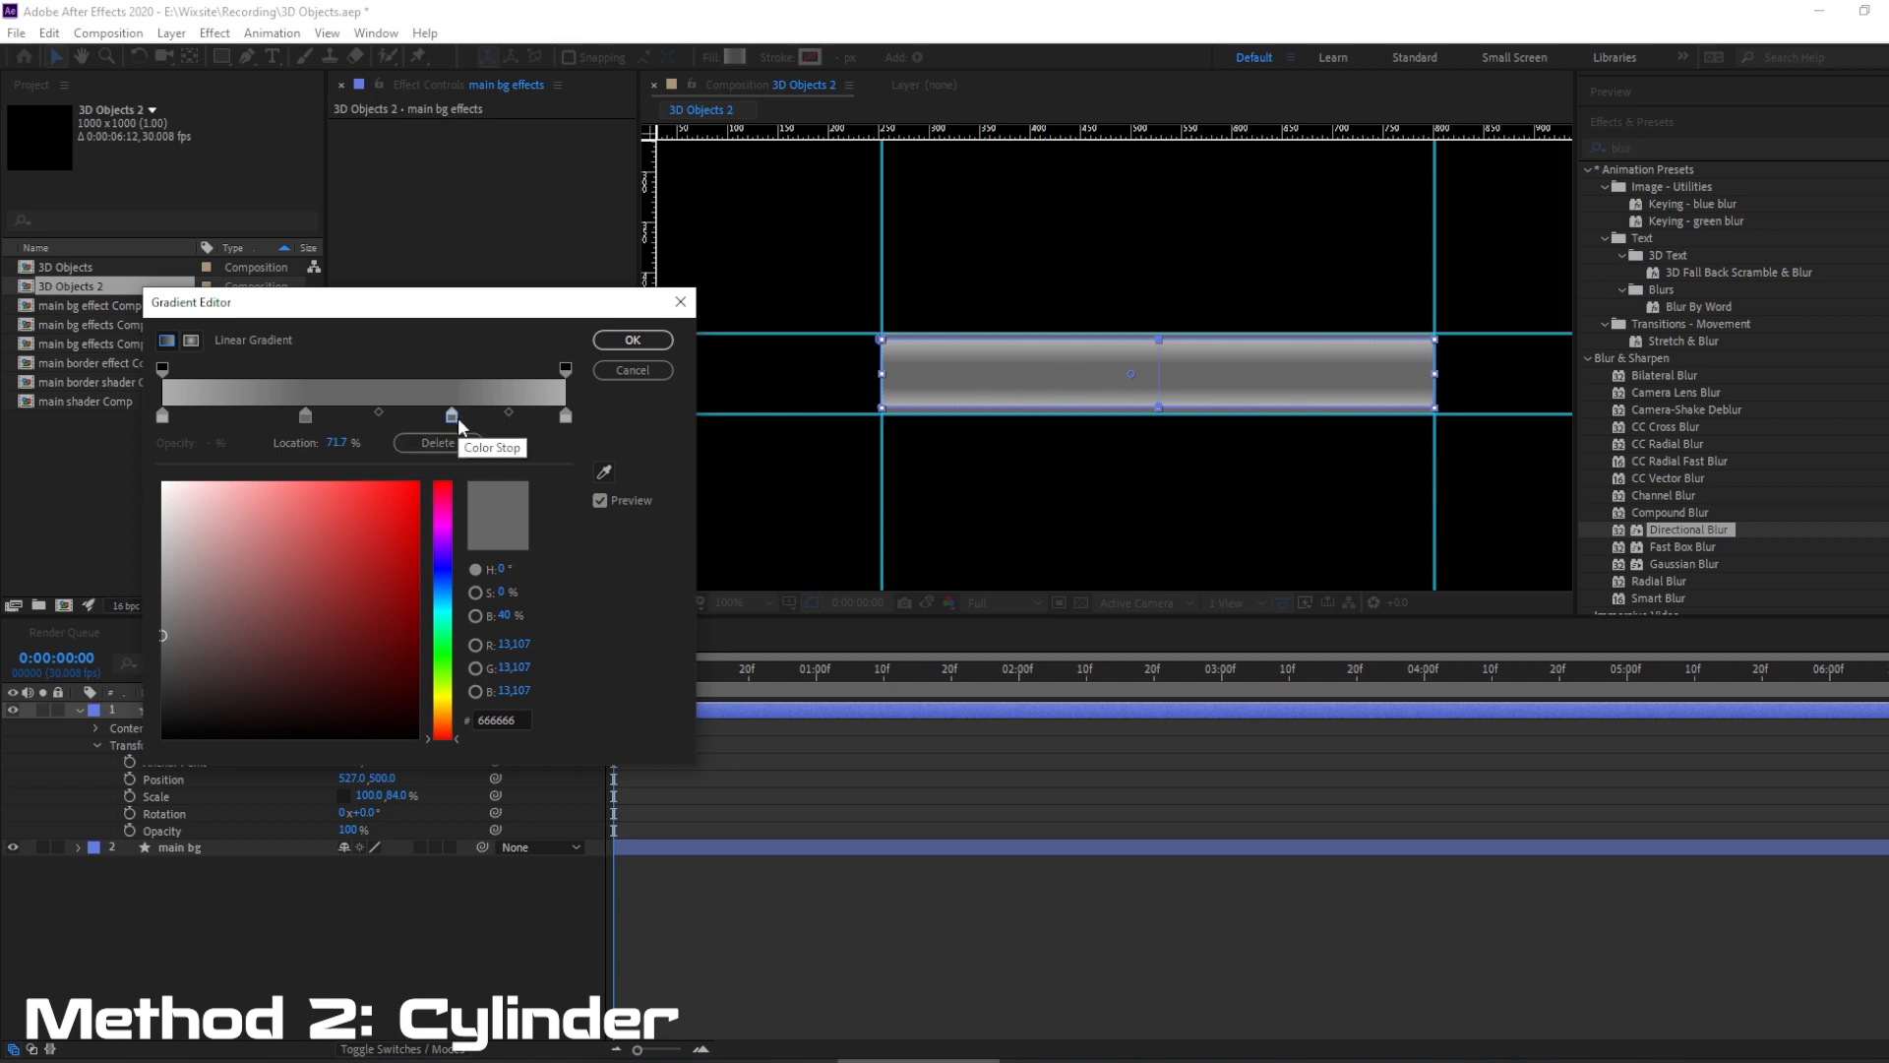
pyautogui.moveTo(453, 417); pyautogui.dragTo(459, 417)
pyautogui.moveTo(509, 414); pyautogui.dragTo(502, 414)
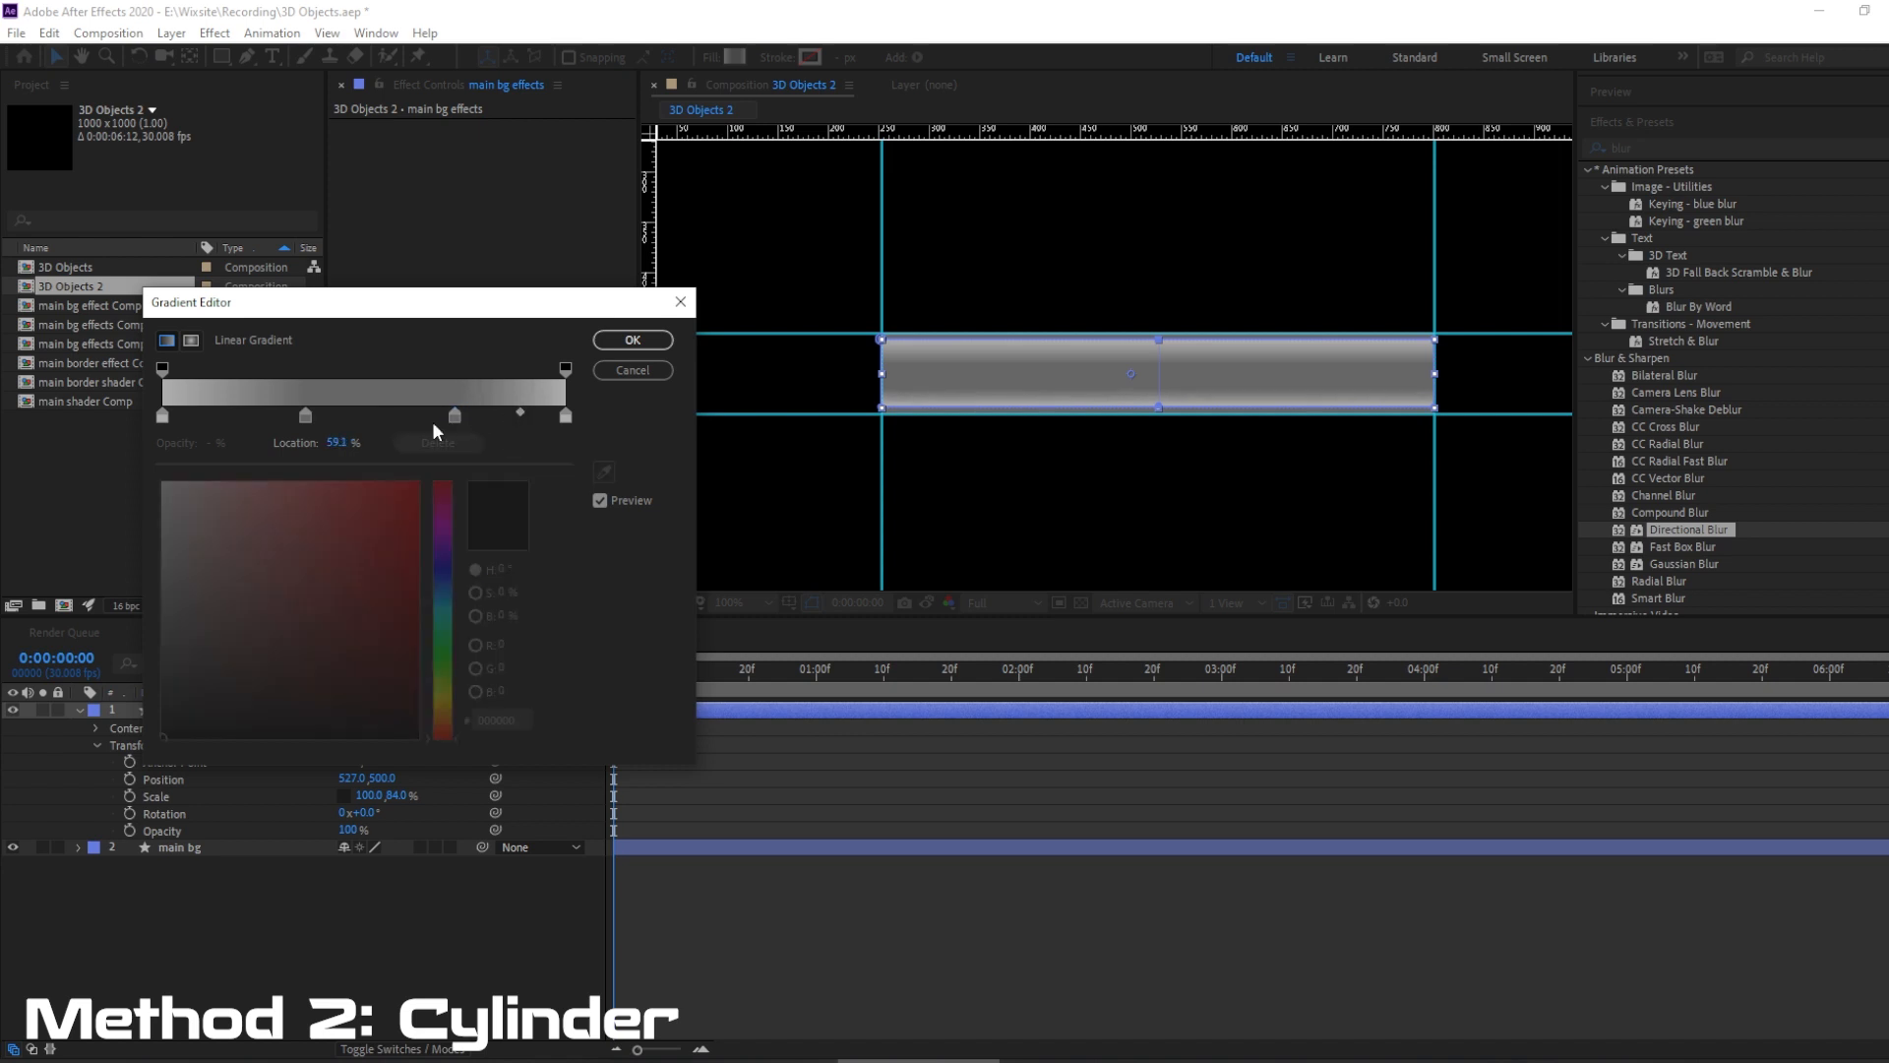
# Nudge the first dark color stop to about 34%, shift the last midpoint to 68.2%, and apply the gradient.
pyautogui.click(305, 415)
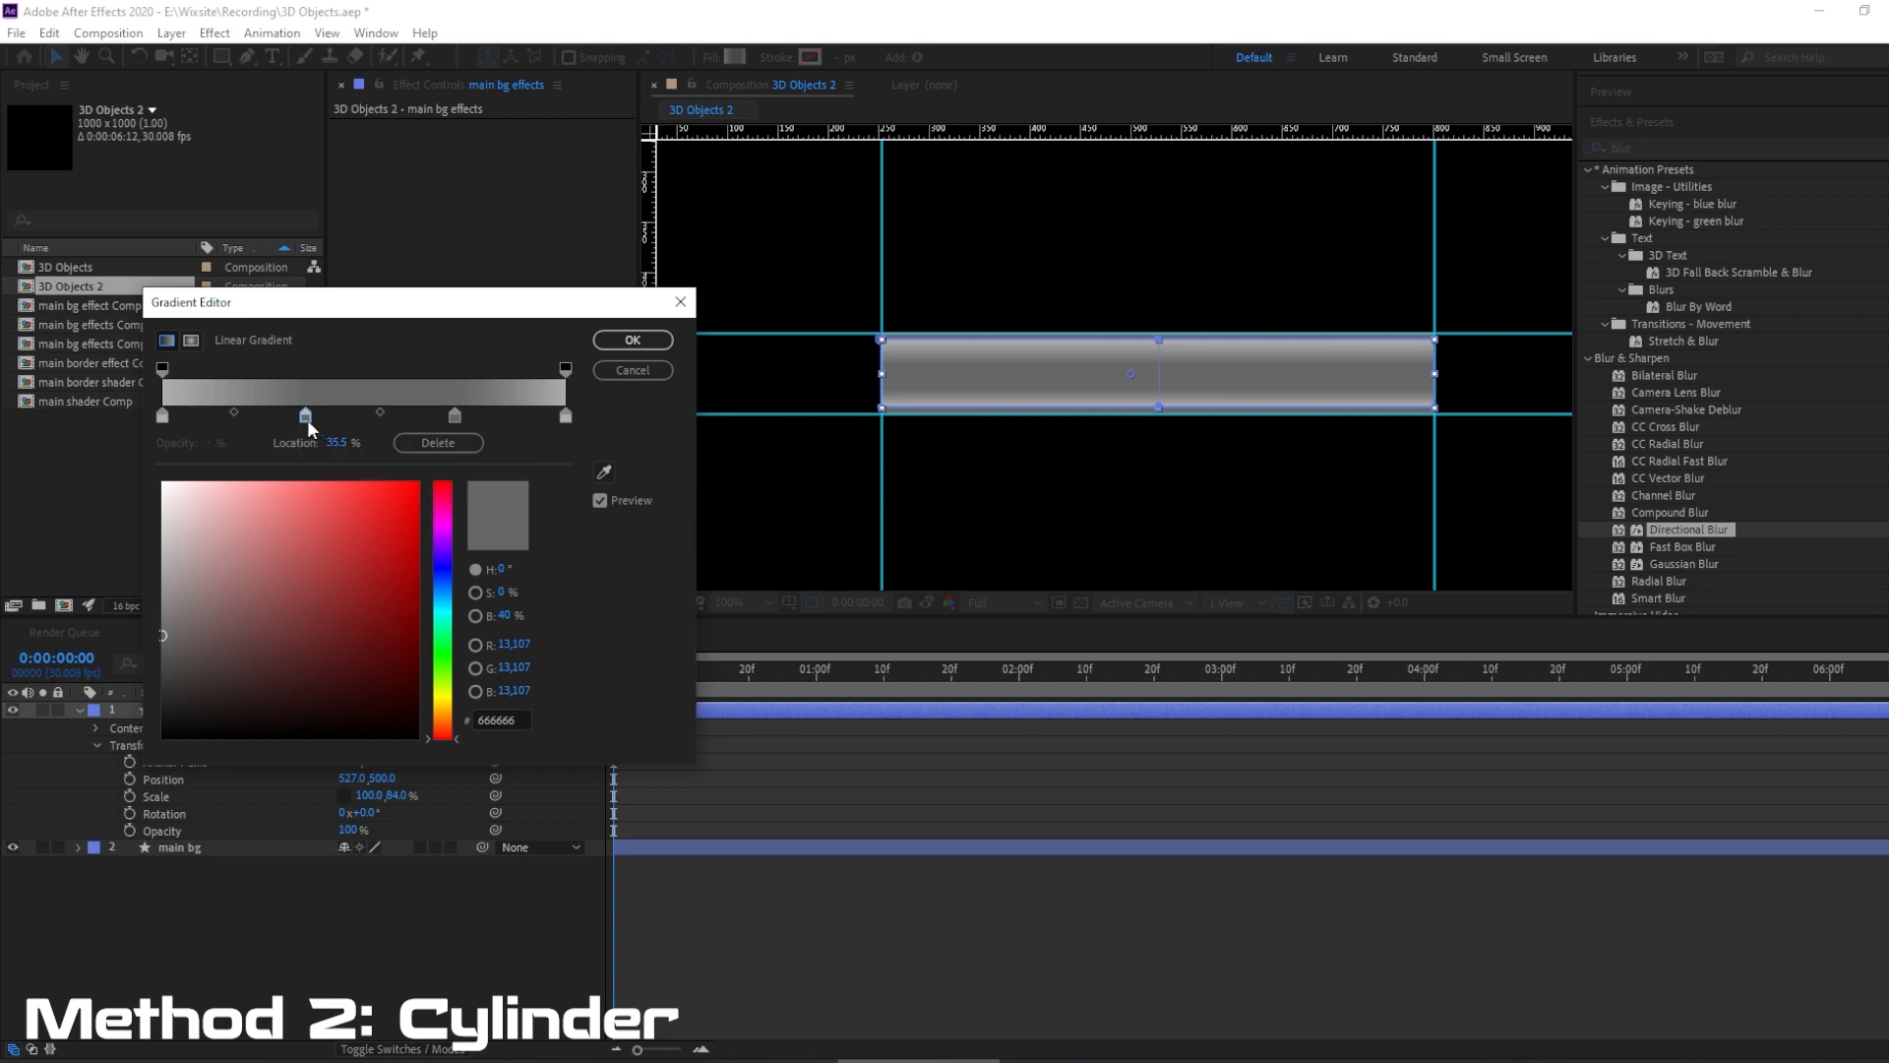
pyautogui.moveTo(304, 418); pyautogui.dragTo(308, 416)
pyautogui.click(231, 412)
pyautogui.click(454, 413)
pyautogui.moveTo(510, 413); pyautogui.dragTo(530, 410)
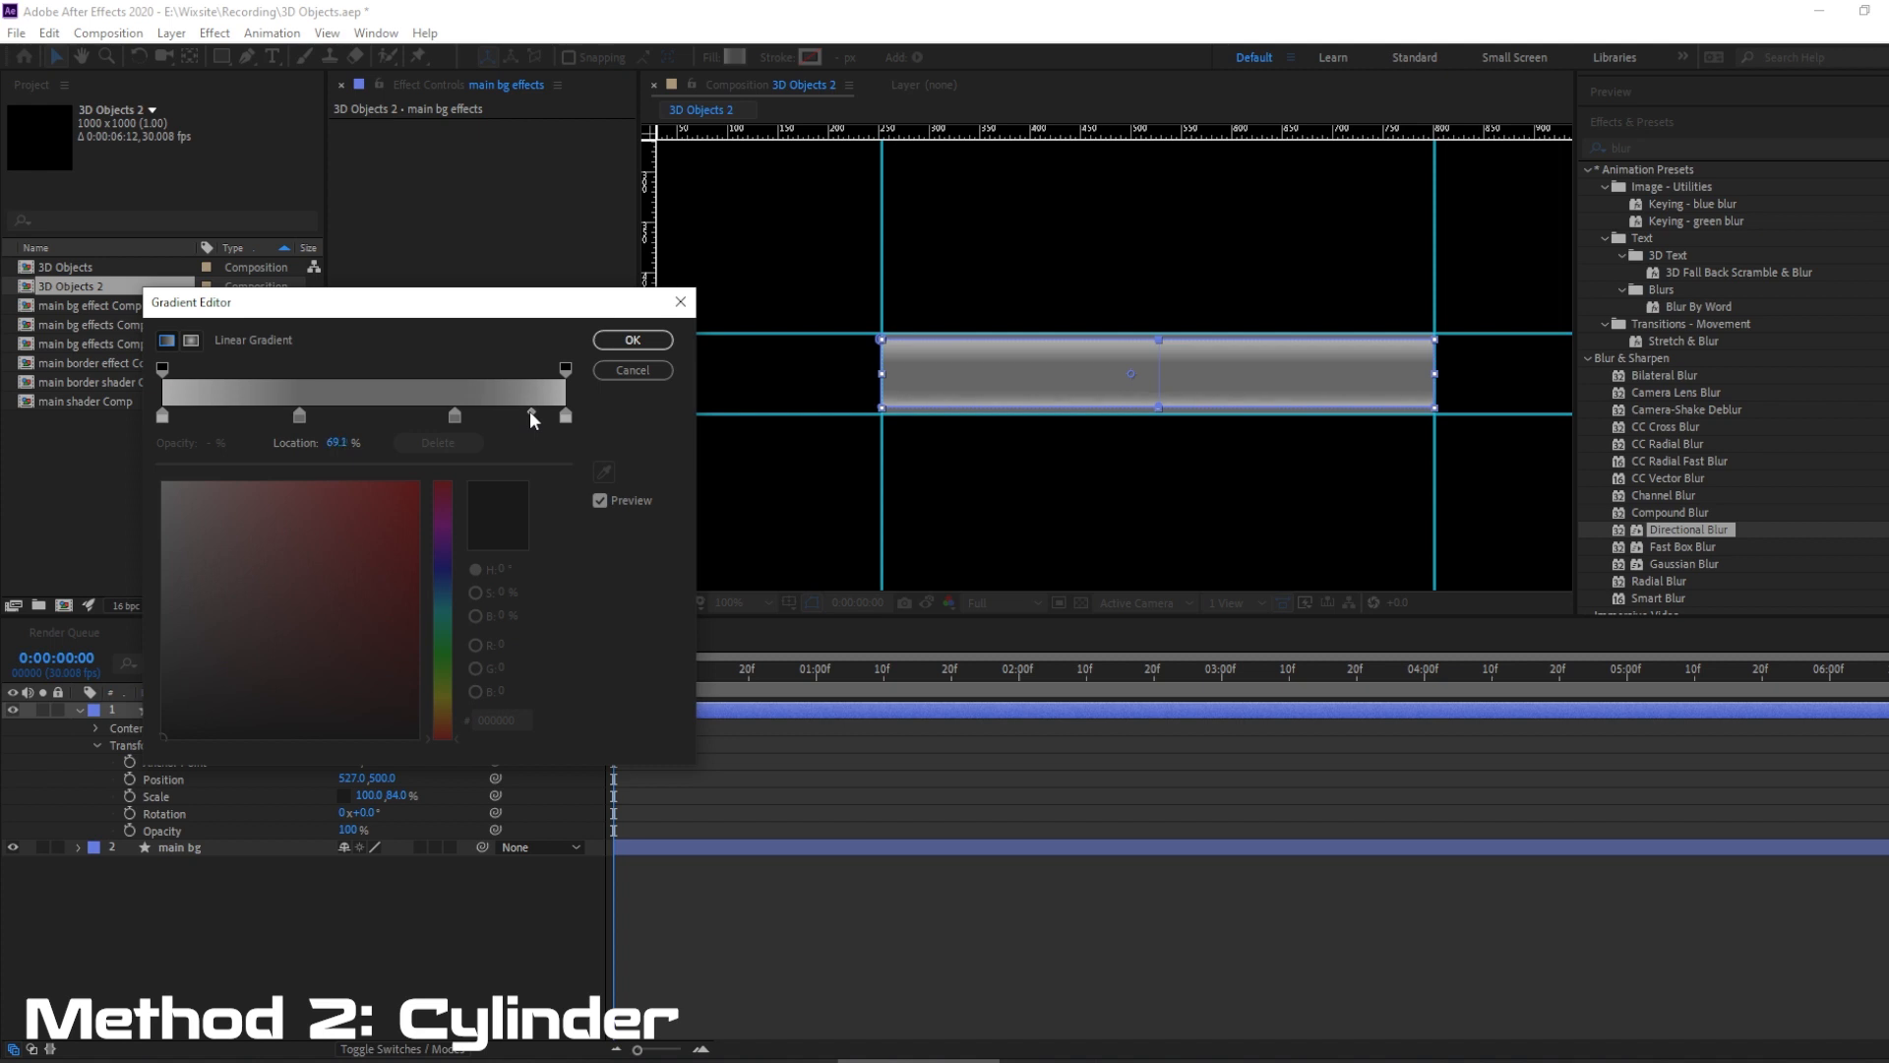
pyautogui.click(633, 339)
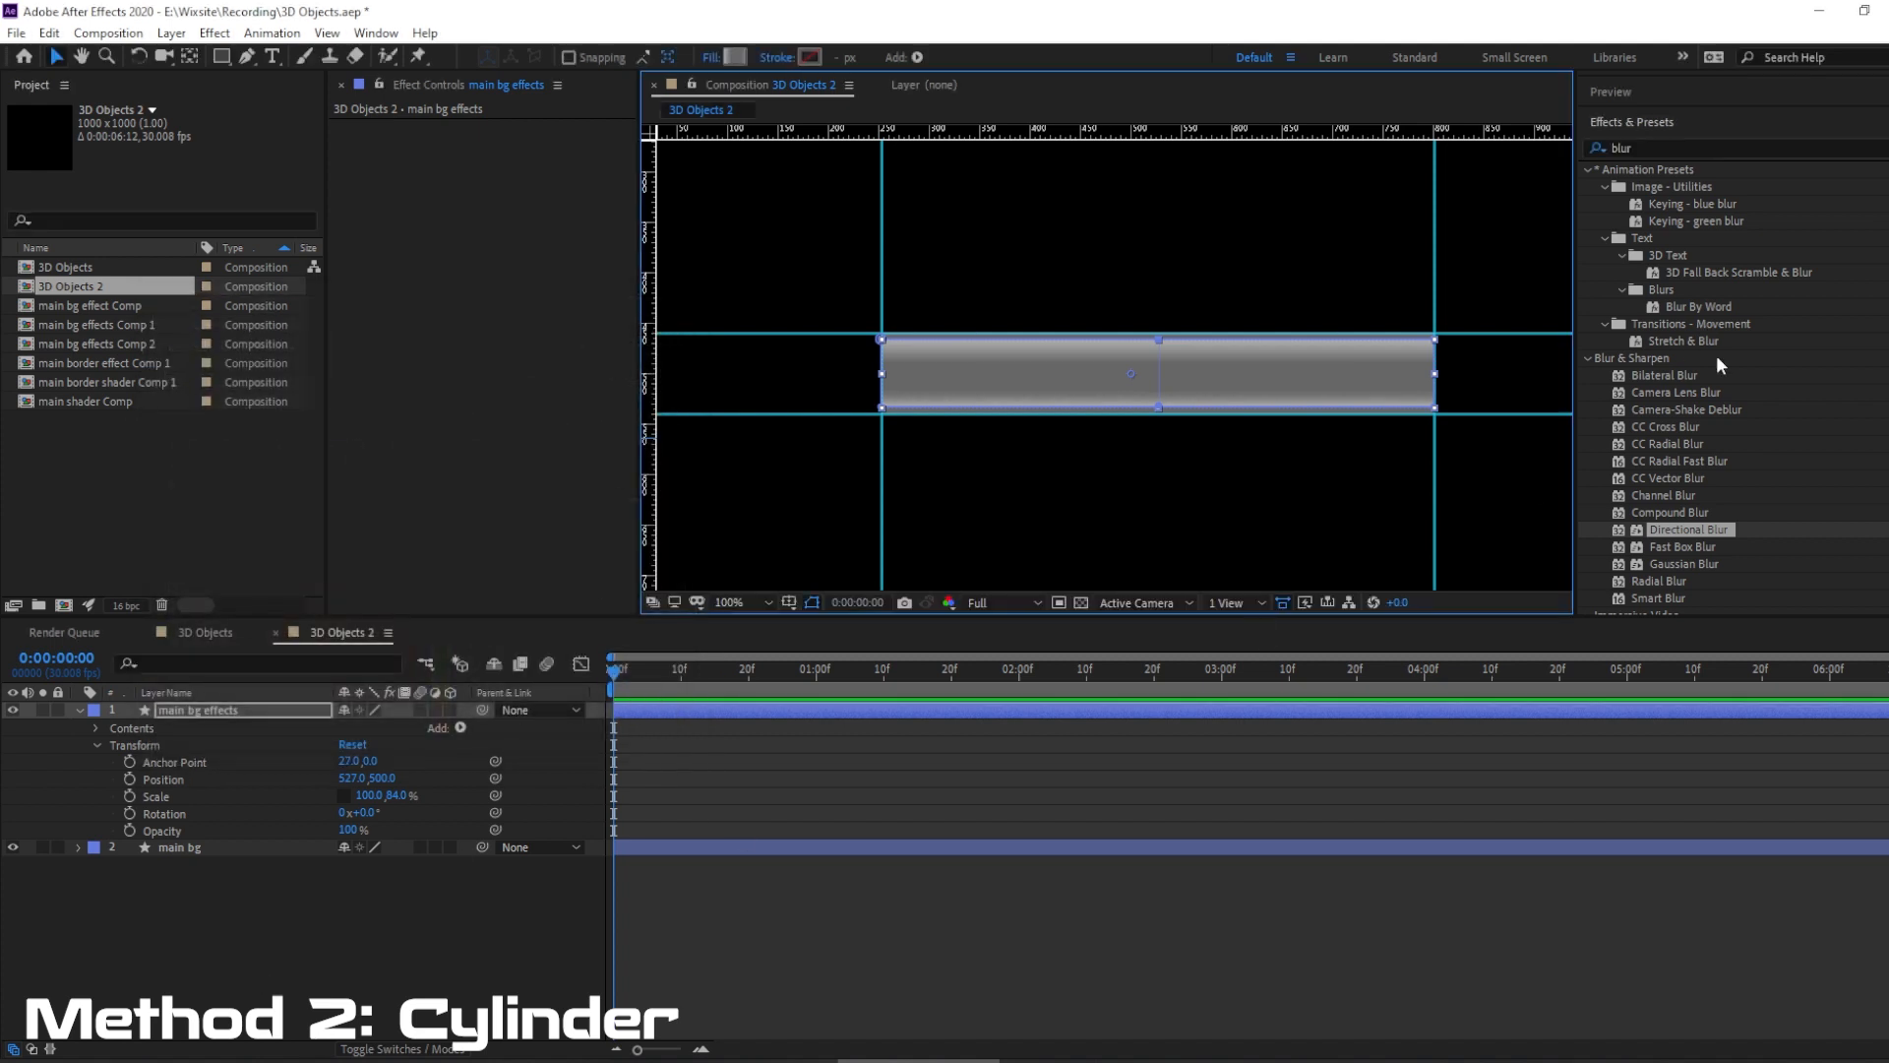
pyautogui.click(1661, 150)
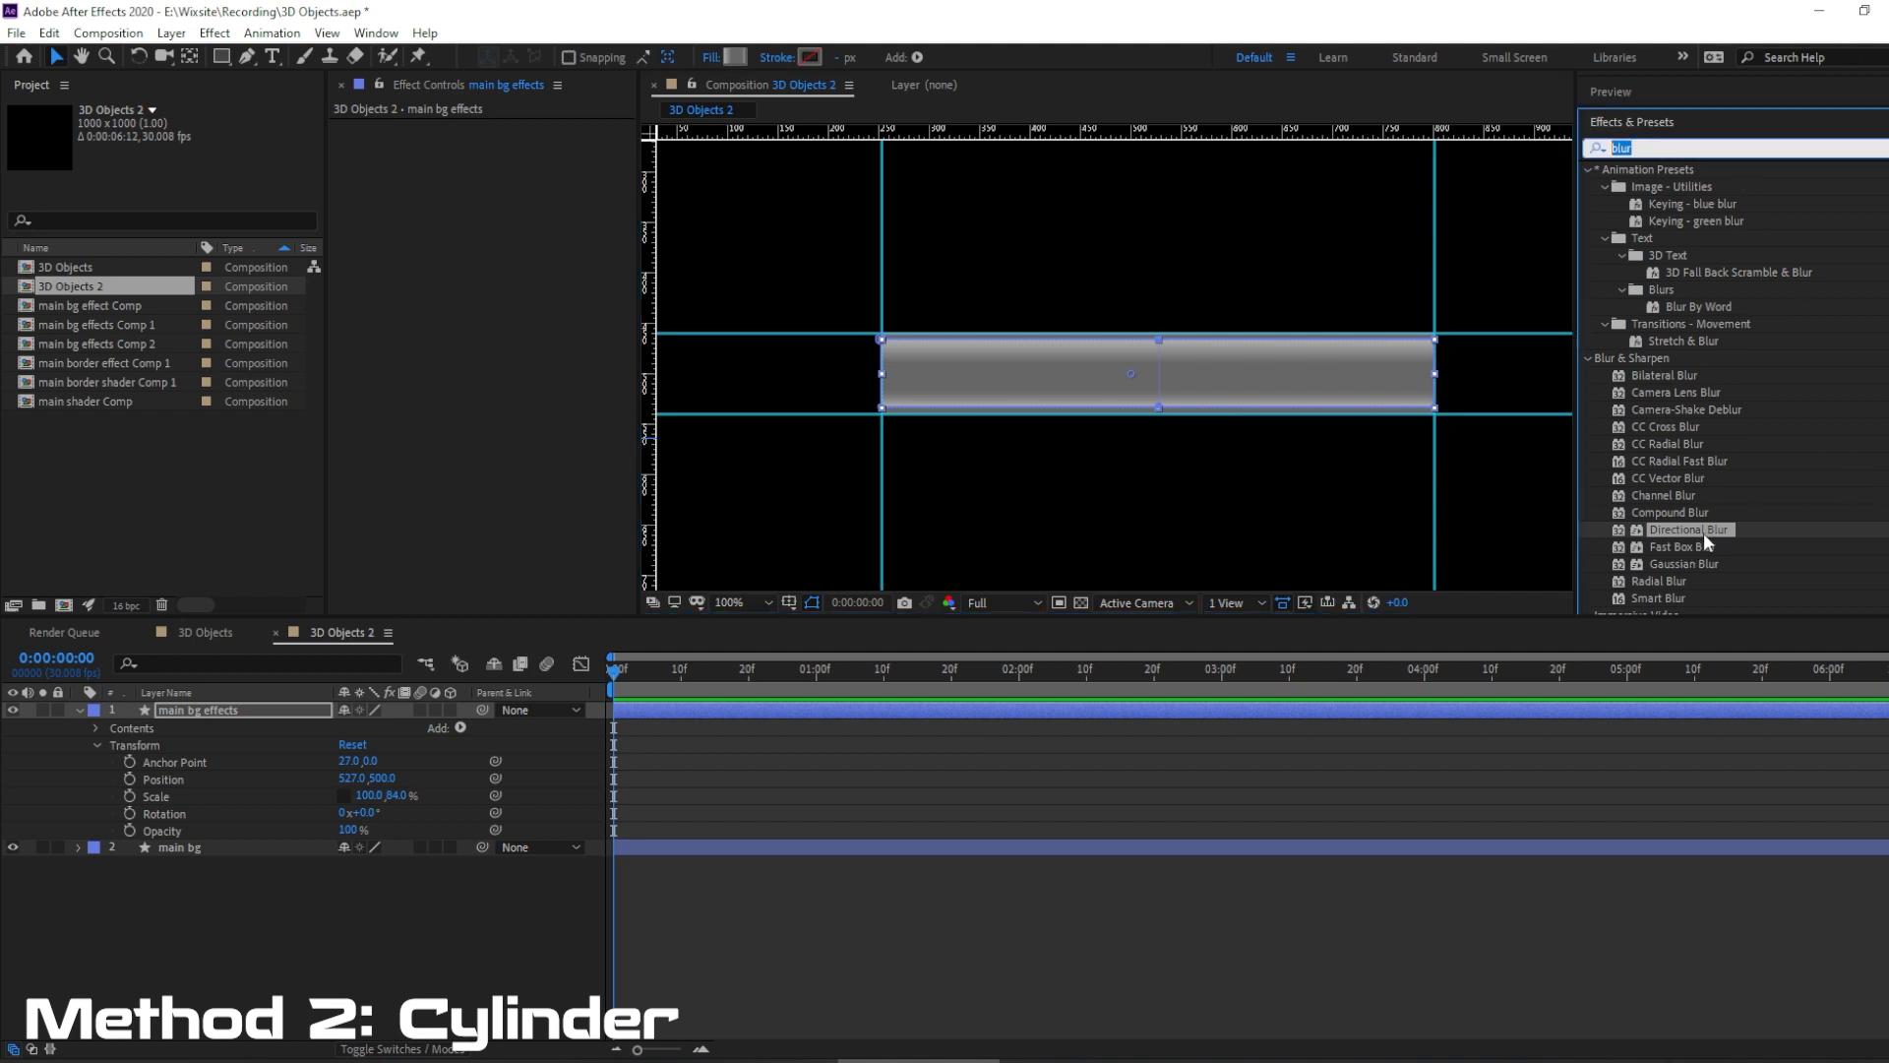
pyautogui.moveTo(1710, 532); pyautogui.dragTo(204, 709)
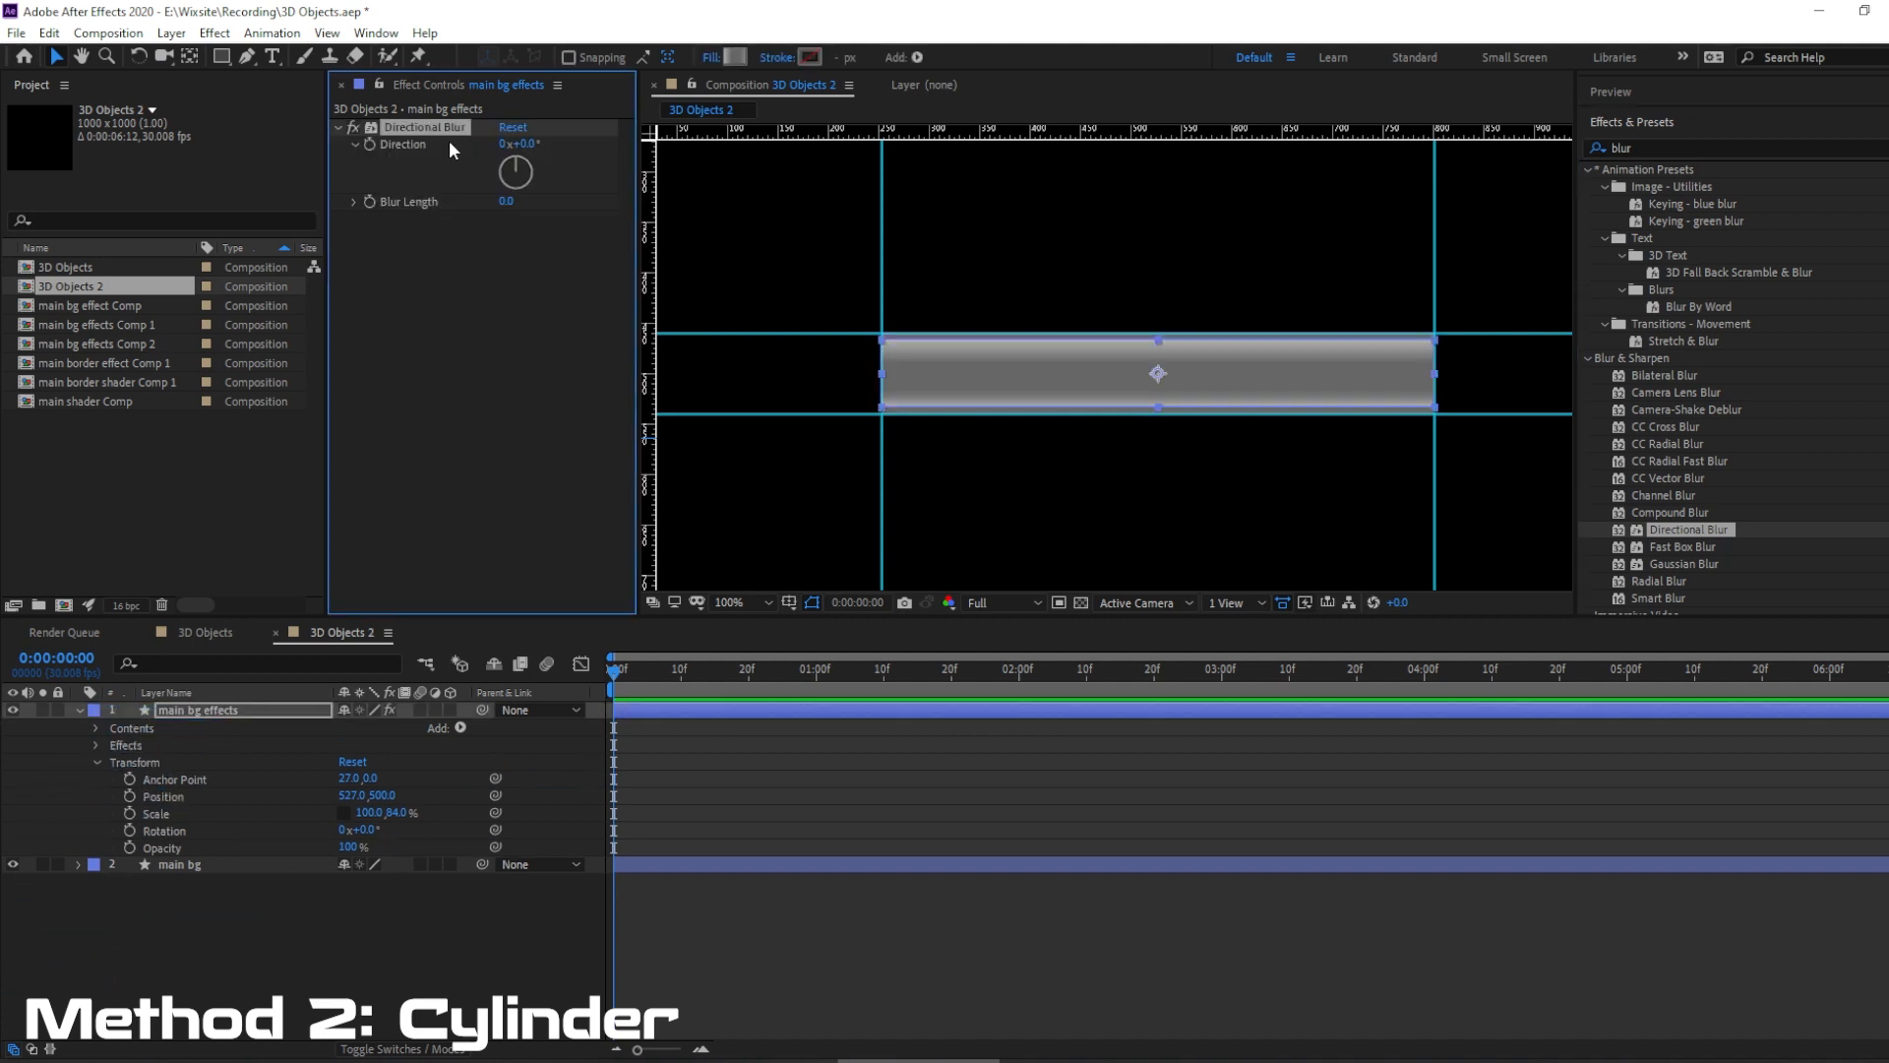
pyautogui.press('Delete')
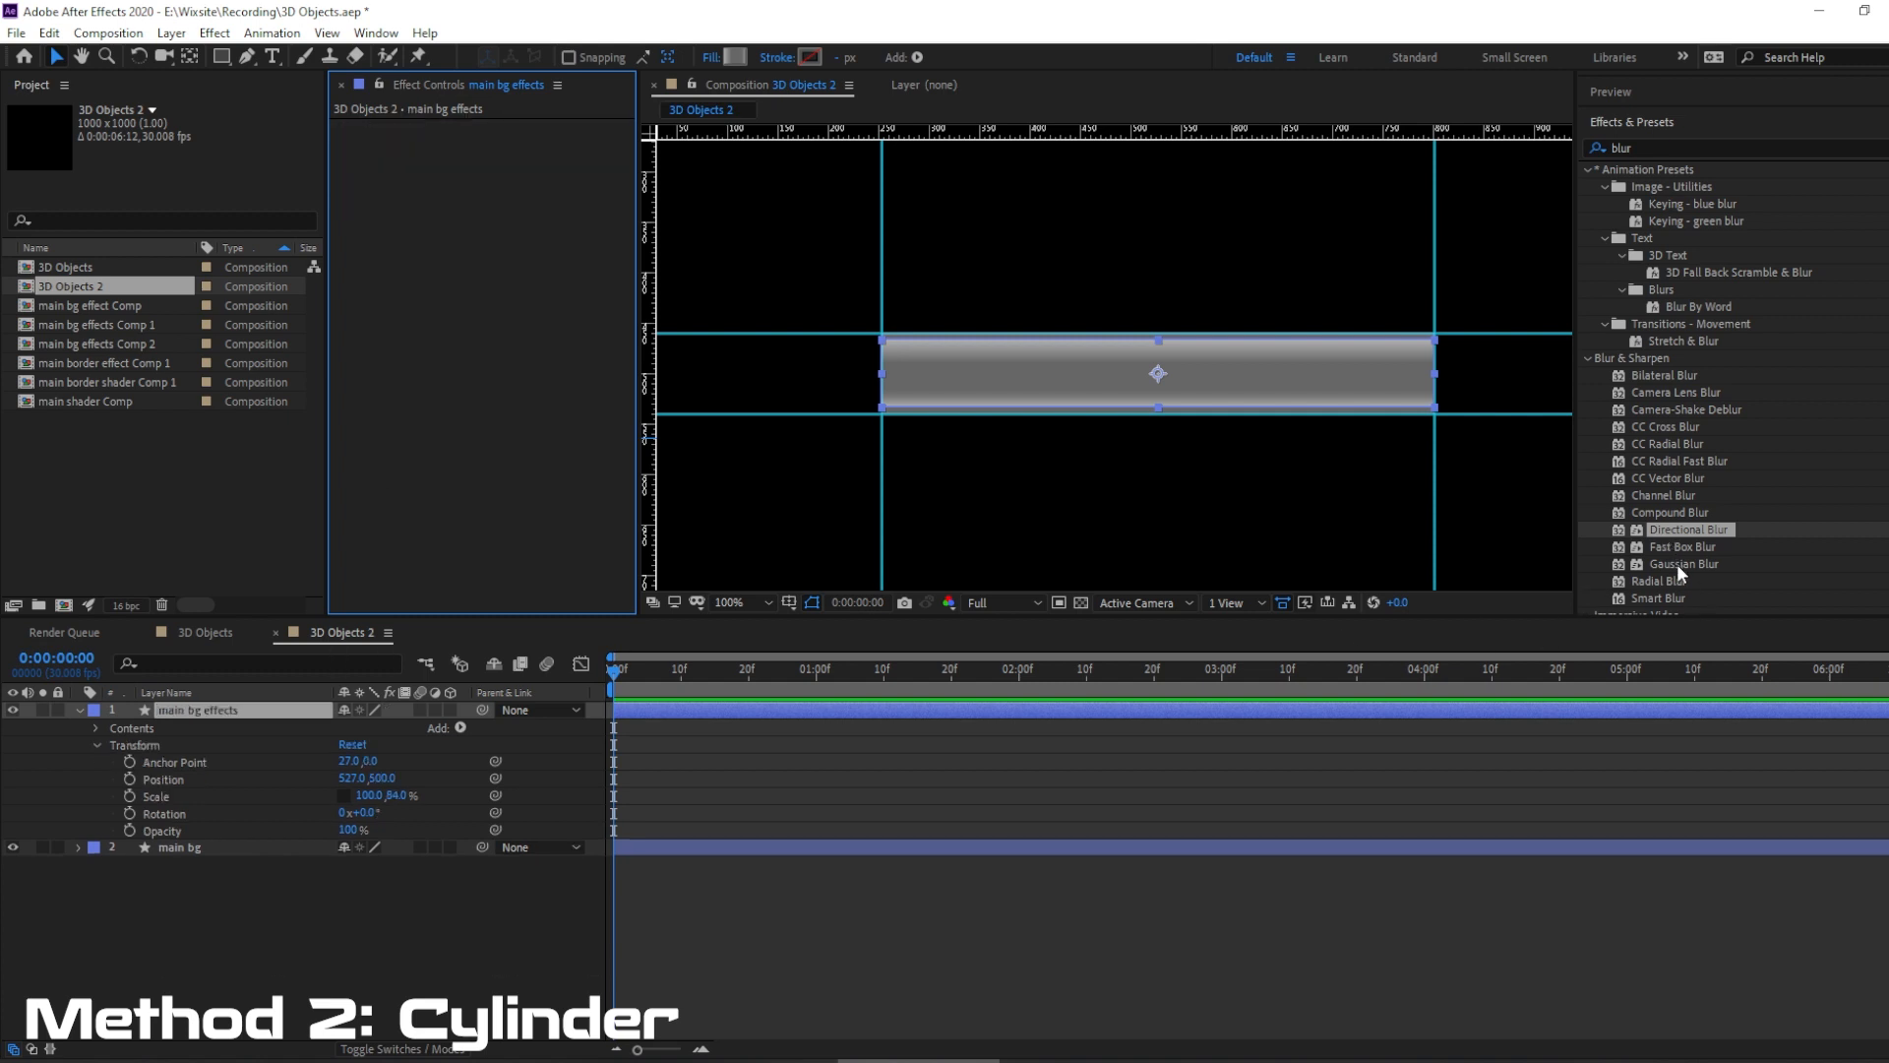
# Apply a Gaussian Blur to the main bg effects layer and set its Blur Dimensions to Vertical.
pyautogui.moveTo(1678, 563); pyautogui.dragTo(405, 239)
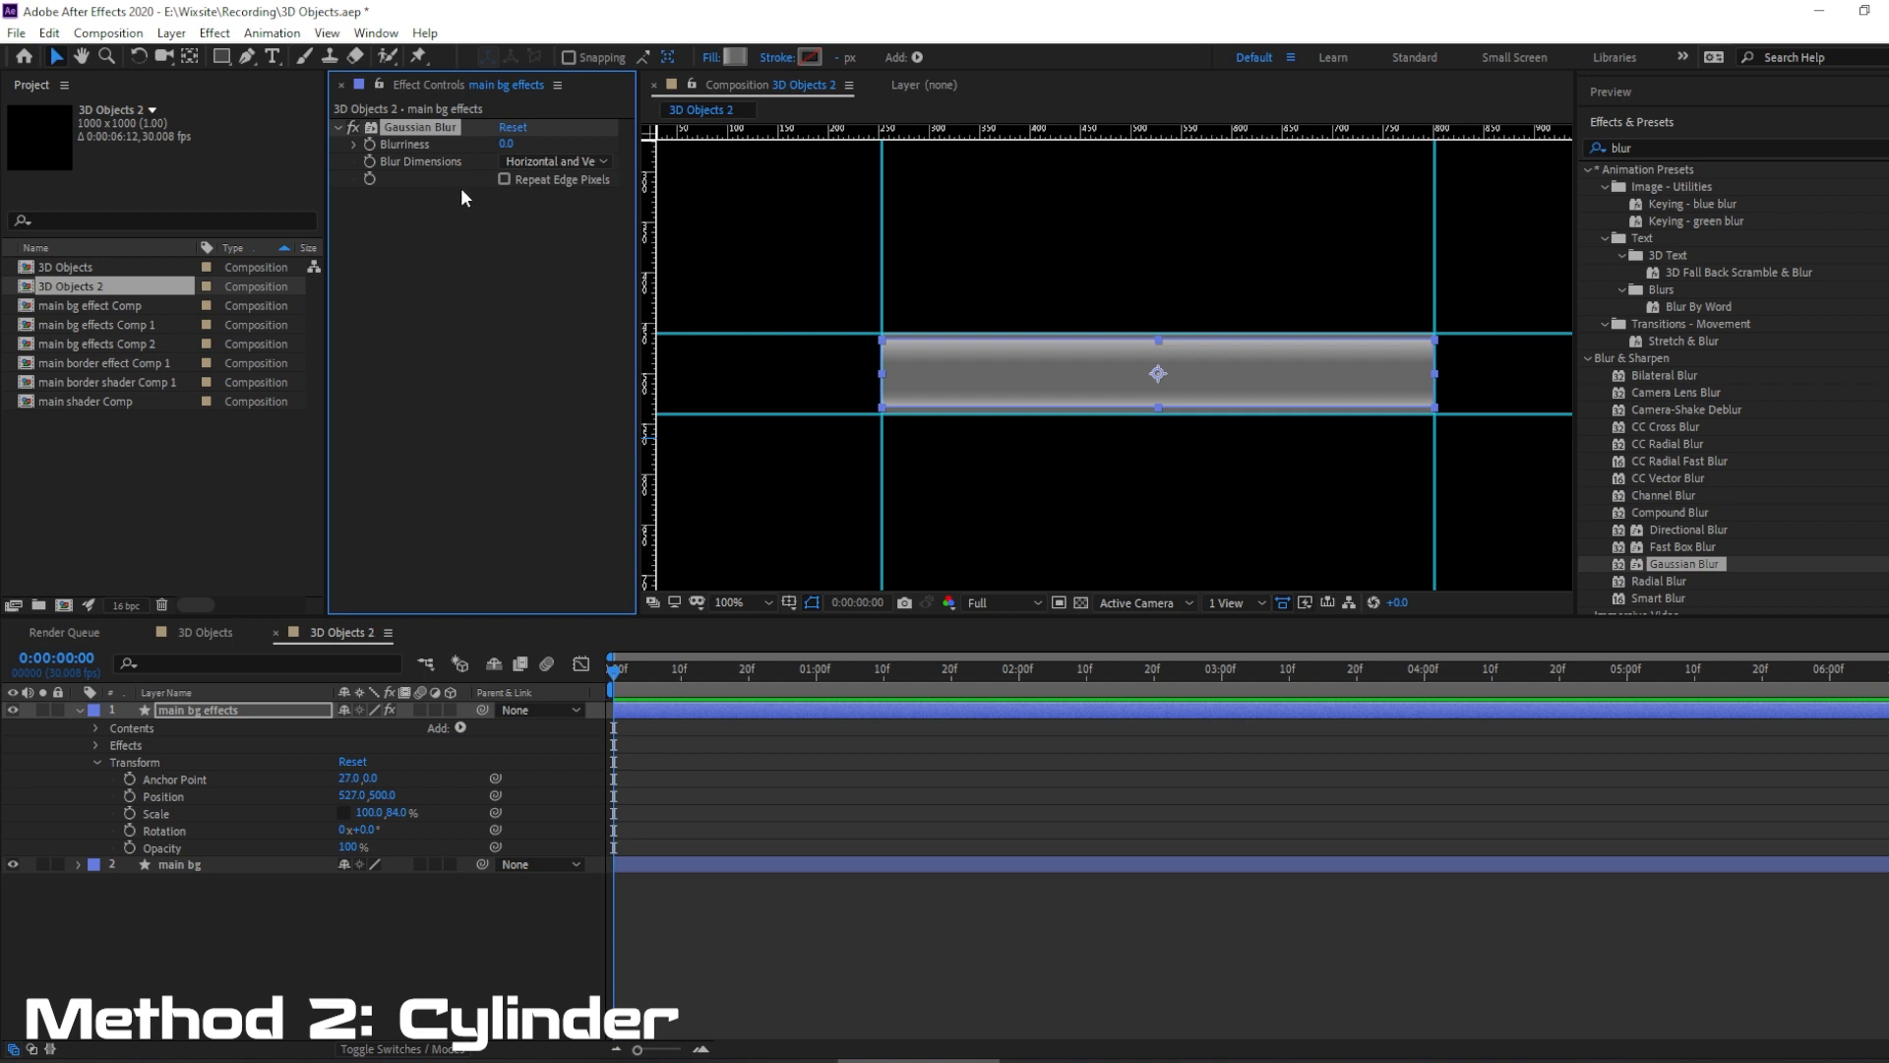
pyautogui.click(537, 163)
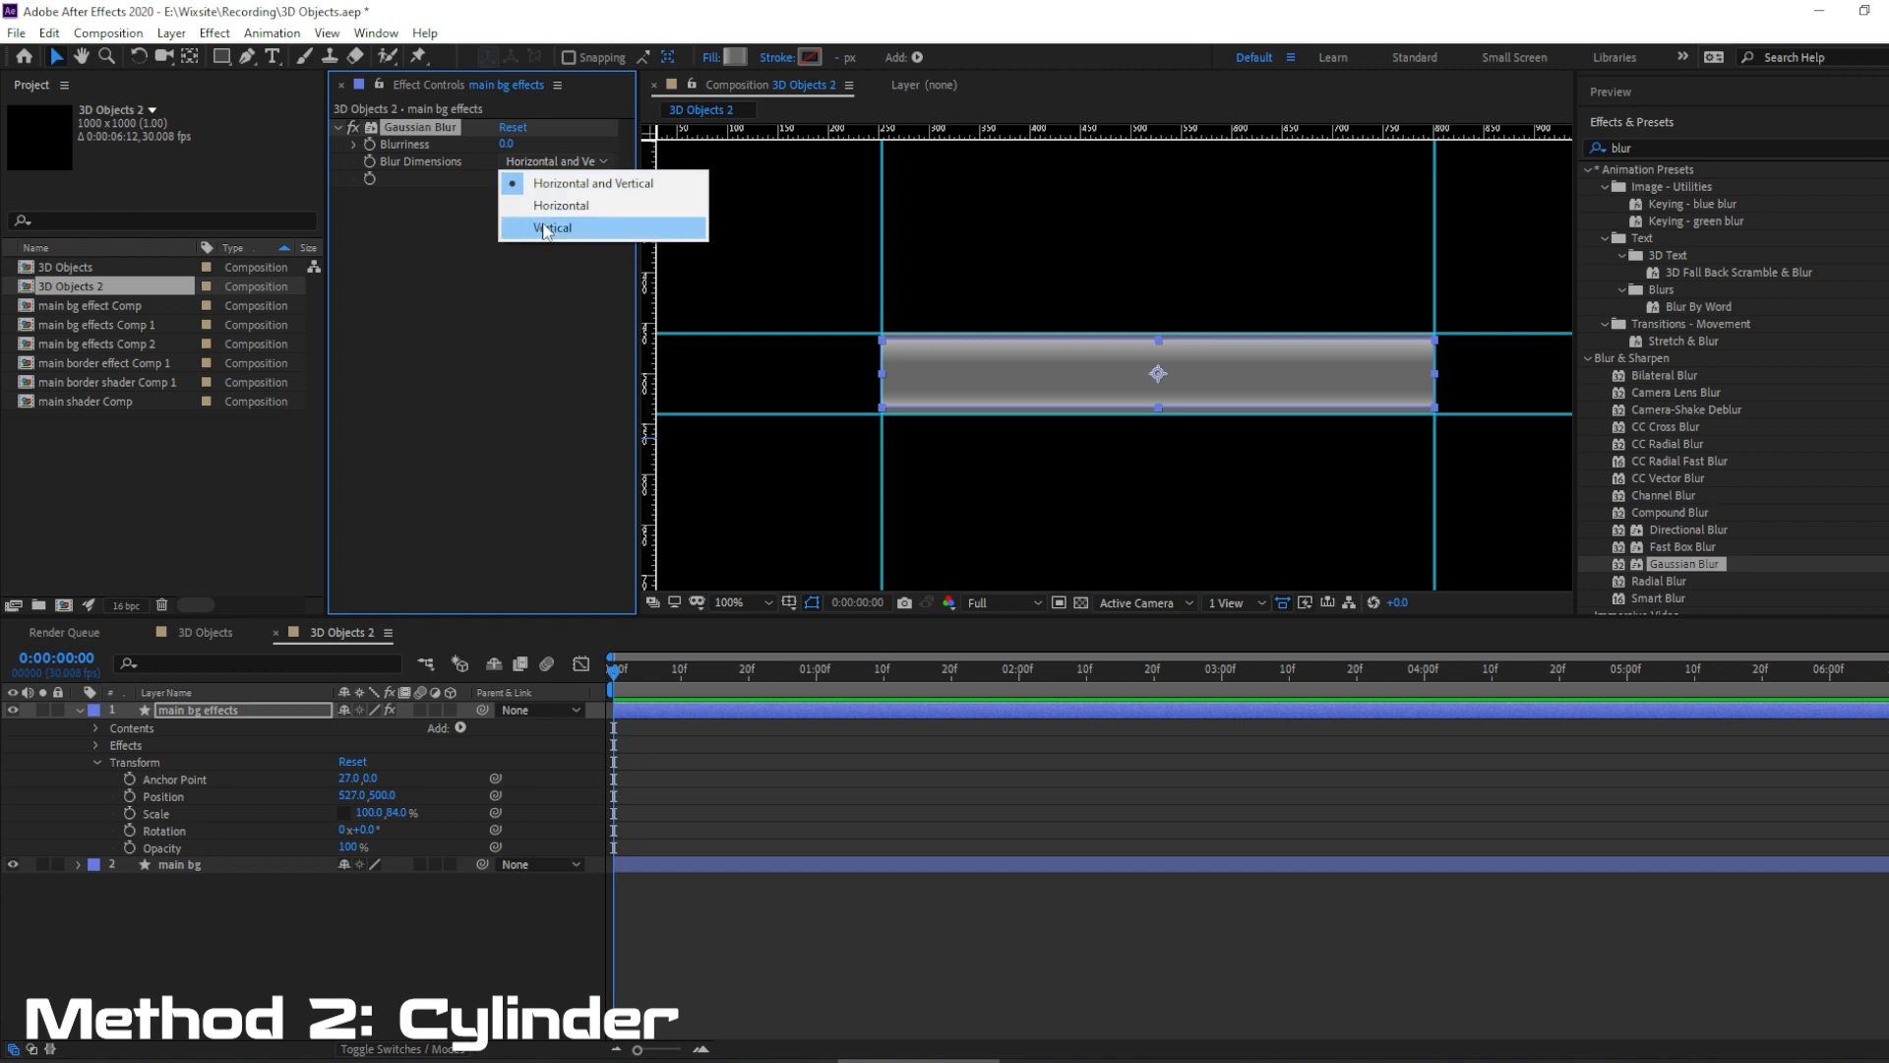
pyautogui.click(544, 228)
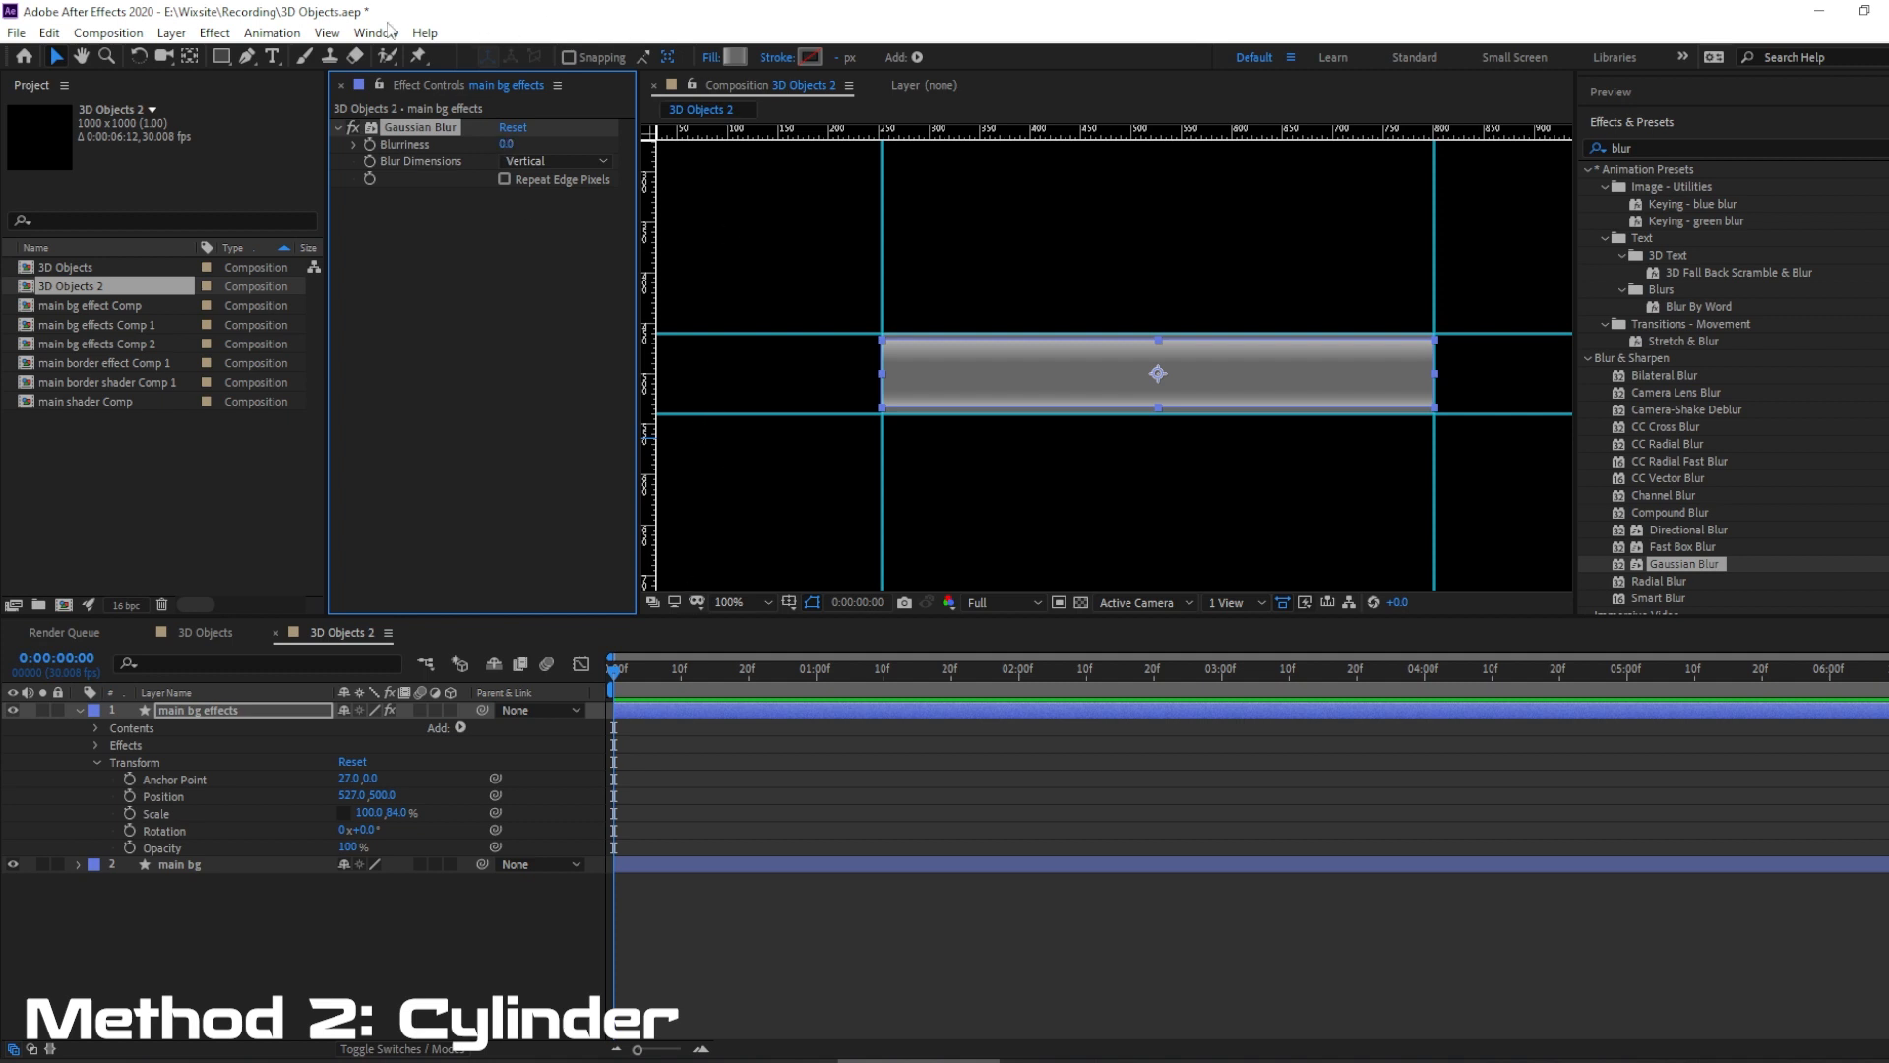
# Deselect the layer and hide the guides in the composition view.
pyautogui.click(326, 35)
pyautogui.click(293, 954)
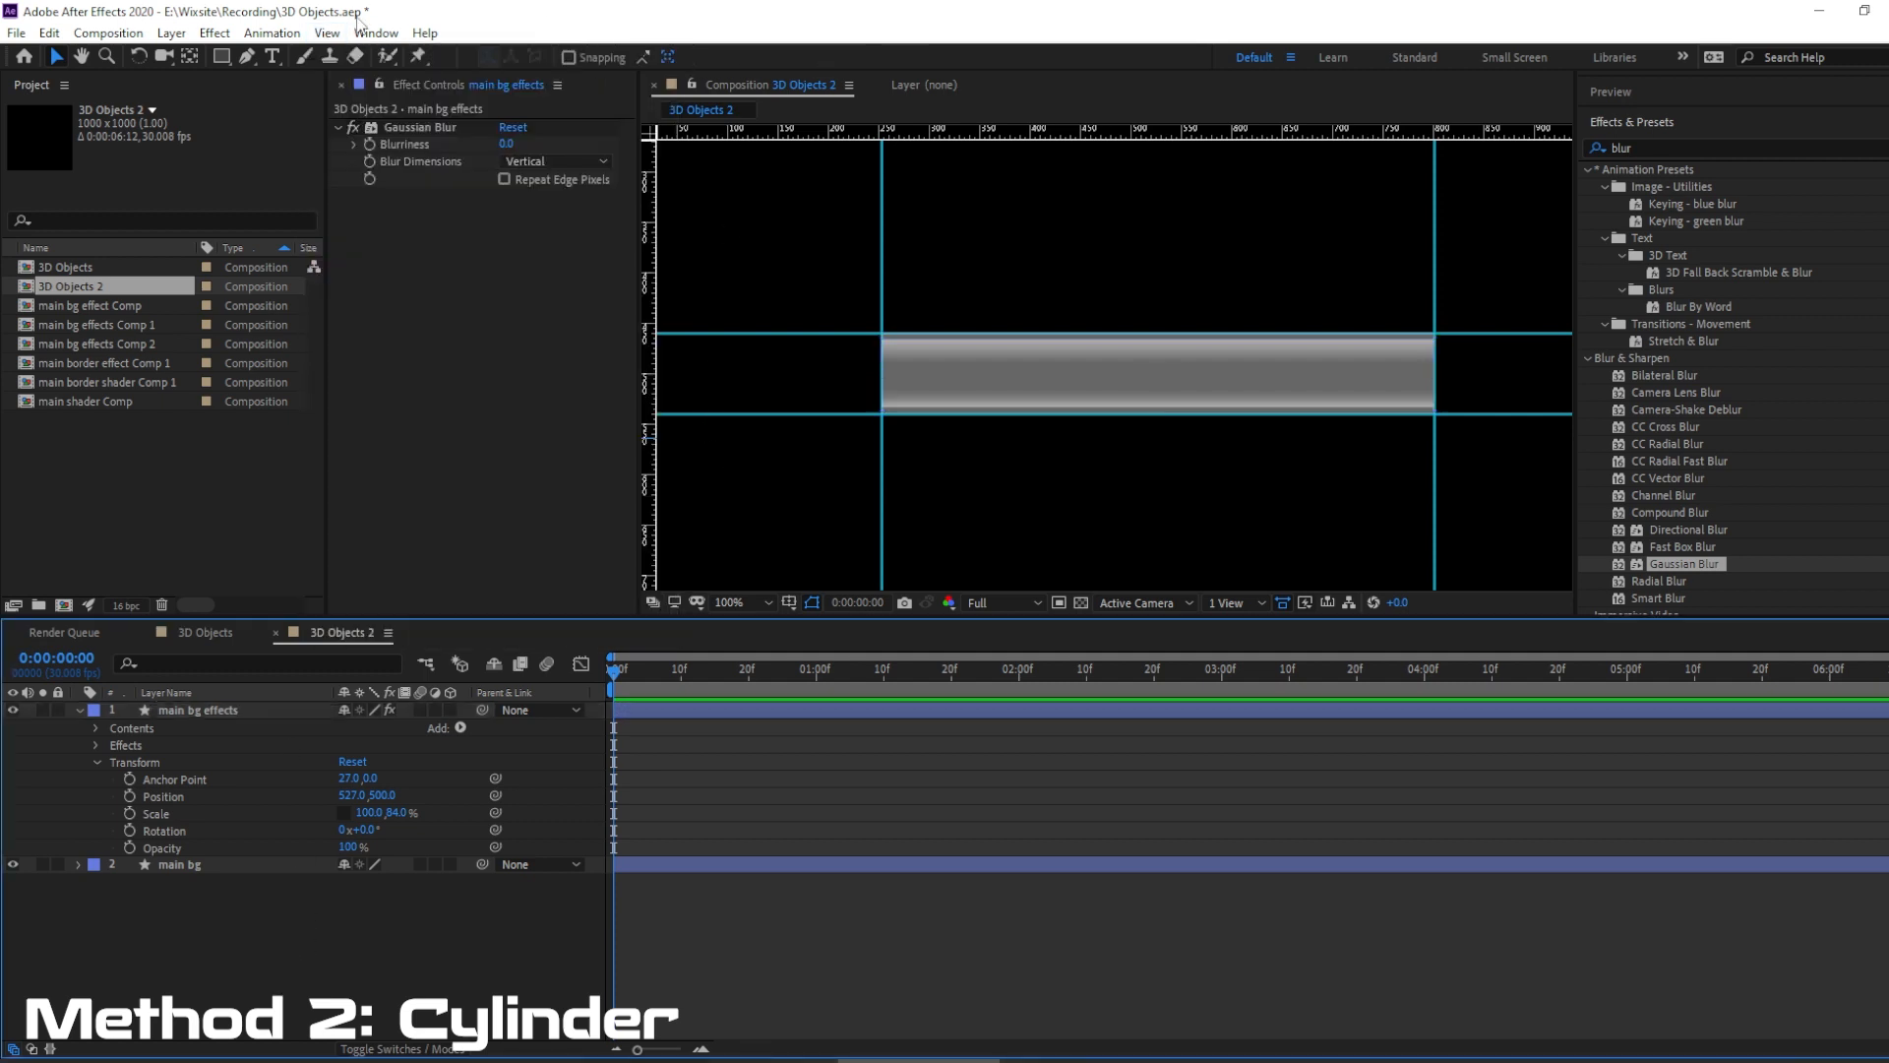
pyautogui.click(326, 34)
pyautogui.click(393, 246)
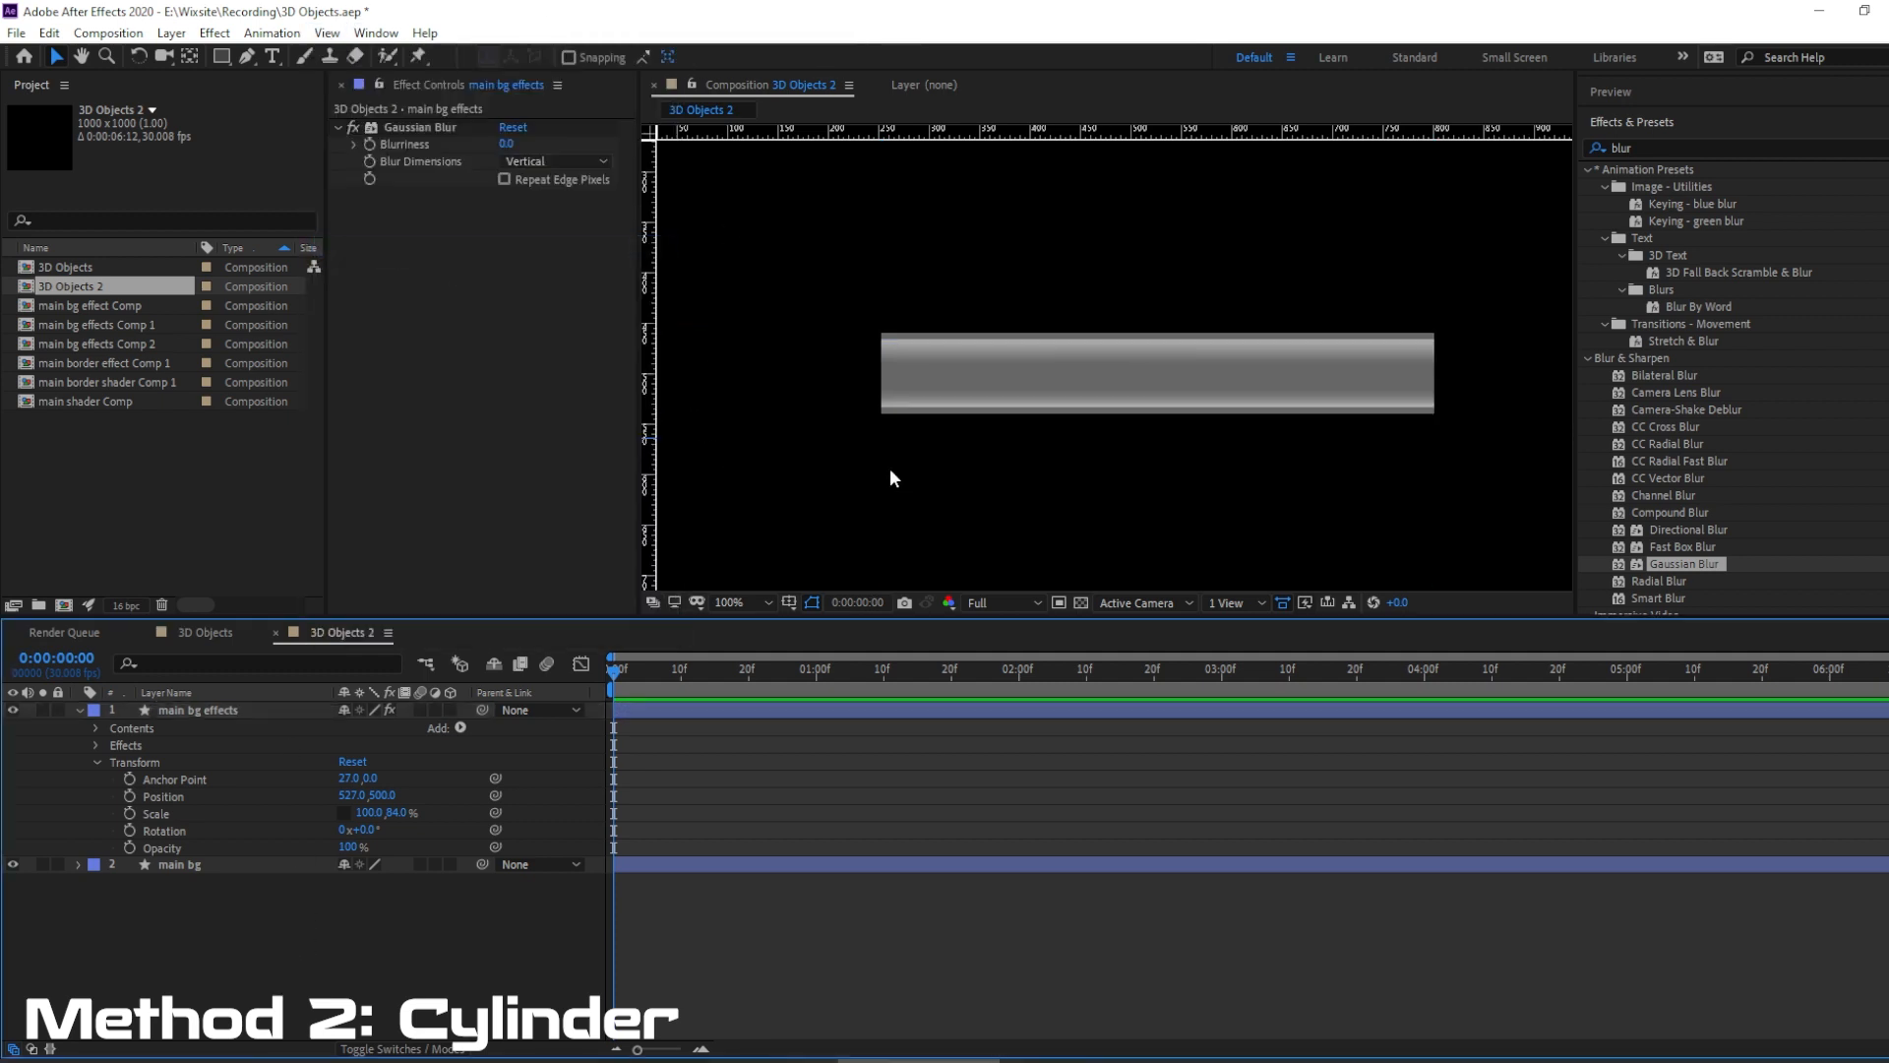
# Set the Gaussian Blur's Blurriness on the main bg effects layer to 15.2.
pyautogui.click(227, 708)
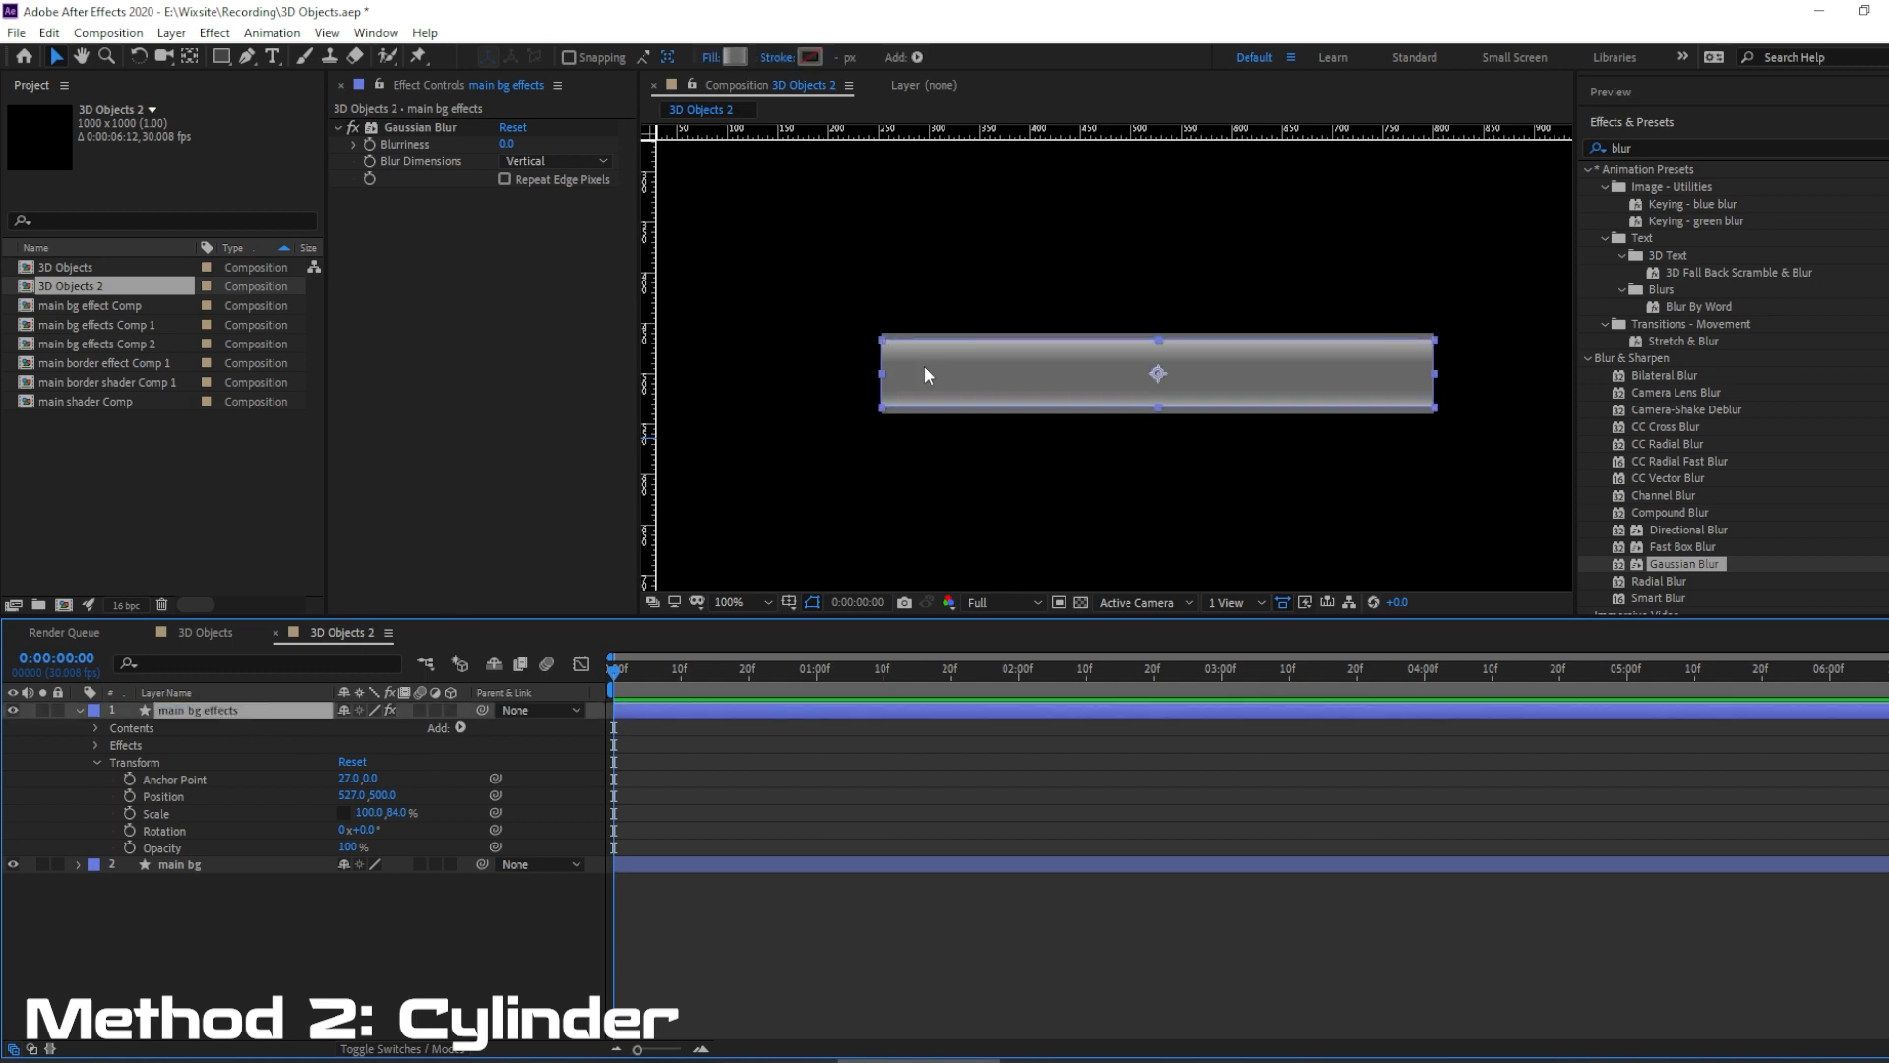
pyautogui.scroll(4, 971, 329)
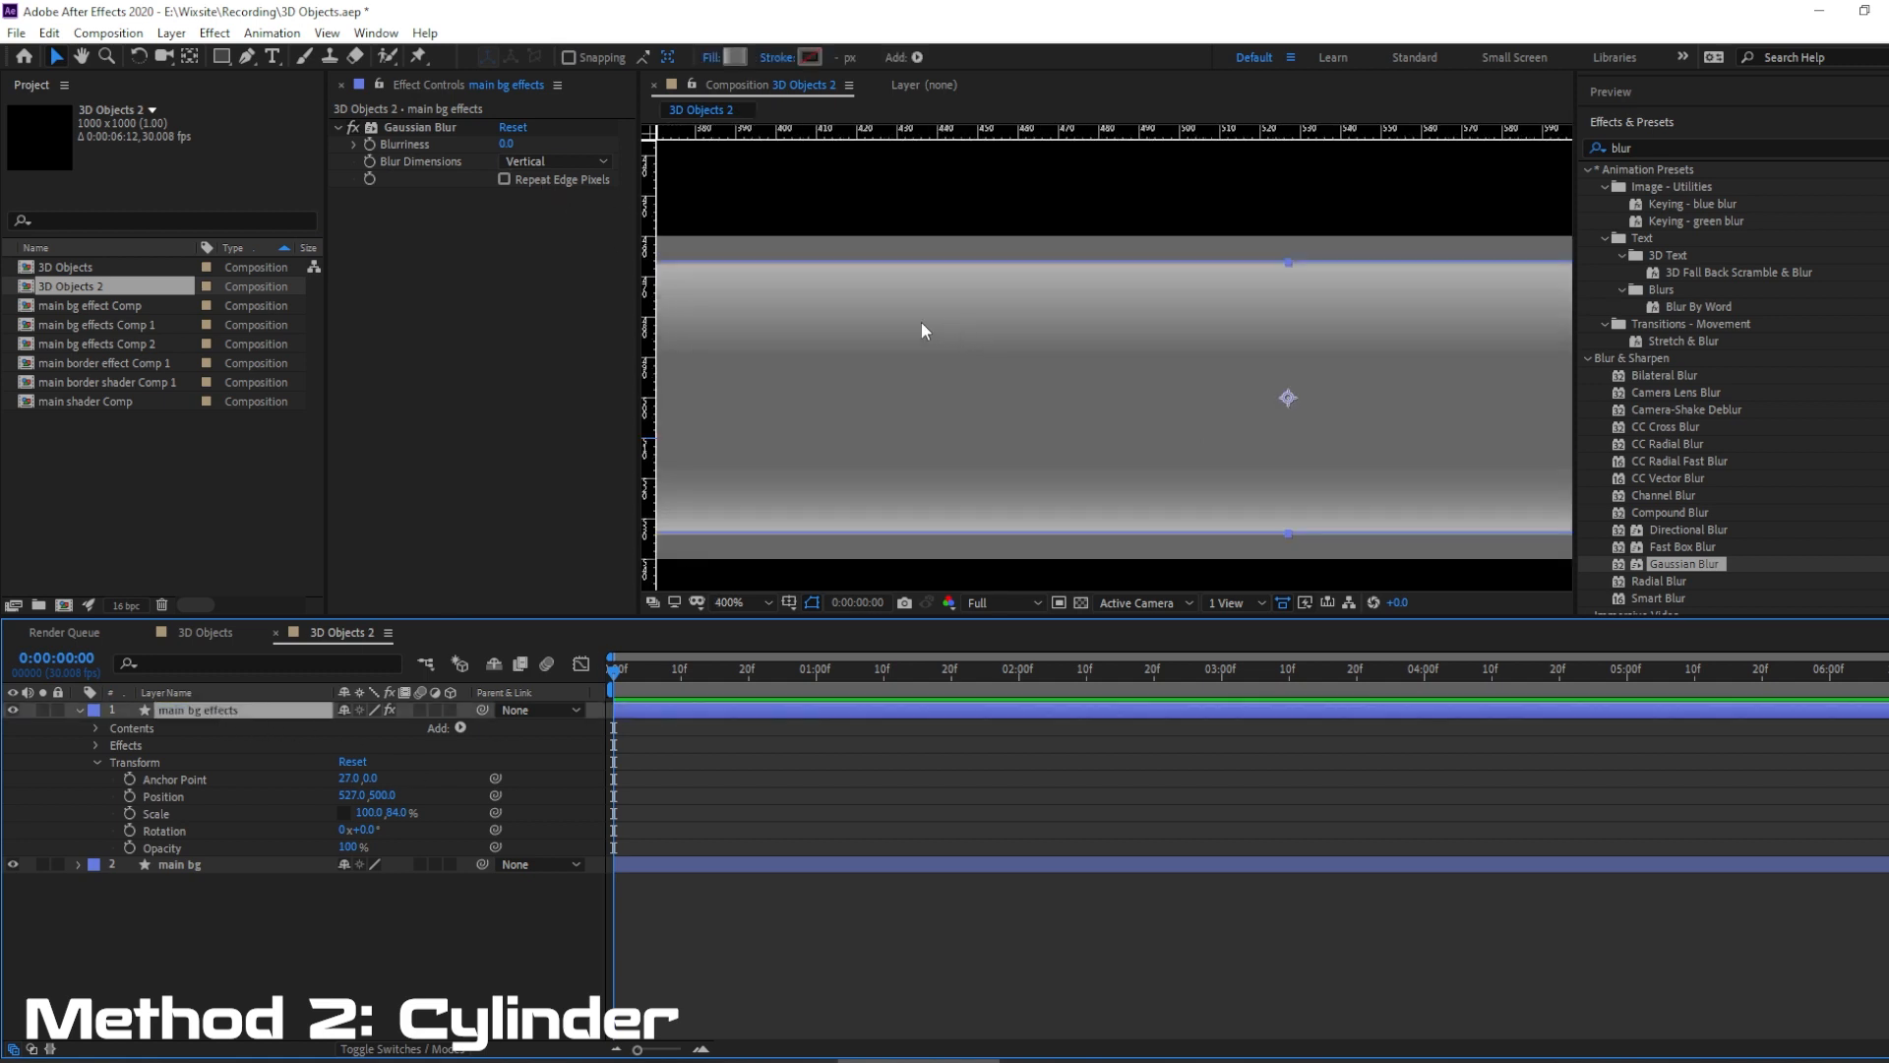
pyautogui.scroll(-2, 912, 323)
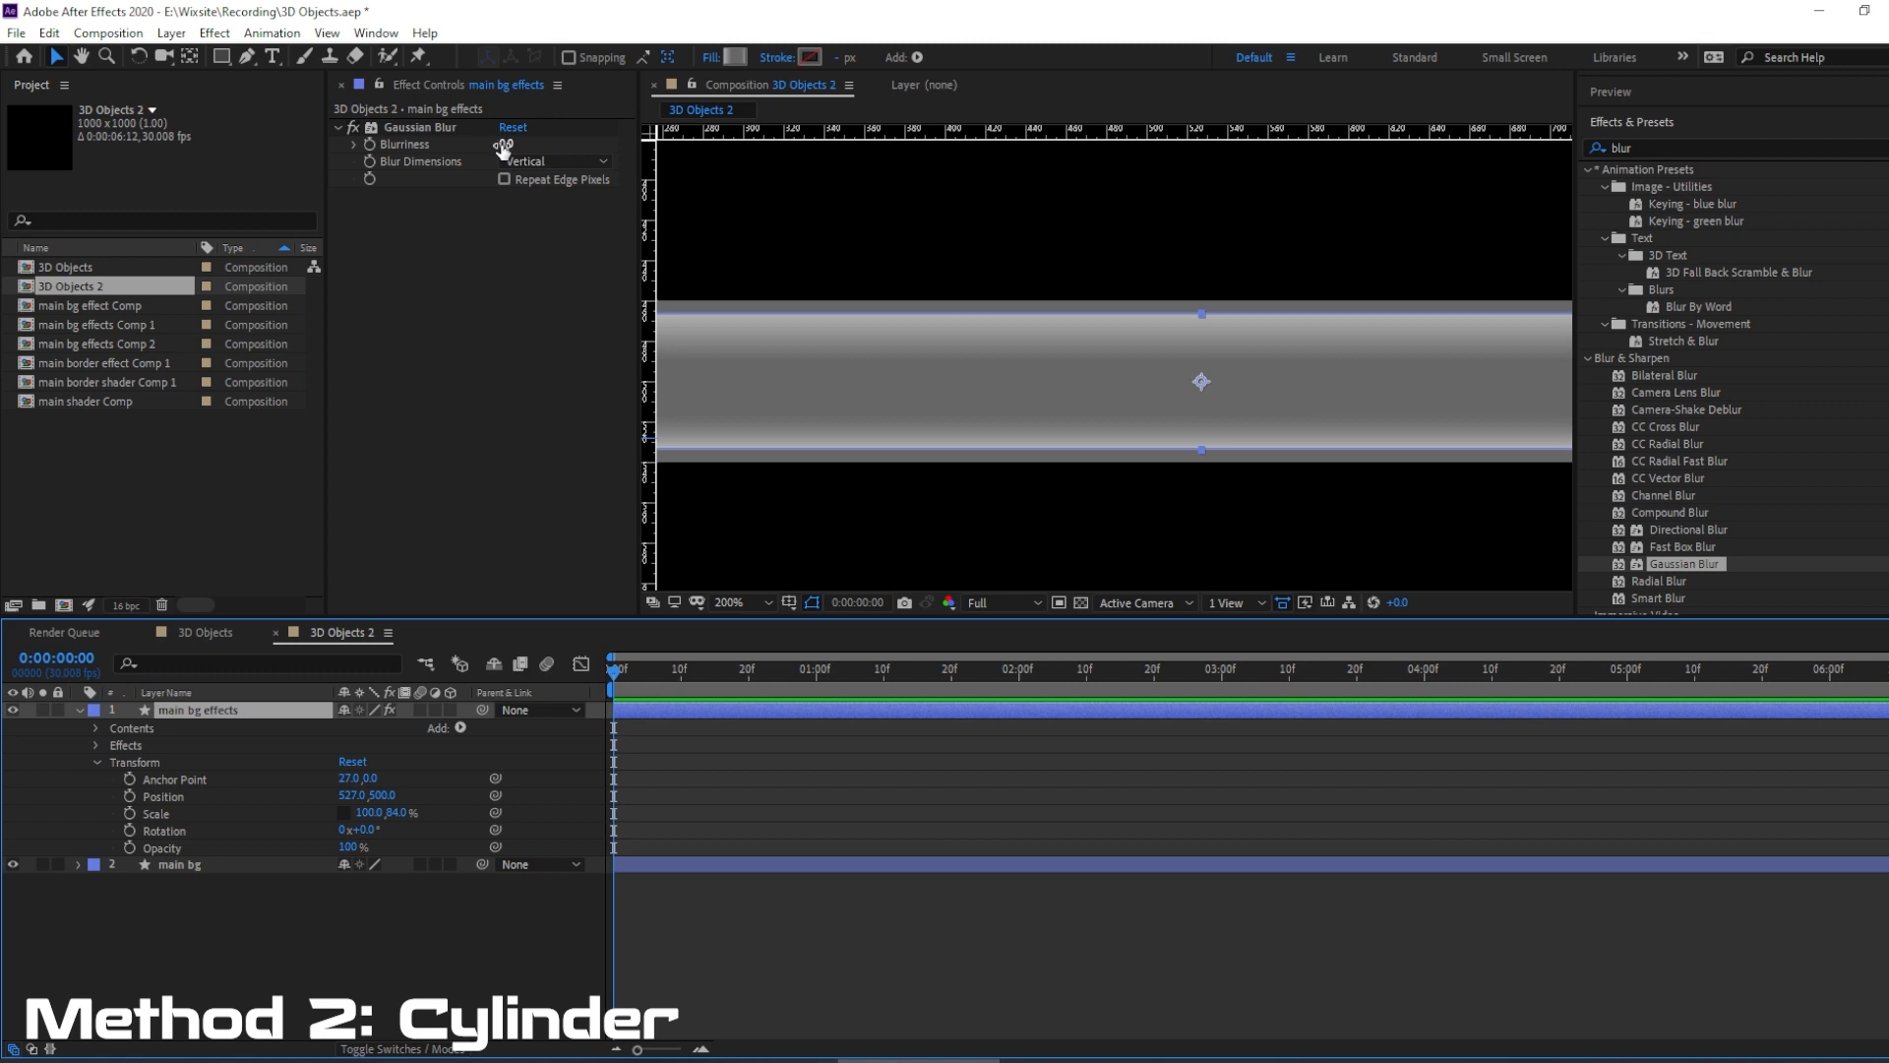
pyautogui.moveTo(504, 146); pyautogui.dragTo(635, 122)
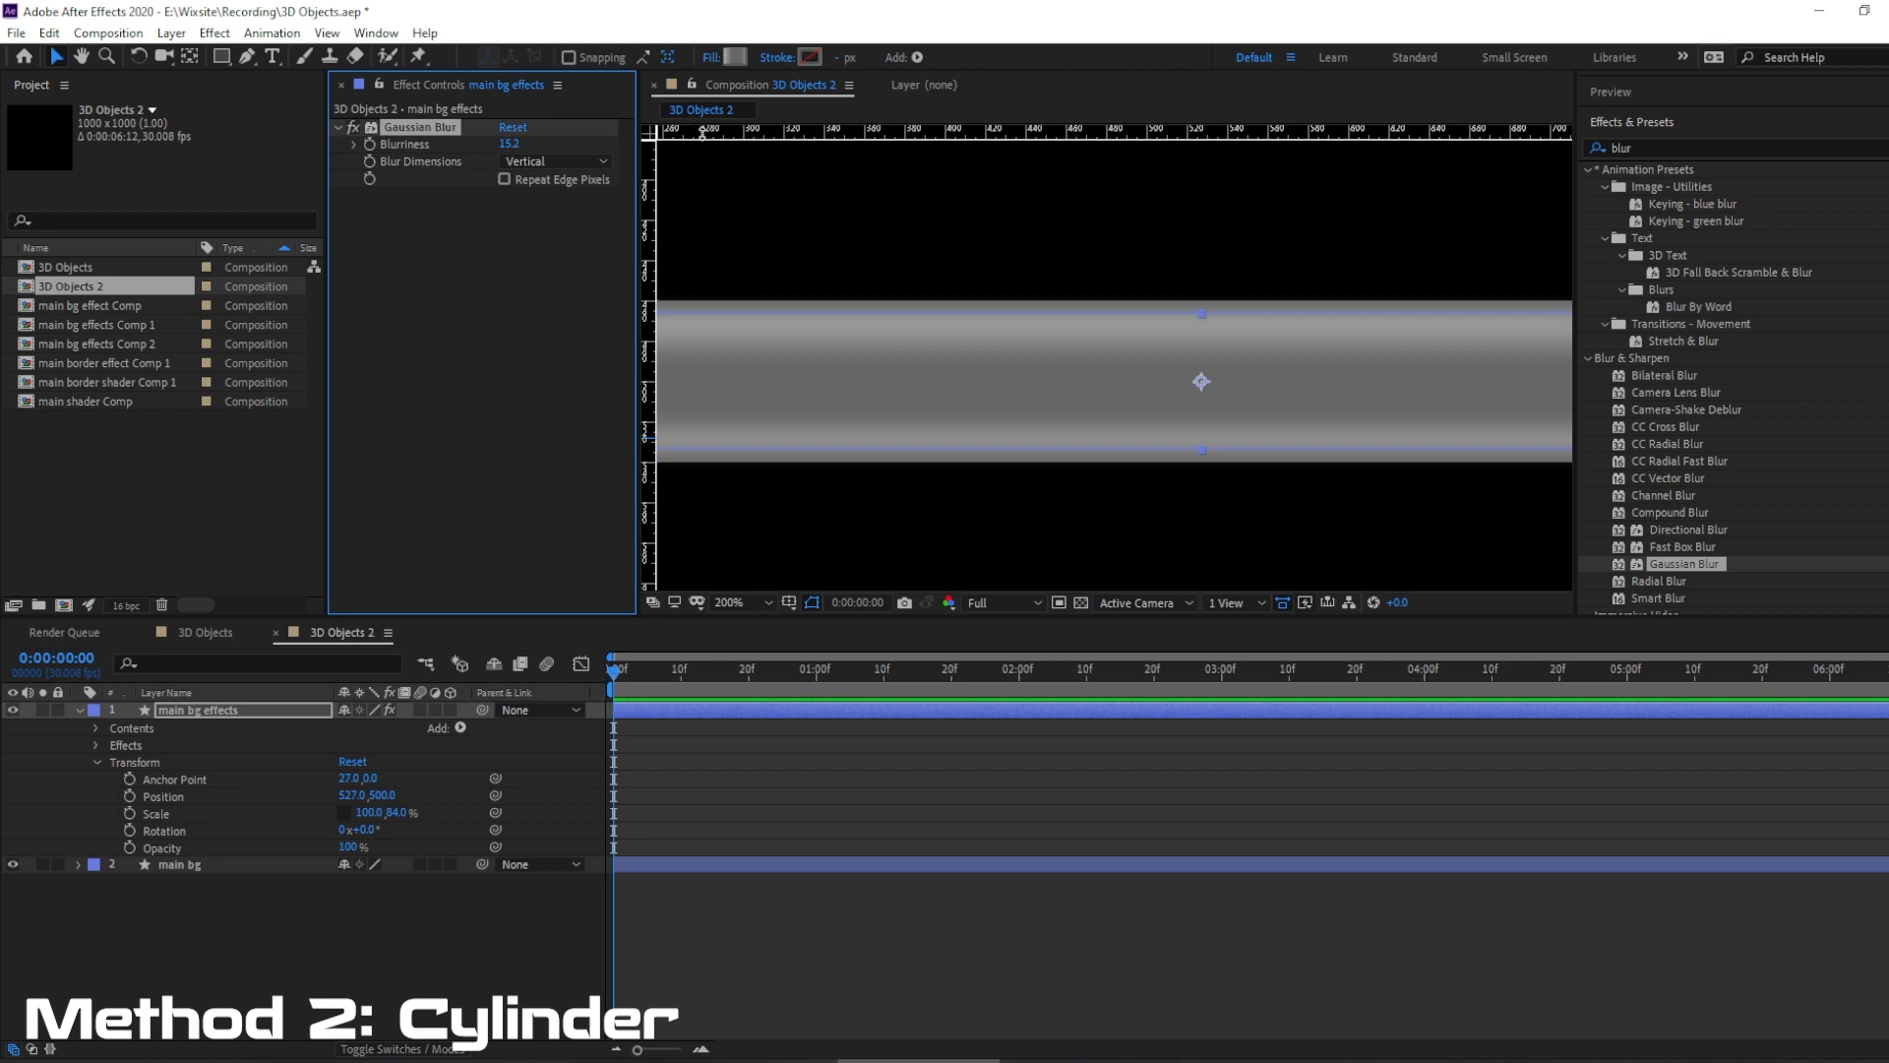
# Preview the blurred cylinder with nothing selected and return the playhead to the first frame.
pyautogui.click(352, 954)
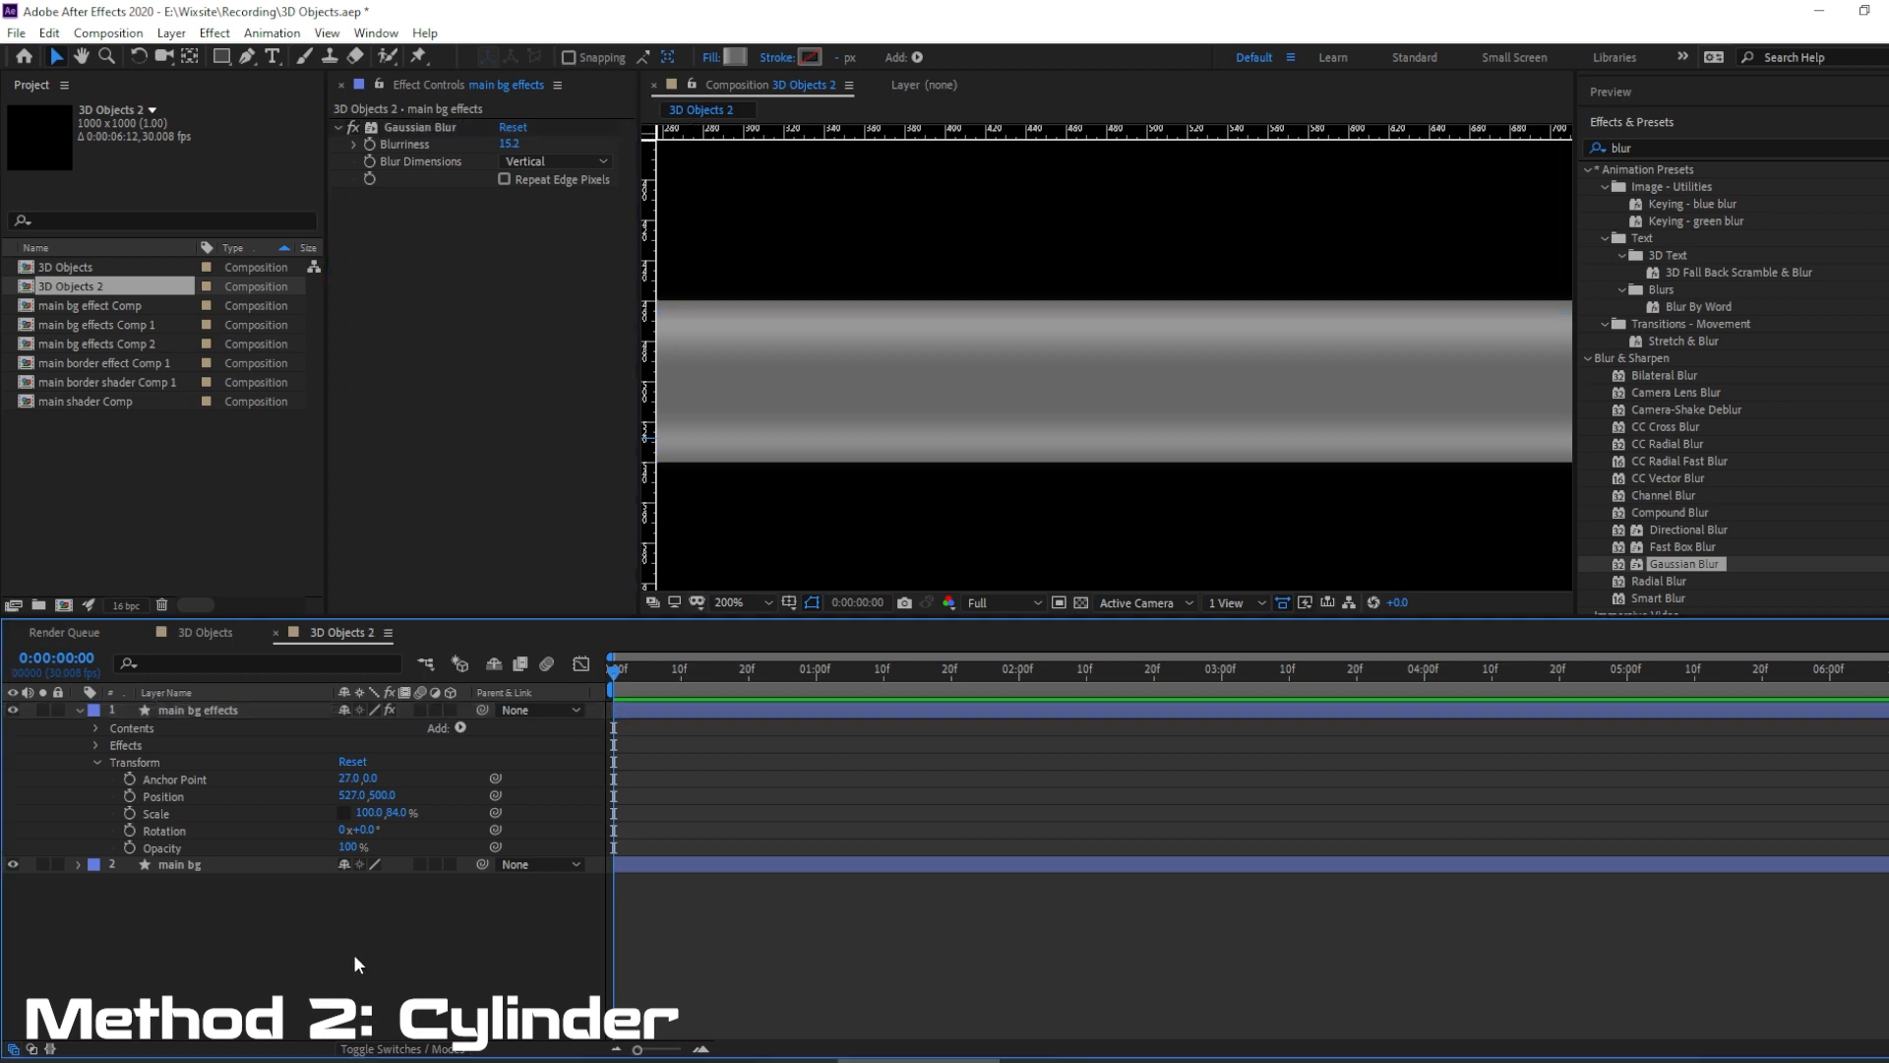
pyautogui.scroll(-2, 1092, 411)
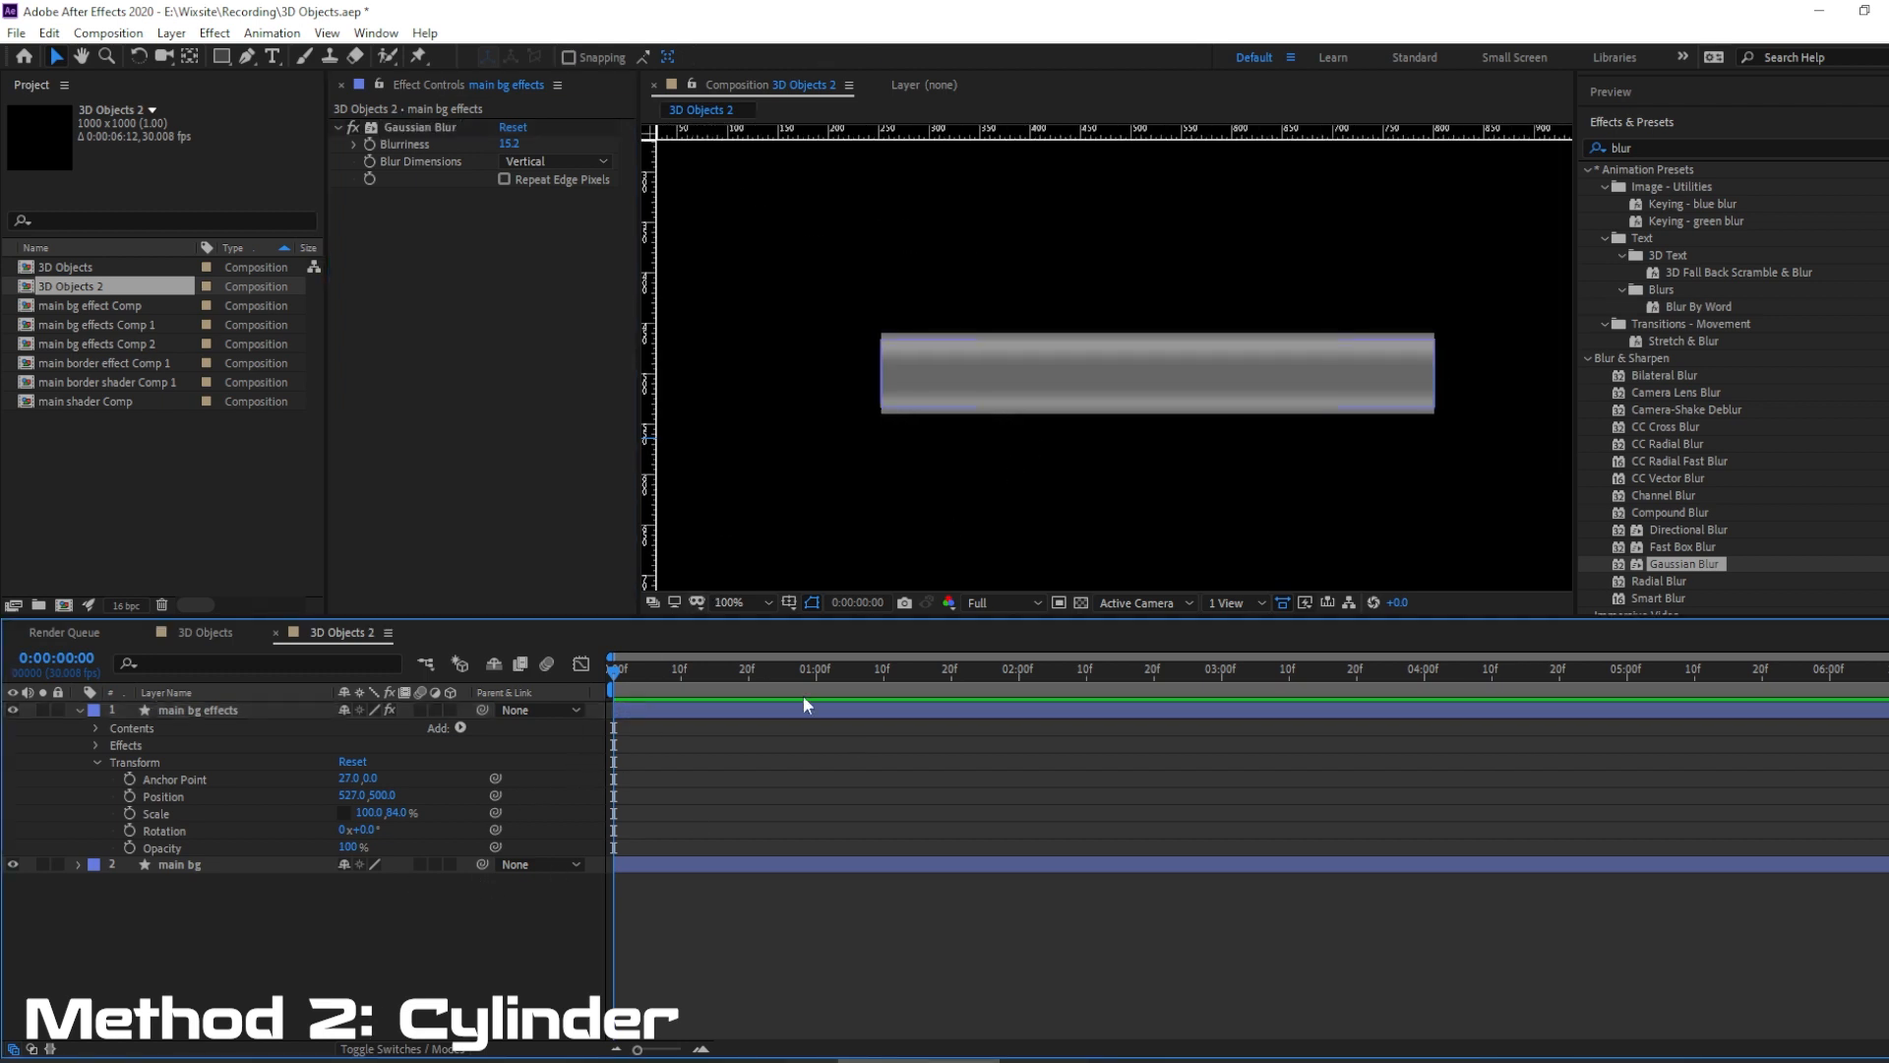
pyautogui.press('space')
pyautogui.press('space')
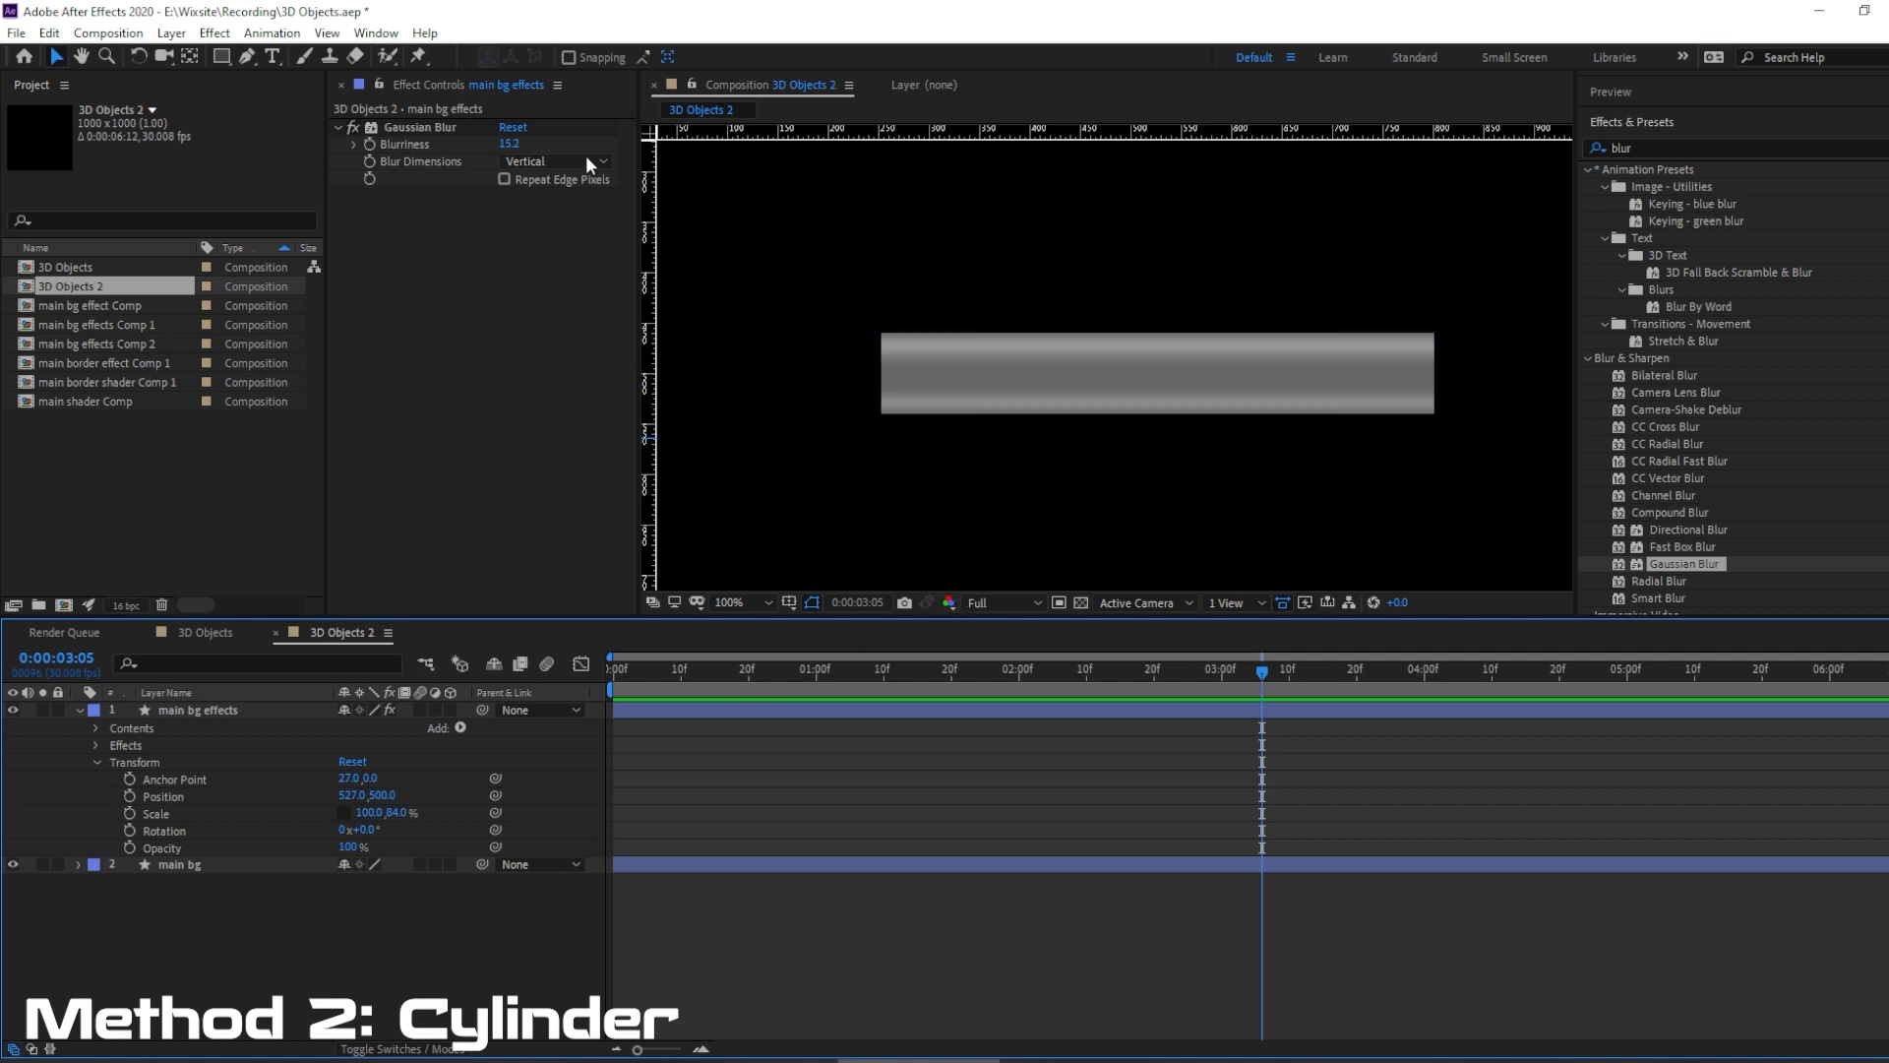
pyautogui.press('Home')
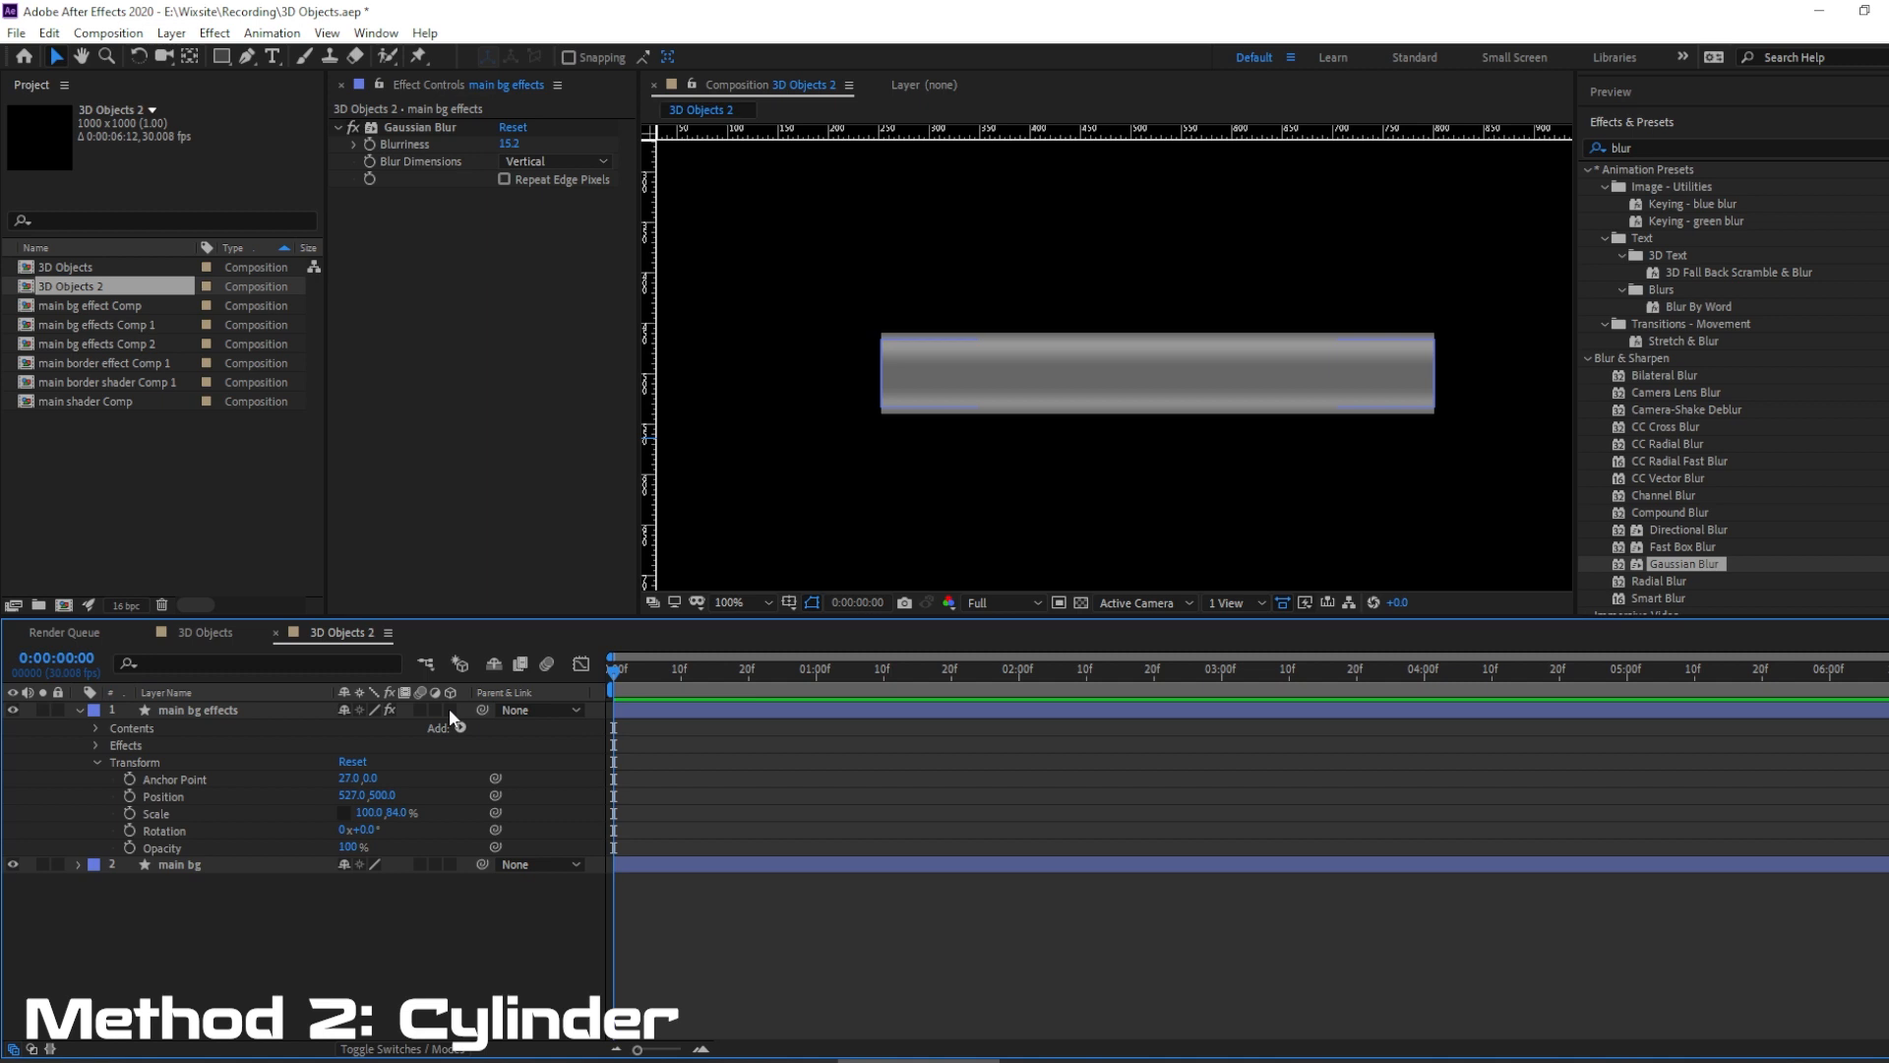
# Compare the cylinder with the bordered bar in the 3D Objects composition, ending in that composition.
pyautogui.click(201, 630)
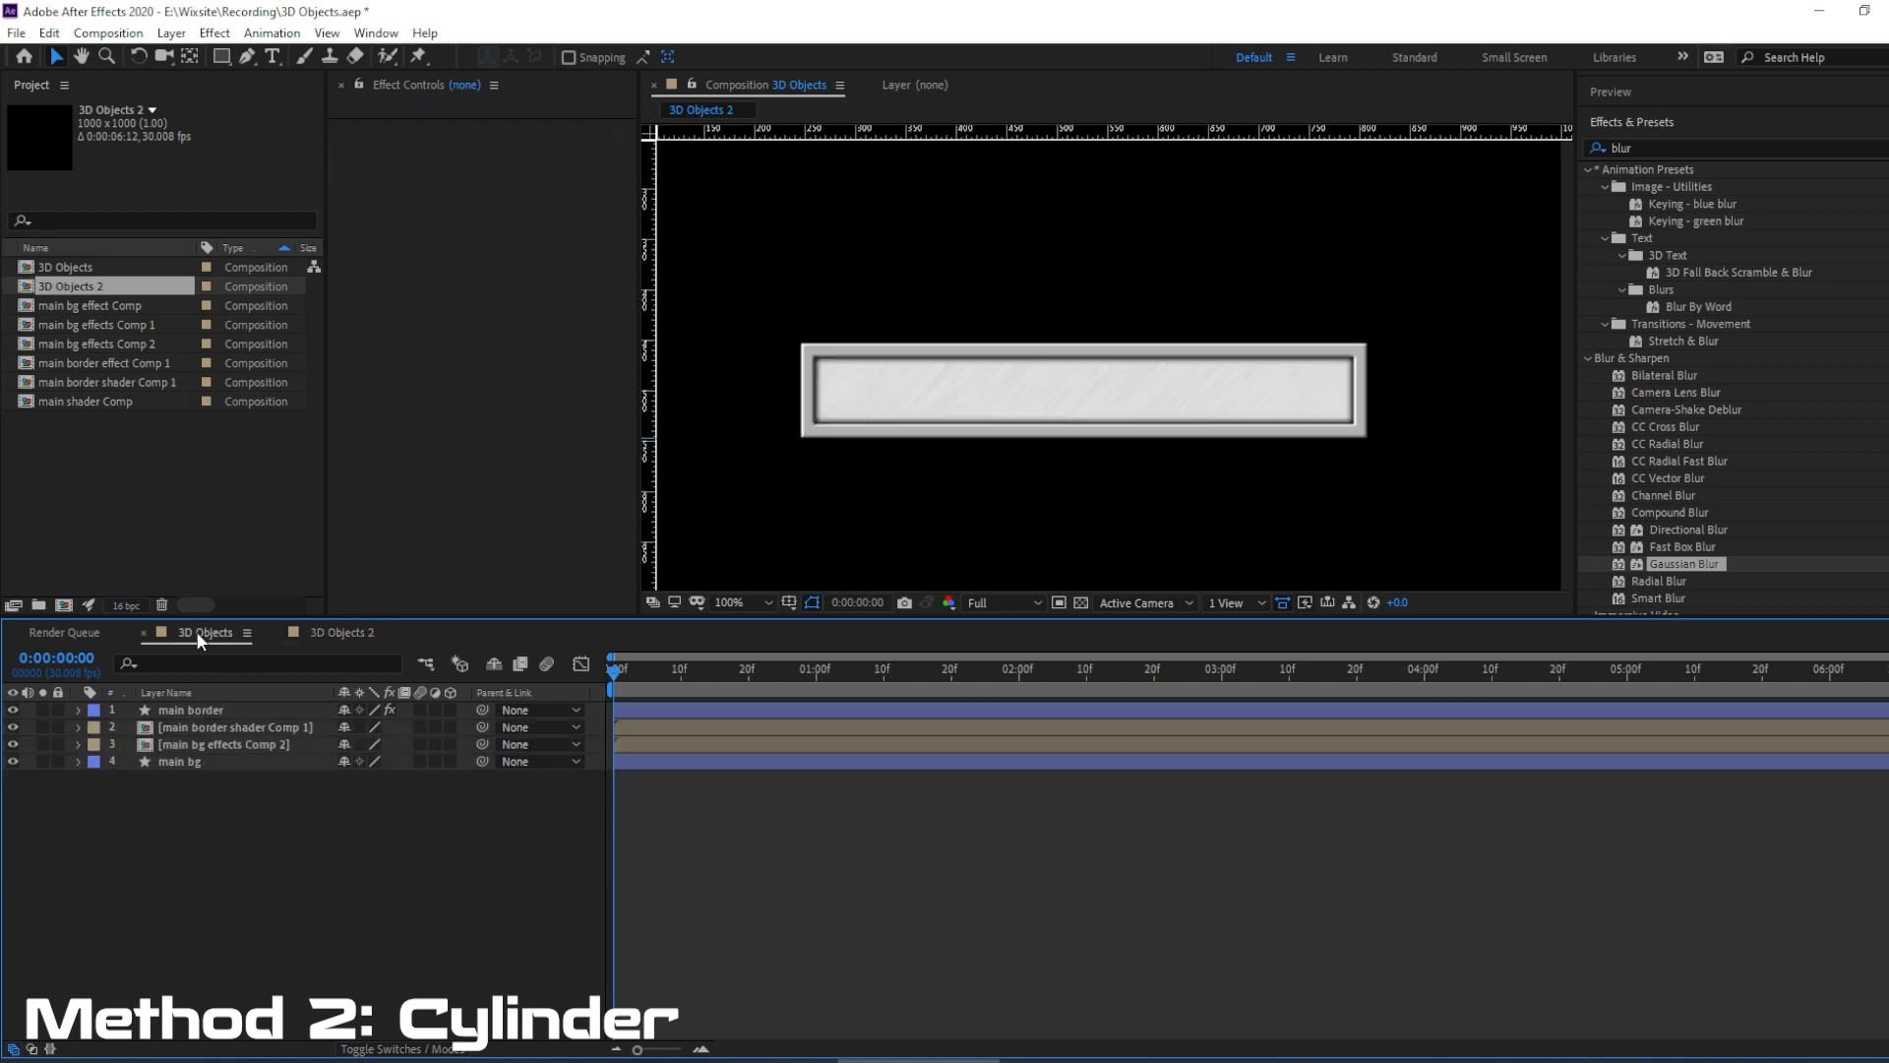
pyautogui.click(343, 630)
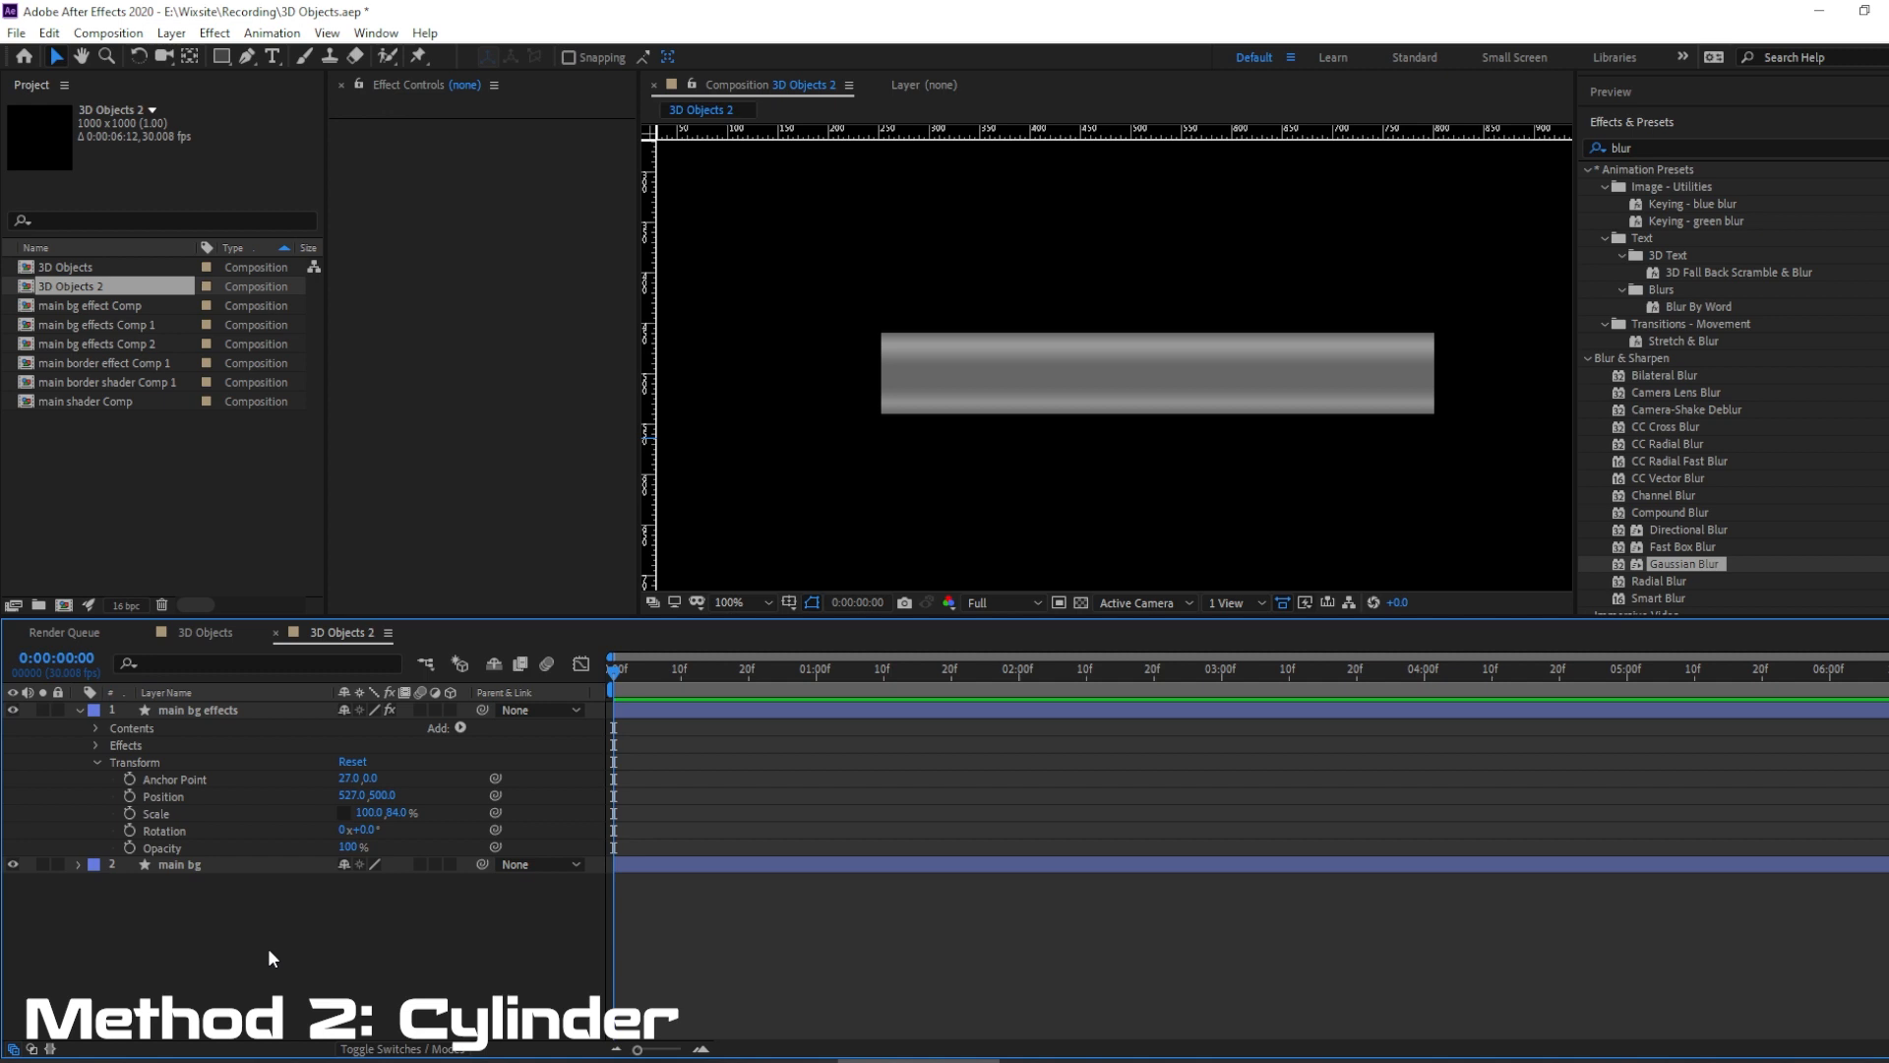
pyautogui.click(214, 635)
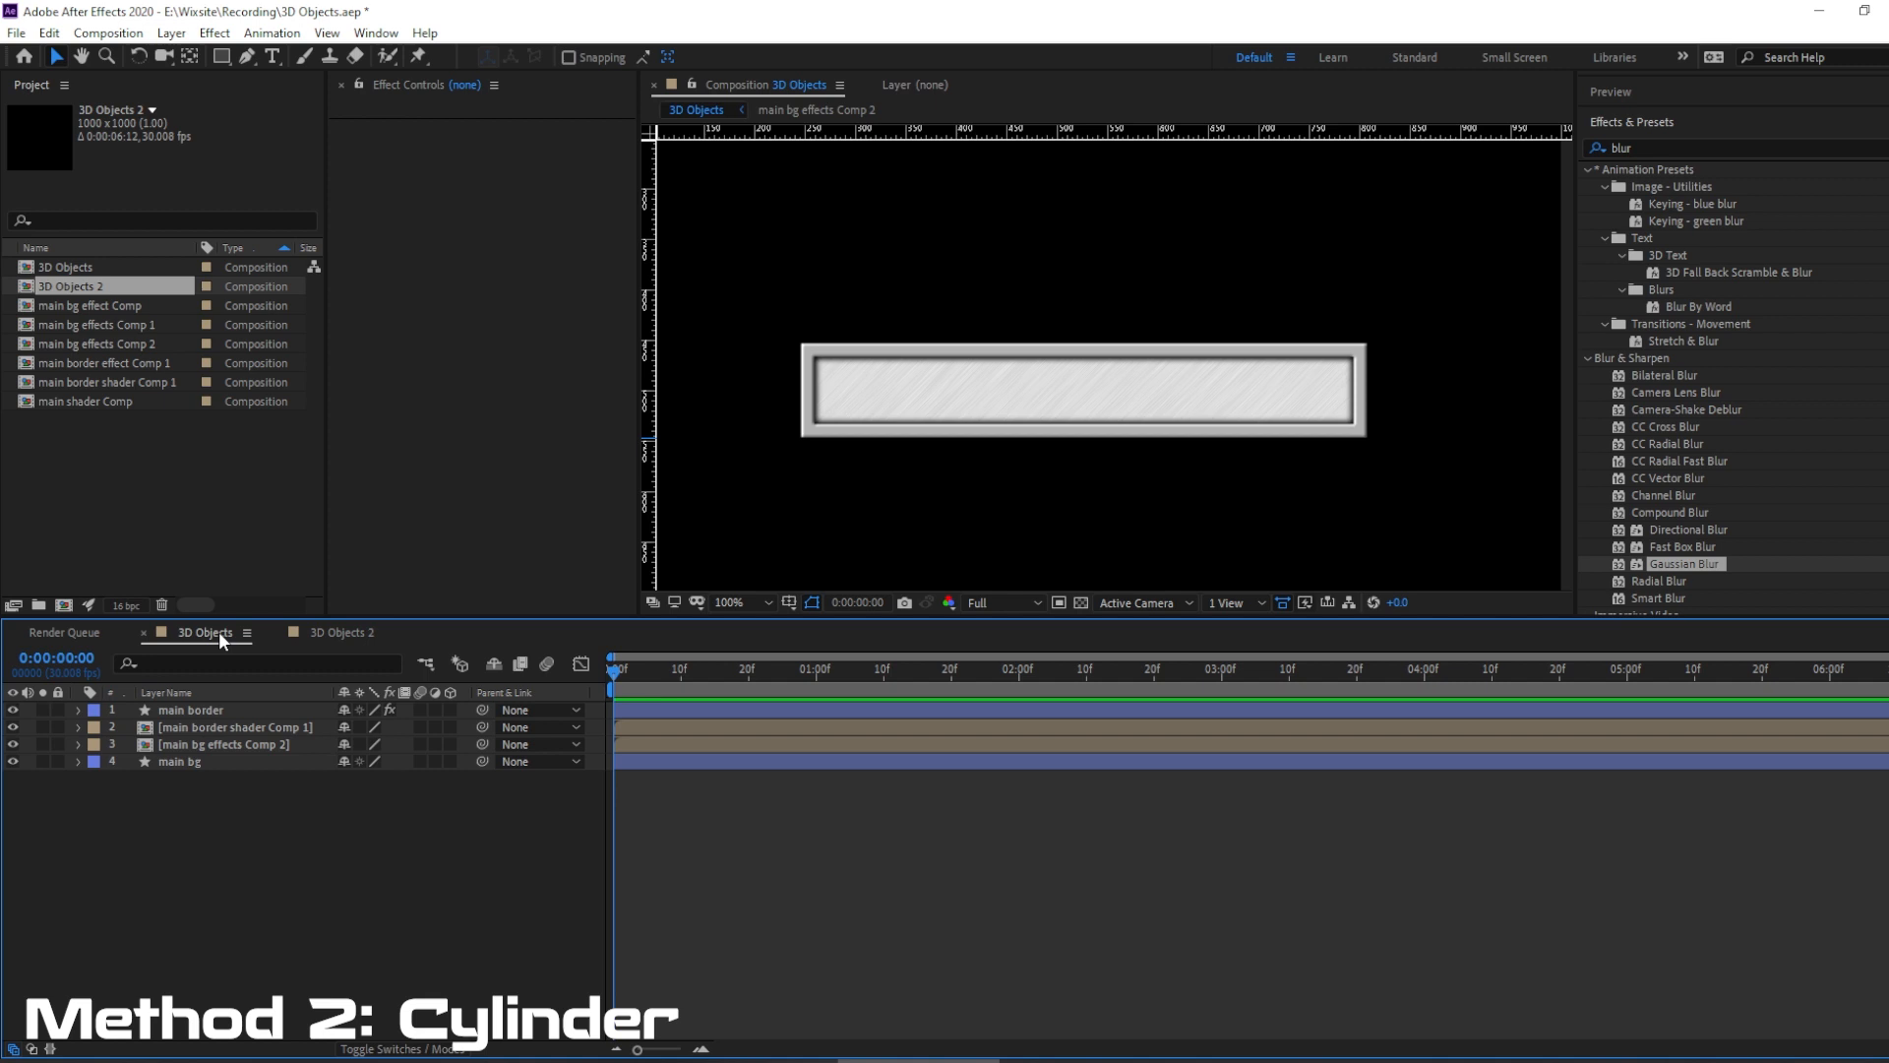